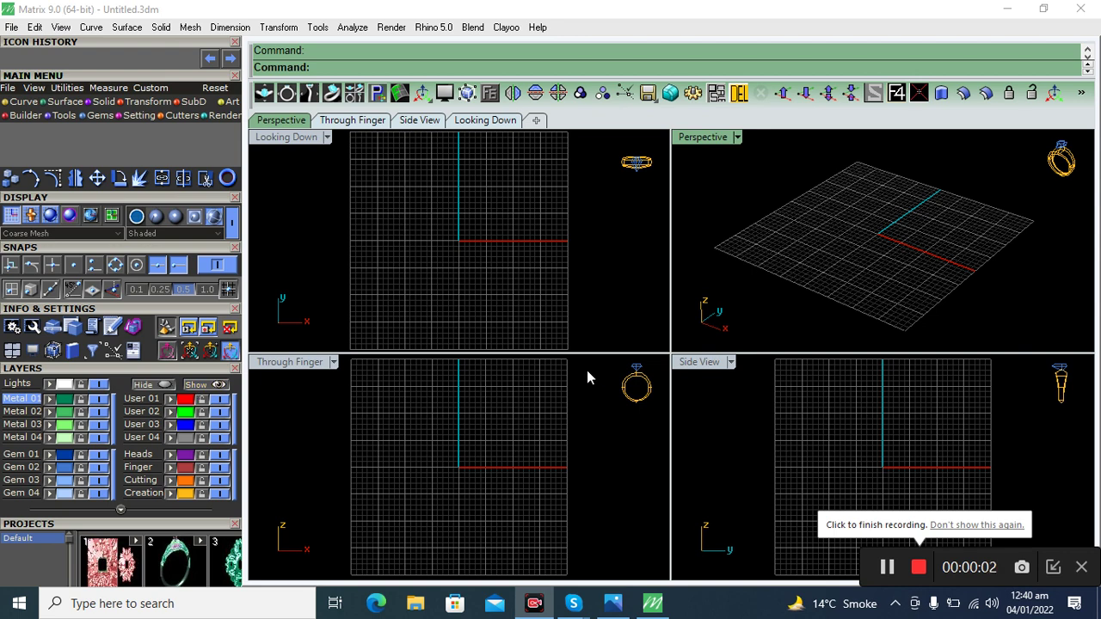
Look over the gold pearl earring reference photo, then maximise the Looking Down view.
{"action": "left_click", "coordinate": [612, 603]}
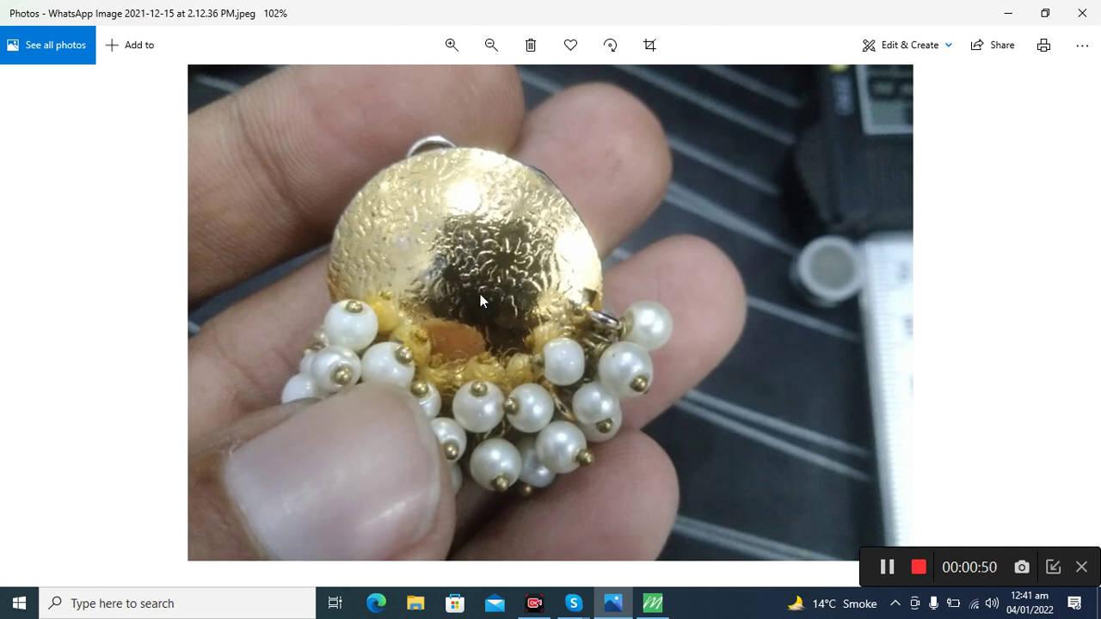
{"action": "left_click", "coordinate": [1009, 15]}
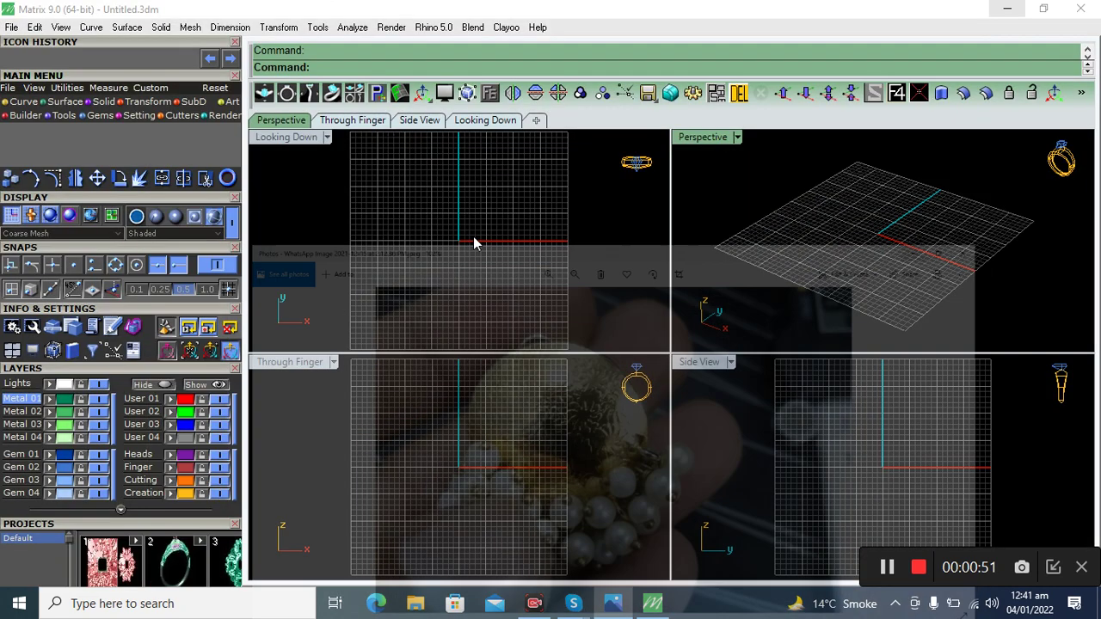
{"action": "double_click", "coordinate": [285, 138]}
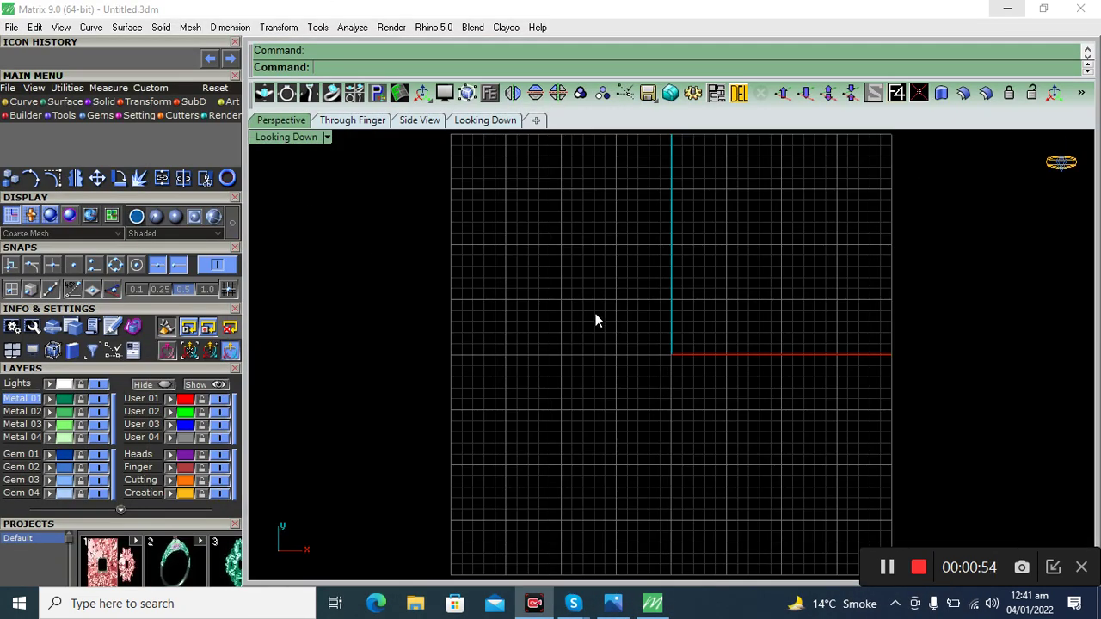
Load the earring image from the Desktop as a View > Picture Frame.
{"action": "left_click", "coordinate": [34, 88]}
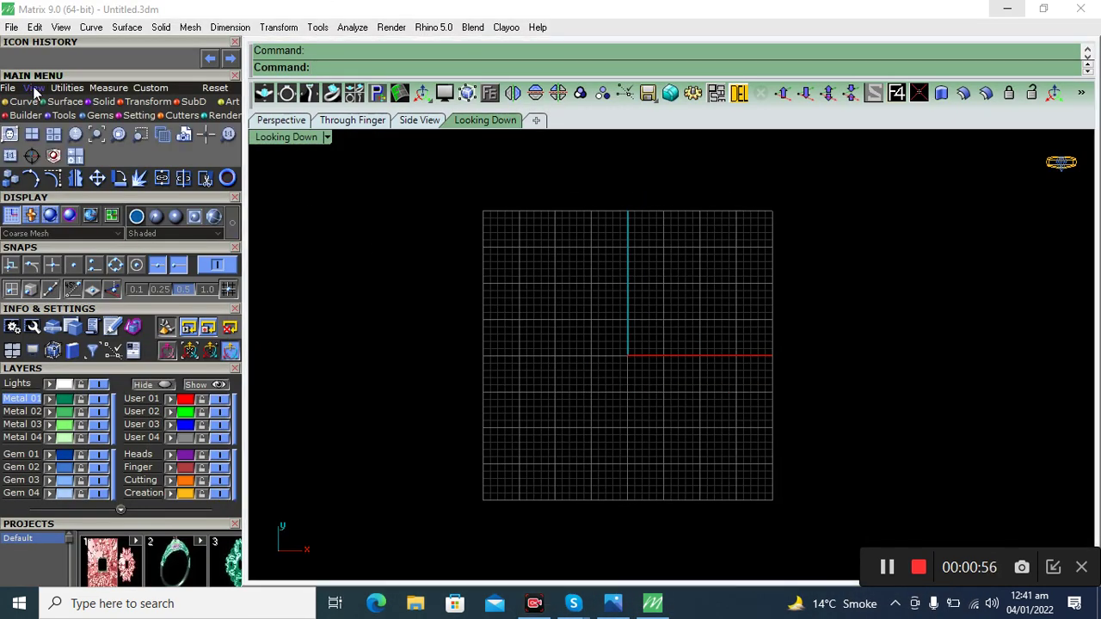
{"action": "left_click", "coordinate": [10, 136]}
{"action": "left_click", "coordinate": [10, 135]}
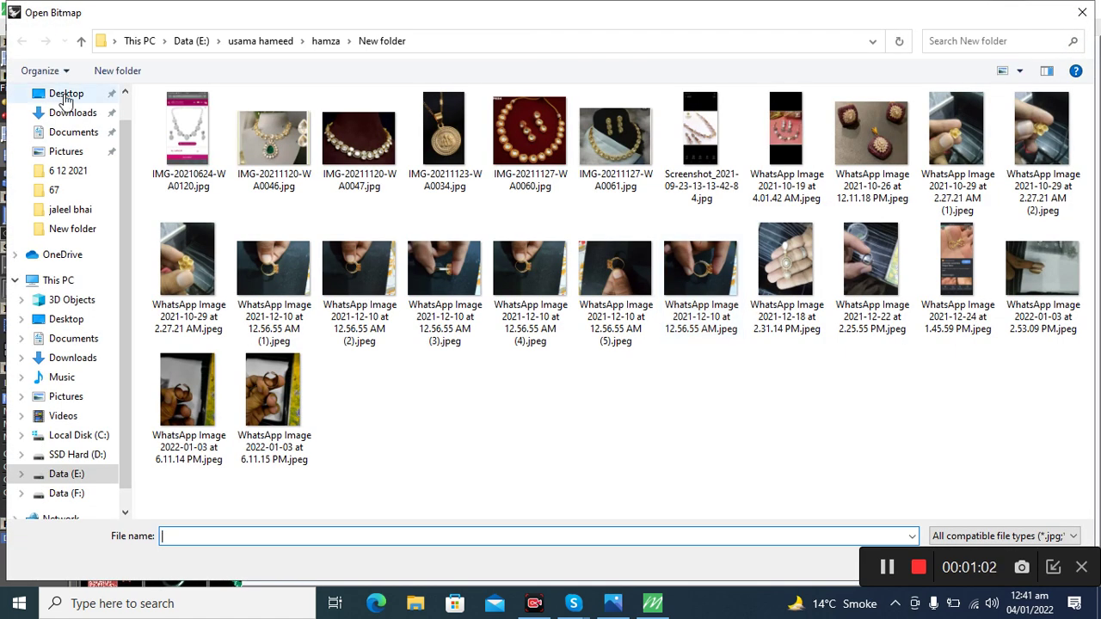
{"action": "left_click", "coordinate": [60, 93]}
{"action": "left_click", "coordinate": [796, 135]}
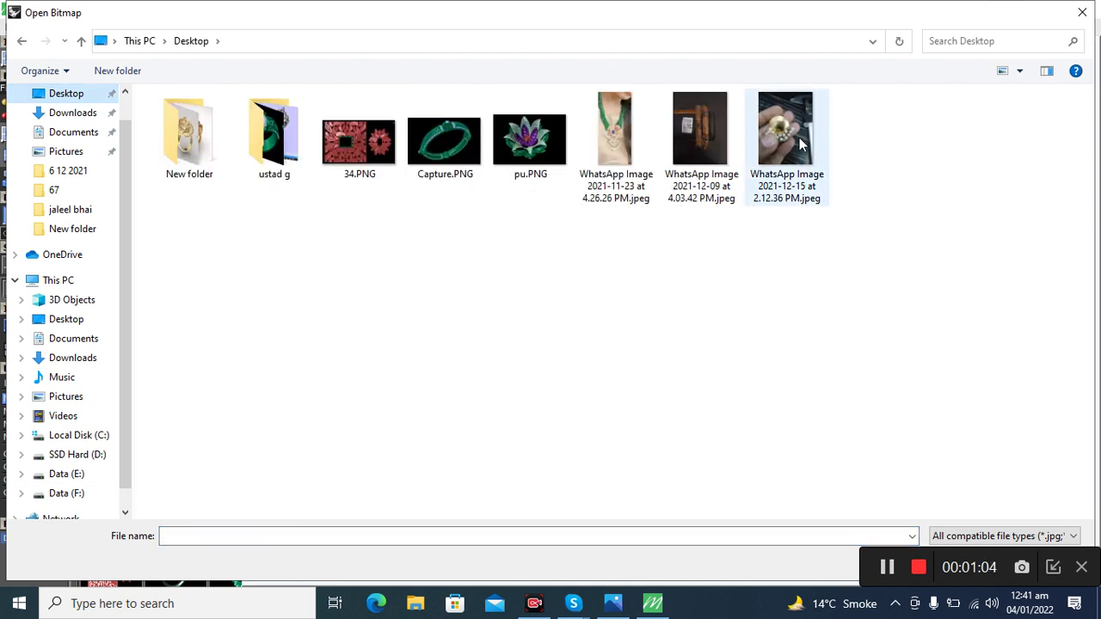
{"action": "double_click", "coordinate": [794, 135]}
{"action": "scroll", "coordinate": [593, 386], "scroll_direction": "down", "scroll_amount": 2}
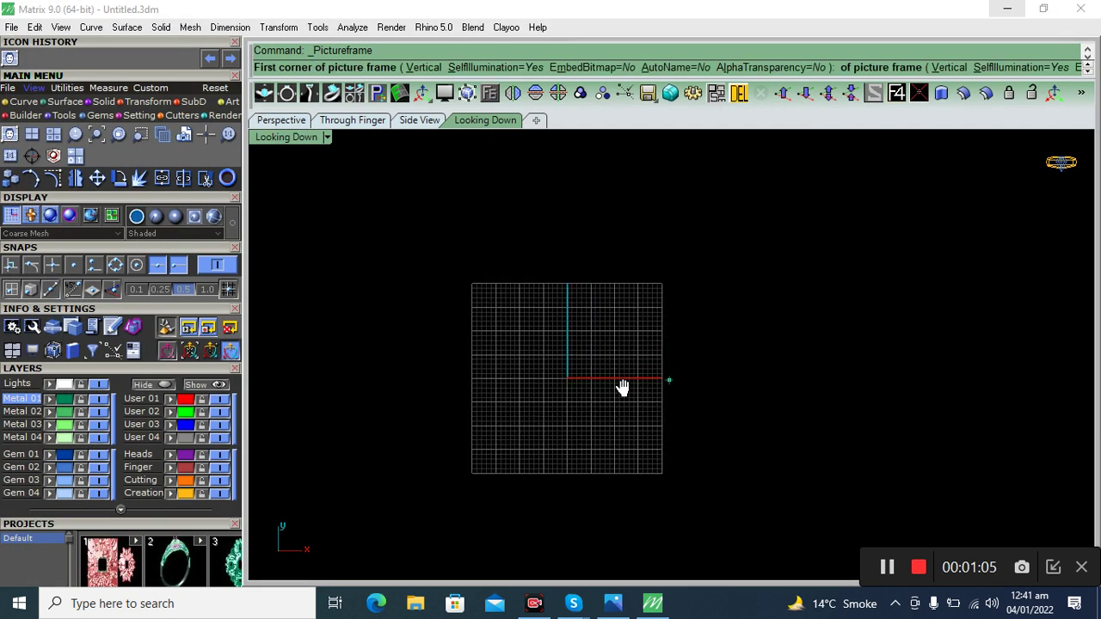
Place the photo frame from the origin and move it to the right of the grid.
{"action": "left_click", "coordinate": [501, 389]}
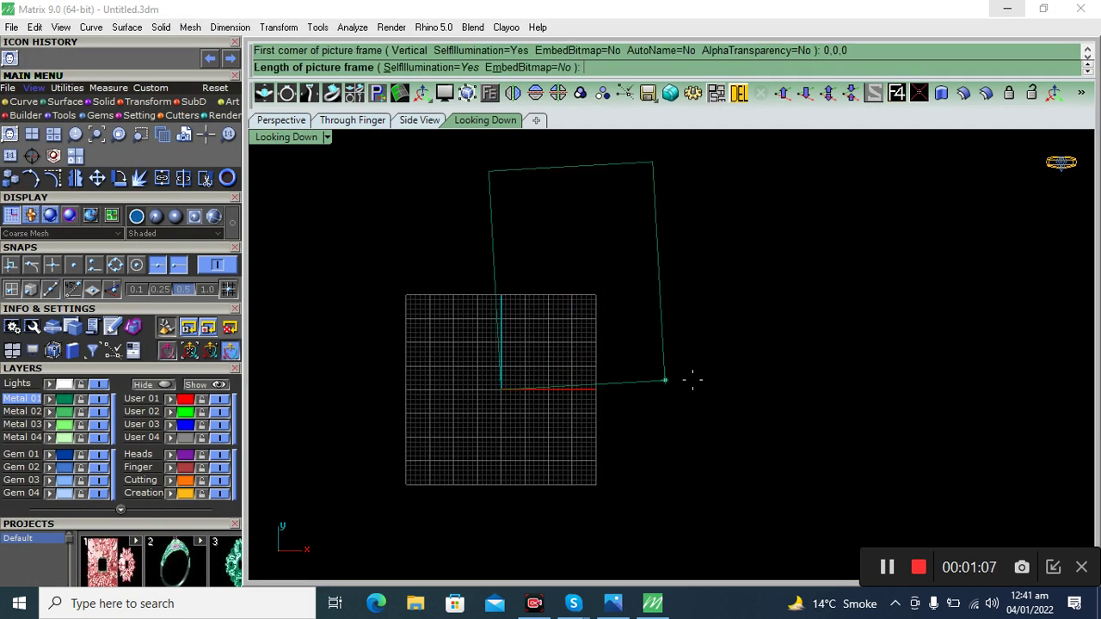
{"action": "left_click", "coordinate": [742, 387]}
{"action": "left_click_drag", "start_coordinate": [605, 389], "coordinate": [728, 442]}
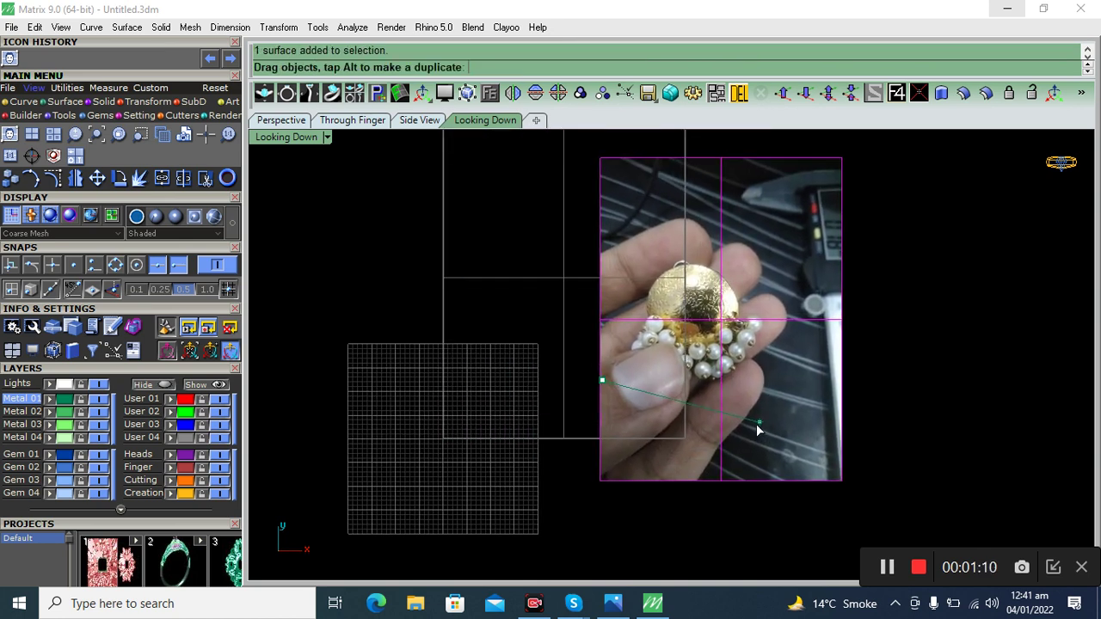
{"action": "left_click", "coordinate": [959, 379]}
{"action": "right_click_drag", "start_coordinate": [698, 350], "coordinate": [739, 326]}
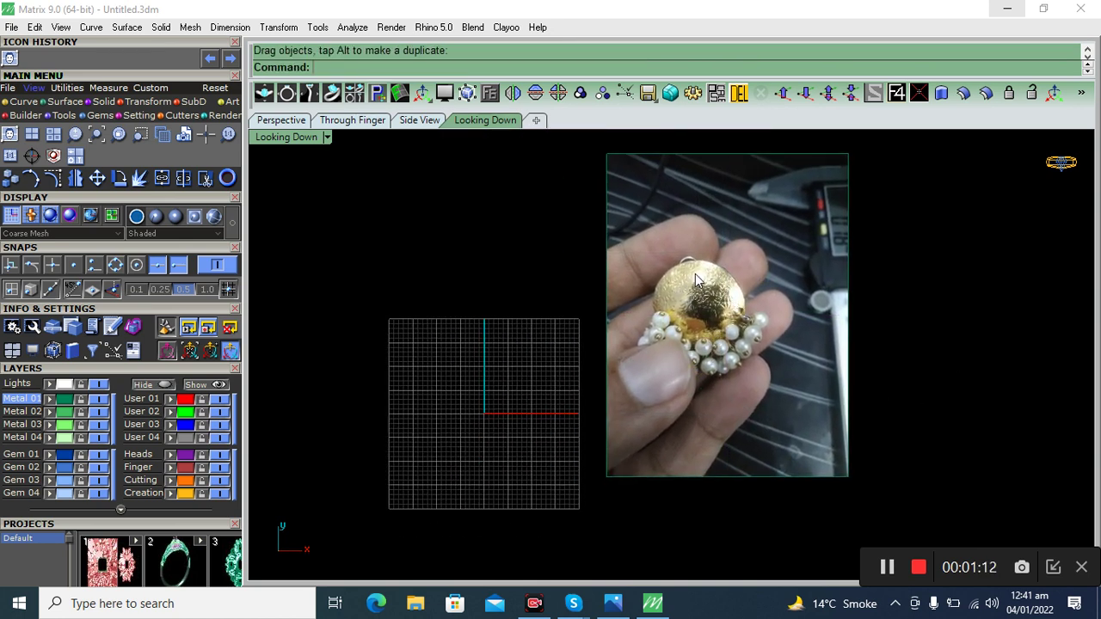
{"action": "scroll", "coordinate": [719, 264], "scroll_direction": "up", "scroll_amount": 2}
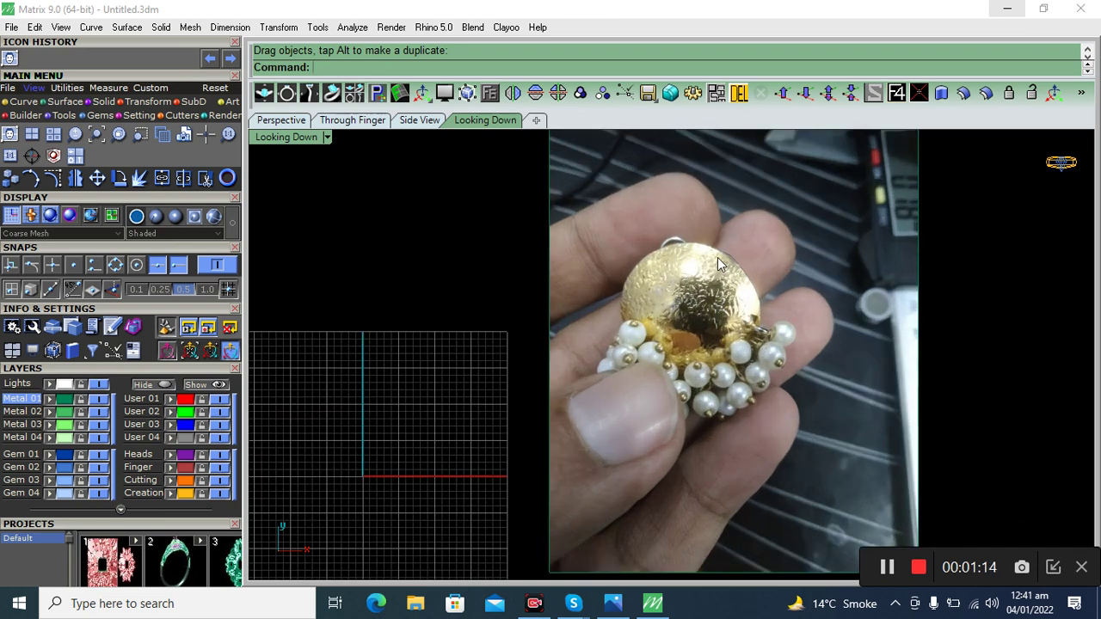
{"action": "scroll", "coordinate": [710, 333], "scroll_direction": "down", "scroll_amount": 2}
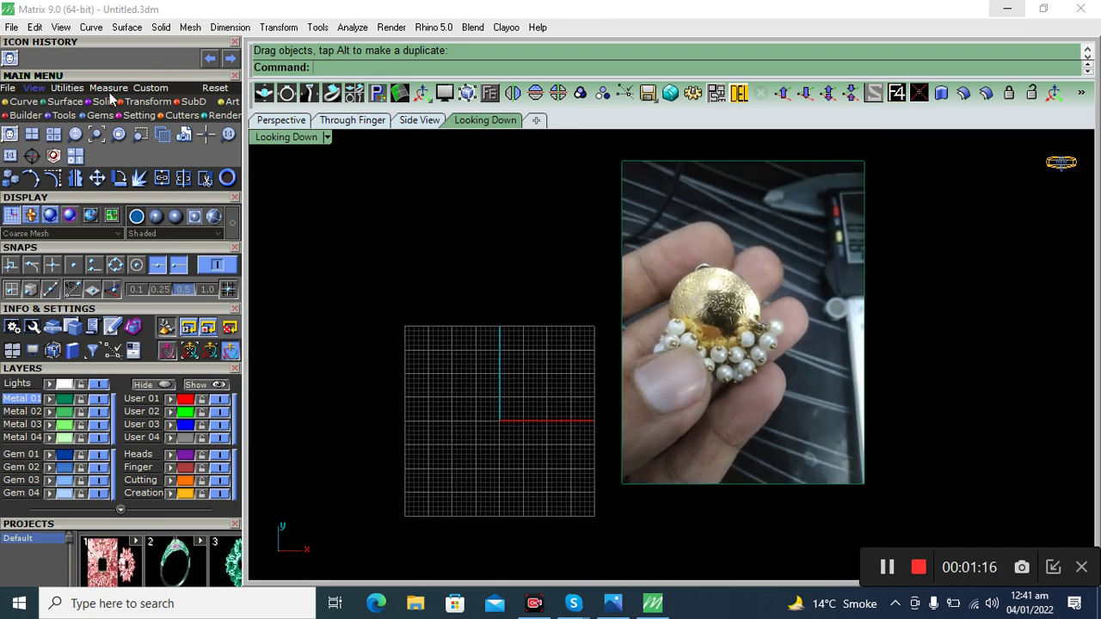
{"action": "left_click", "coordinate": [25, 103]}
Draw a circle of diameter 25 centred at the origin.
{"action": "left_click", "coordinate": [97, 135]}
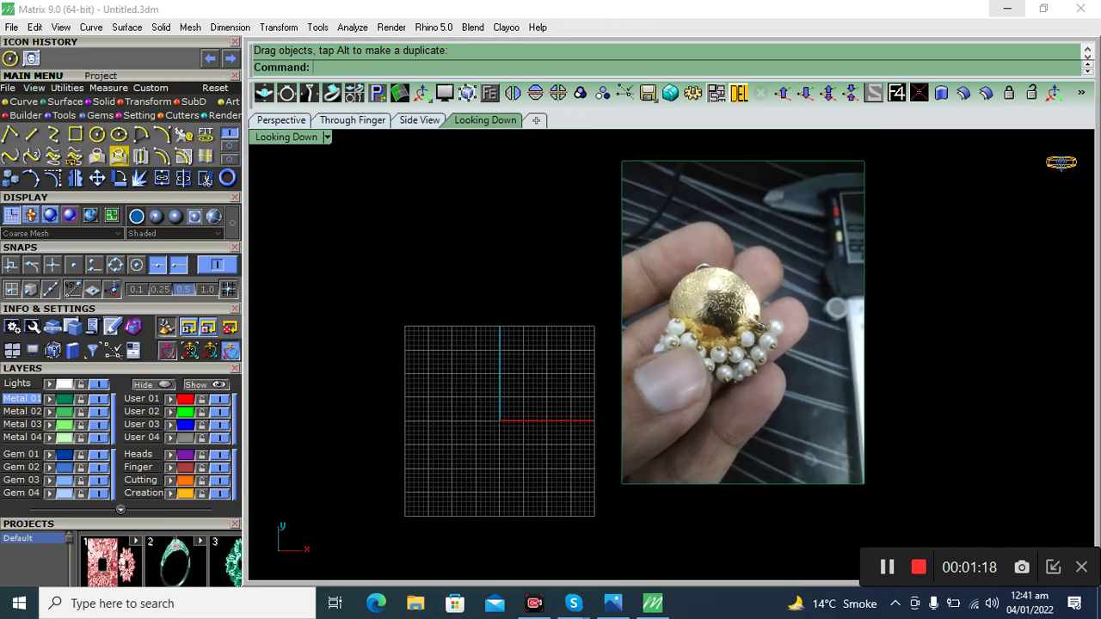
{"action": "left_click", "coordinate": [492, 407]}
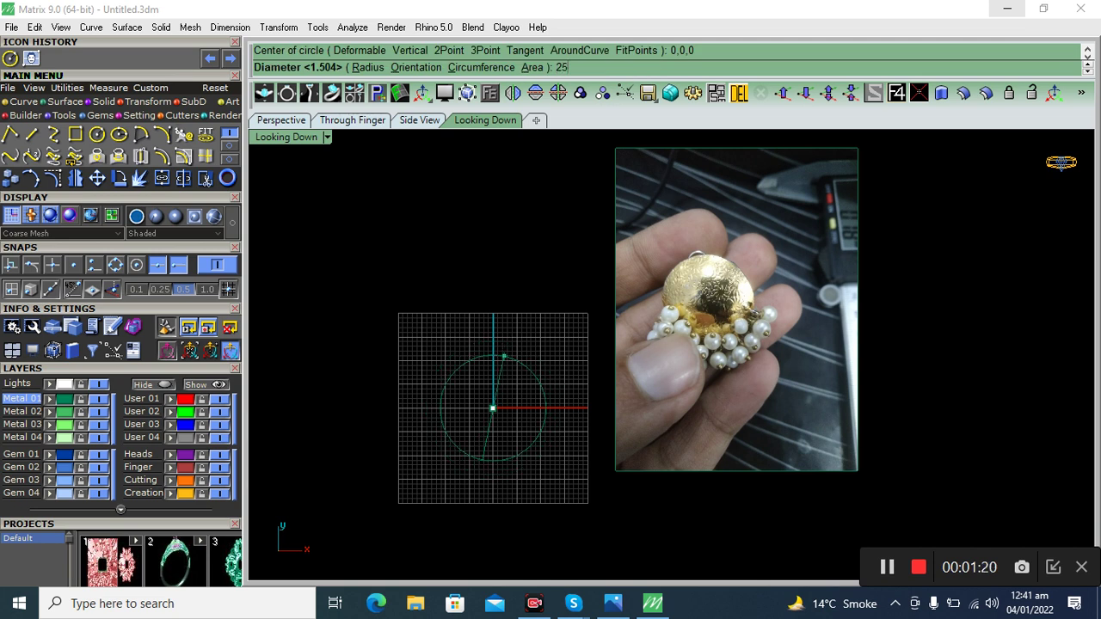
{"action": "type", "text": "25"}
{"action": "key", "text": "Return"}
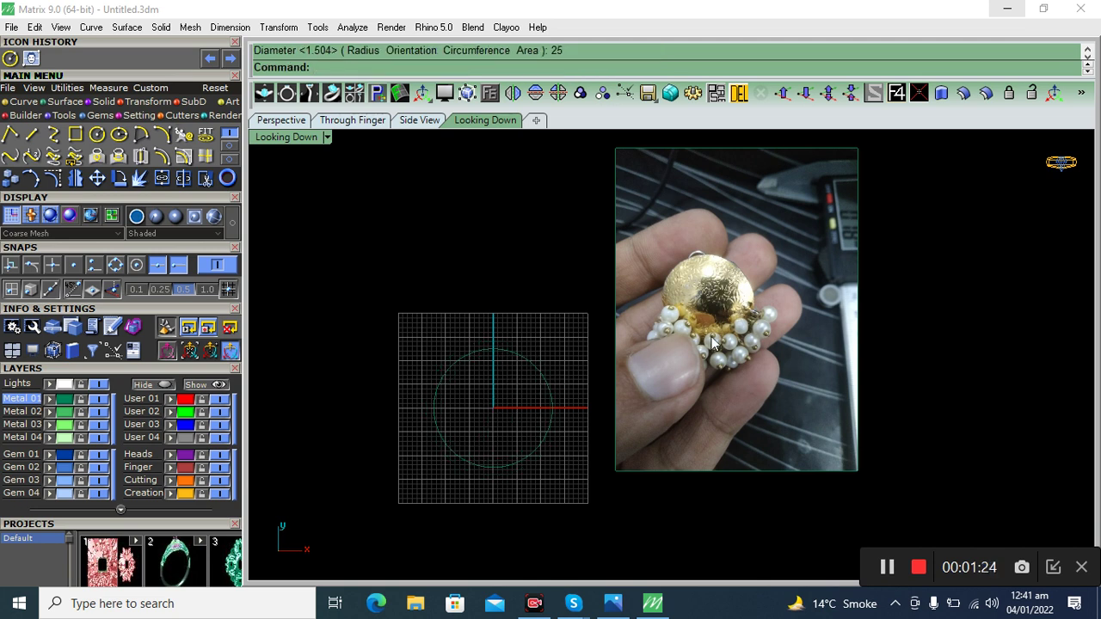
Put the circle on the green User 02 layer and drag the photo over it.
{"action": "left_click", "coordinate": [462, 457]}
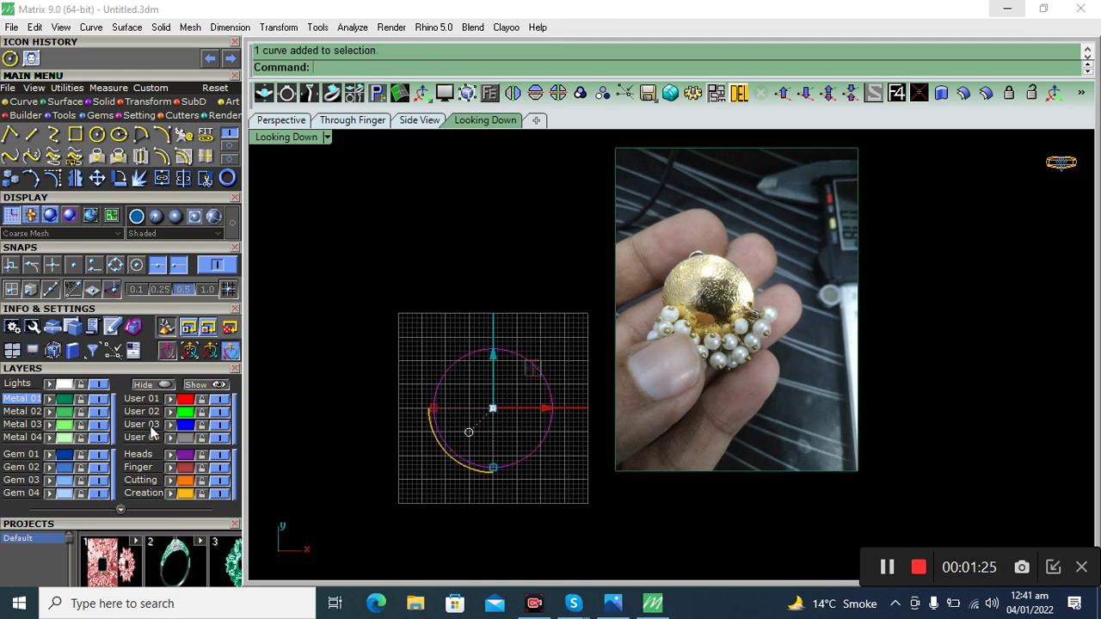
{"action": "left_click", "coordinate": [203, 411]}
{"action": "mouse_move", "coordinate": [696, 383]}
{"action": "left_mouse_down"}
{"action": "mouse_move", "coordinate": [478, 484]}
{"action": "mouse_move", "coordinate": [489, 465]}
{"action": "left_mouse_up"}
{"action": "scroll", "coordinate": [486, 449], "scroll_direction": "up", "scroll_amount": 5}
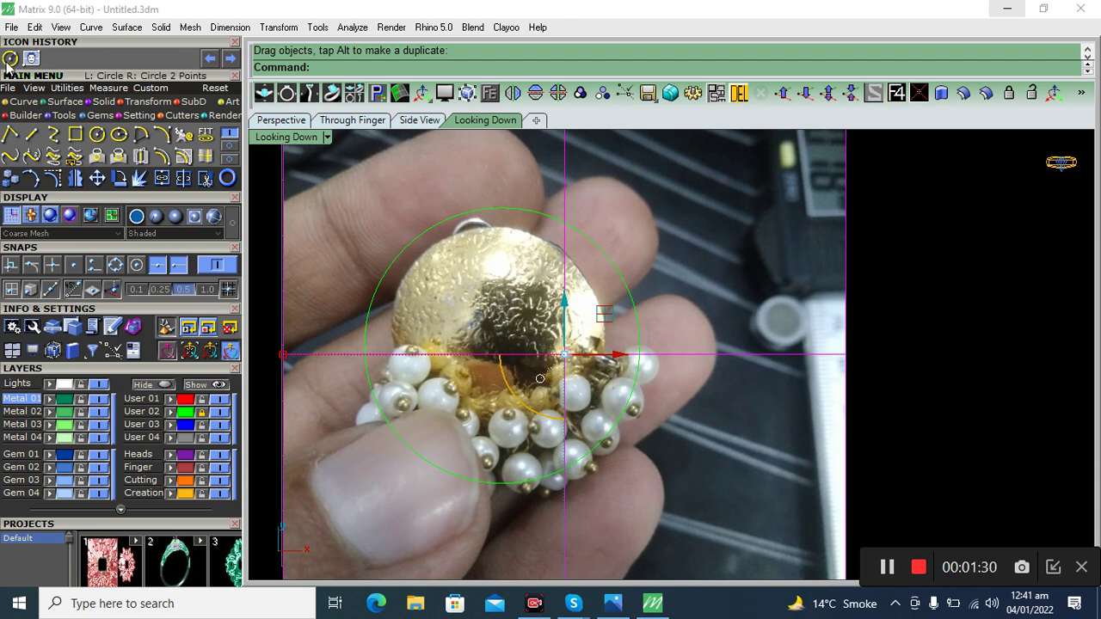
{"action": "left_click", "coordinate": [9, 135]}
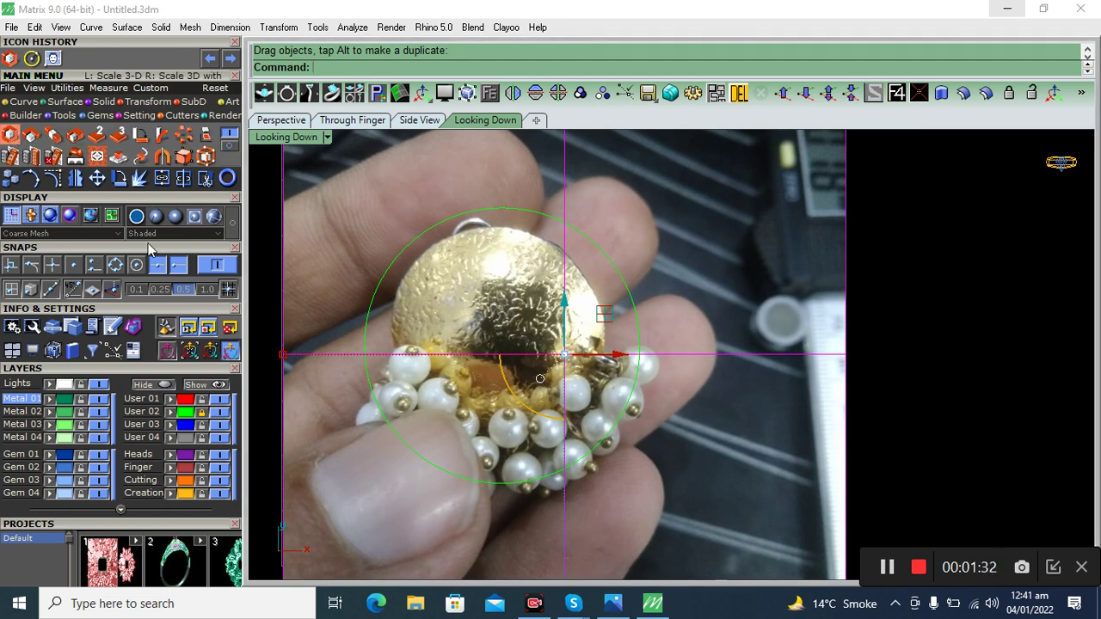
Enlarge the photo with a first Scale 3-D pass and nudge it toward the circle.
{"action": "left_click", "coordinate": [622, 384]}
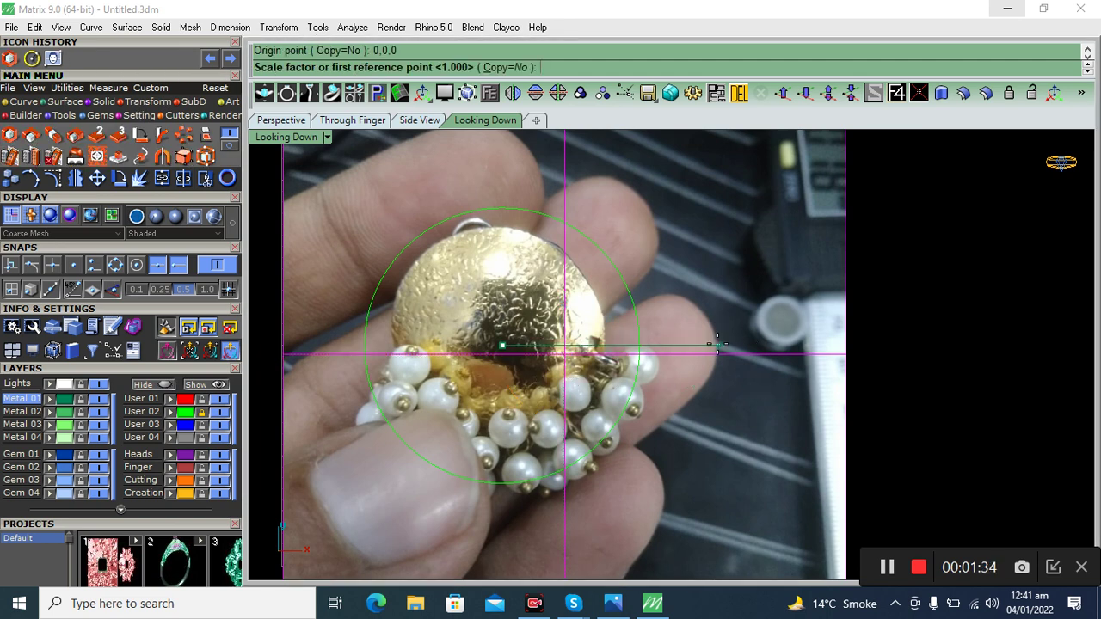
{"action": "left_click", "coordinate": [717, 346]}
{"action": "left_click", "coordinate": [786, 358]}
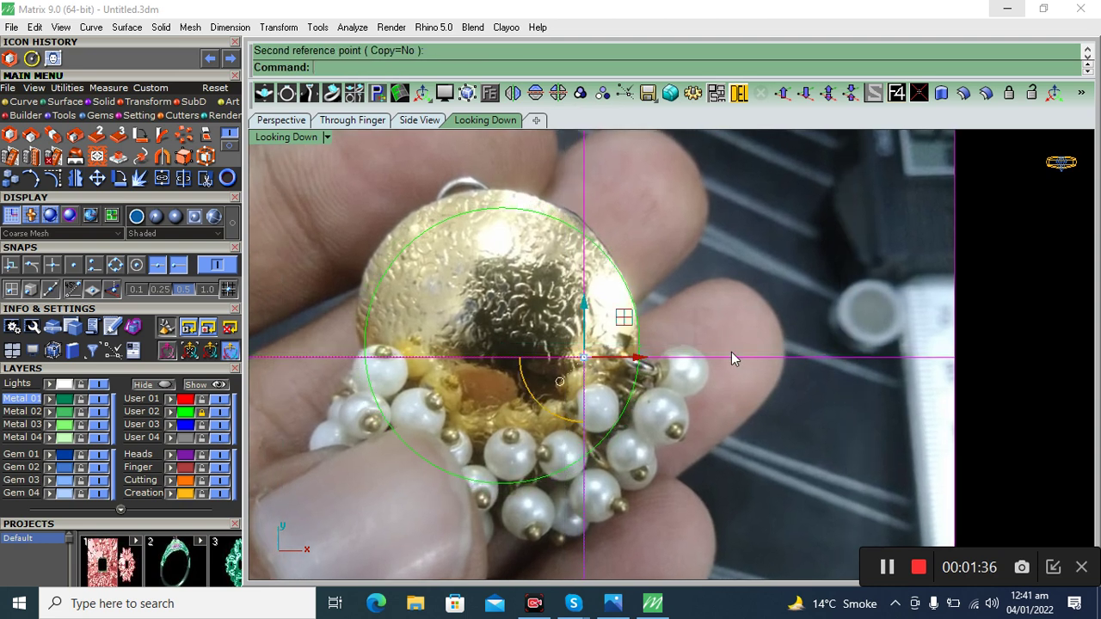
{"action": "left_click_drag", "start_coordinate": [525, 303], "coordinate": [537, 337]}
Rescale the photo about origin 0,0,0 so its gold disc matches the circle.
{"action": "key", "text": "Return"}
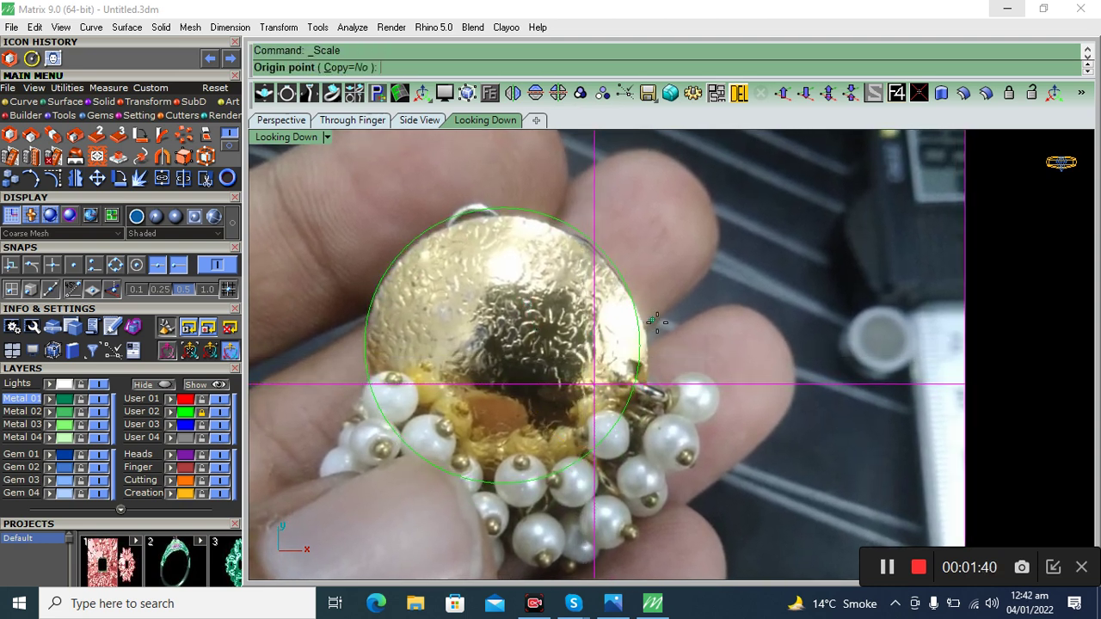
{"action": "type", "text": "0"}
{"action": "key", "text": "Return"}
{"action": "left_click", "coordinate": [718, 345]}
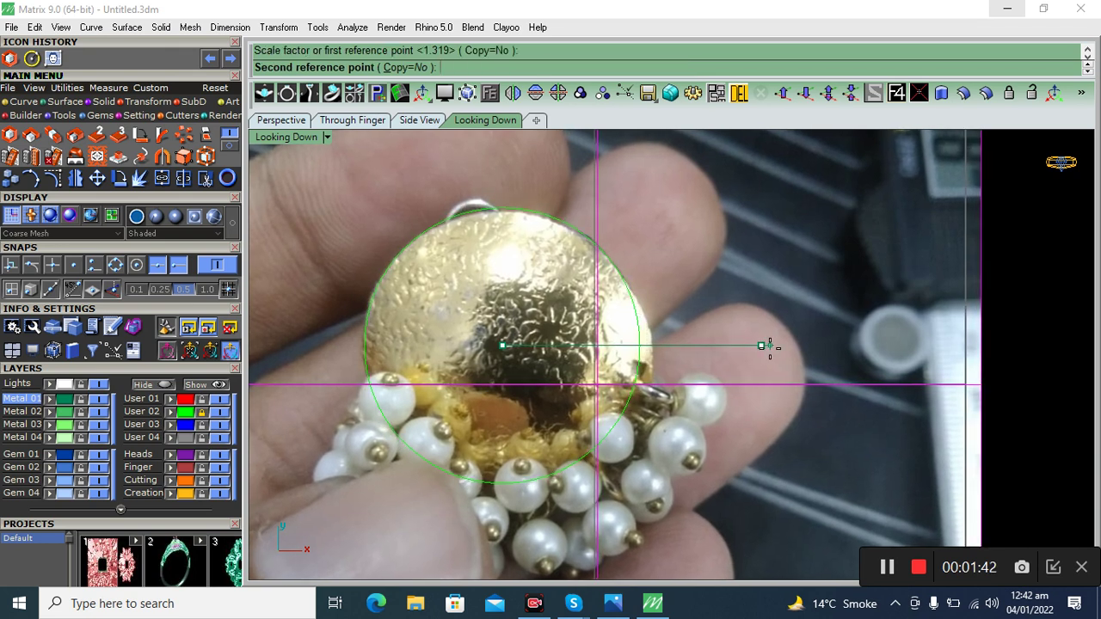
{"action": "left_click", "coordinate": [766, 346]}
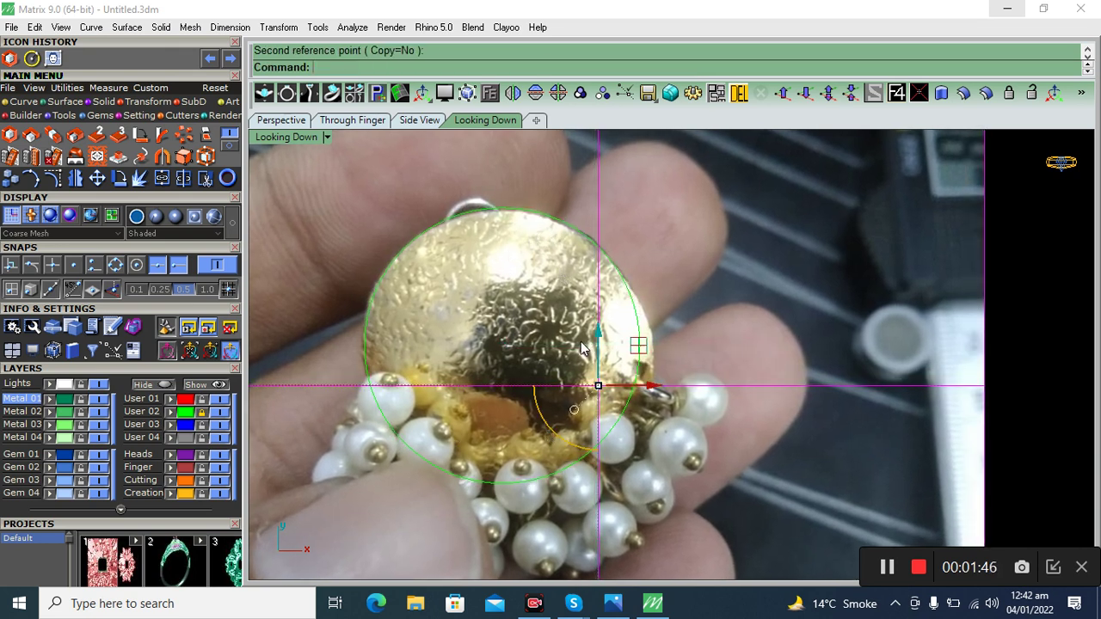
{"action": "scroll", "coordinate": [572, 342], "scroll_direction": "up", "scroll_amount": 3}
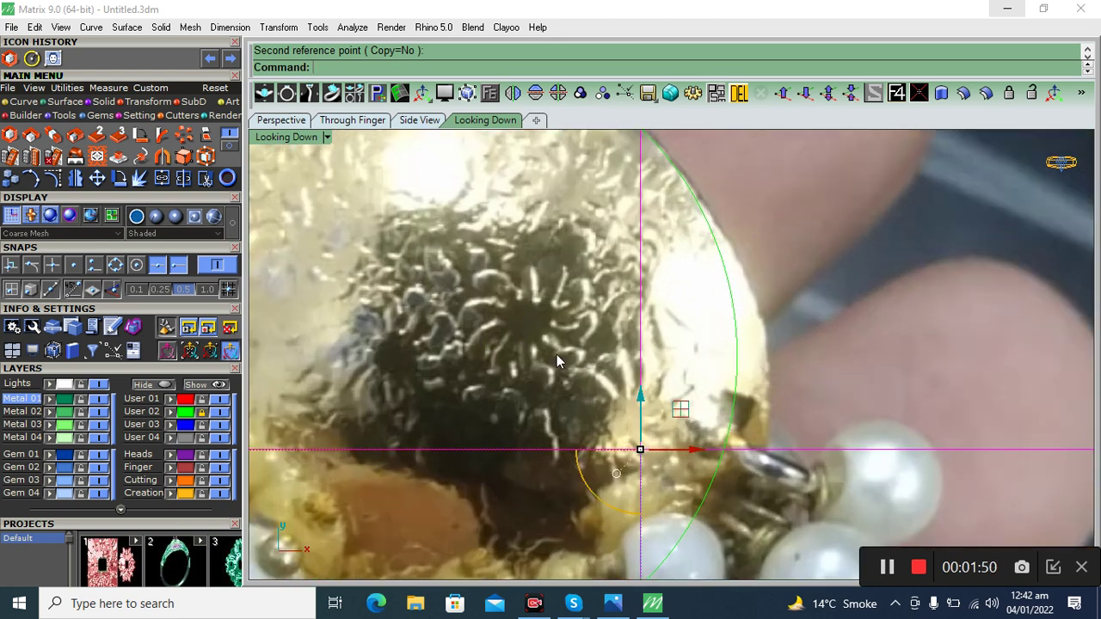
{"action": "scroll", "coordinate": [559, 344], "scroll_direction": "down", "scroll_amount": 3}
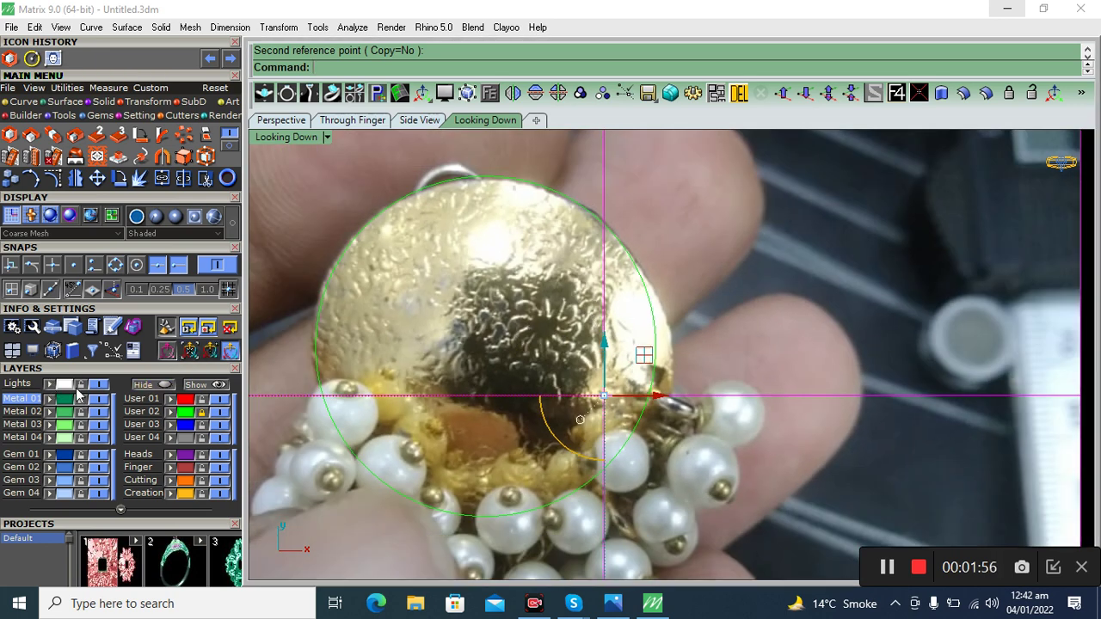
{"action": "scroll", "coordinate": [708, 338], "scroll_direction": "down", "scroll_amount": 2}
{"action": "scroll", "coordinate": [708, 339], "scroll_direction": "down", "scroll_amount": 1}
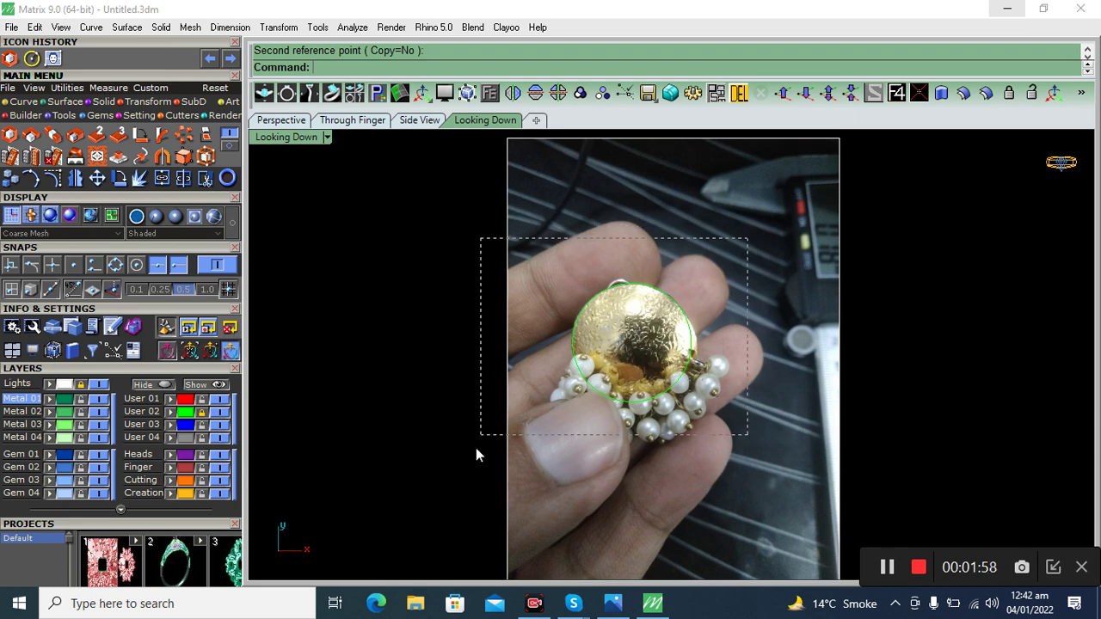
{"action": "scroll", "coordinate": [654, 344], "scroll_direction": "up", "scroll_amount": 4}
{"action": "scroll", "coordinate": [638, 318], "scroll_direction": "up", "scroll_amount": 2}
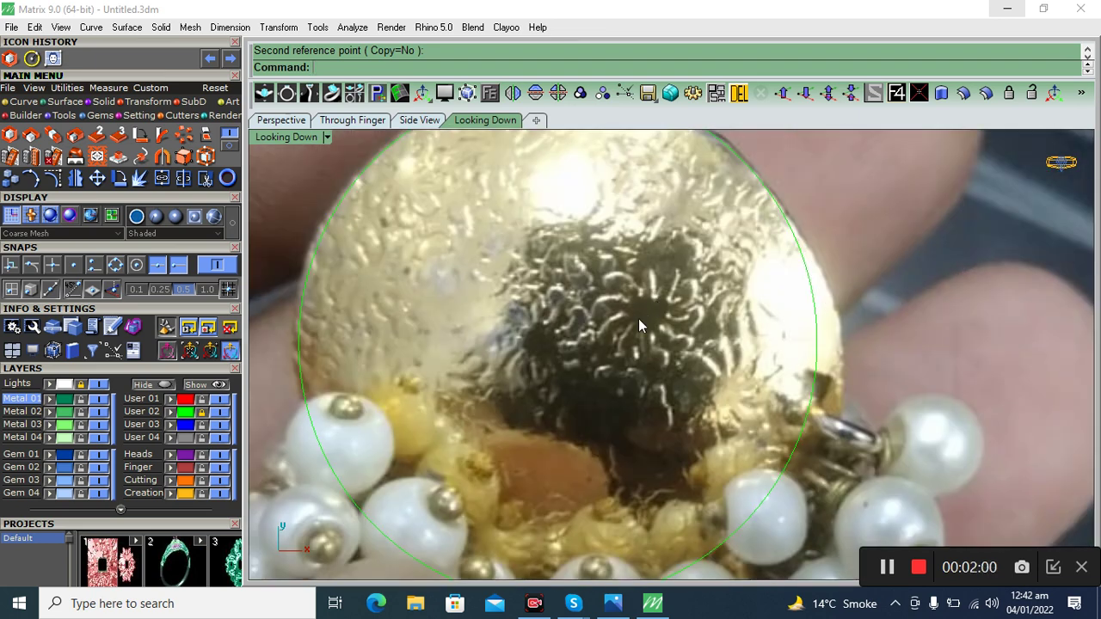
{"action": "scroll", "coordinate": [619, 324], "scroll_direction": "down", "scroll_amount": 1}
{"action": "left_click", "coordinate": [222, 28]}
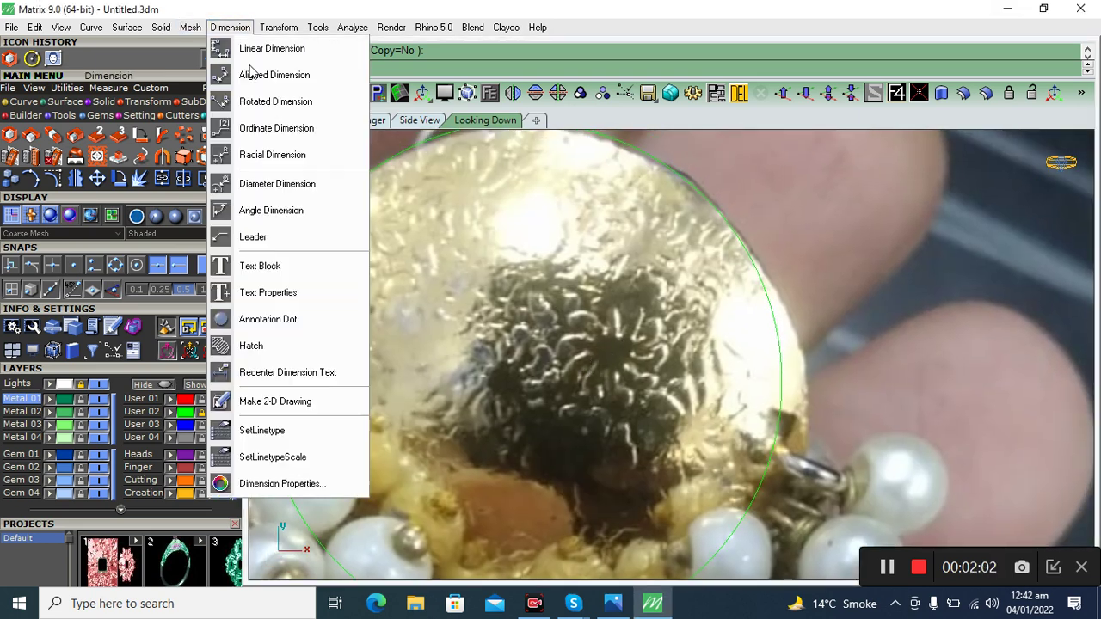
Measure the flower centre in the photo with an aligned dimension.
{"action": "left_click", "coordinate": [254, 74]}
{"action": "scroll", "coordinate": [608, 307], "scroll_direction": "up", "scroll_amount": 1}
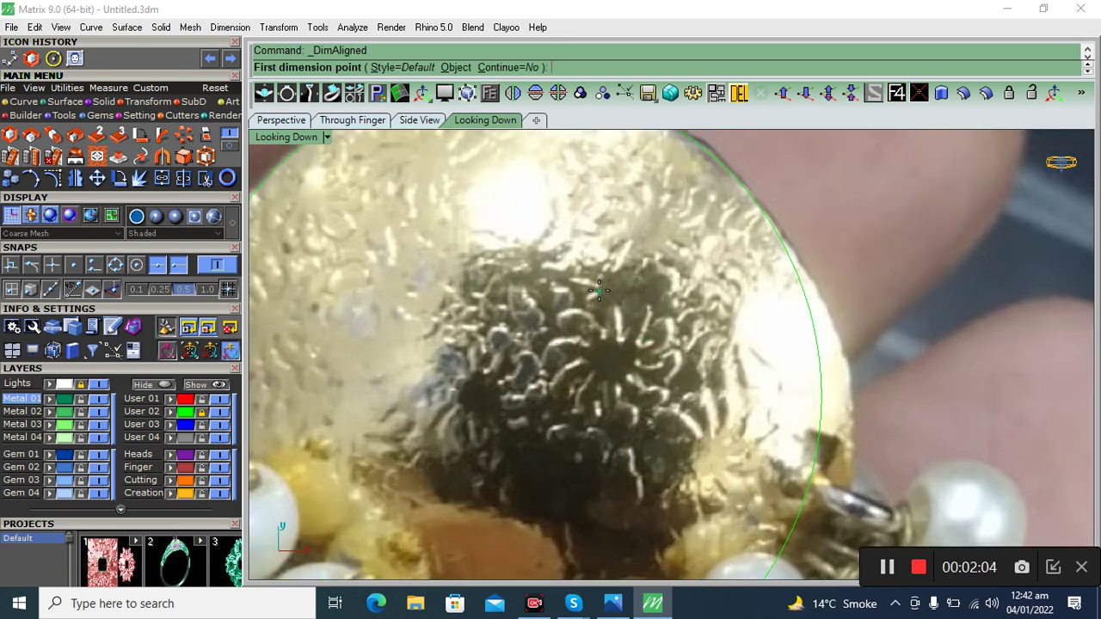
{"action": "left_click", "coordinate": [599, 290]}
{"action": "left_click", "coordinate": [622, 415]}
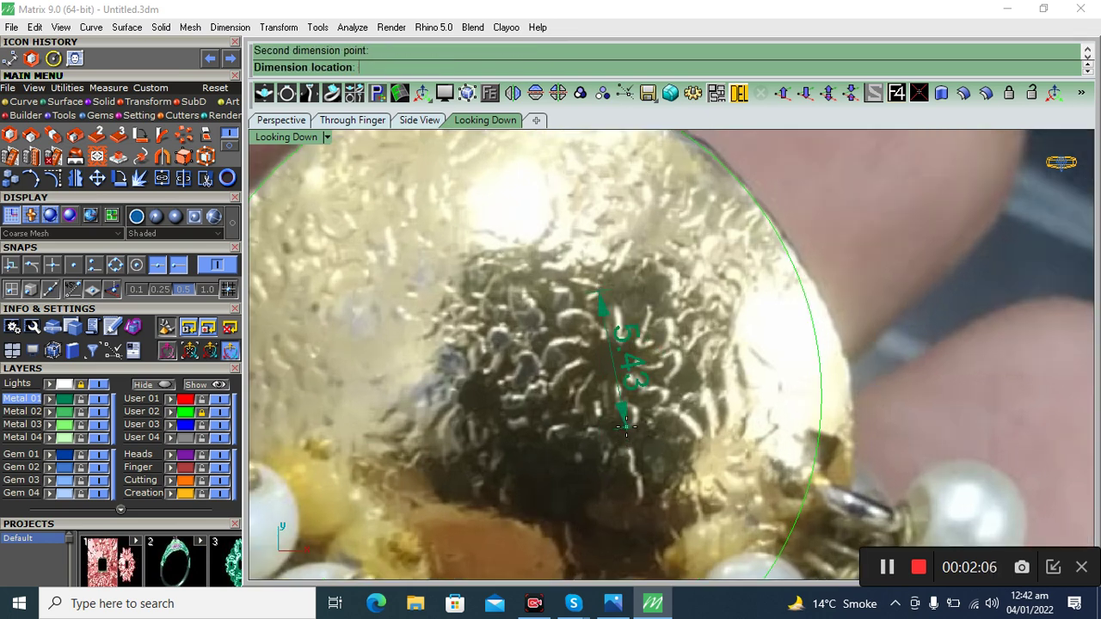
{"action": "scroll", "coordinate": [636, 404], "scroll_direction": "up", "scroll_amount": 2}
{"action": "key", "text": "Escape"}
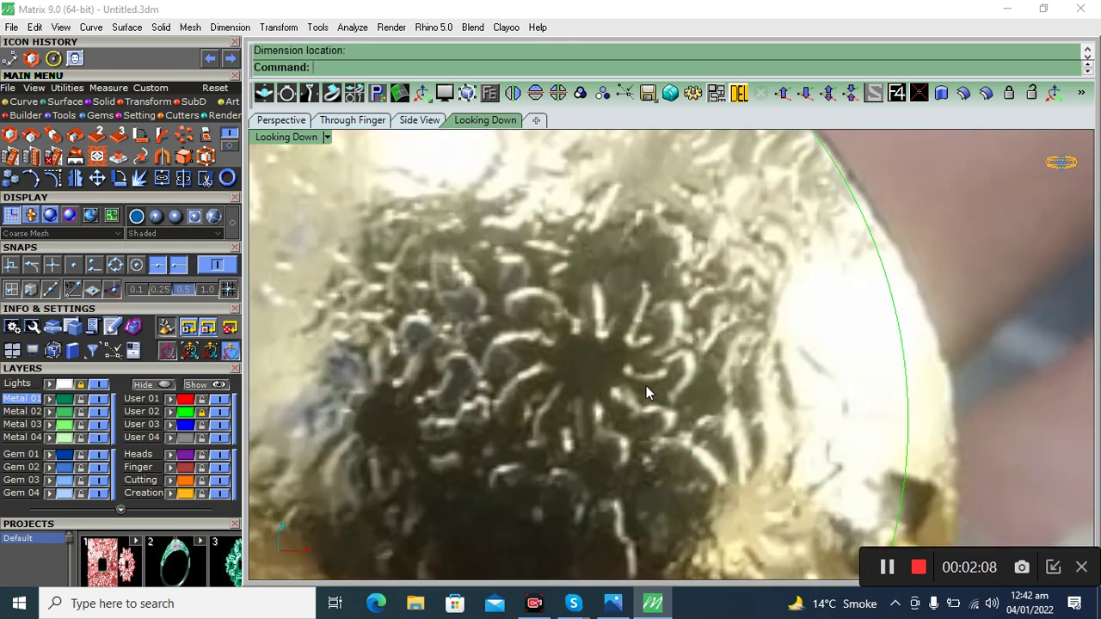
Draw a 5.5-diameter circle centred on the photo's flower.
{"action": "left_click", "coordinate": [53, 59]}
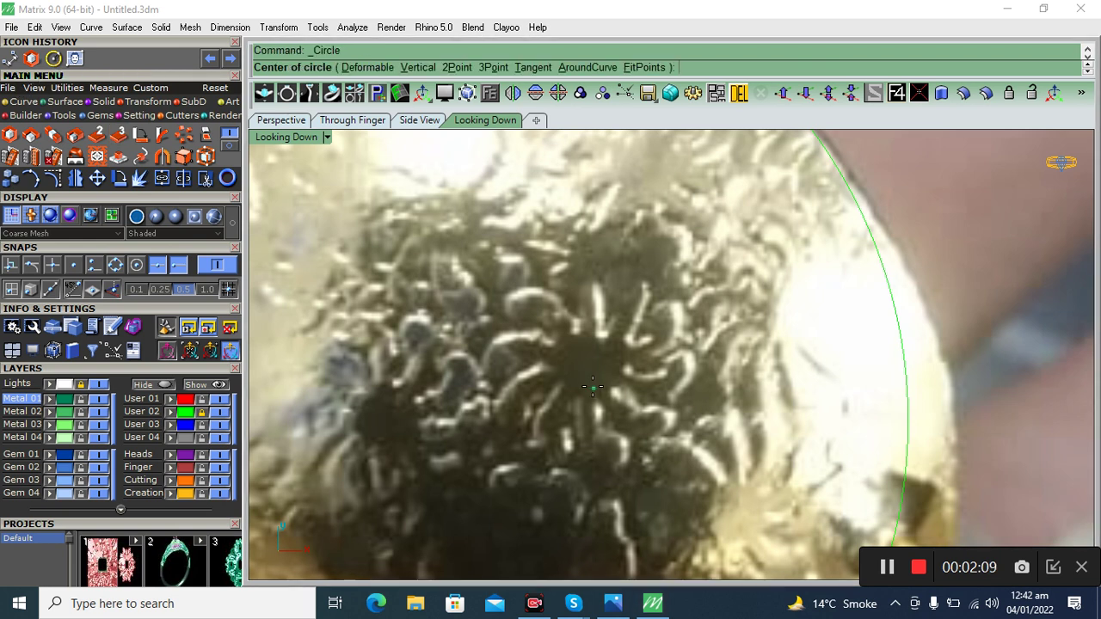
{"action": "left_click", "coordinate": [586, 361]}
{"action": "type", "text": "5"}
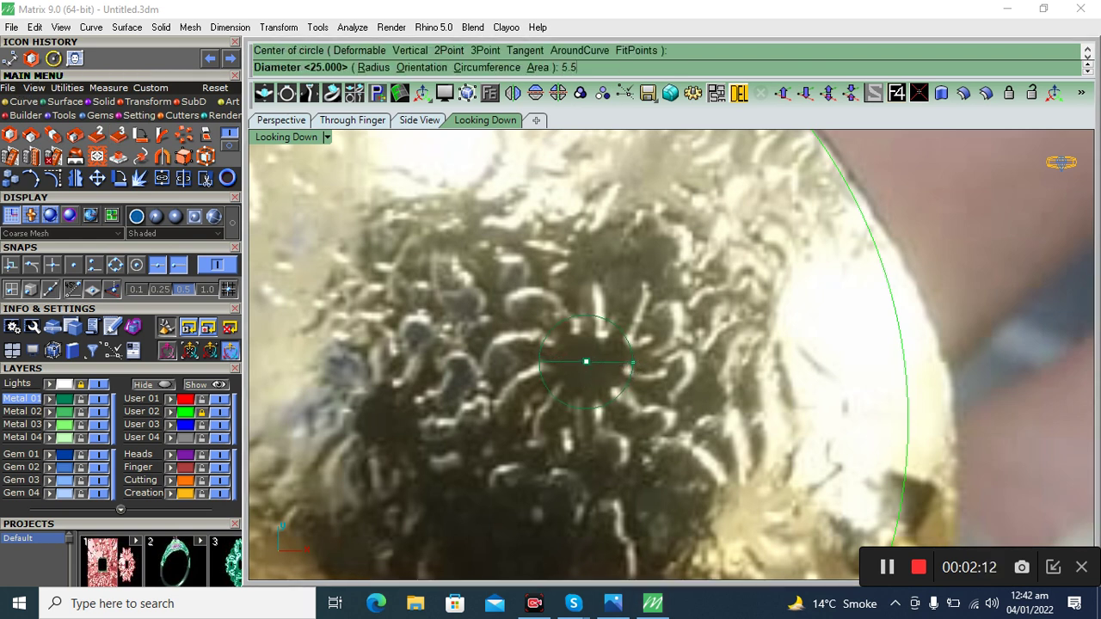
{"action": "key", "text": "Return"}
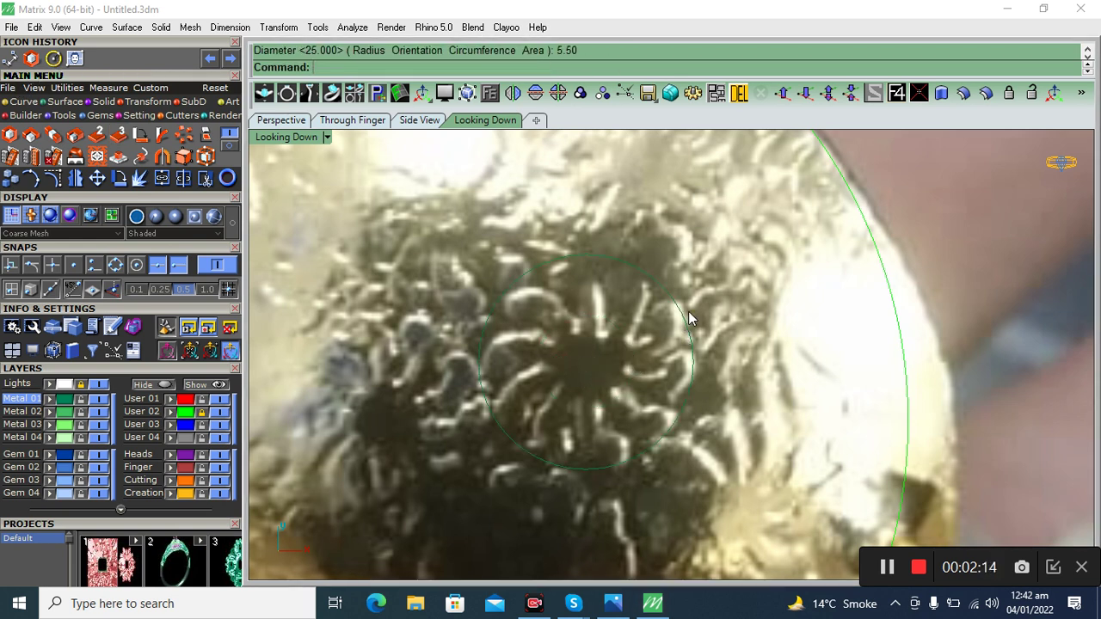
{"action": "left_click", "coordinate": [693, 320]}
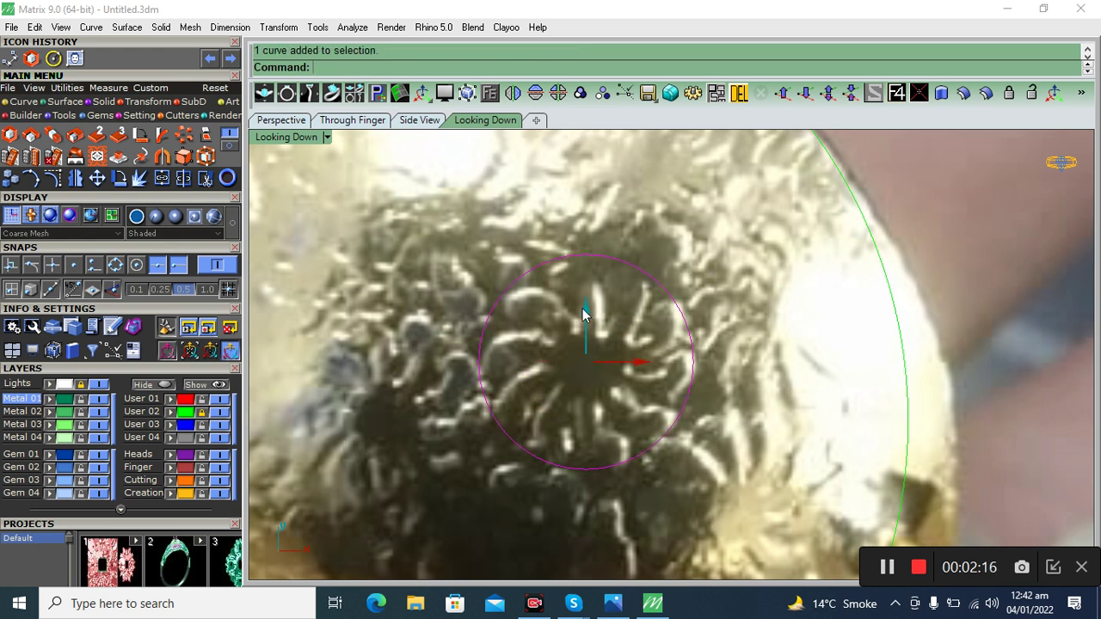
{"action": "left_click", "coordinate": [582, 313]}
{"action": "key", "text": "Escape"}
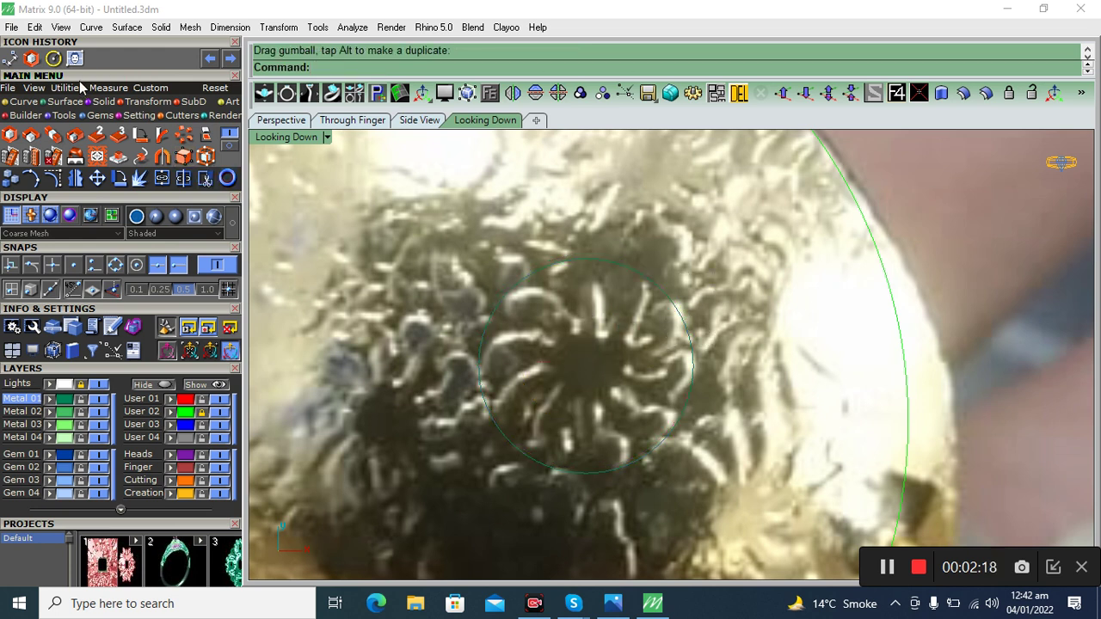
Draw a smaller concentric circle inside it using Center snap.
{"action": "key", "text": "Return"}
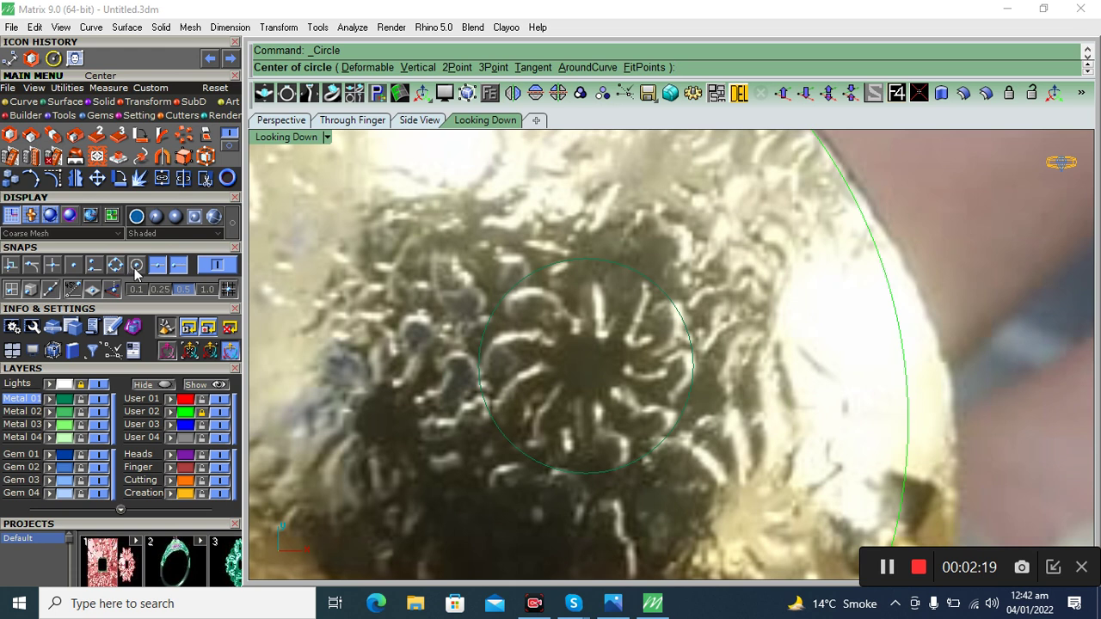
{"action": "left_click", "coordinate": [136, 265]}
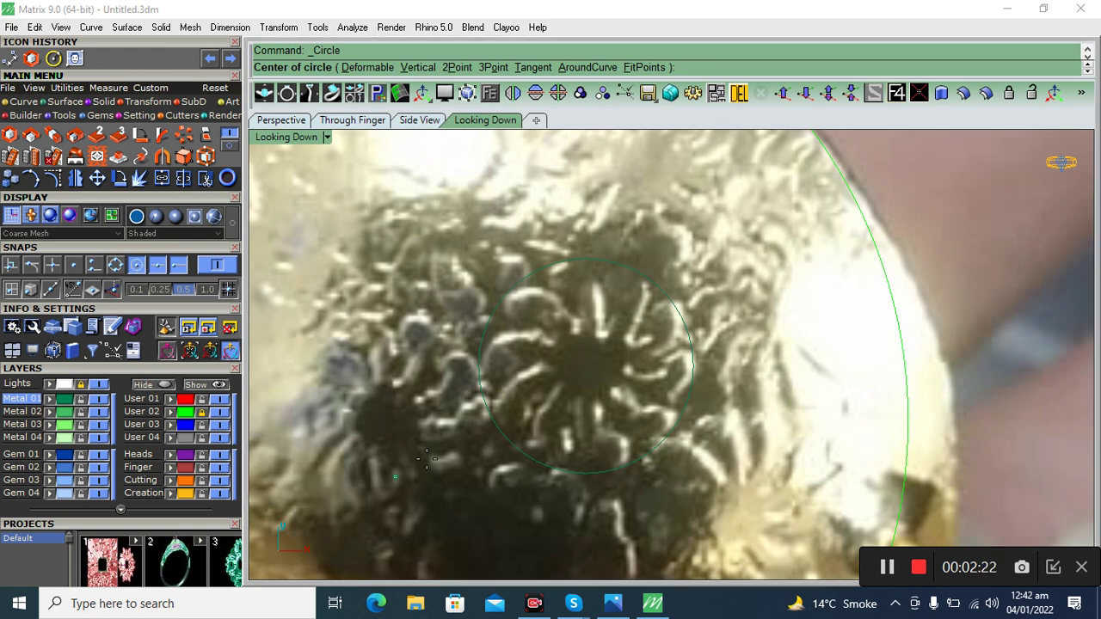
{"action": "left_click", "coordinate": [509, 427]}
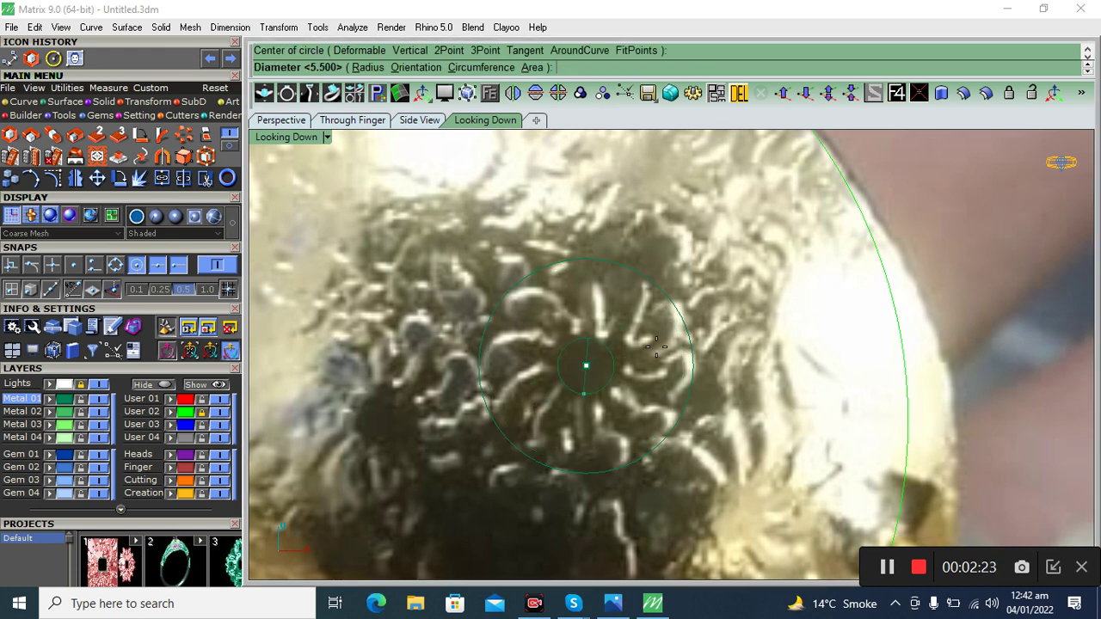
{"action": "scroll", "coordinate": [614, 343], "scroll_direction": "up", "scroll_amount": 1}
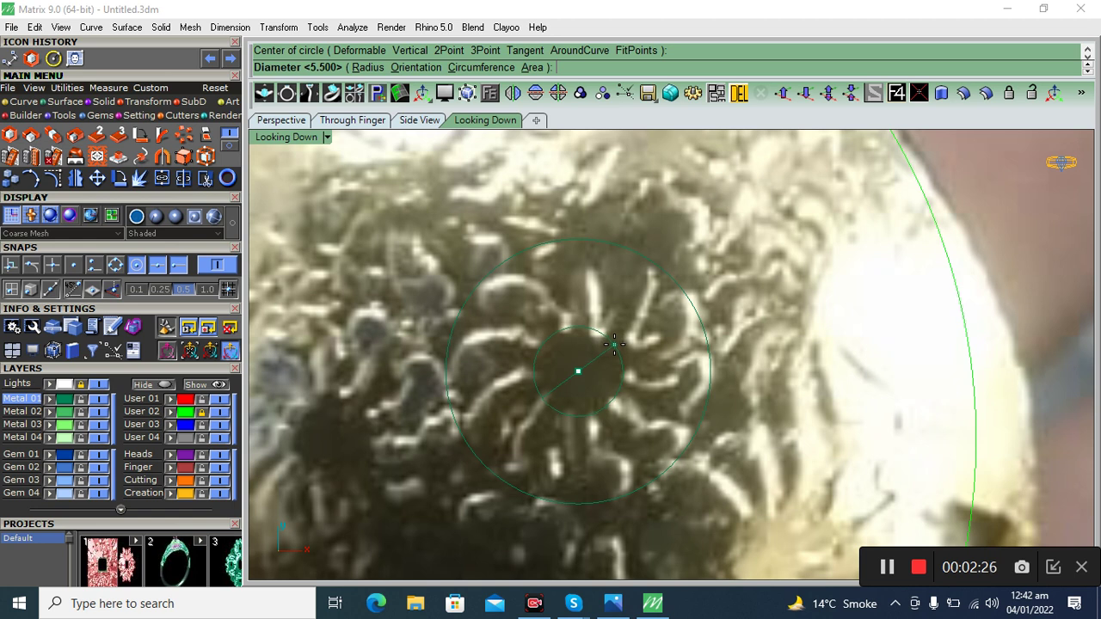
{"action": "left_click", "coordinate": [614, 344]}
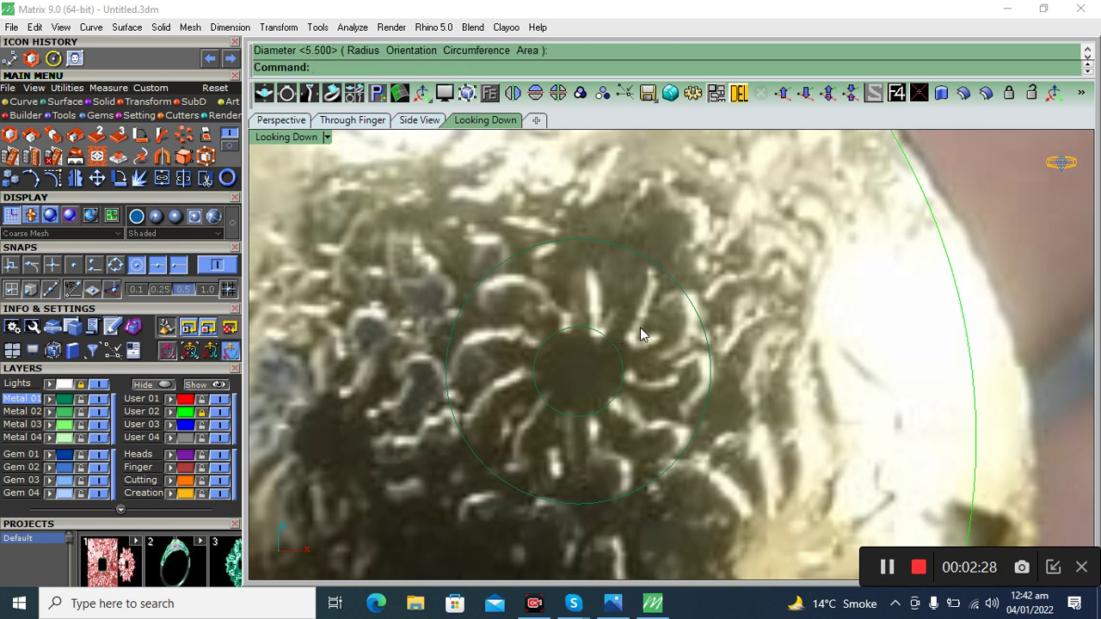
{"action": "left_click", "coordinate": [22, 102]}
{"action": "left_click", "coordinate": [53, 136]}
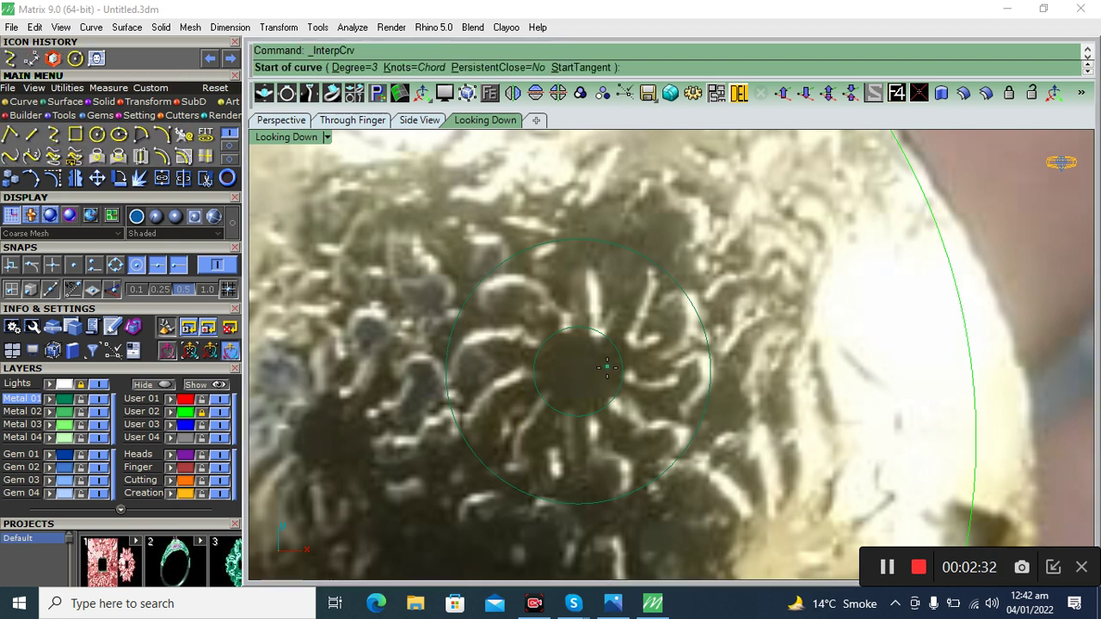
{"action": "scroll", "coordinate": [566, 303], "scroll_direction": "up", "scroll_amount": 3}
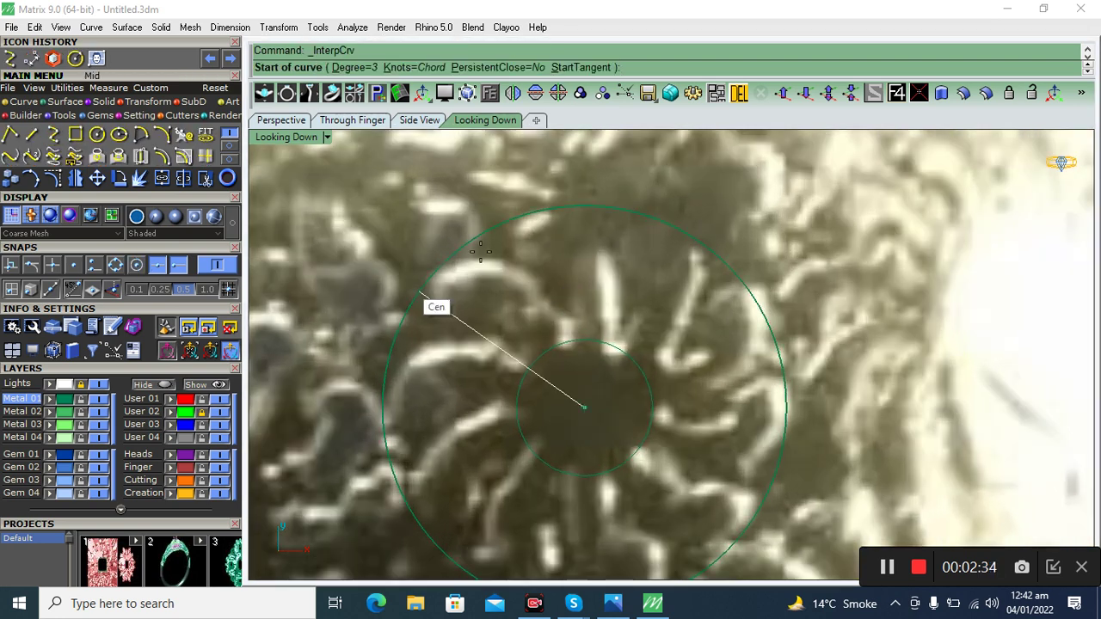
Trace the curled swirl as an interpolated curve from the inner circle, with Near snap.
{"action": "left_click", "coordinate": [94, 265]}
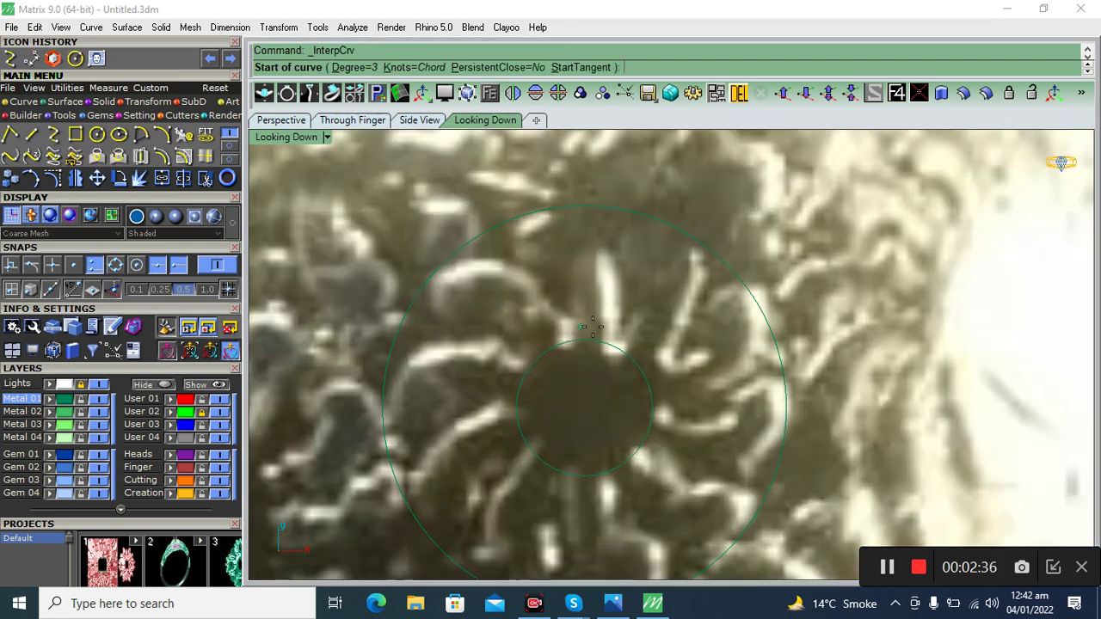
{"action": "left_click", "coordinate": [569, 341]}
{"action": "left_click", "coordinate": [558, 305]}
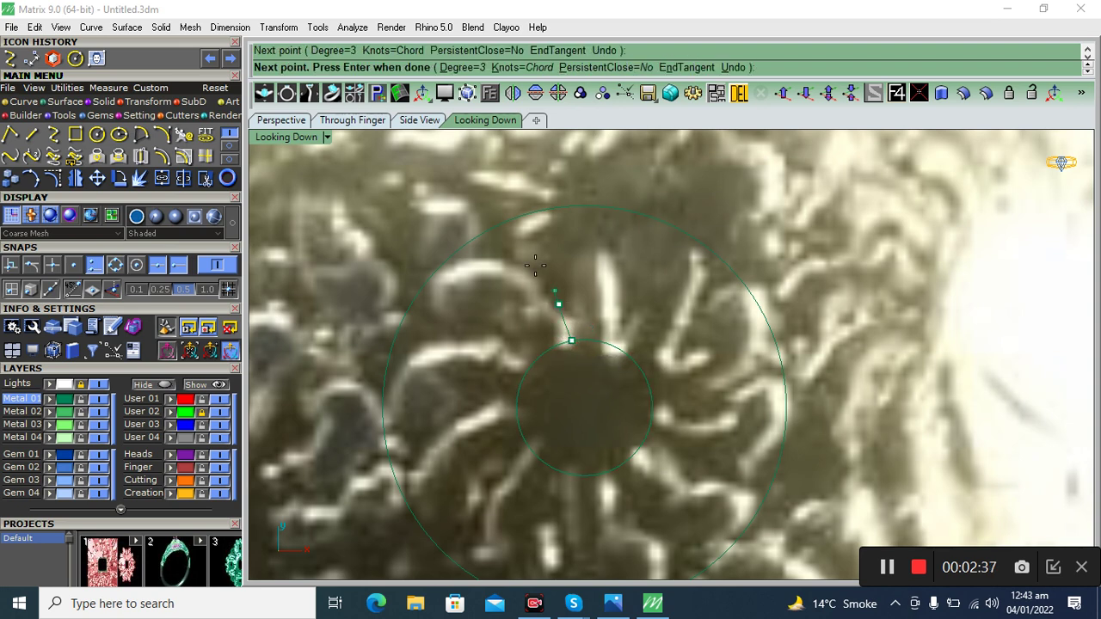
{"action": "scroll", "coordinate": [524, 265], "scroll_direction": "up", "scroll_amount": 2}
{"action": "left_click", "coordinate": [507, 262]}
{"action": "left_click", "coordinate": [434, 258]}
{"action": "scroll", "coordinate": [381, 290], "scroll_direction": "up", "scroll_amount": 2}
{"action": "left_click", "coordinate": [384, 302]}
{"action": "left_click", "coordinate": [380, 350]}
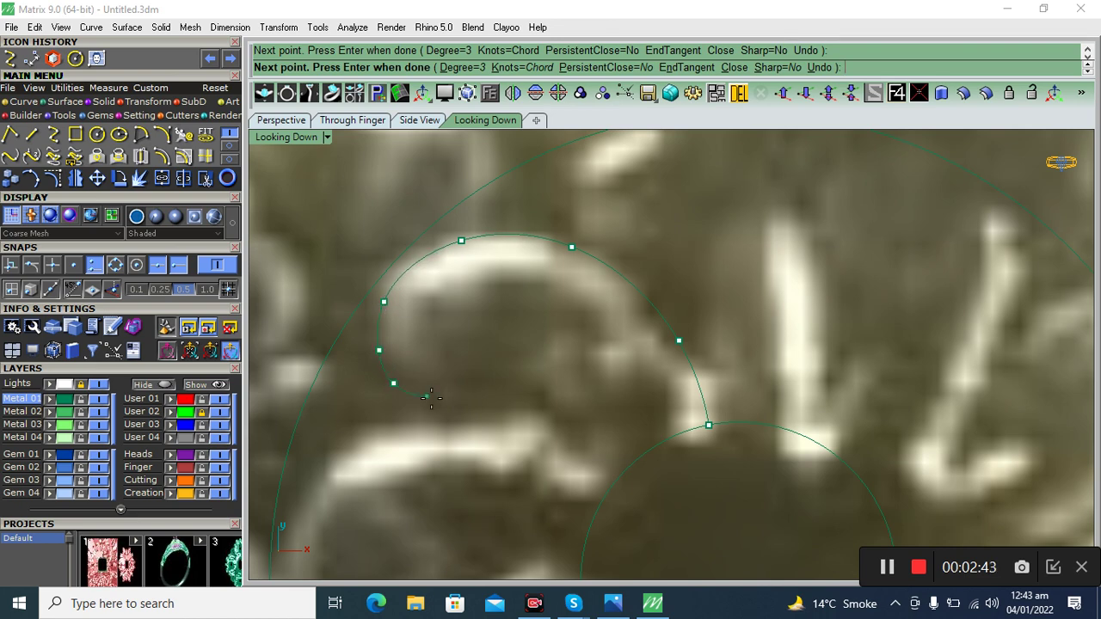
{"action": "scroll", "coordinate": [491, 371], "scroll_direction": "down", "scroll_amount": 1}
{"action": "scroll", "coordinate": [496, 352], "scroll_direction": "down", "scroll_amount": 1}
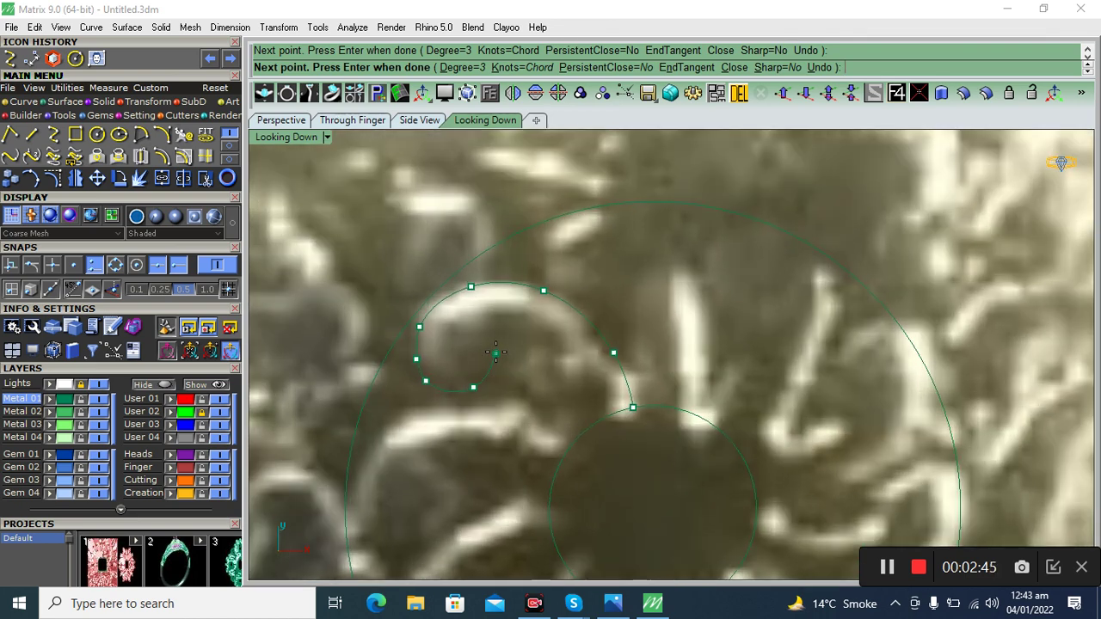
{"action": "key", "text": "Return"}
Reshape the swirl's curl through its control points.
{"action": "left_click", "coordinate": [500, 367]}
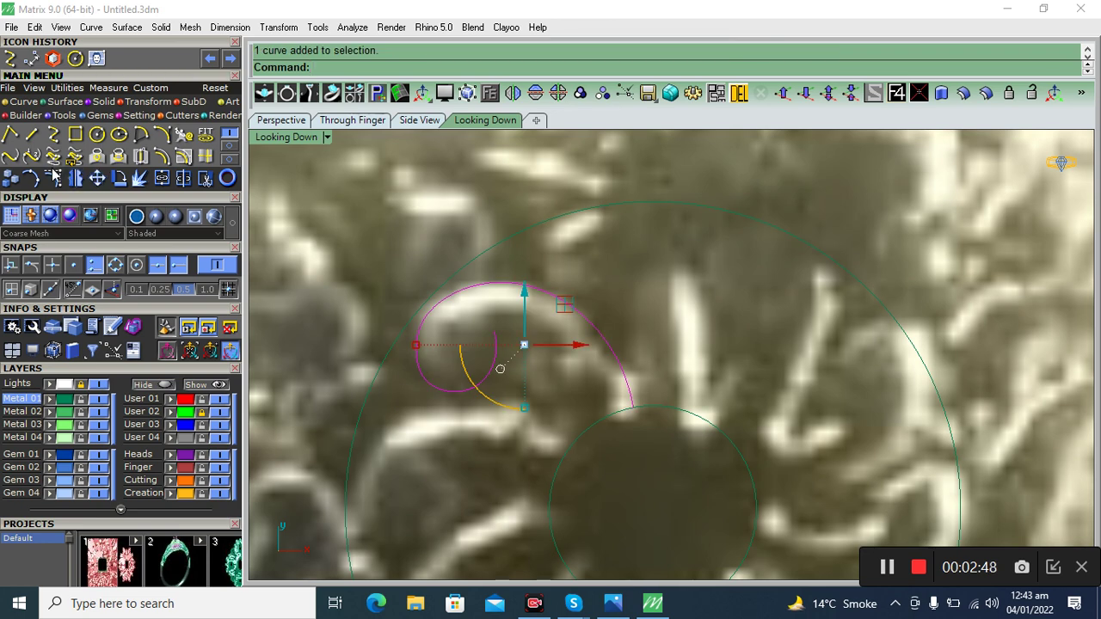
{"action": "key", "text": "F10"}
{"action": "scroll", "coordinate": [439, 344], "scroll_direction": "up", "scroll_amount": 2}
{"action": "left_click", "coordinate": [376, 344]}
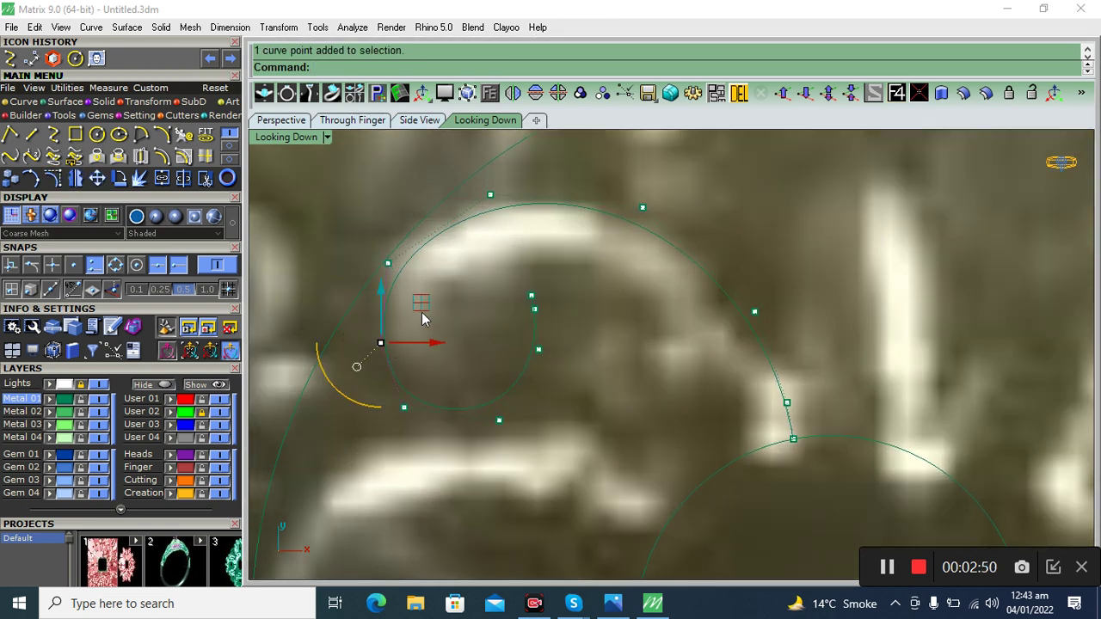
{"action": "key", "text": "Escape"}
{"action": "scroll", "coordinate": [505, 349], "scroll_direction": "down", "scroll_amount": 2}
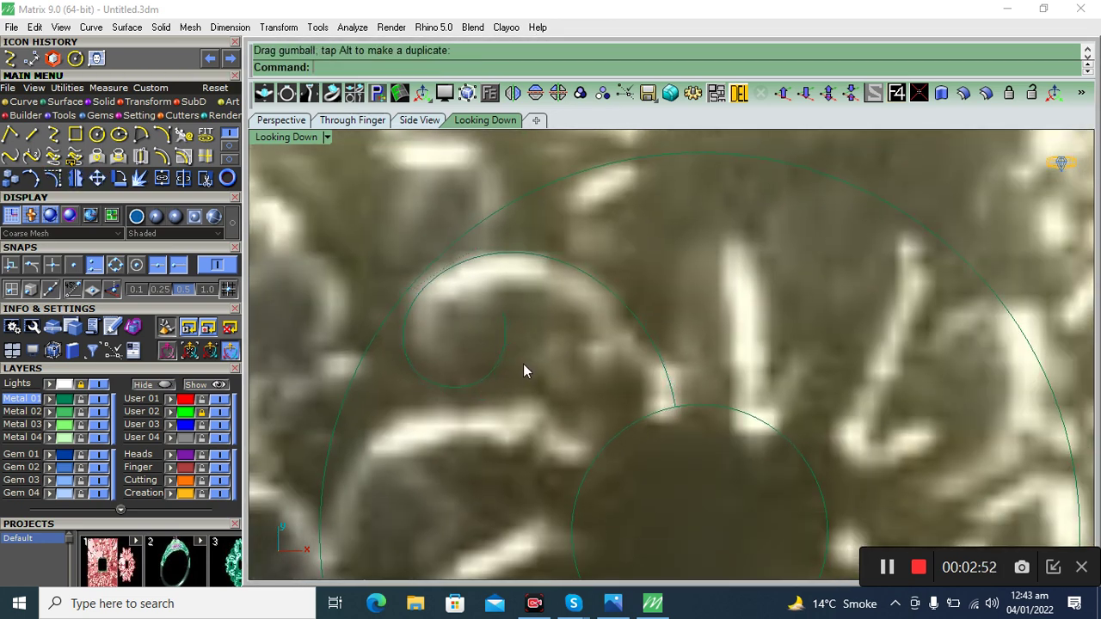
Draw a connecting curve from the swirl's curled tip to the inner circle.
{"action": "left_click", "coordinate": [9, 58]}
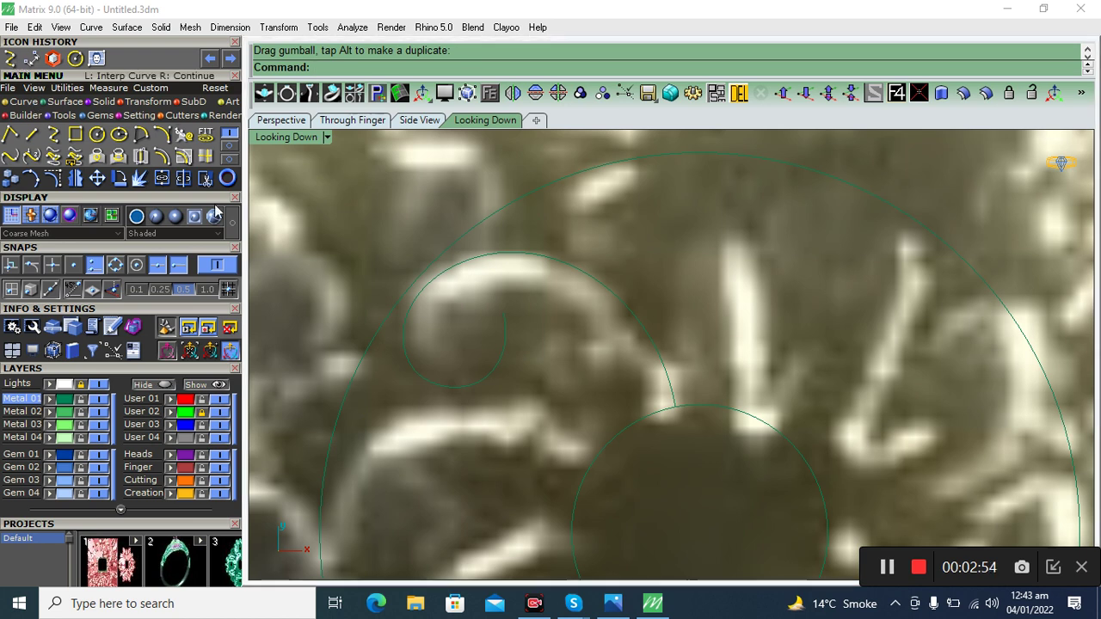
{"action": "left_click", "coordinate": [503, 314]}
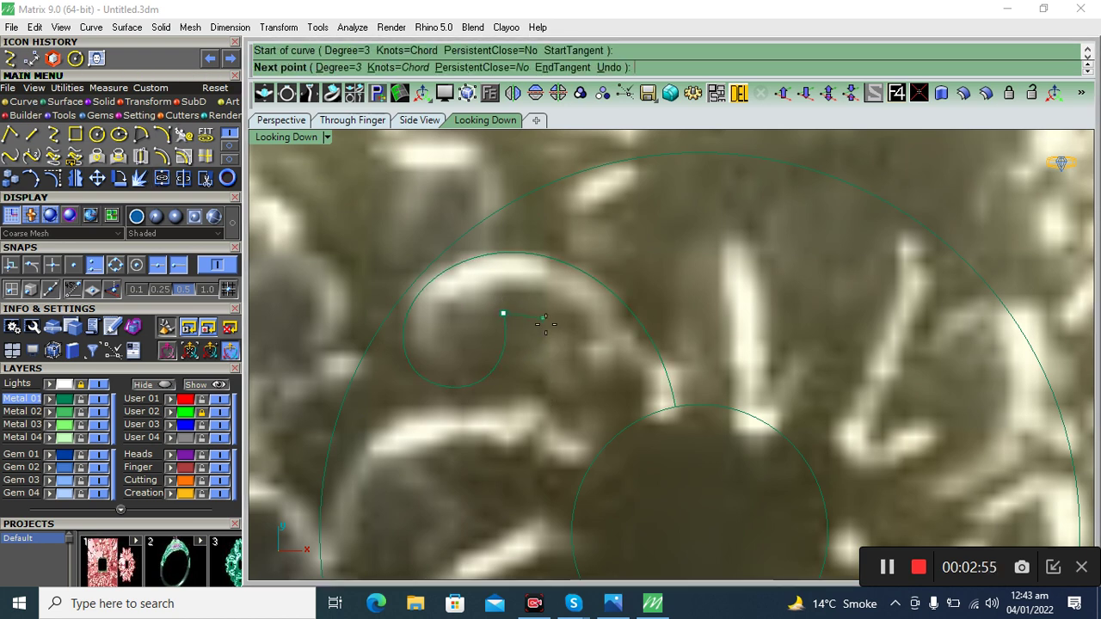
{"action": "left_click", "coordinate": [548, 325]}
{"action": "left_click", "coordinate": [637, 422]}
{"action": "key", "text": "Return"}
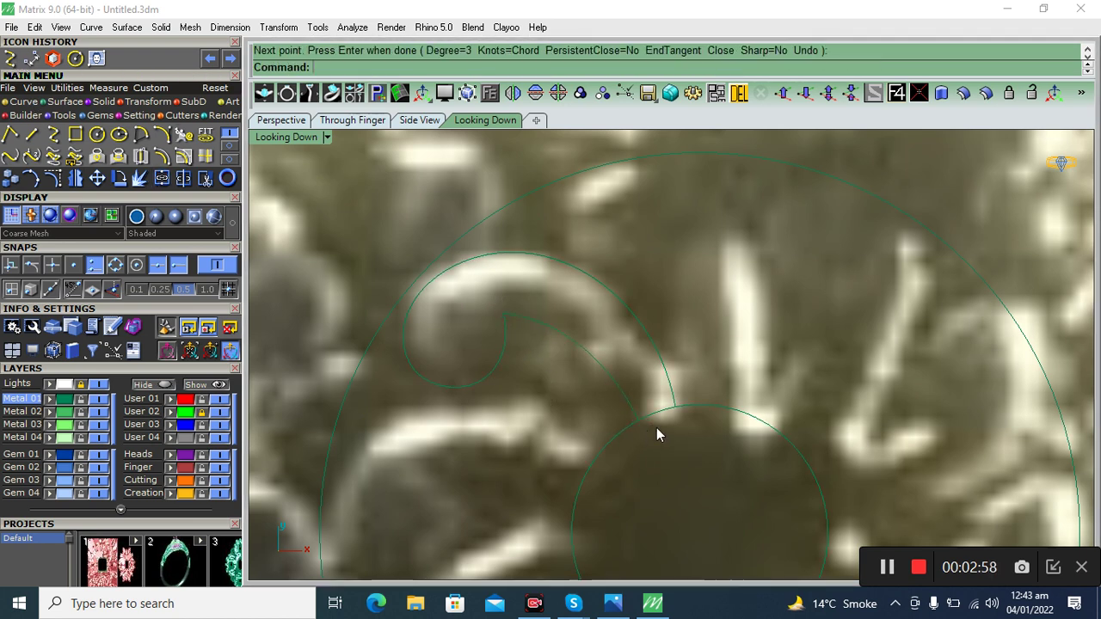
{"action": "scroll", "coordinate": [669, 432], "scroll_direction": "up", "scroll_amount": 2}
Add a short three-point curve from the inner circle to the swirl's base.
{"action": "key", "text": "Return"}
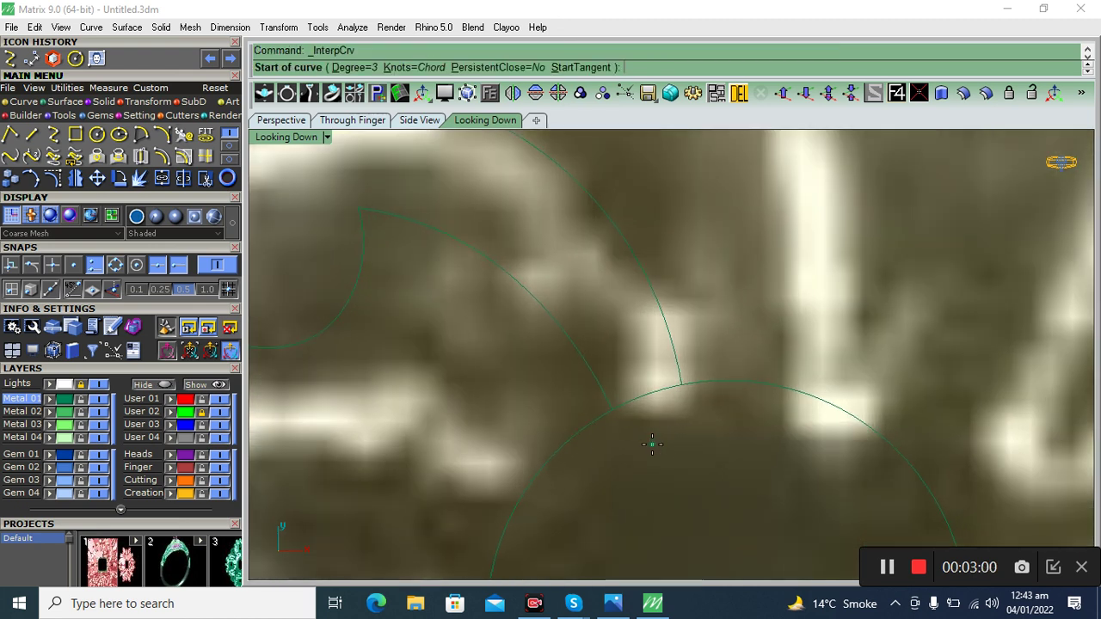
{"action": "left_click", "coordinate": [611, 409]}
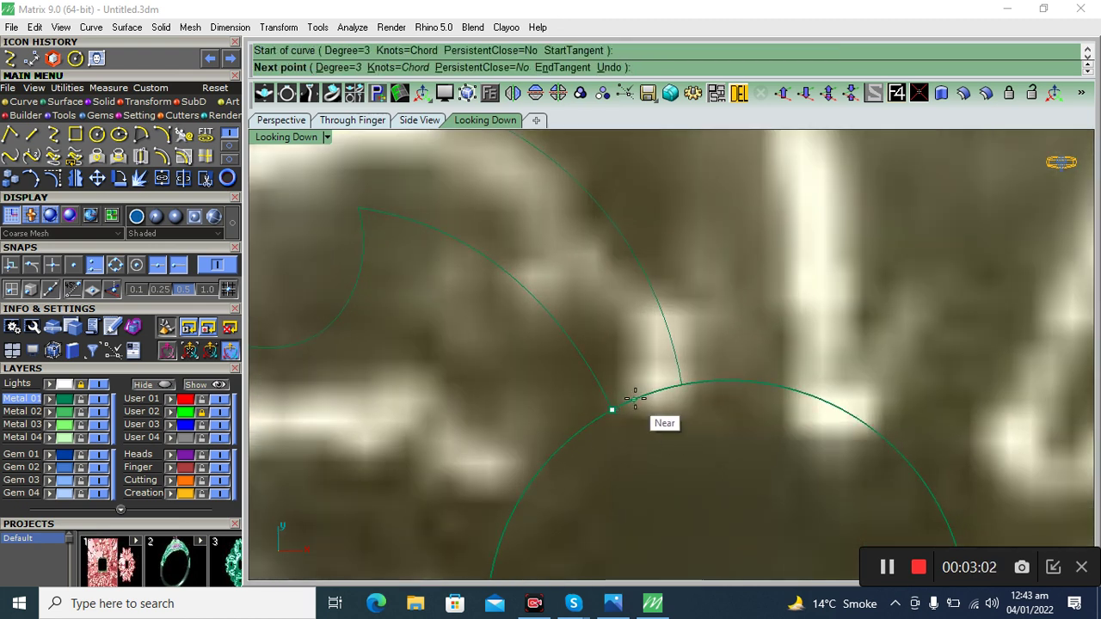
{"action": "left_click", "coordinate": [634, 398]}
{"action": "left_click", "coordinate": [678, 387]}
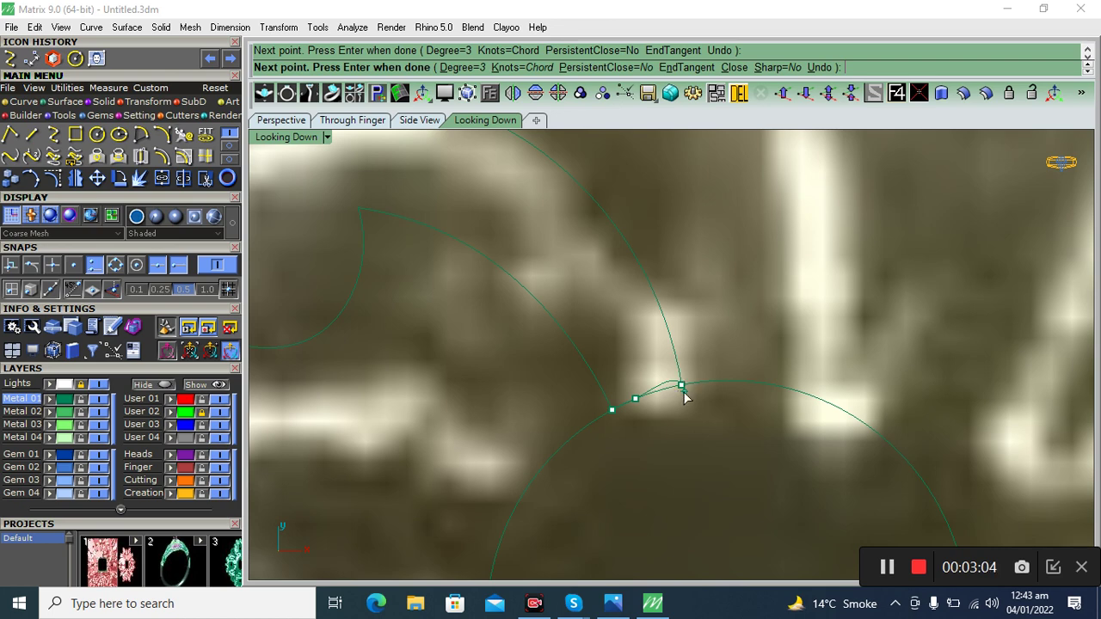
{"action": "key", "text": "Return"}
{"action": "scroll", "coordinate": [608, 408], "scroll_direction": "down", "scroll_amount": 3}
{"action": "scroll", "coordinate": [603, 415], "scroll_direction": "down", "scroll_amount": 2}
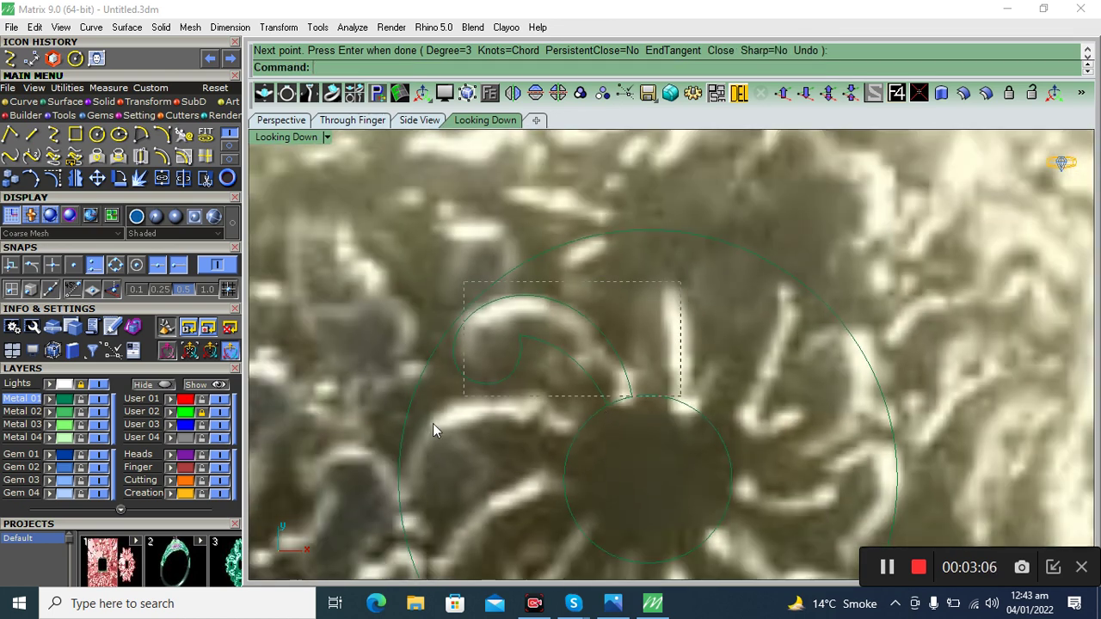
Select all three curves and join them into one closed petal outline.
{"action": "key", "text": "Return"}
{"action": "key", "text": "ctrl+a"}
{"action": "key", "text": "ctrl+j"}
{"action": "scroll", "coordinate": [438, 253], "scroll_direction": "down", "scroll_amount": 3}
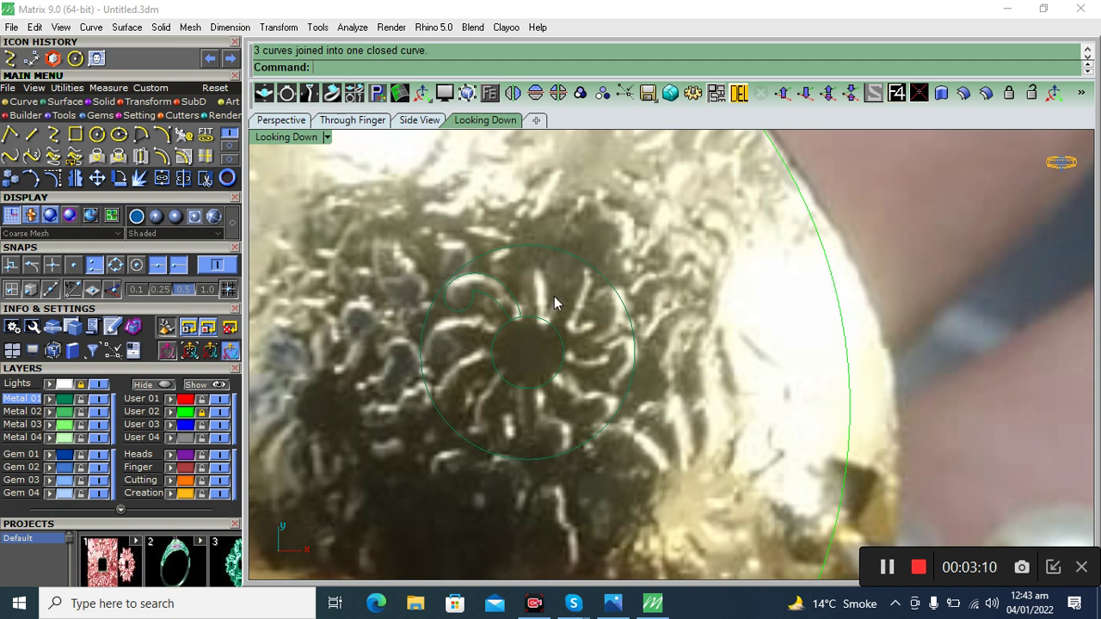
Select the hook-shaped petal curve for a polar array.
{"action": "scroll", "coordinate": [473, 306], "scroll_direction": "up", "scroll_amount": 1}
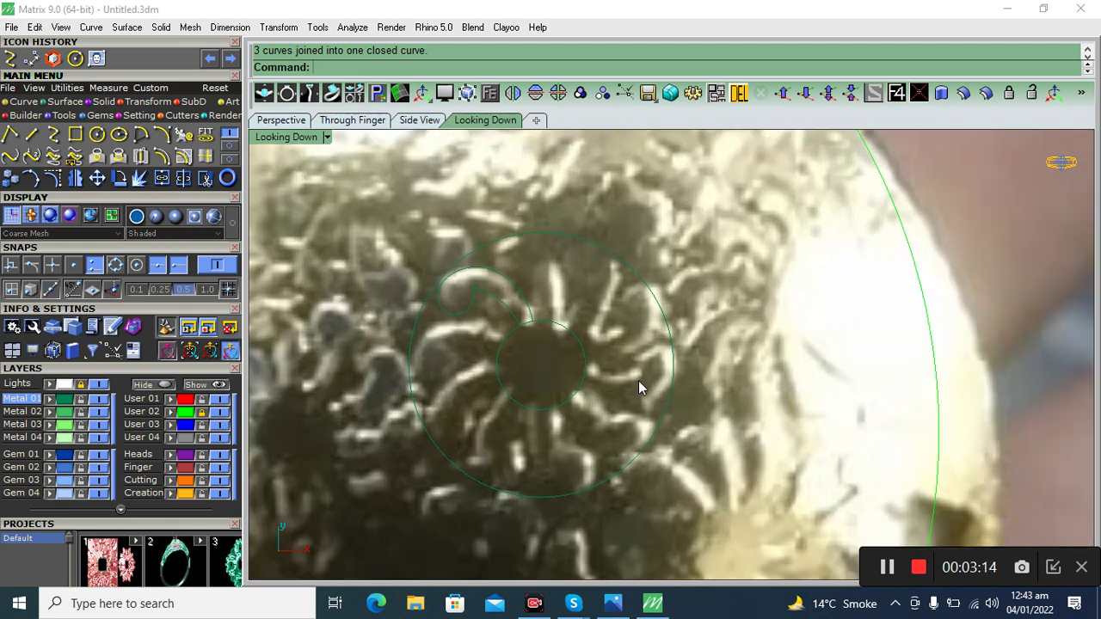
{"action": "scroll", "coordinate": [530, 278], "scroll_direction": "up", "scroll_amount": 1}
{"action": "left_click", "coordinate": [512, 288]}
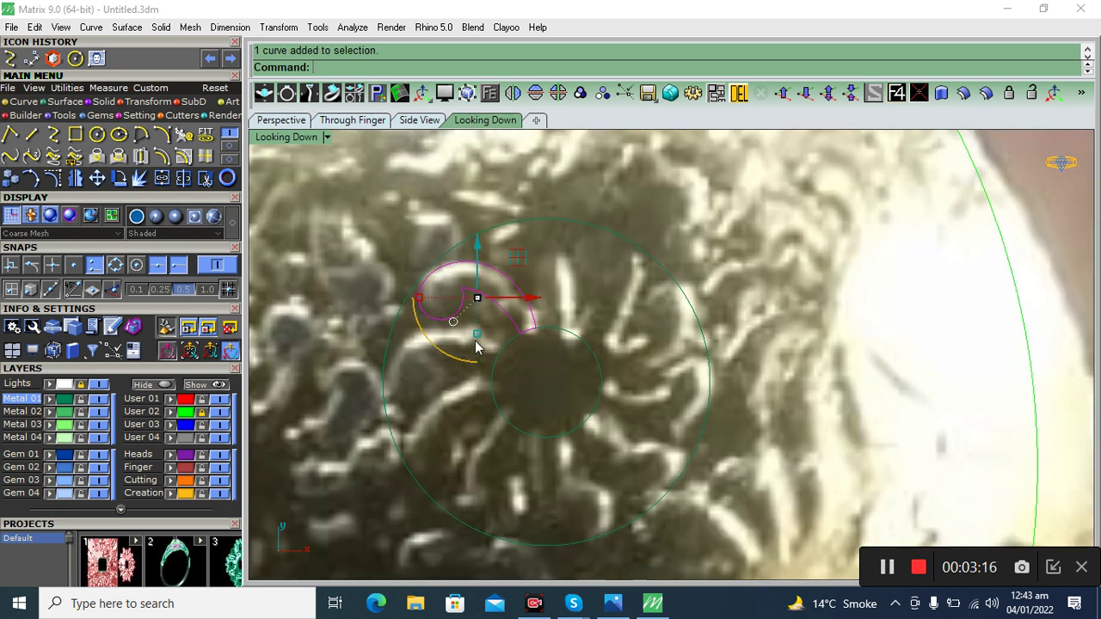
{"action": "left_click", "coordinate": [183, 115]}
{"action": "left_click", "coordinate": [183, 135]}
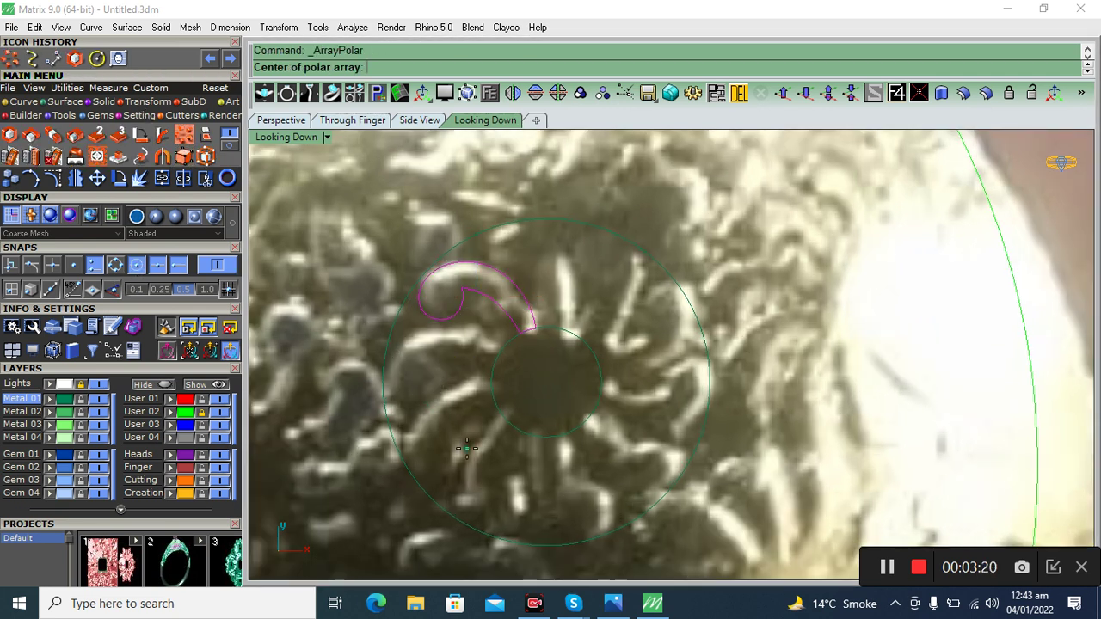
{"action": "scroll", "coordinate": [651, 367], "scroll_direction": "down", "scroll_amount": 3}
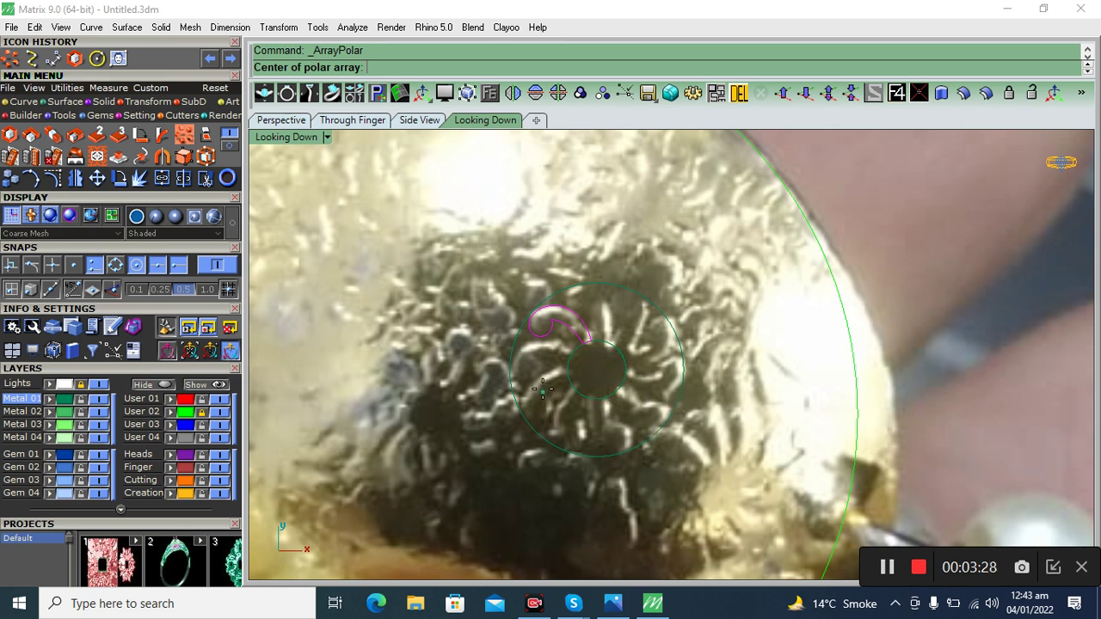
{"action": "scroll", "coordinate": [606, 406], "scroll_direction": "up", "scroll_amount": 5}
Array it 10 times over 360° around the inner circle's centre.
{"action": "left_click", "coordinate": [628, 365]}
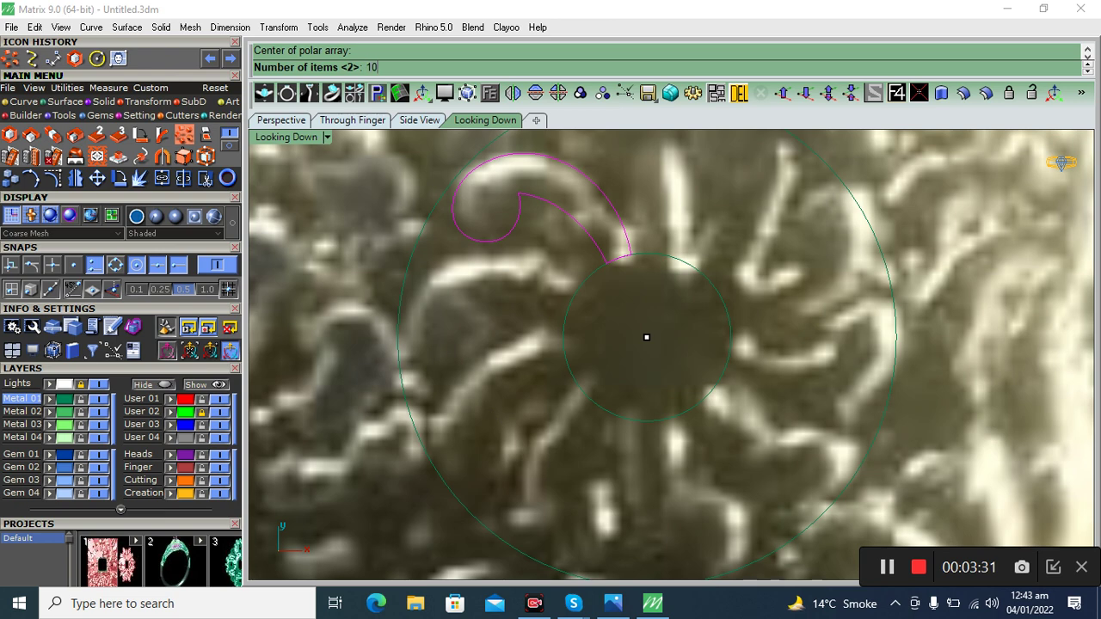
{"action": "key", "text": "Return"}
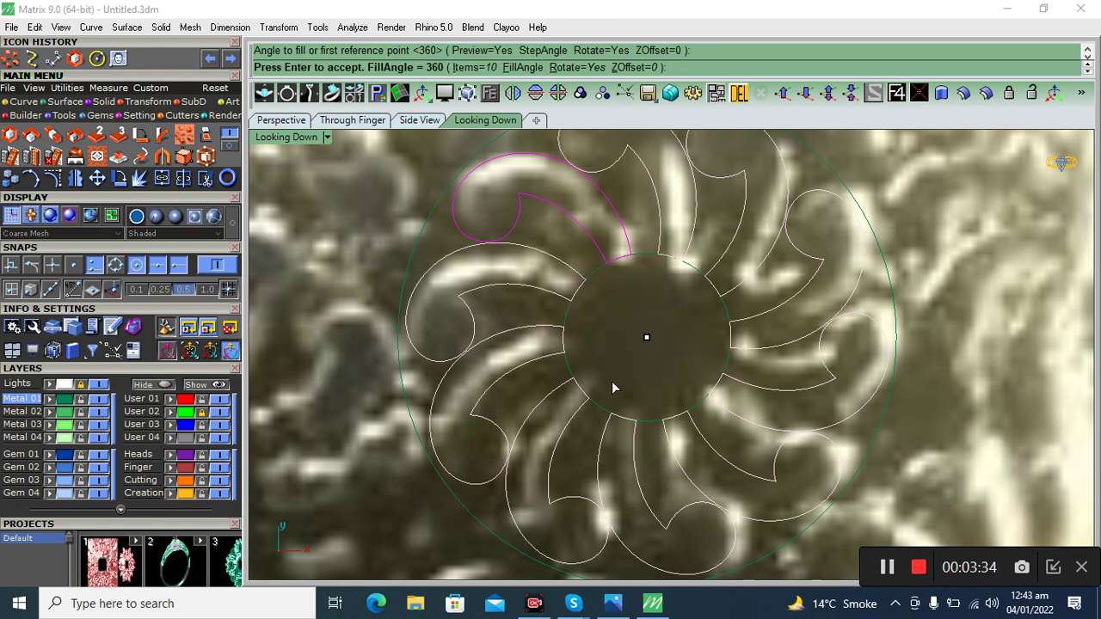
{"action": "key", "text": "Return"}
{"action": "scroll", "coordinate": [516, 372], "scroll_direction": "down", "scroll_amount": 3}
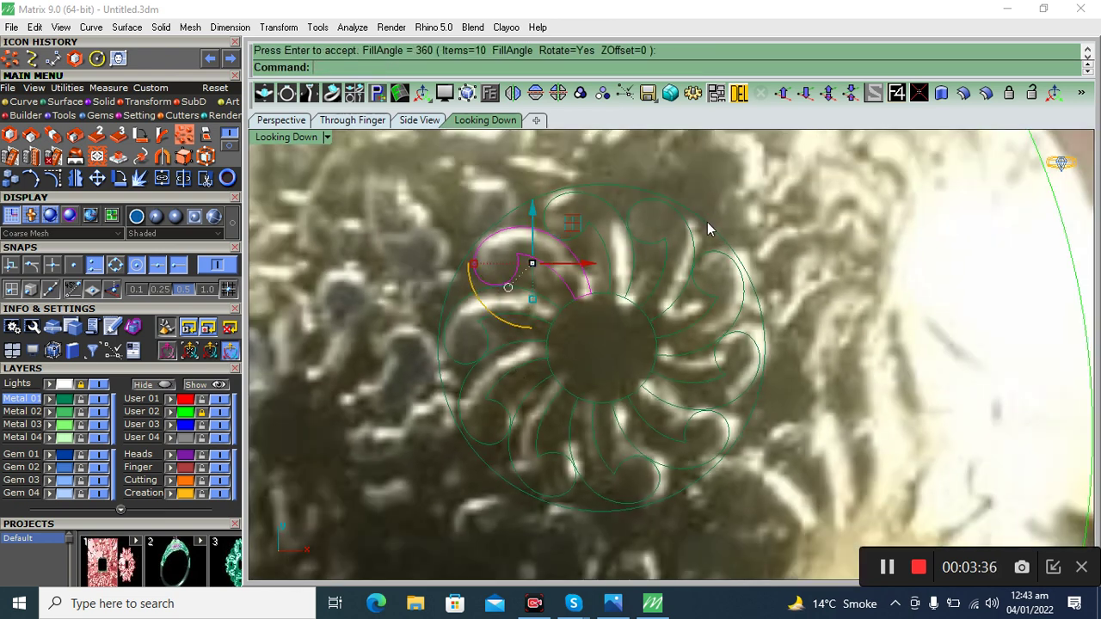
{"action": "left_click", "coordinate": [708, 229]}
{"action": "key", "text": "Escape"}
{"action": "scroll", "coordinate": [602, 292], "scroll_direction": "down", "scroll_amount": 3}
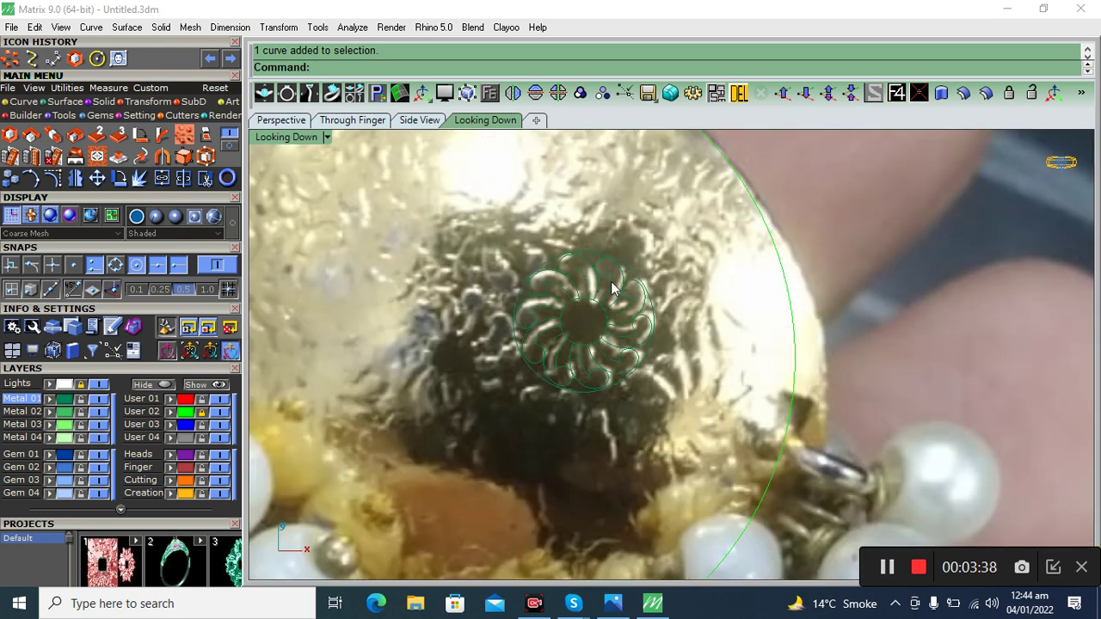
Box-select the swirl flower curves and hide their layer.
{"action": "left_click_drag", "start_coordinate": [685, 248], "coordinate": [404, 474]}
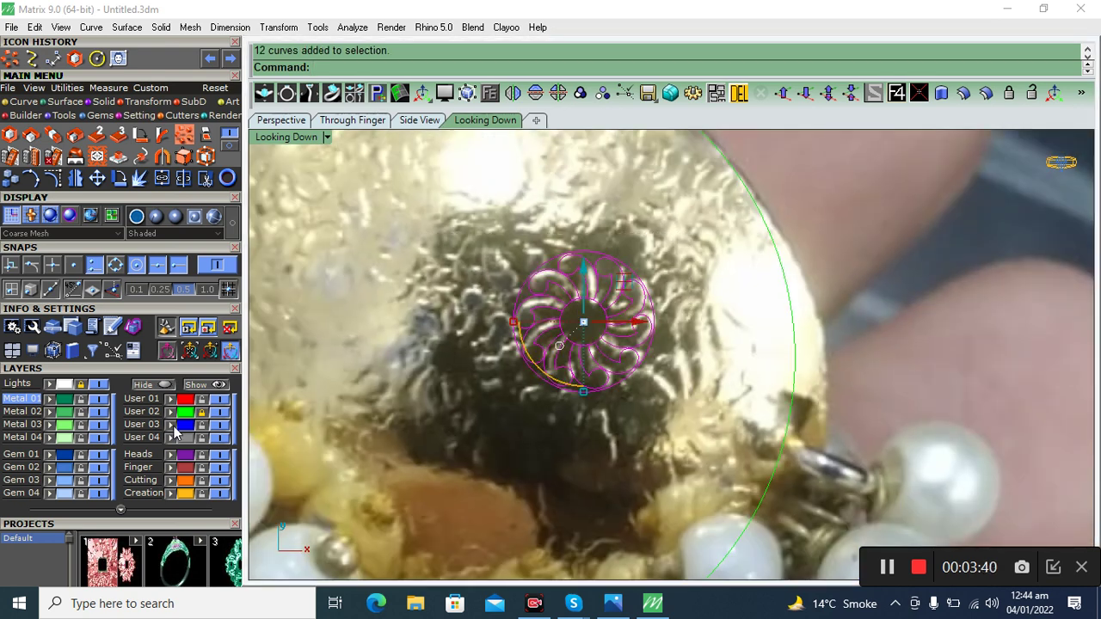
{"action": "left_click", "coordinate": [215, 426]}
{"action": "scroll", "coordinate": [571, 325], "scroll_direction": "down", "scroll_amount": 3}
{"action": "scroll", "coordinate": [548, 311], "scroll_direction": "down", "scroll_amount": 3}
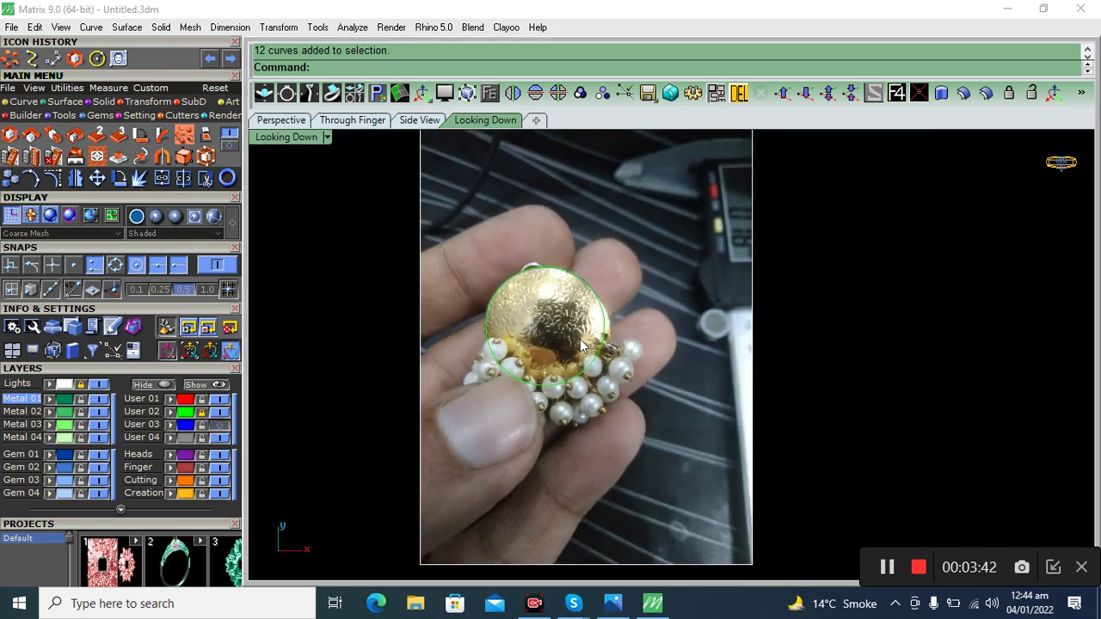
Hide the earring reference photo and select the large circle.
{"action": "left_click", "coordinate": [99, 383]}
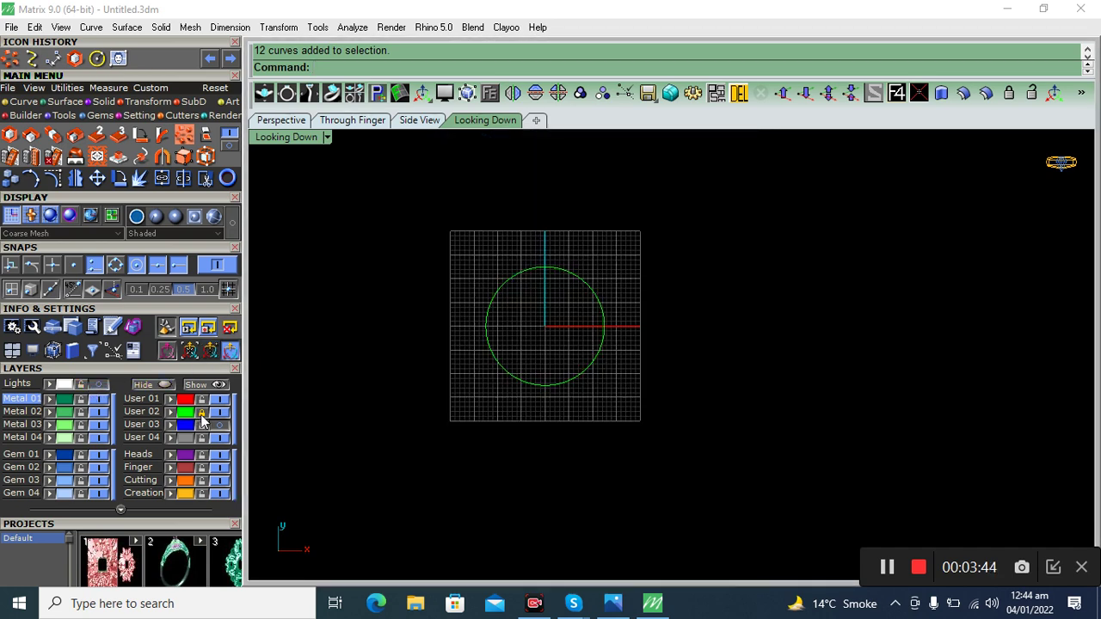
{"action": "right_click_drag", "start_coordinate": [503, 387], "coordinate": [479, 383]}
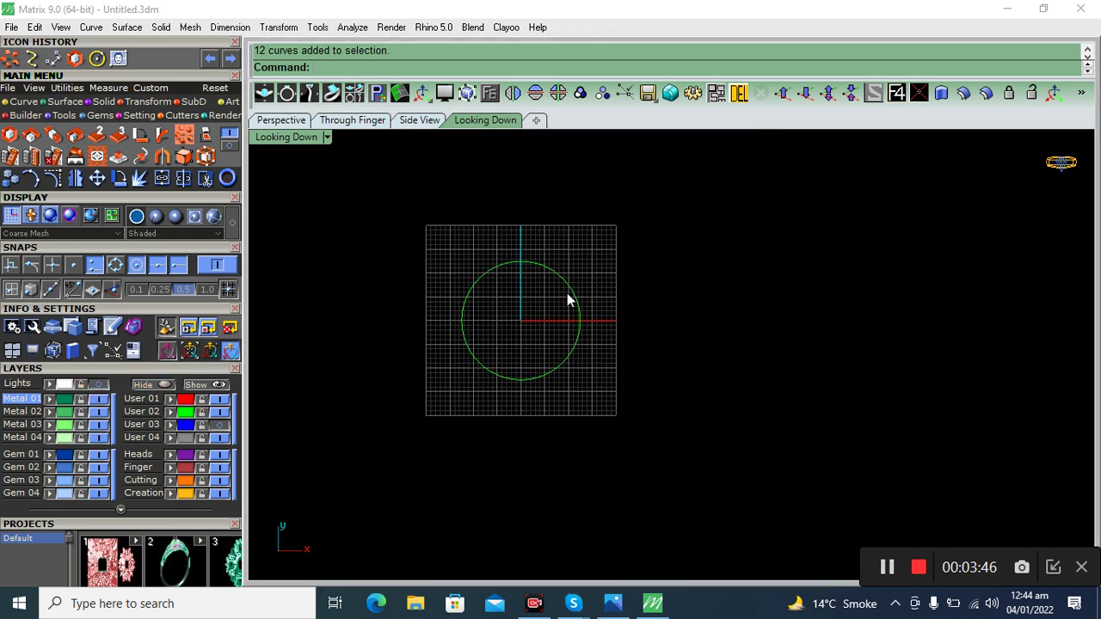
{"action": "scroll", "coordinate": [563, 282], "scroll_direction": "up", "scroll_amount": 2}
{"action": "left_click", "coordinate": [549, 275]}
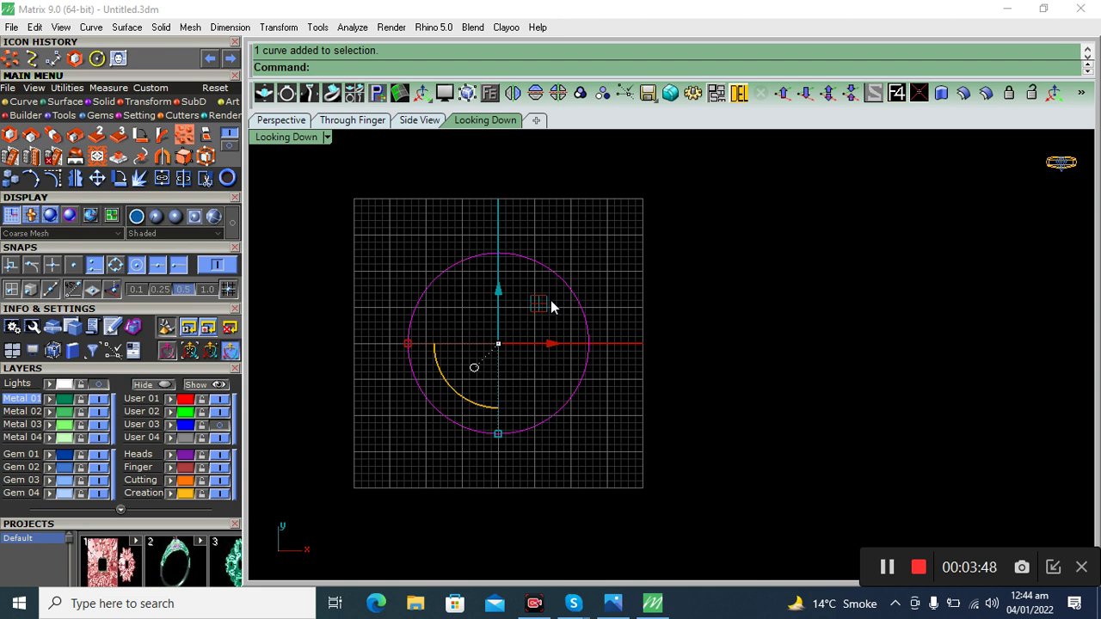
{"action": "left_click", "coordinate": [23, 101]}
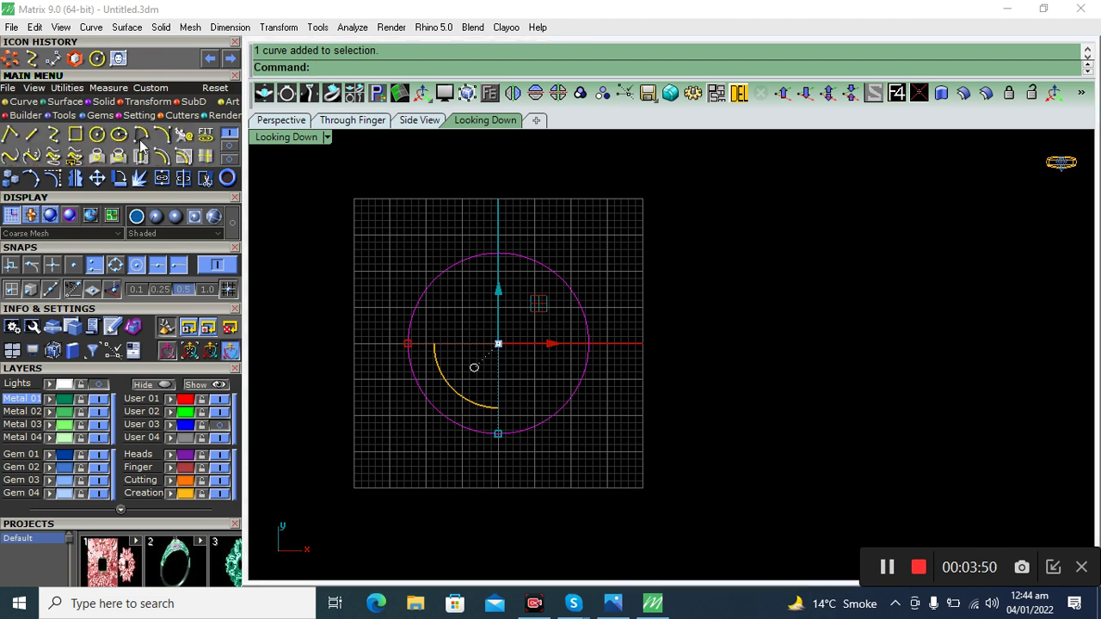
Draw an arc between the circle's top and bottom quadrants, bulging upward in Side View.
{"action": "left_click", "coordinate": [161, 156]}
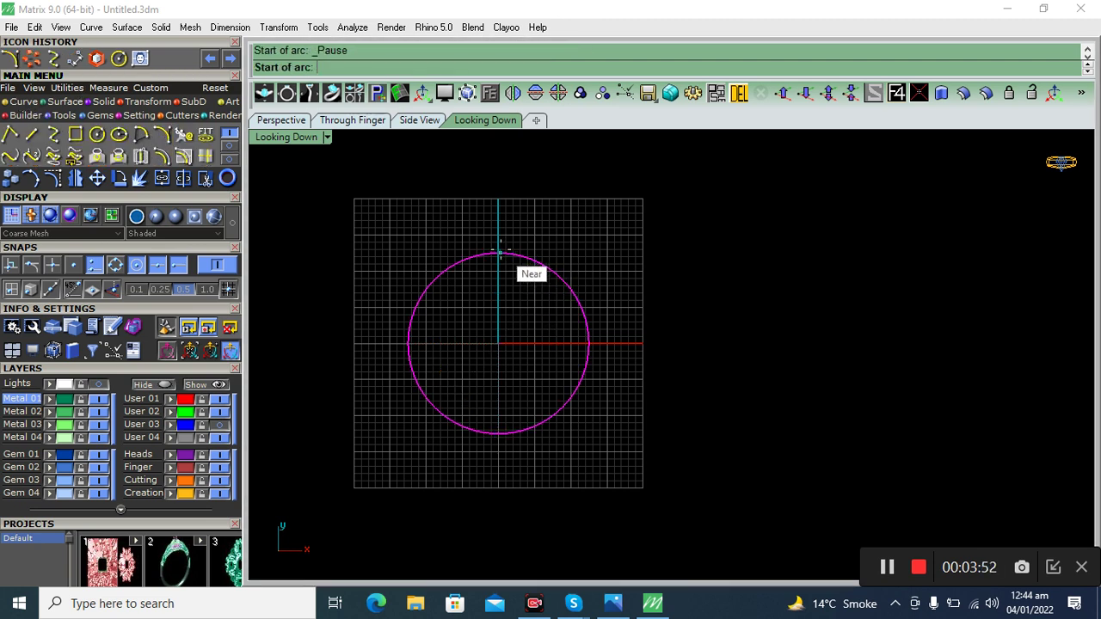
{"action": "left_click", "coordinate": [116, 265]}
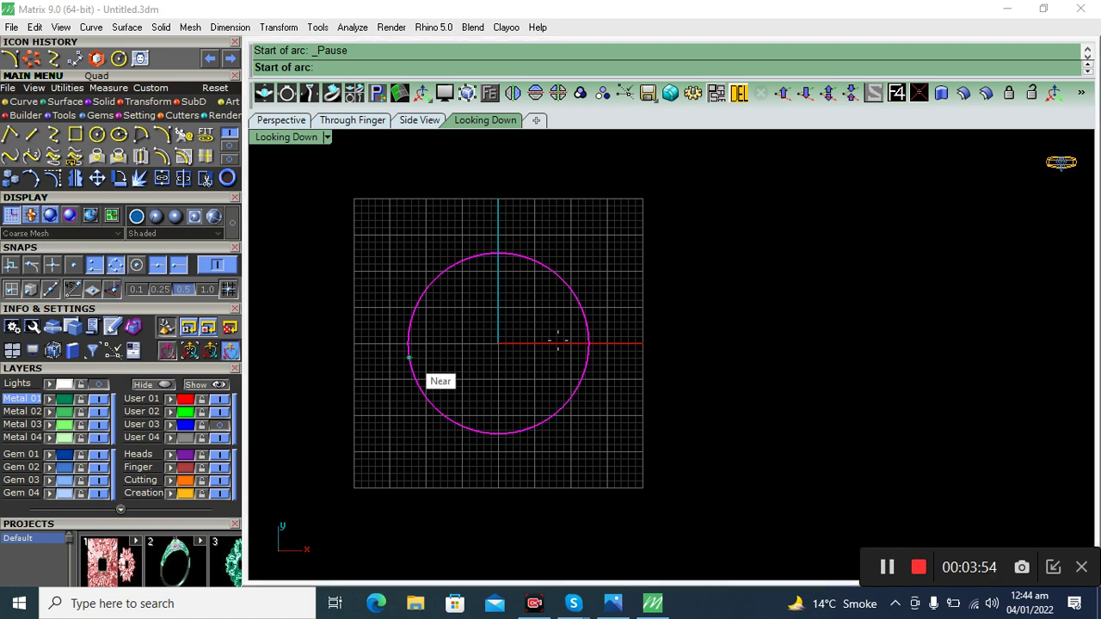
{"action": "left_click", "coordinate": [499, 255]}
{"action": "left_click", "coordinate": [503, 440]}
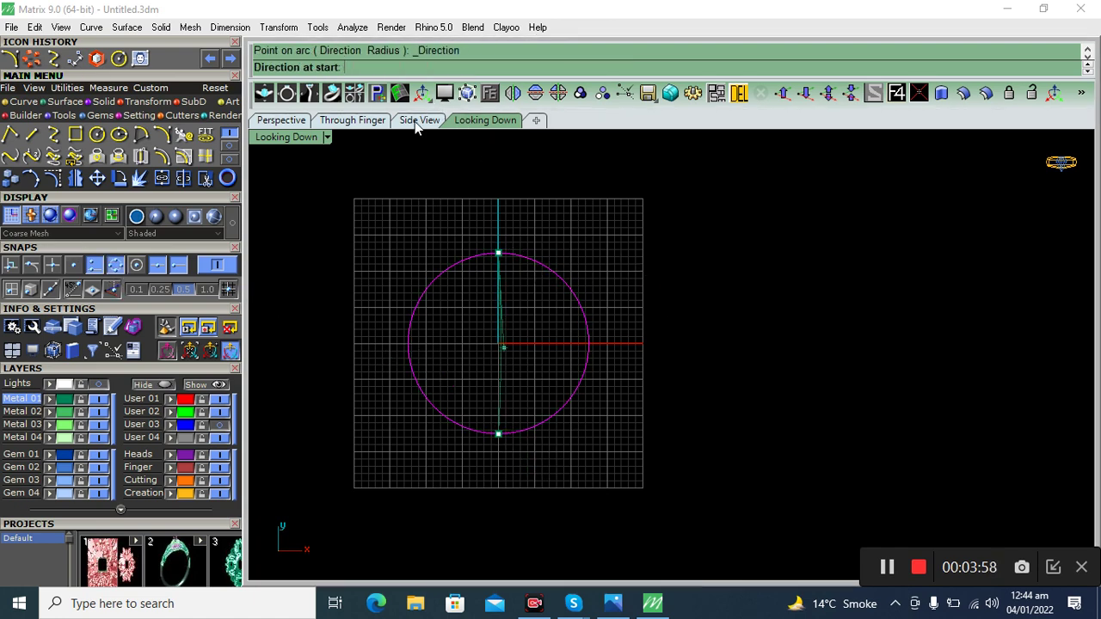
{"action": "left_click", "coordinate": [419, 122]}
{"action": "scroll", "coordinate": [696, 348], "scroll_direction": "up", "scroll_amount": 4}
{"action": "scroll", "coordinate": [688, 346], "scroll_direction": "up", "scroll_amount": 5}
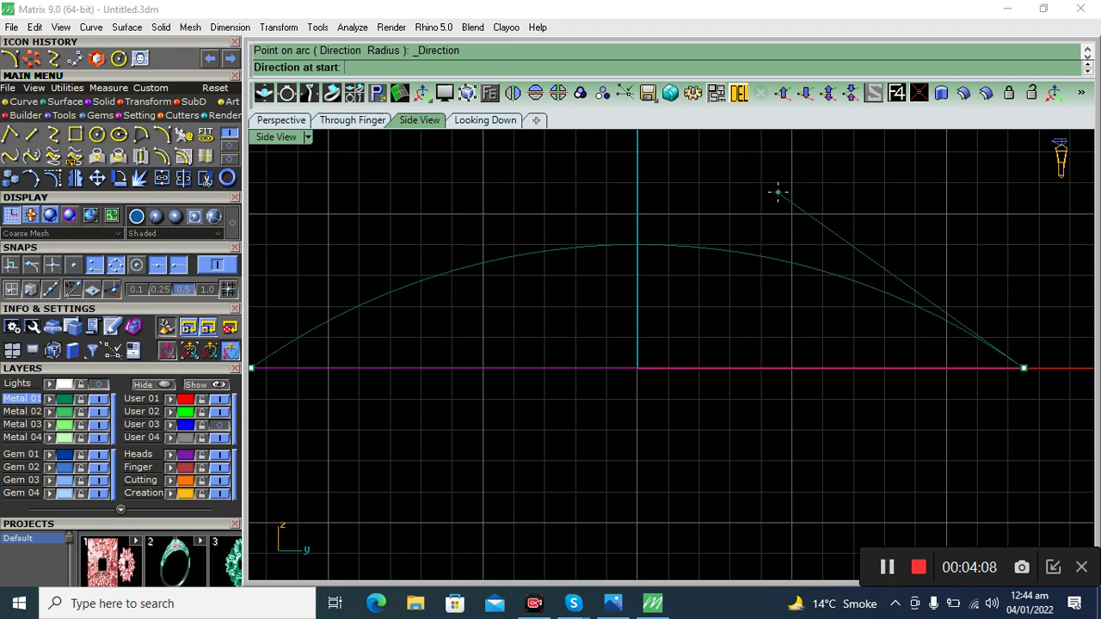
{"action": "left_click", "coordinate": [777, 190]}
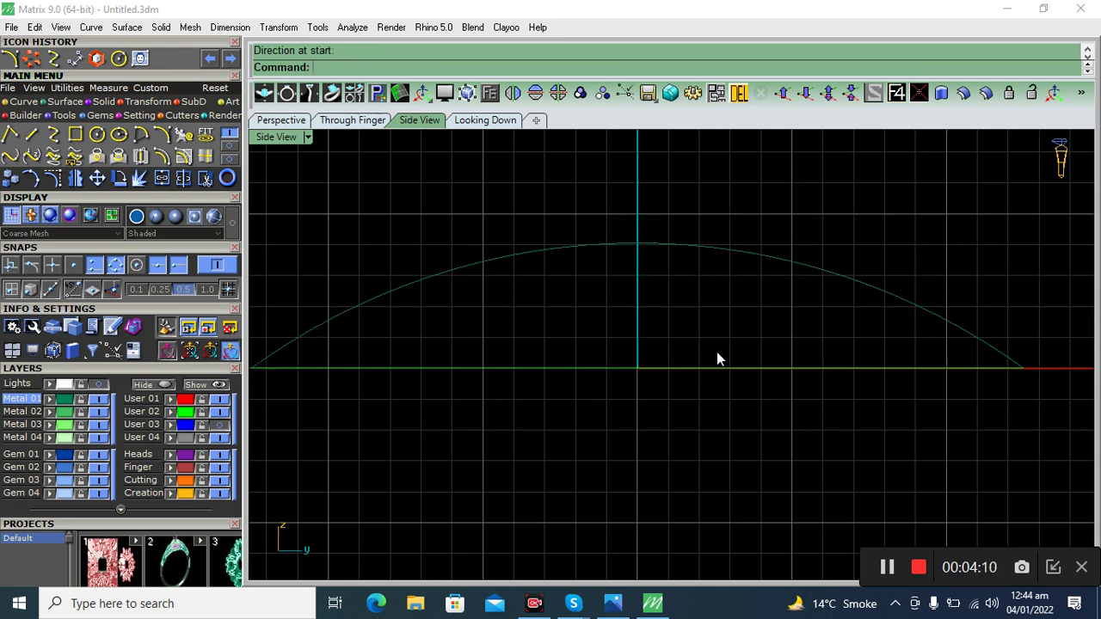
{"action": "left_click", "coordinate": [271, 123]}
{"action": "mouse_move", "coordinate": [550, 280]}
{"action": "right_mouse_down"}
{"action": "mouse_move", "coordinate": [602, 364]}
{"action": "mouse_move", "coordinate": [722, 376]}
{"action": "mouse_move", "coordinate": [615, 337]}
{"action": "mouse_move", "coordinate": [614, 375]}
{"action": "right_mouse_up"}
Split the diameter-25 base circle into two half-circle arcs at two opposite points.
{"action": "left_click", "coordinate": [612, 375]}
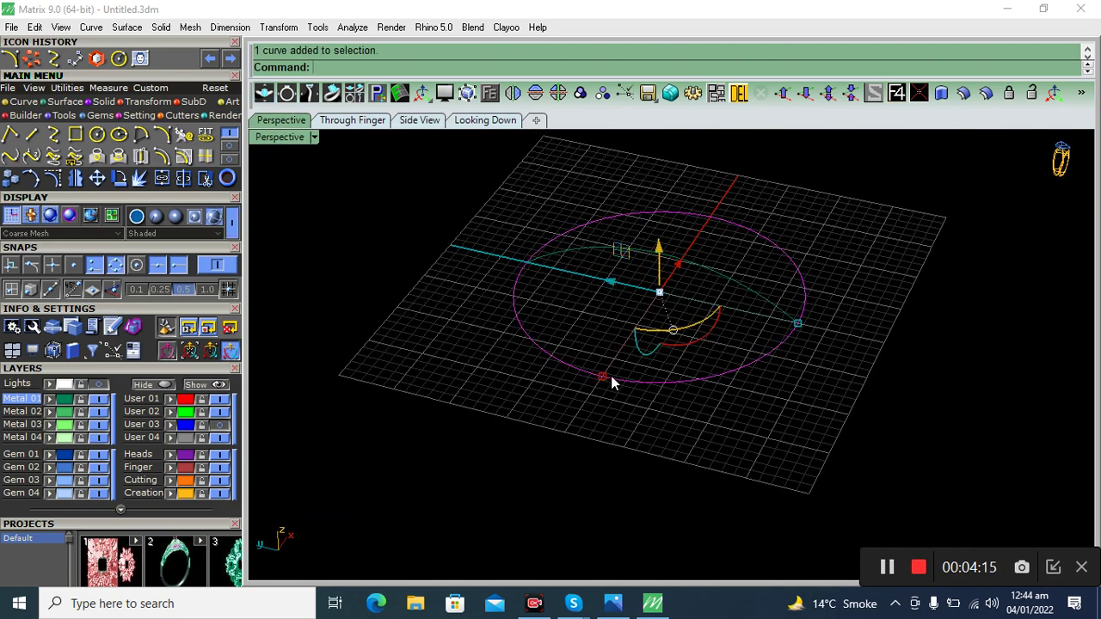
{"action": "left_click", "coordinate": [183, 179]}
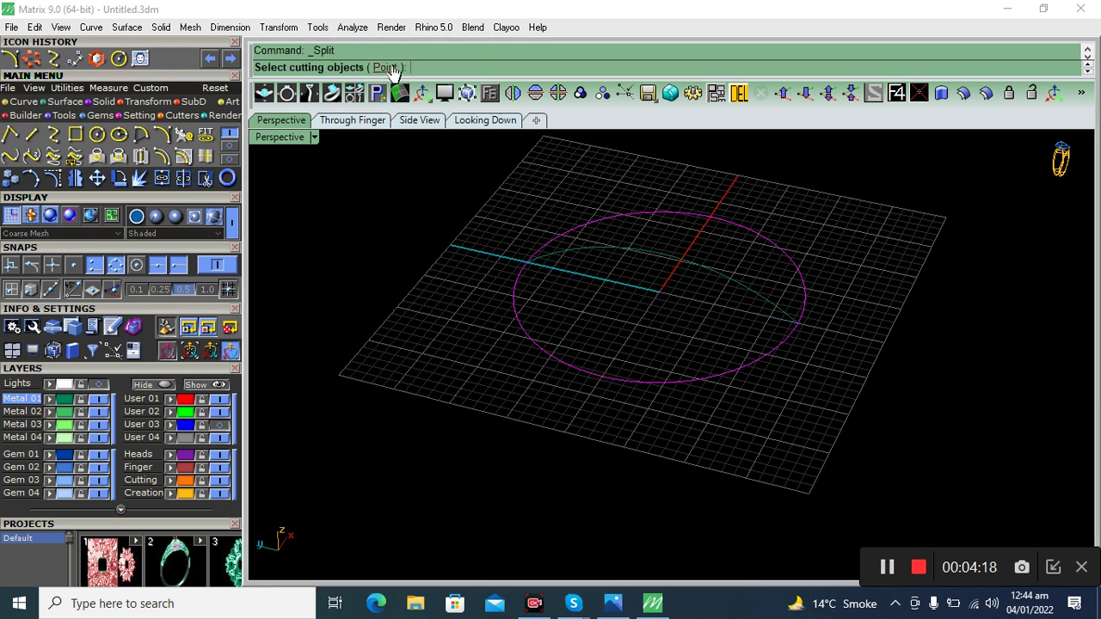
{"action": "left_click", "coordinate": [387, 68]}
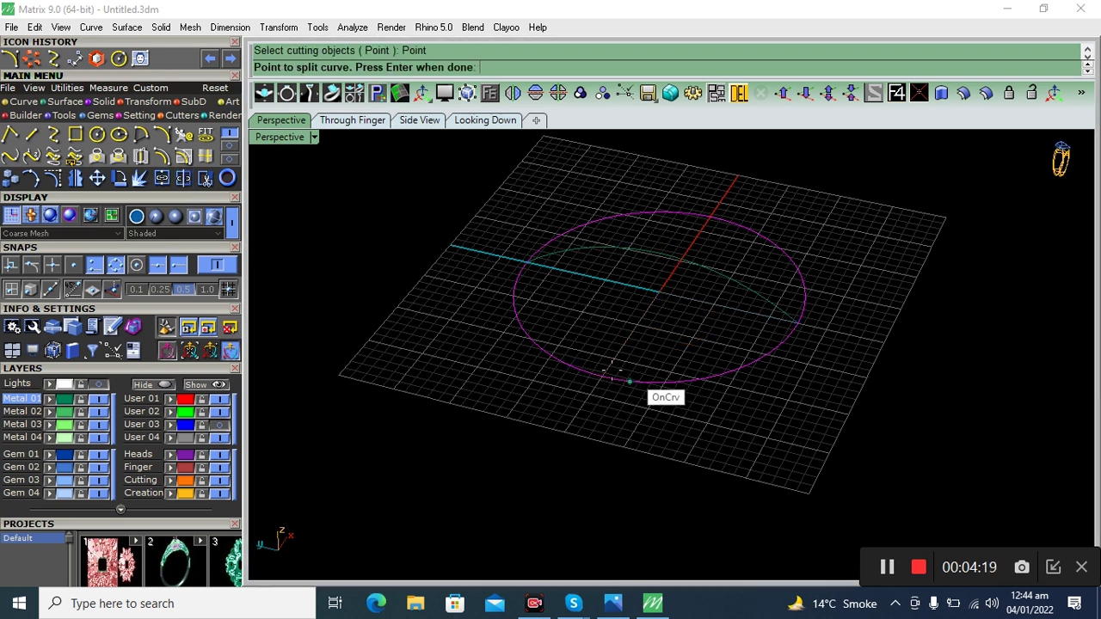
{"action": "left_click", "coordinate": [602, 375]}
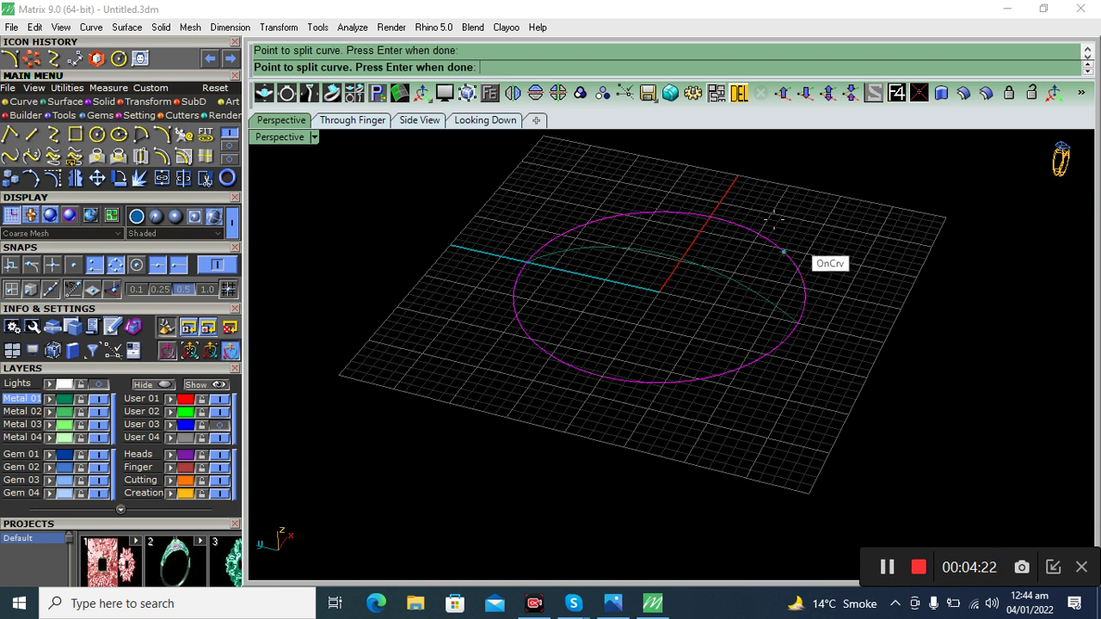
{"action": "left_click", "coordinate": [720, 217]}
{"action": "key", "text": "Return"}
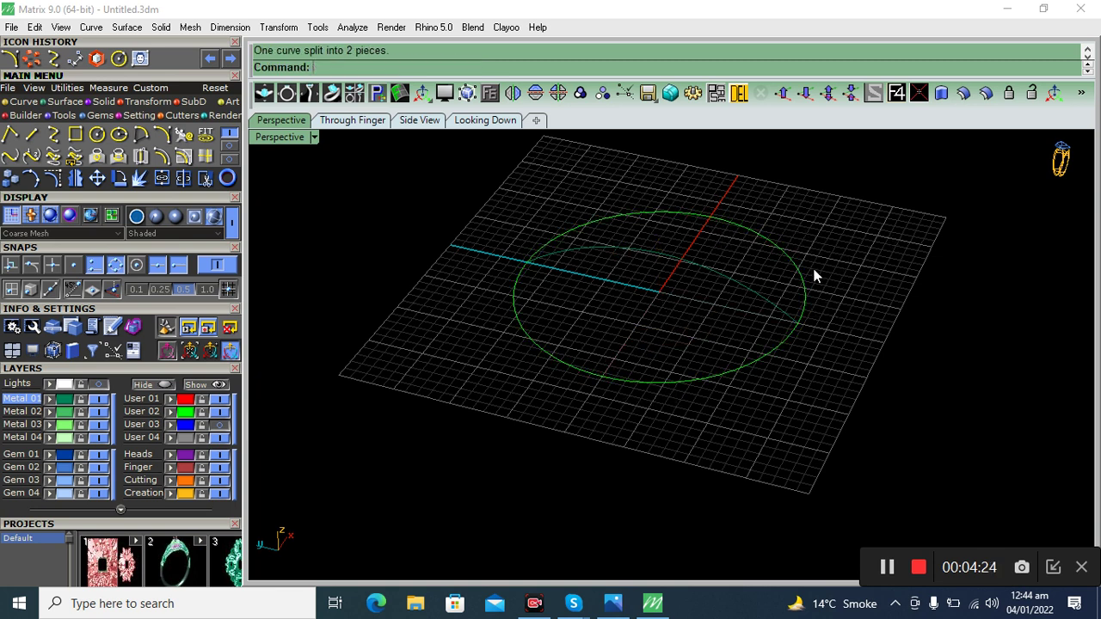
Window-select both circle halves together with the arched dome profile curve.
{"action": "left_click", "coordinate": [806, 284]}
{"action": "left_click", "coordinate": [553, 356]}
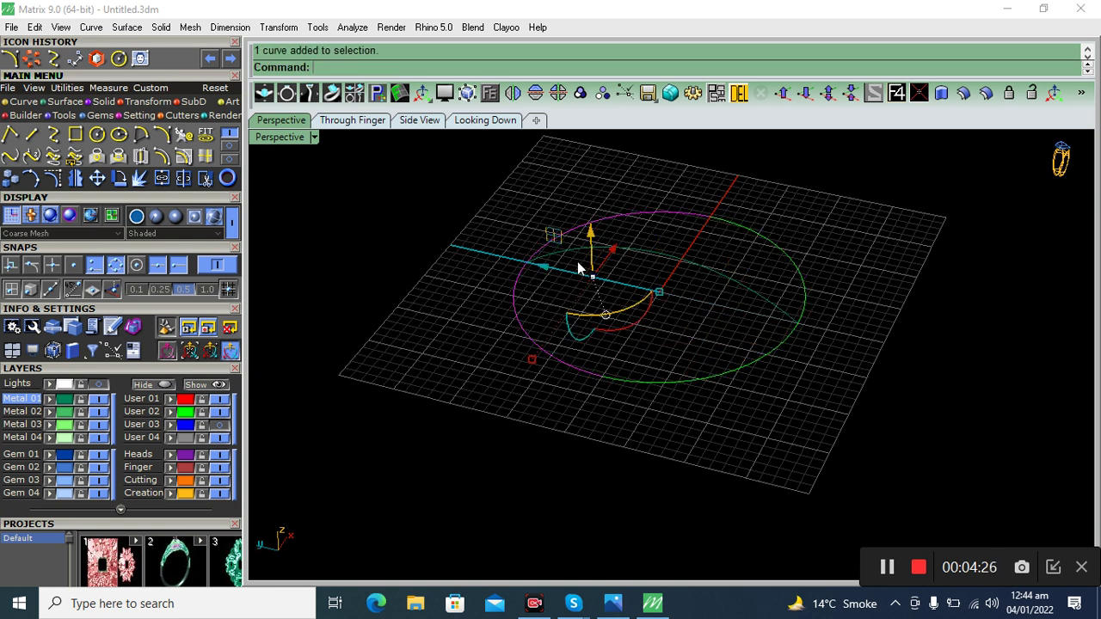
{"action": "left_click_drag", "start_coordinate": [848, 175], "coordinate": [611, 302]}
{"action": "key", "text": "Delete"}
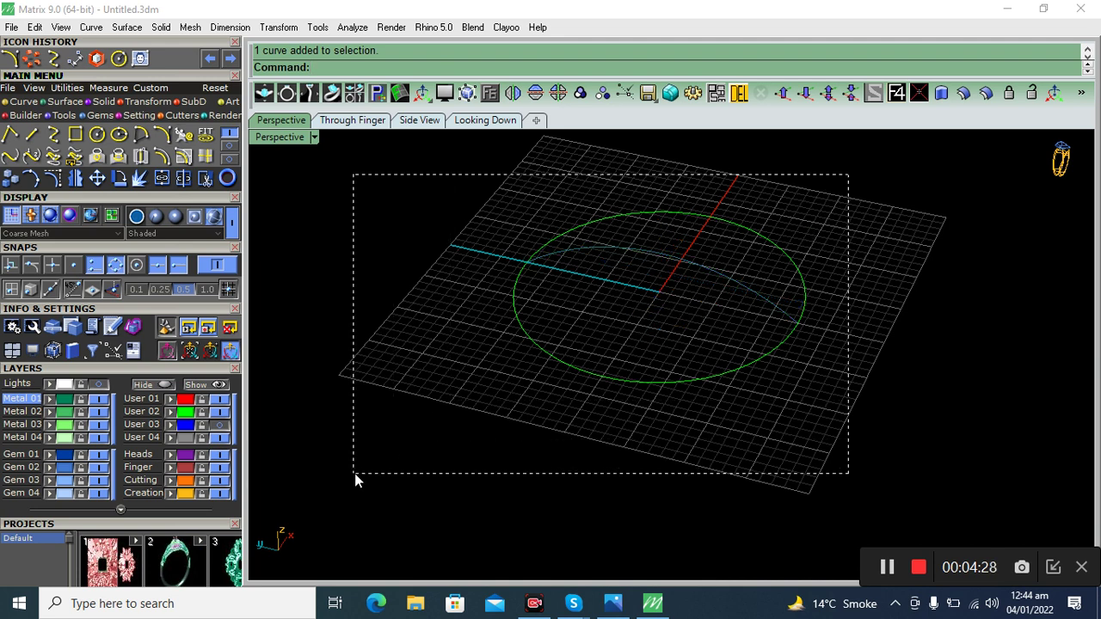
{"action": "left_click_drag", "start_coordinate": [354, 473], "coordinate": [354, 473]}
{"action": "left_click_drag", "start_coordinate": [837, 173], "coordinate": [449, 458]}
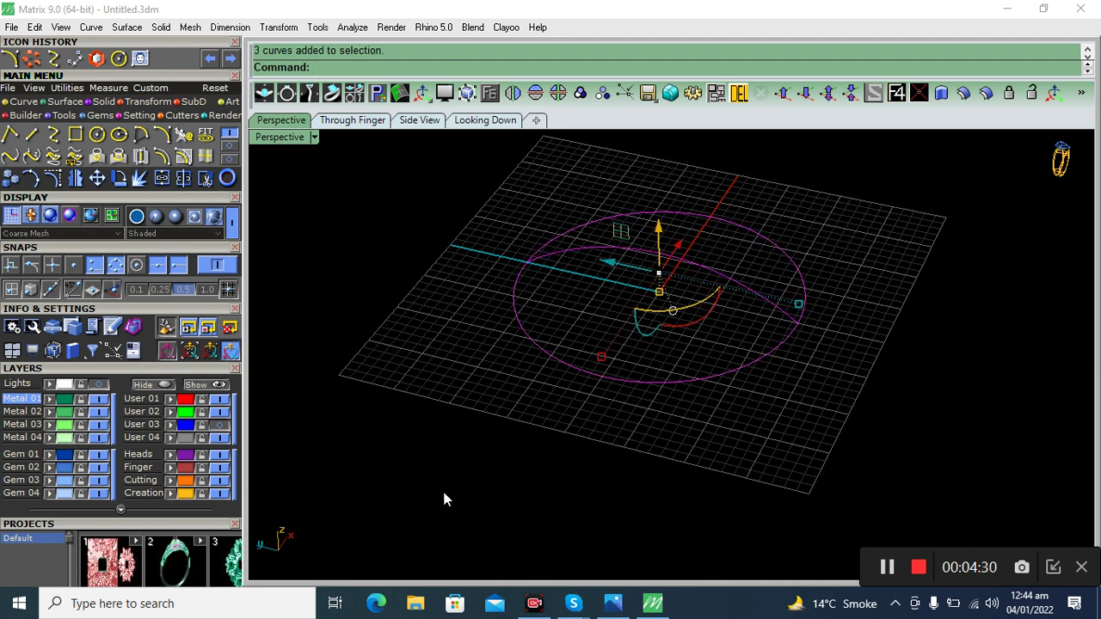
{"action": "left_click", "coordinate": [62, 102]}
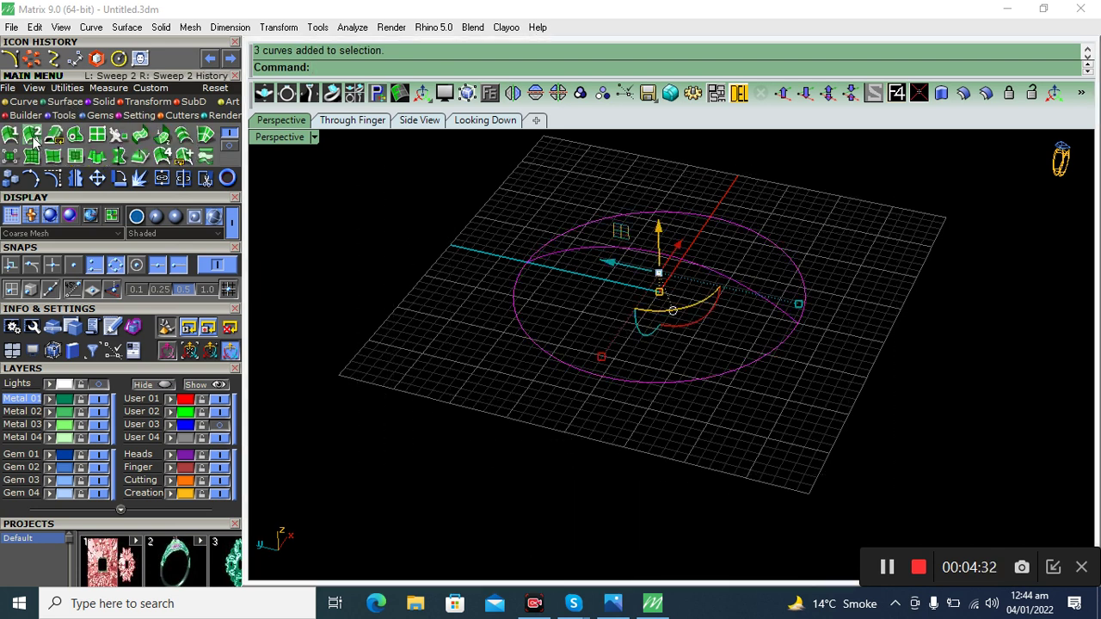
Sweep a simple two-rail surface along the circle halves to form the dome.
{"action": "left_click", "coordinate": [32, 134]}
{"action": "mouse_move", "coordinate": [553, 362]}
{"action": "right_mouse_down"}
{"action": "mouse_move", "coordinate": [597, 369]}
{"action": "mouse_move", "coordinate": [566, 373]}
{"action": "right_mouse_up"}
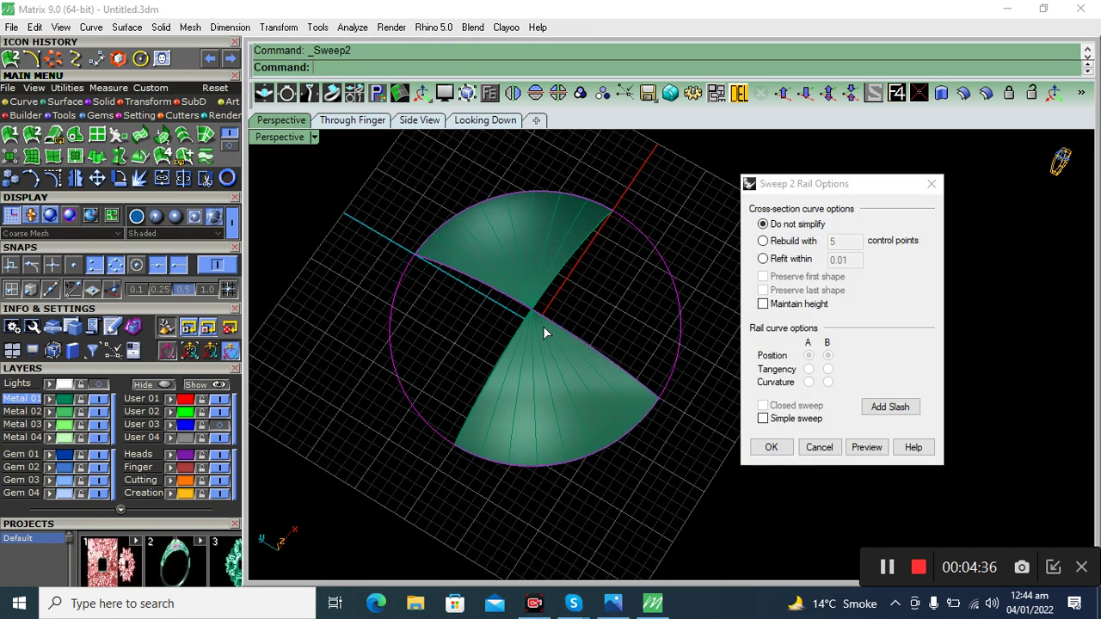
{"action": "left_click", "coordinate": [763, 418]}
{"action": "left_click", "coordinate": [771, 447]}
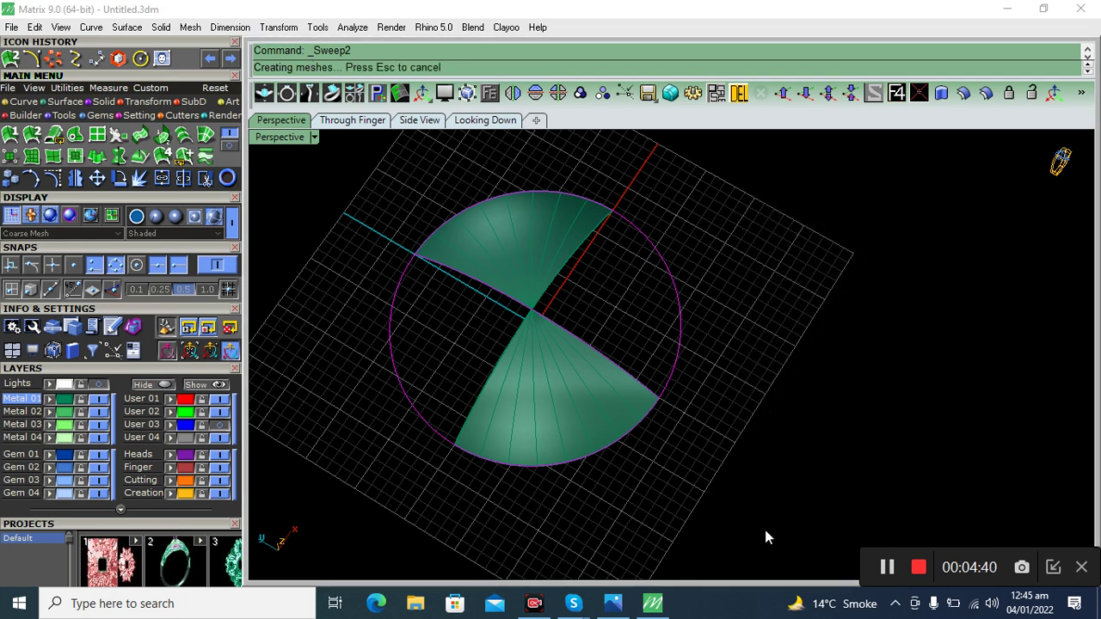
{"action": "mouse_move", "coordinate": [668, 416]}
{"action": "right_mouse_down"}
{"action": "mouse_move", "coordinate": [712, 392]}
{"action": "mouse_move", "coordinate": [678, 243]}
{"action": "right_mouse_up"}
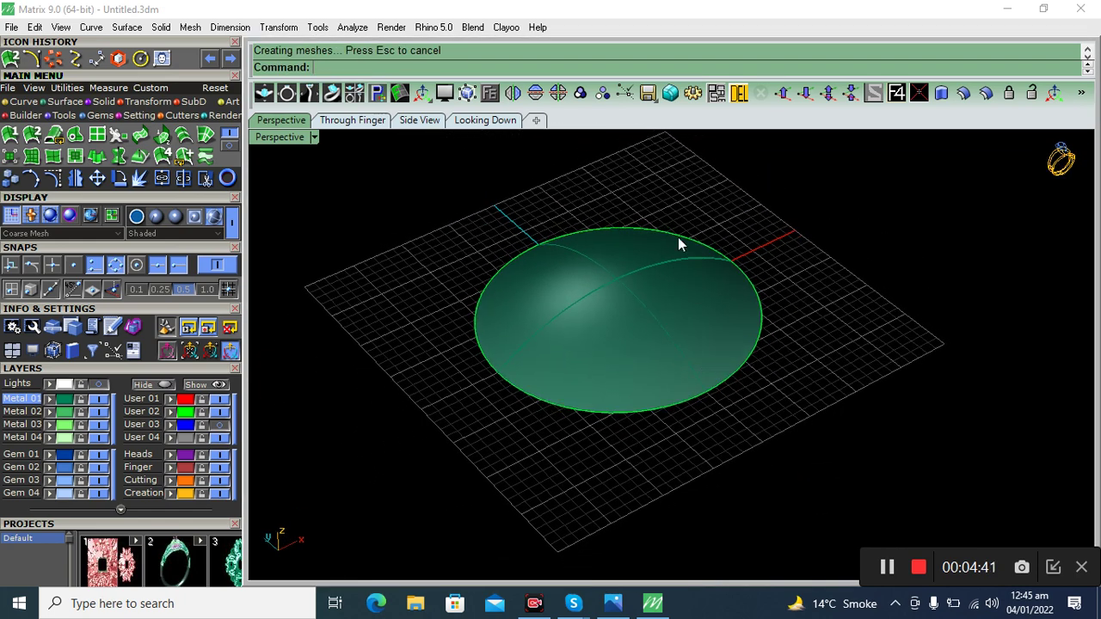
Switch to glossy Plastic shading and move the dome onto the purple Heads layer.
{"action": "left_click", "coordinate": [155, 216]}
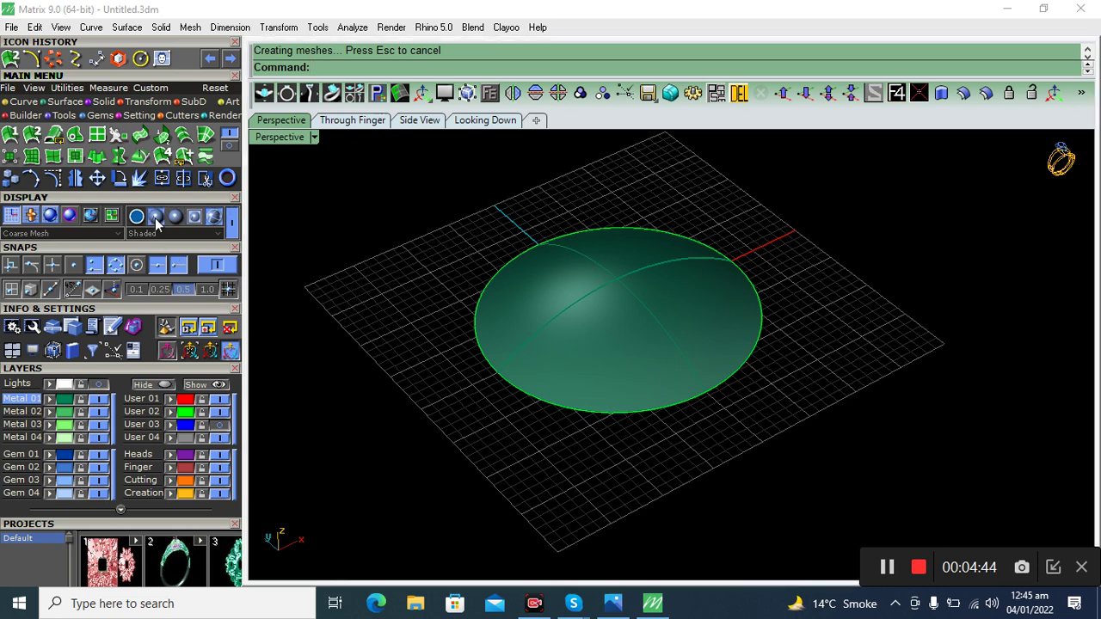
{"action": "left_click", "coordinate": [619, 317]}
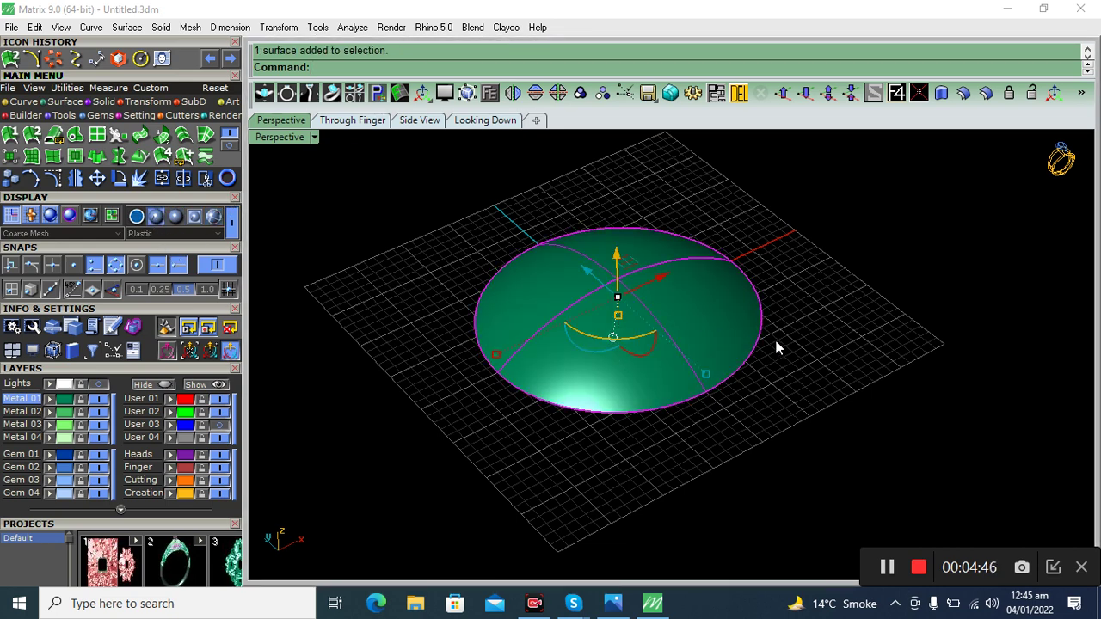
{"action": "left_click", "coordinate": [822, 361]}
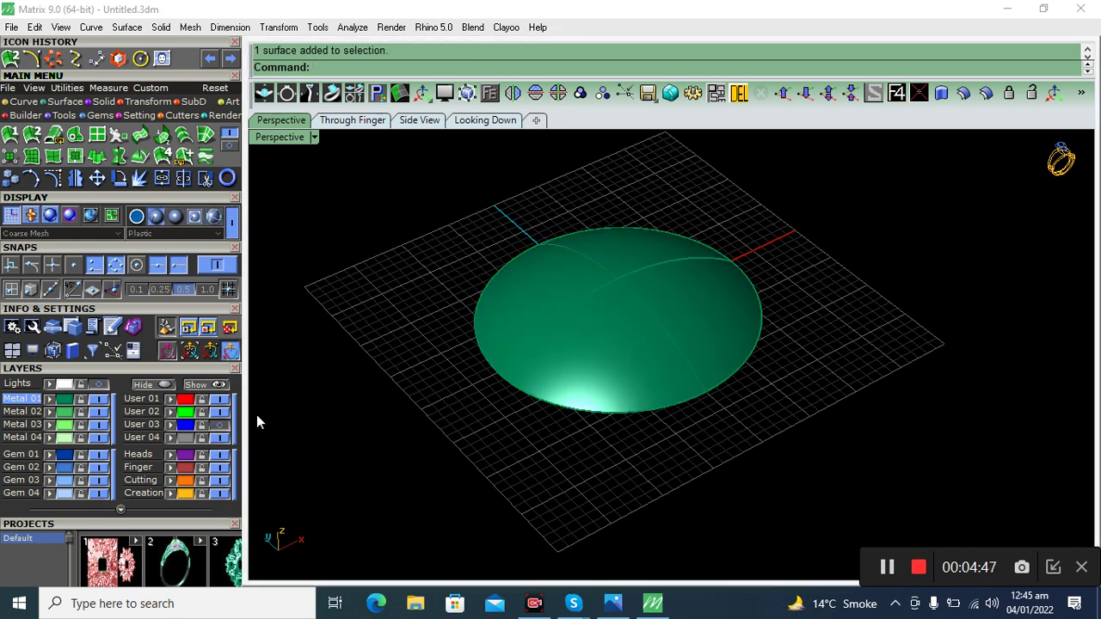
{"action": "left_click", "coordinate": [616, 370]}
{"action": "right_click_drag", "start_coordinate": [616, 371], "coordinate": [375, 424]}
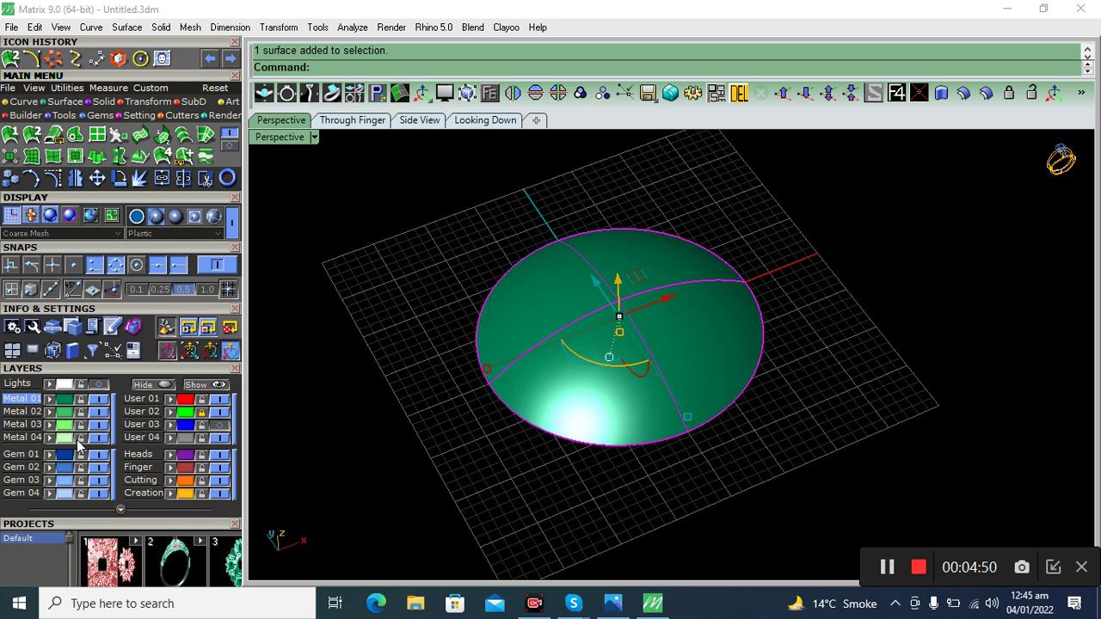
{"action": "left_click", "coordinate": [174, 452]}
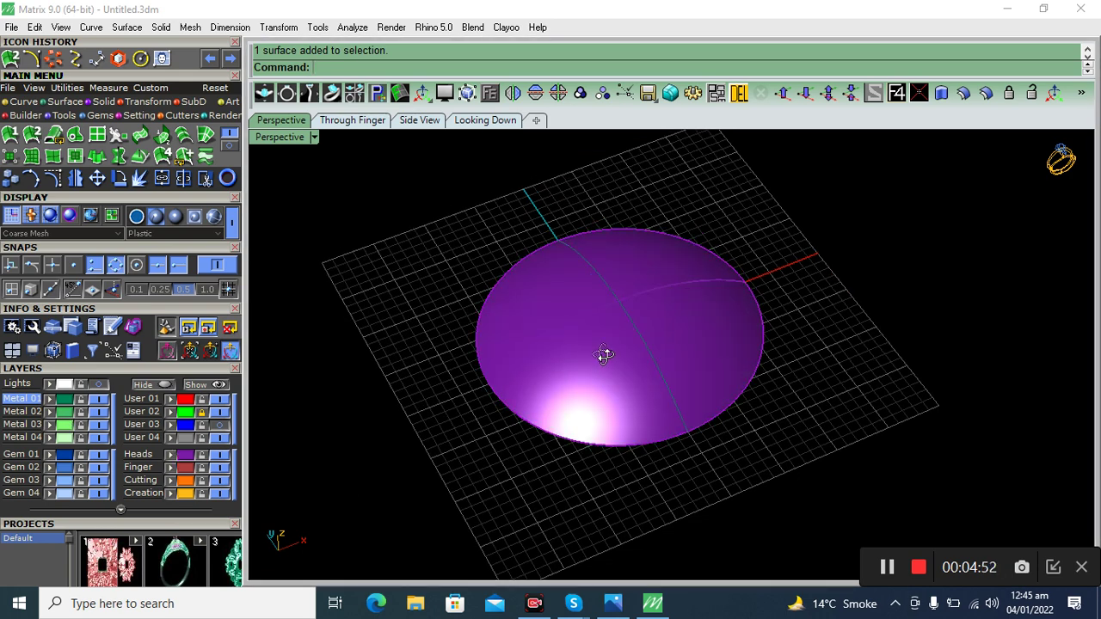
{"action": "right_click_drag", "start_coordinate": [602, 356], "coordinate": [623, 340]}
Delete the stray selected curves while keeping the purple dome.
{"action": "left_click", "coordinate": [617, 330]}
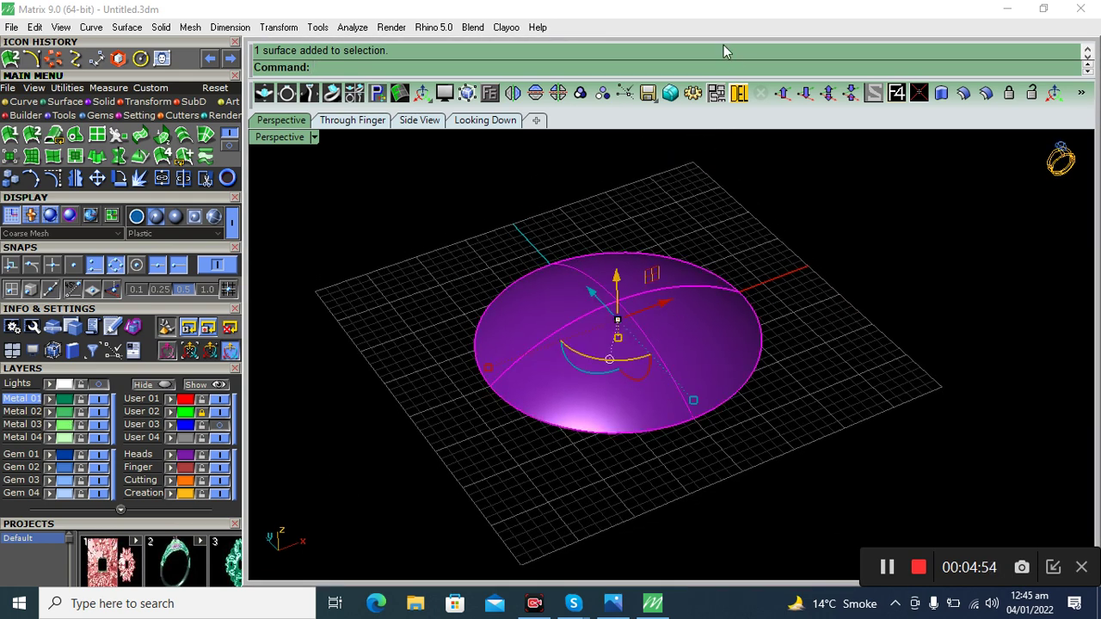
{"action": "left_click_drag", "start_coordinate": [865, 253], "coordinate": [580, 449]}
{"action": "left_click", "coordinate": [684, 338], "text": "ctrl"}
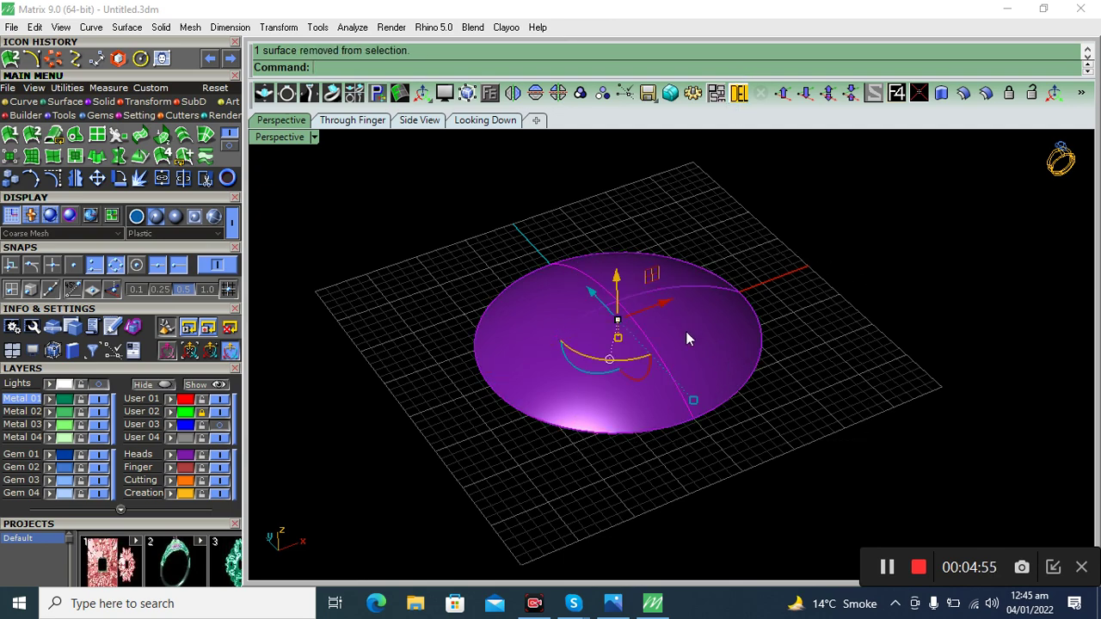
{"action": "left_click", "coordinate": [738, 92]}
{"action": "right_click_drag", "start_coordinate": [686, 340], "coordinate": [578, 368]}
{"action": "left_click", "coordinate": [577, 368]}
{"action": "right_click_drag", "start_coordinate": [781, 373], "coordinate": [646, 225]}
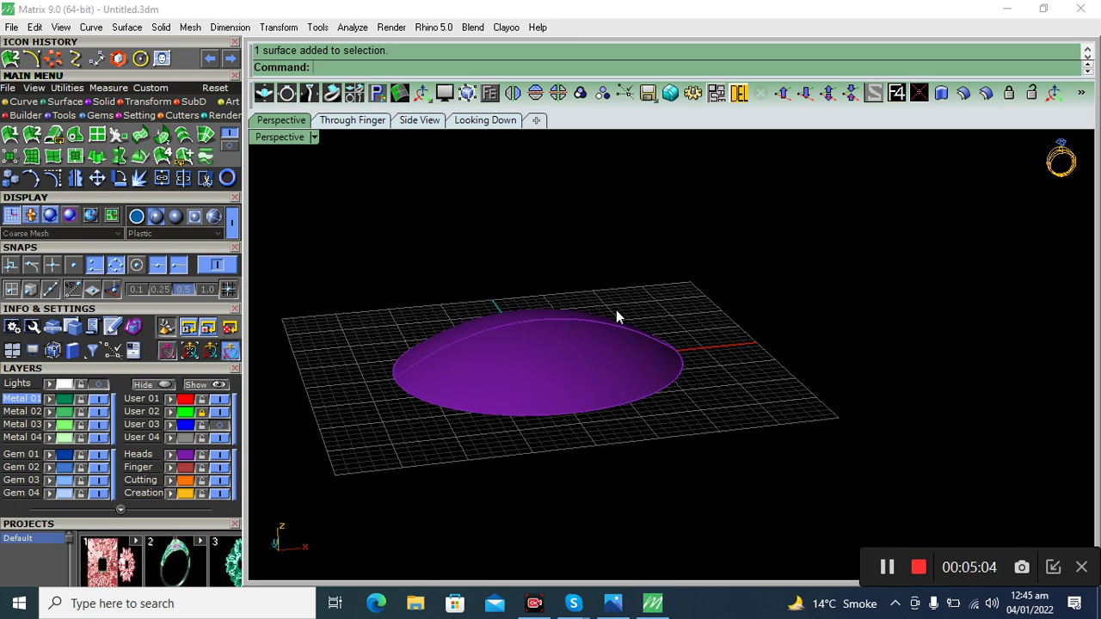
{"action": "right_click_drag", "start_coordinate": [551, 374], "coordinate": [590, 426]}
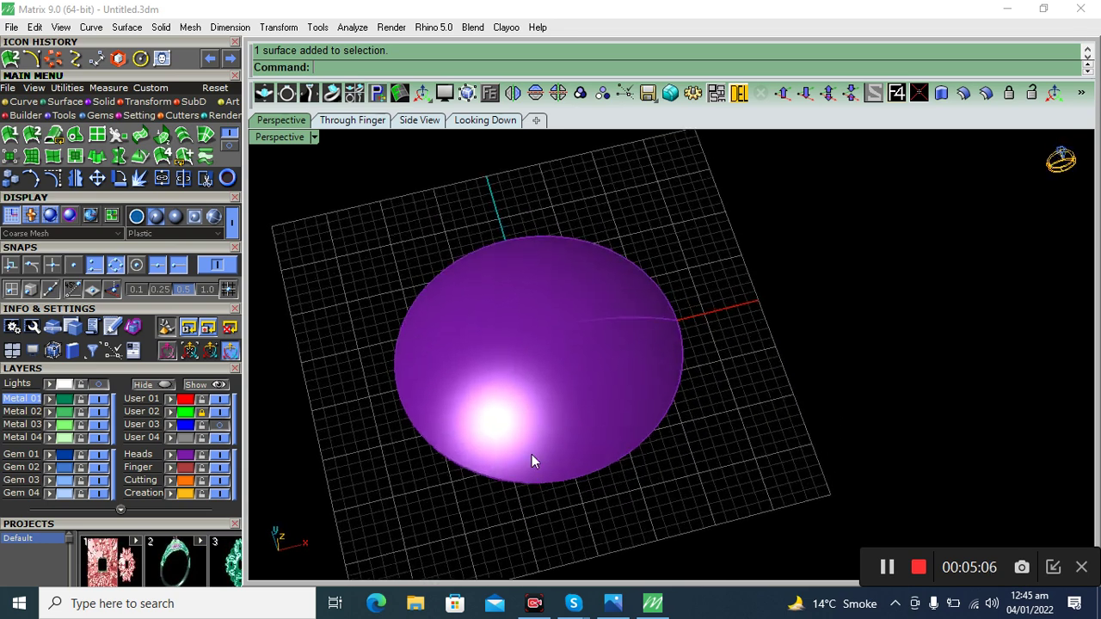
{"action": "left_click", "coordinate": [590, 425]}
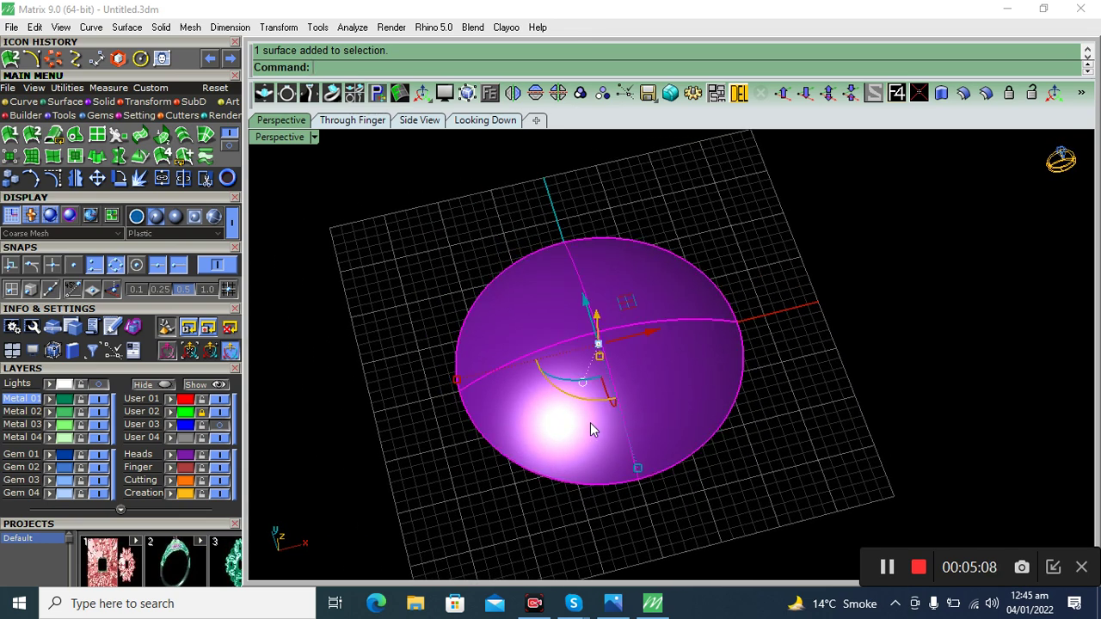
{"action": "type", "text": "SmartTrack"}
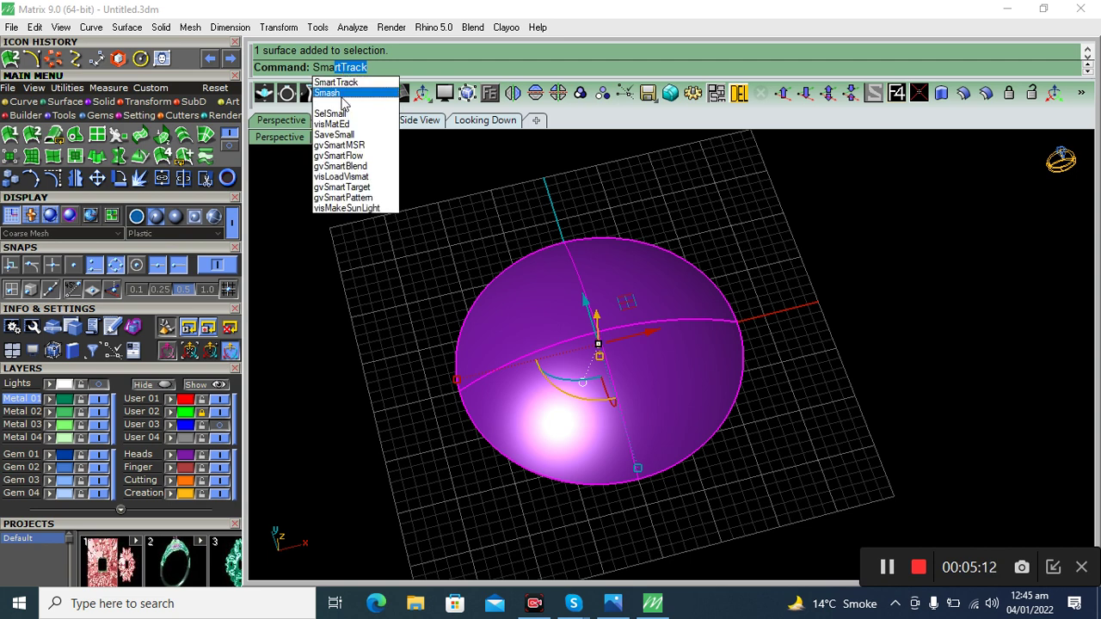
{"action": "left_click", "coordinate": [338, 94]}
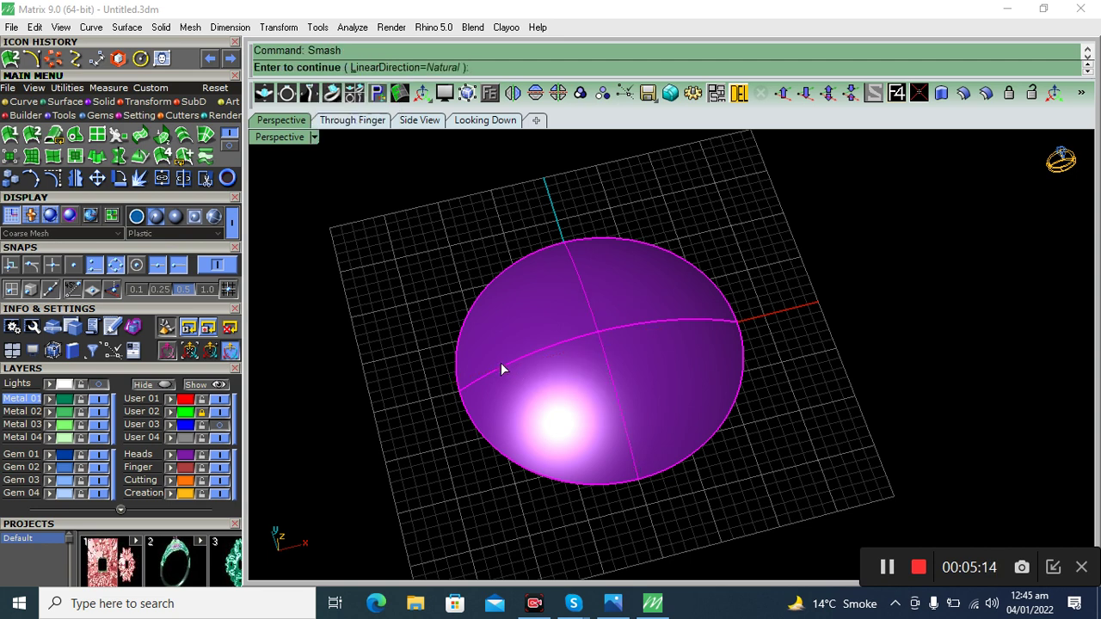
{"action": "key", "text": "Return"}
{"action": "key", "text": "Return"}
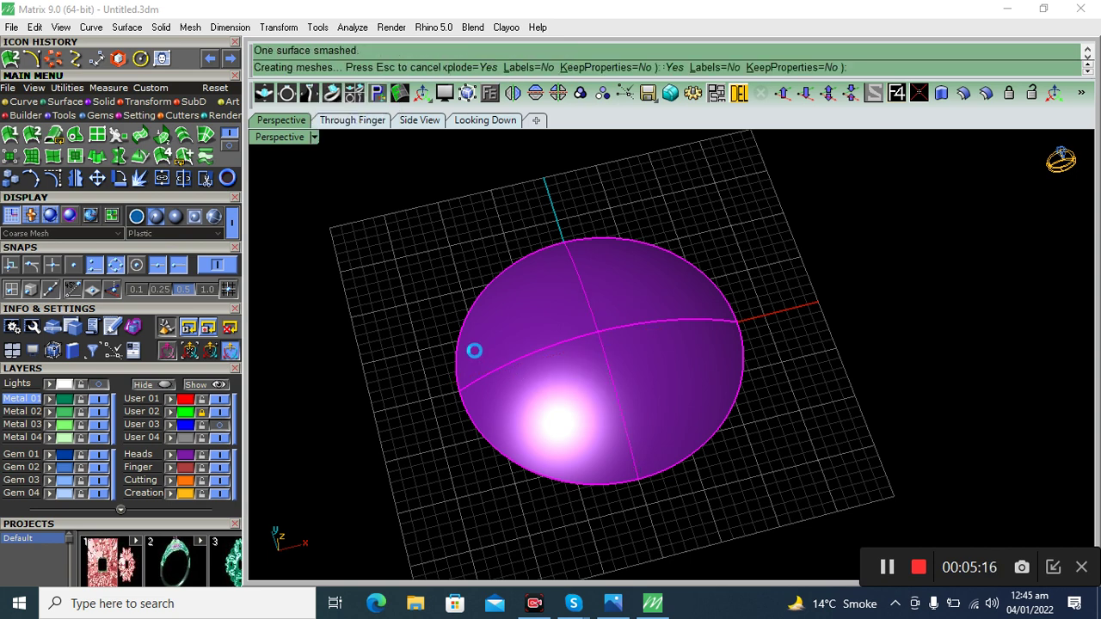
{"action": "right_click_drag", "start_coordinate": [471, 350], "coordinate": [649, 337]}
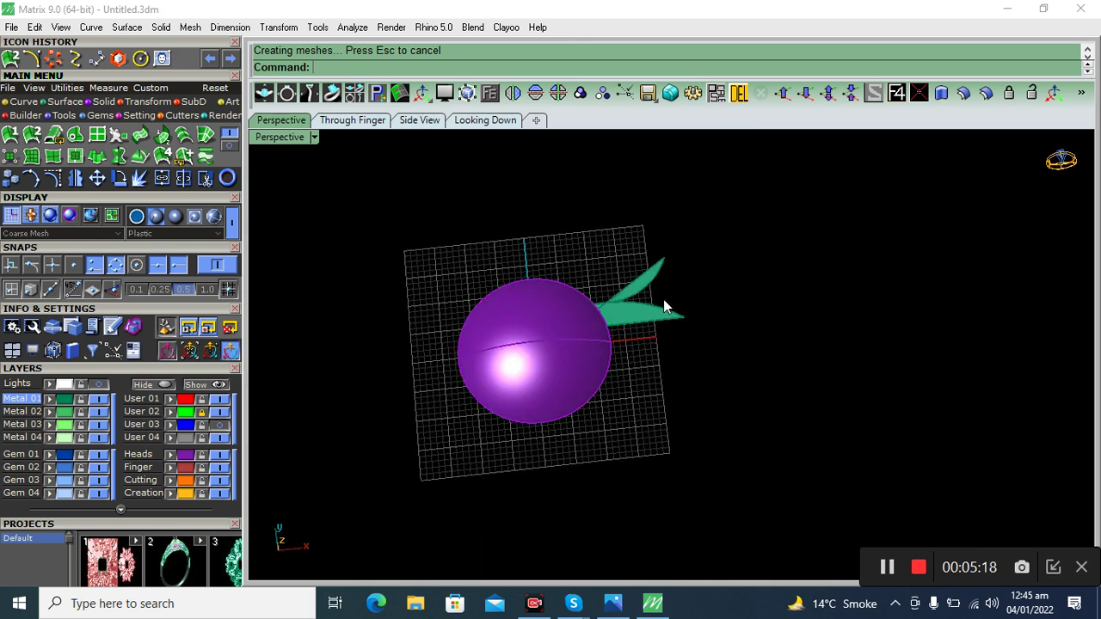
{"action": "left_click", "coordinate": [663, 299]}
{"action": "left_click_drag", "start_coordinate": [598, 319], "coordinate": [868, 294]}
{"action": "key", "text": "Escape"}
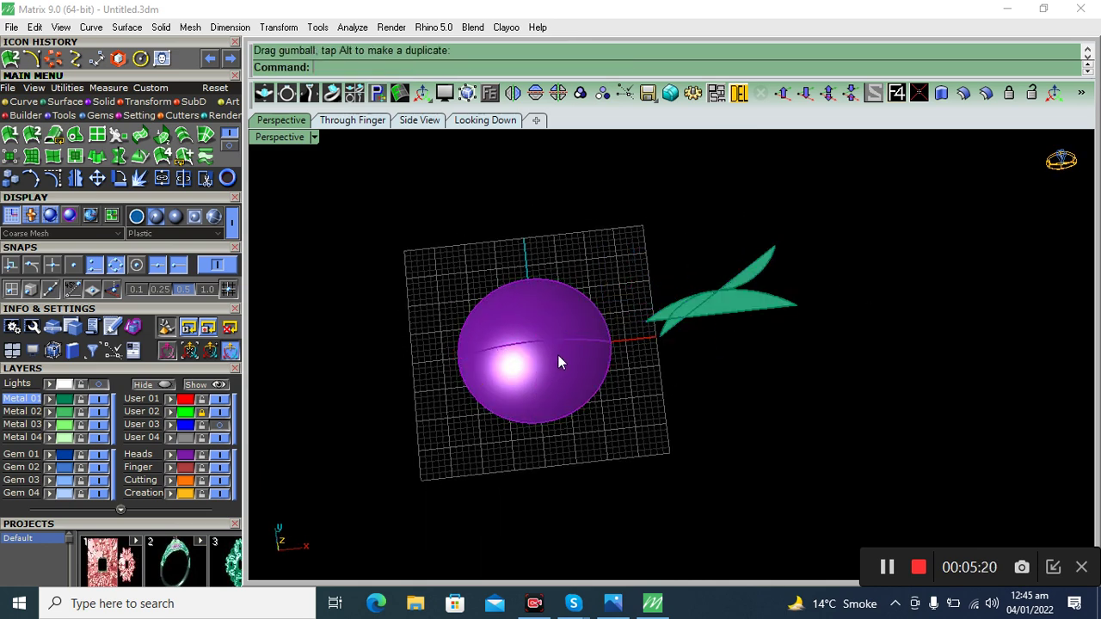
{"action": "scroll", "coordinate": [558, 355], "scroll_direction": "up", "scroll_amount": 3}
{"action": "key", "text": "ctrl+z"}
{"action": "key", "text": "ctrl+z"}
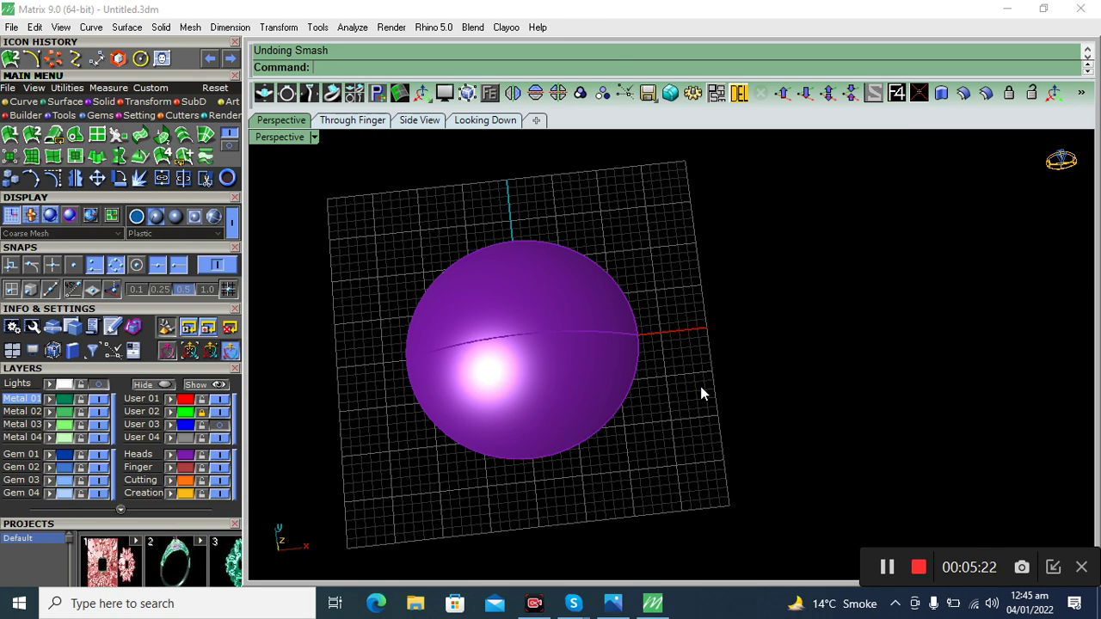
{"action": "mouse_move", "coordinate": [555, 446]}
{"action": "right_mouse_down"}
{"action": "mouse_move", "coordinate": [595, 290]}
{"action": "mouse_move", "coordinate": [622, 322]}
{"action": "mouse_move", "coordinate": [607, 362]}
{"action": "right_mouse_up"}
{"action": "left_click", "coordinate": [607, 362]}
Undo the dome, trial a two-rail sweep on the base circle, then undo it.
{"action": "key", "text": "Escape"}
{"action": "key", "text": "ctrl+z"}
{"action": "key", "text": "Escape"}
{"action": "key", "text": "ctrl+z"}
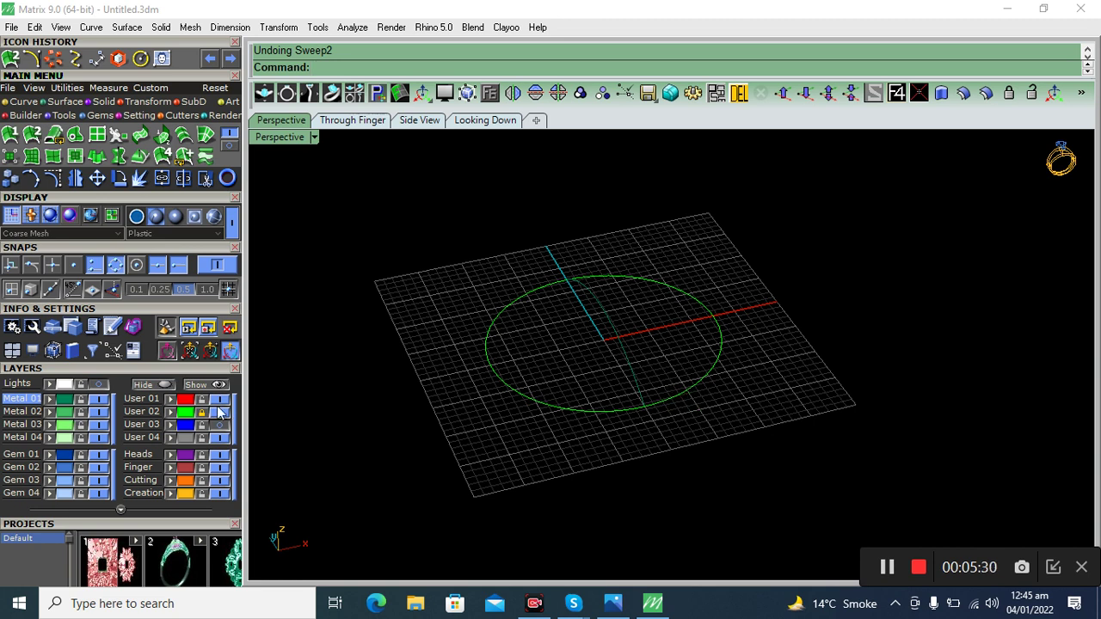
{"action": "left_click", "coordinate": [527, 392]}
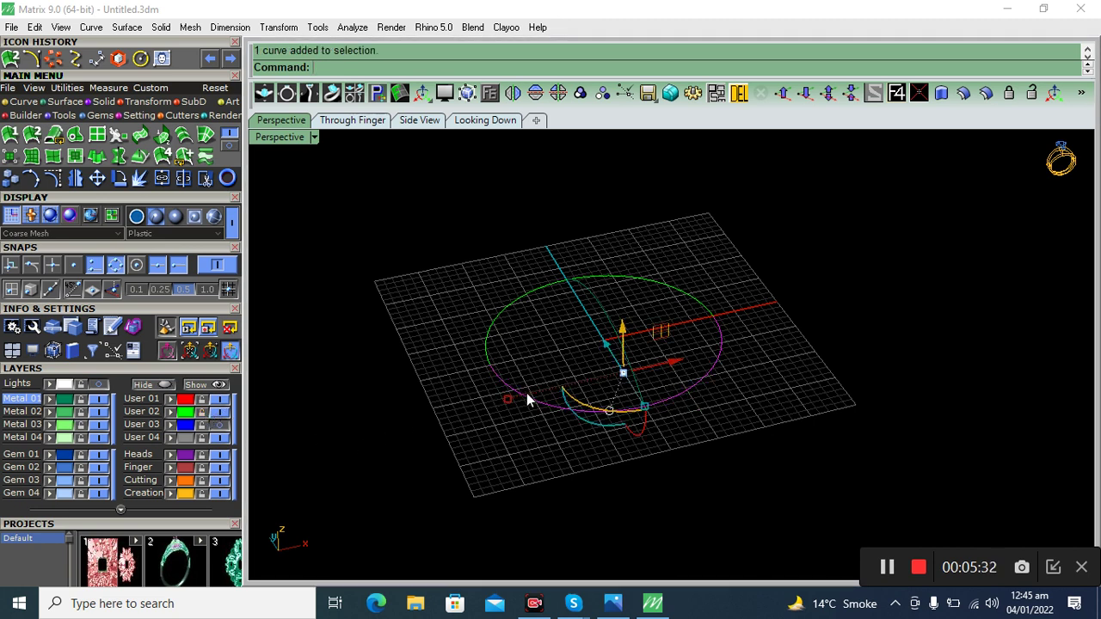
{"action": "left_click", "coordinate": [160, 156]}
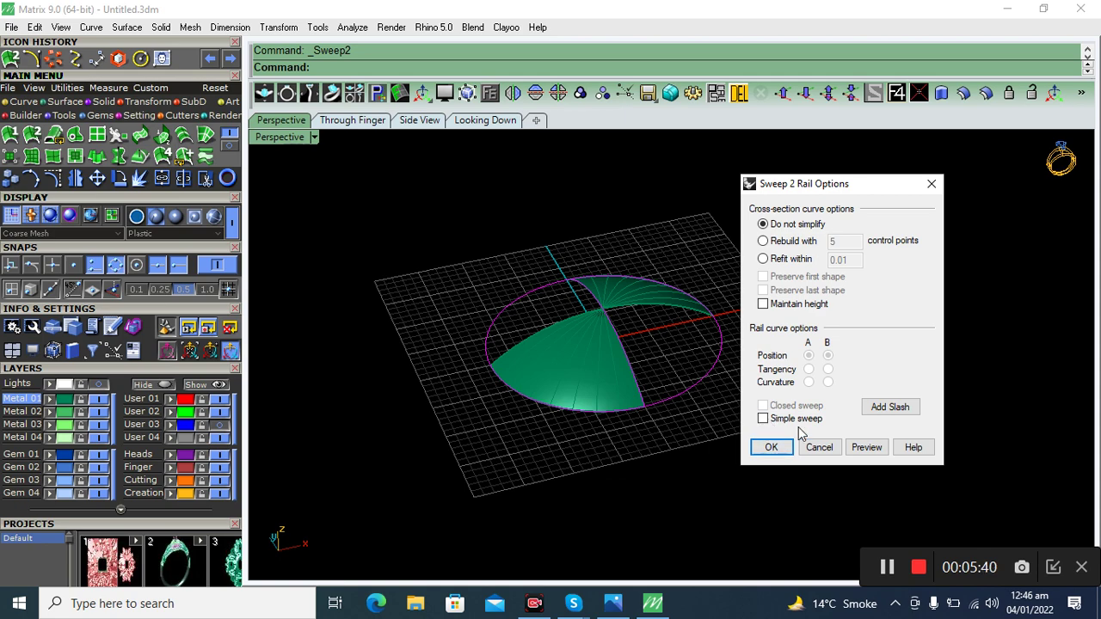
{"action": "left_click", "coordinate": [770, 446]}
{"action": "mouse_move", "coordinate": [710, 486]}
{"action": "right_mouse_down"}
{"action": "mouse_move", "coordinate": [676, 350]}
{"action": "mouse_move", "coordinate": [654, 452]}
{"action": "mouse_move", "coordinate": [598, 321]}
{"action": "mouse_move", "coordinate": [631, 313]}
{"action": "right_mouse_up"}
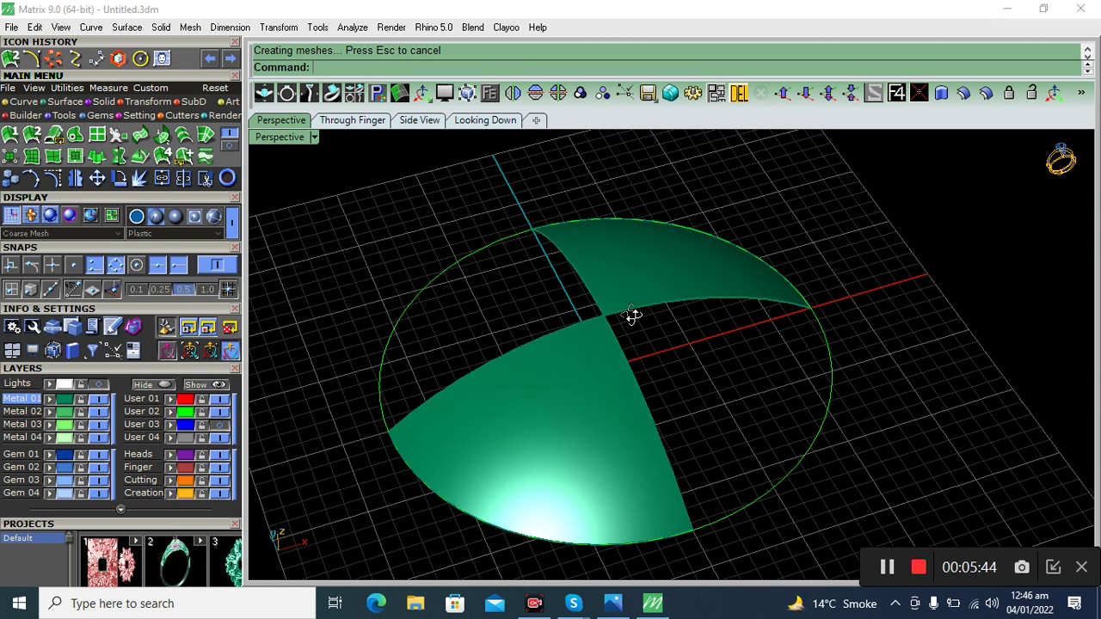
{"action": "key", "text": "ctrl+z"}
Redo Sweep2 on the arc and large circle with Simple sweep checked.
{"action": "left_click", "coordinate": [593, 323]}
{"action": "left_click_drag", "start_coordinate": [284, 535], "coordinate": [270, 555]}
{"action": "left_click", "coordinate": [32, 136]}
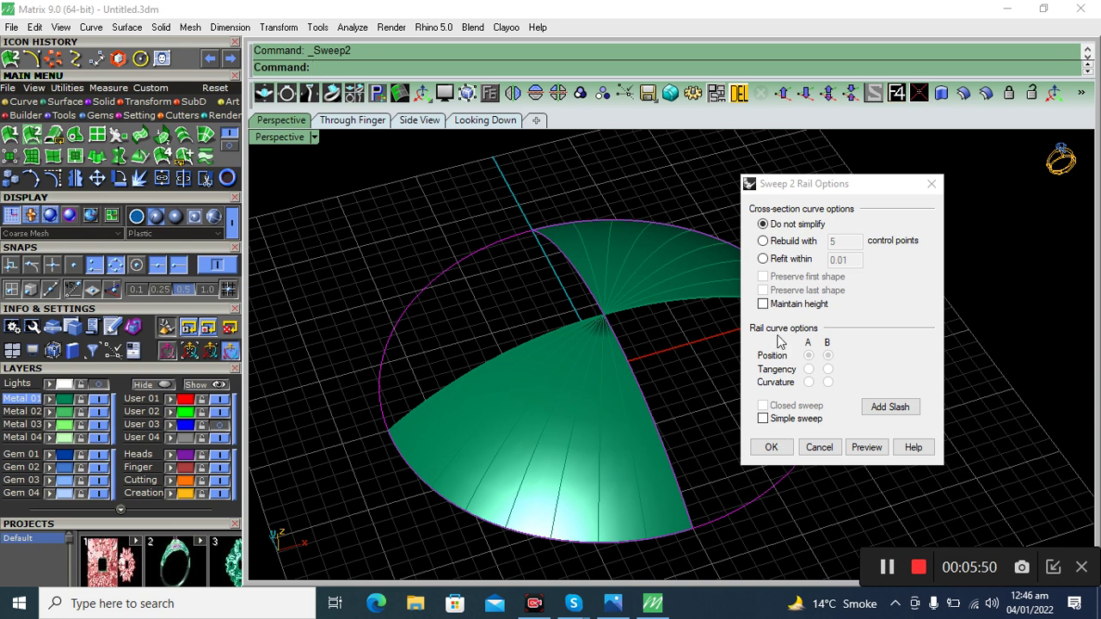
{"action": "left_click", "coordinate": [762, 418]}
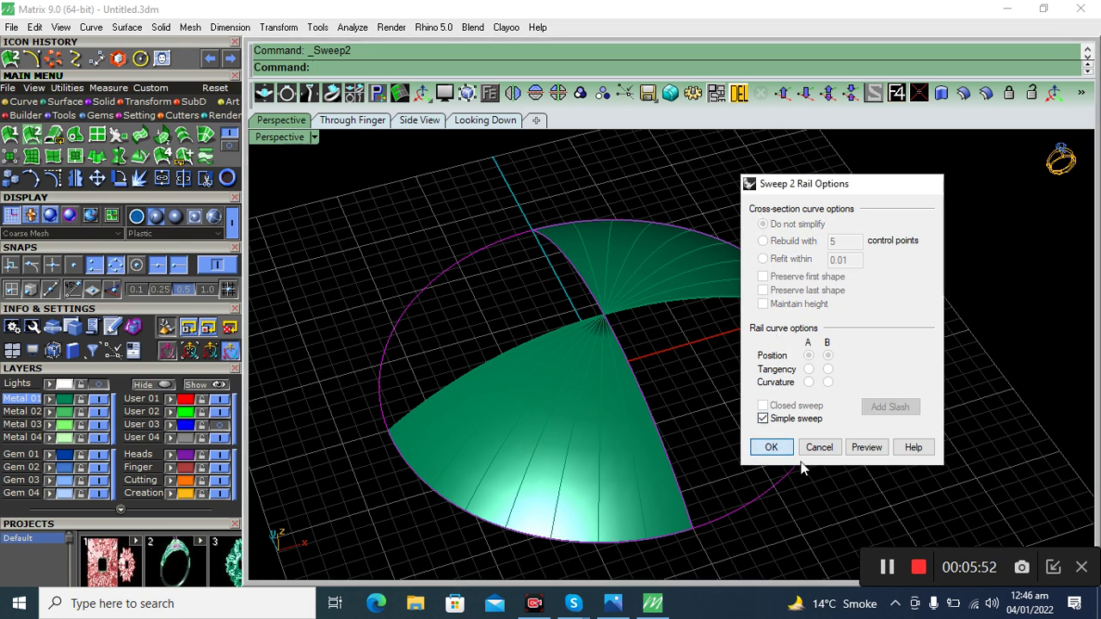
{"action": "left_click", "coordinate": [770, 447]}
Smash the dome into a flat piece, then delete the dome surface.
{"action": "left_click", "coordinate": [667, 392]}
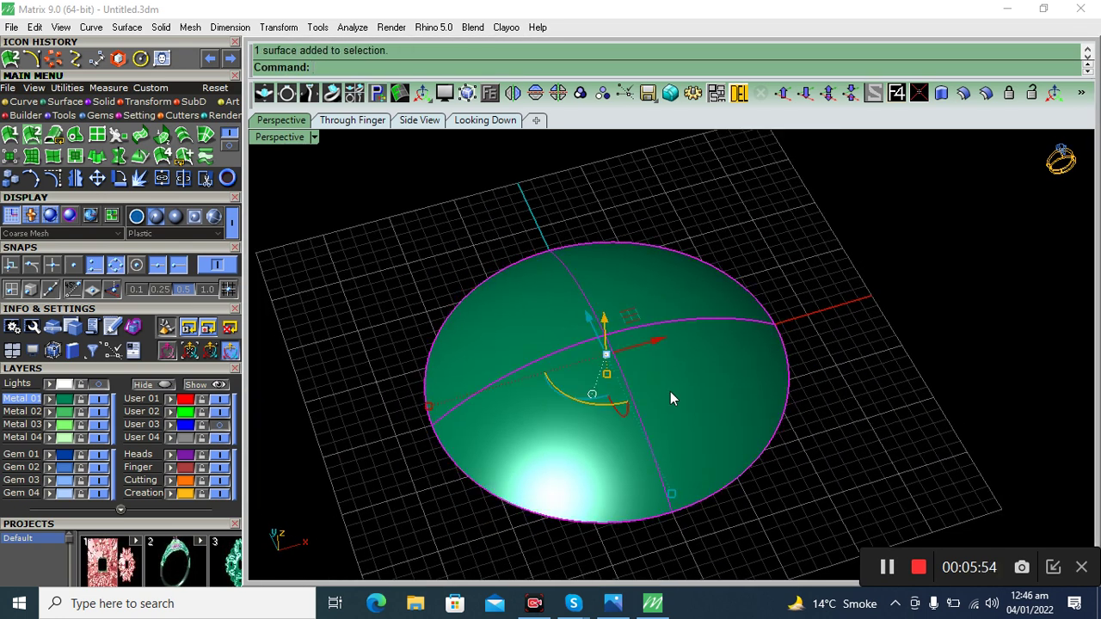
{"action": "type", "text": "Smash"}
{"action": "left_click", "coordinate": [344, 97]}
{"action": "key", "text": "Return"}
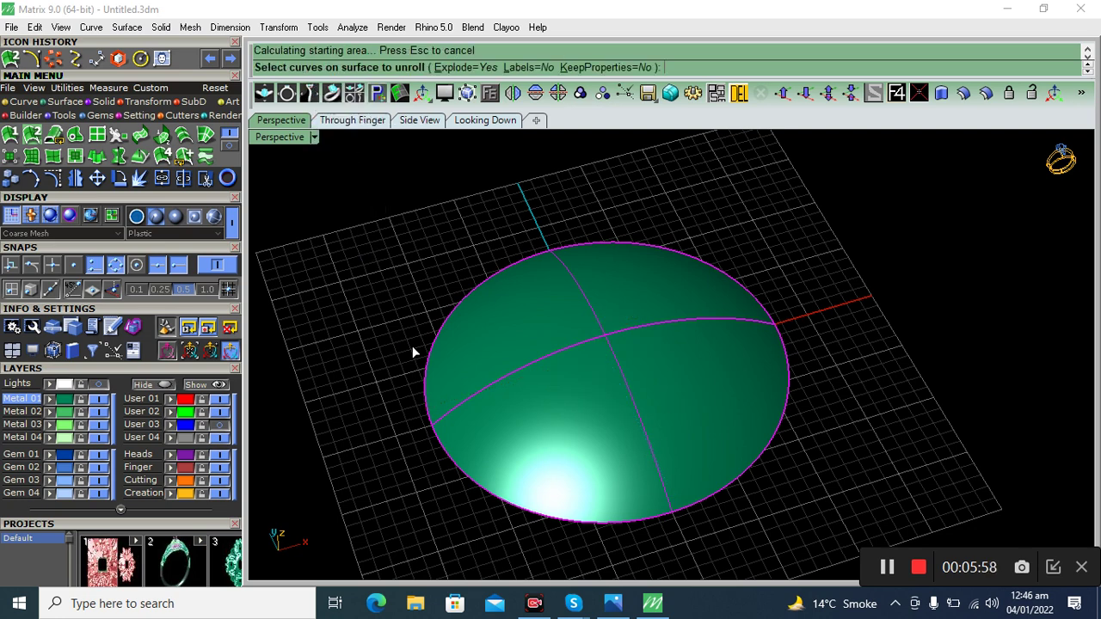
{"action": "scroll", "coordinate": [412, 345], "scroll_direction": "down", "scroll_amount": 3}
{"action": "key", "text": "Return"}
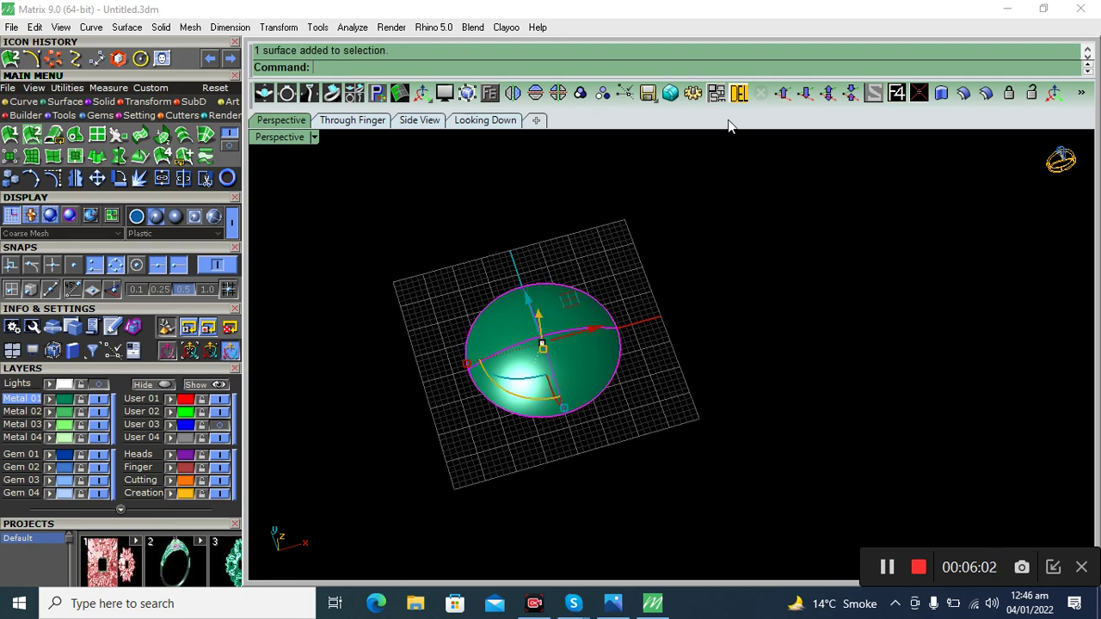
{"action": "key", "text": "Delete"}
{"action": "scroll", "coordinate": [509, 368], "scroll_direction": "up", "scroll_amount": 3}
{"action": "scroll", "coordinate": [530, 326], "scroll_direction": "up", "scroll_amount": 3}
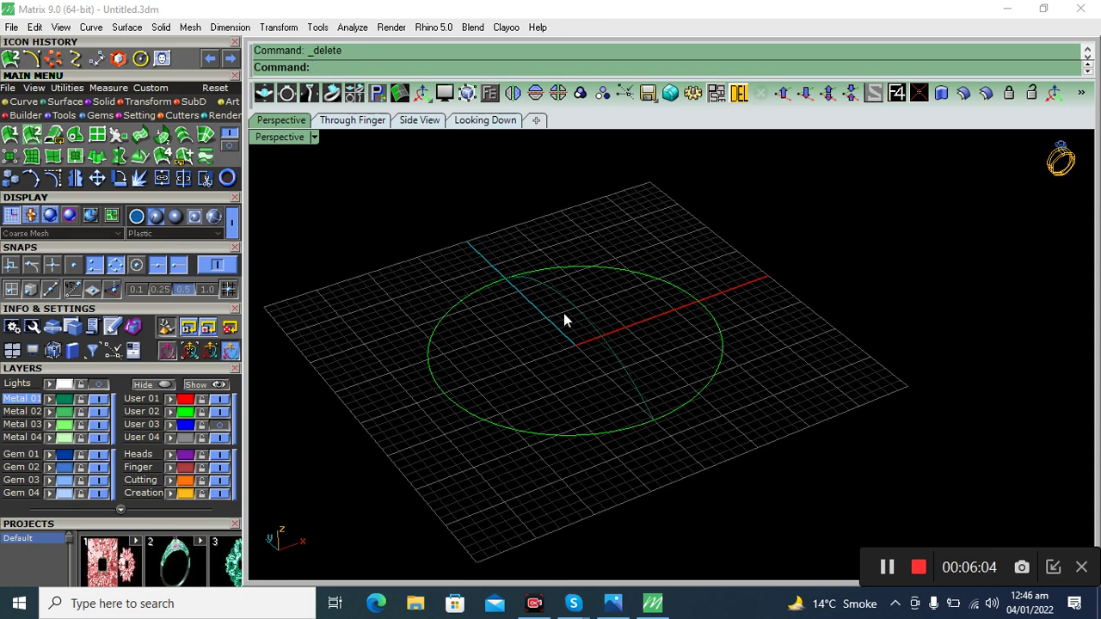
Build a dome from the arc and base circle with Surface From Curve Network and inspect it.
{"action": "left_click_drag", "start_coordinate": [628, 324], "coordinate": [568, 369]}
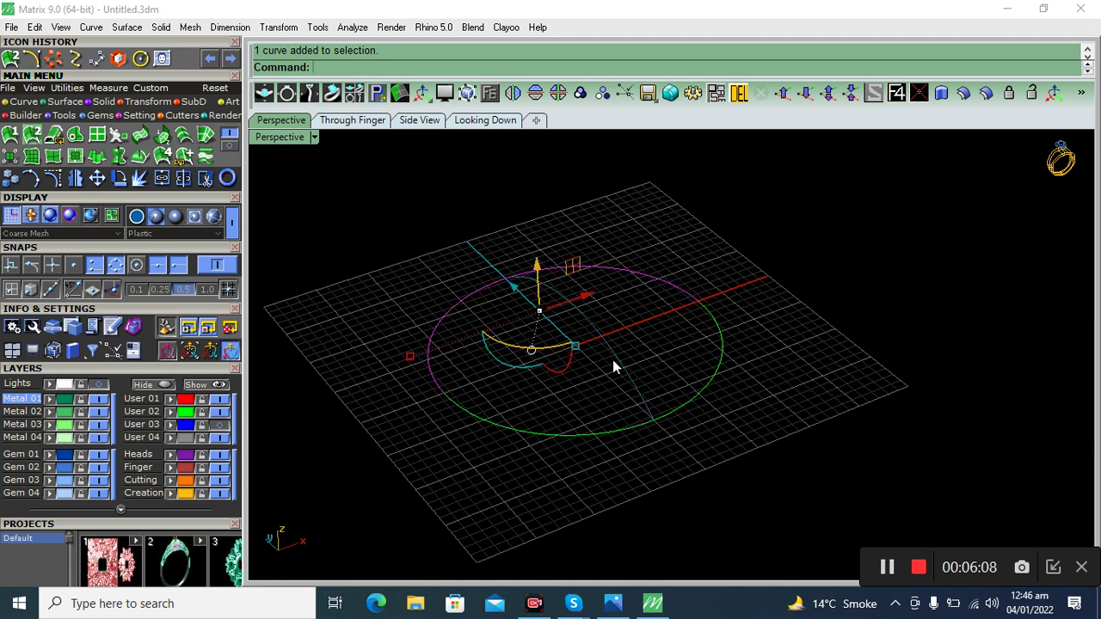
{"action": "left_click_drag", "start_coordinate": [805, 256], "coordinate": [527, 447]}
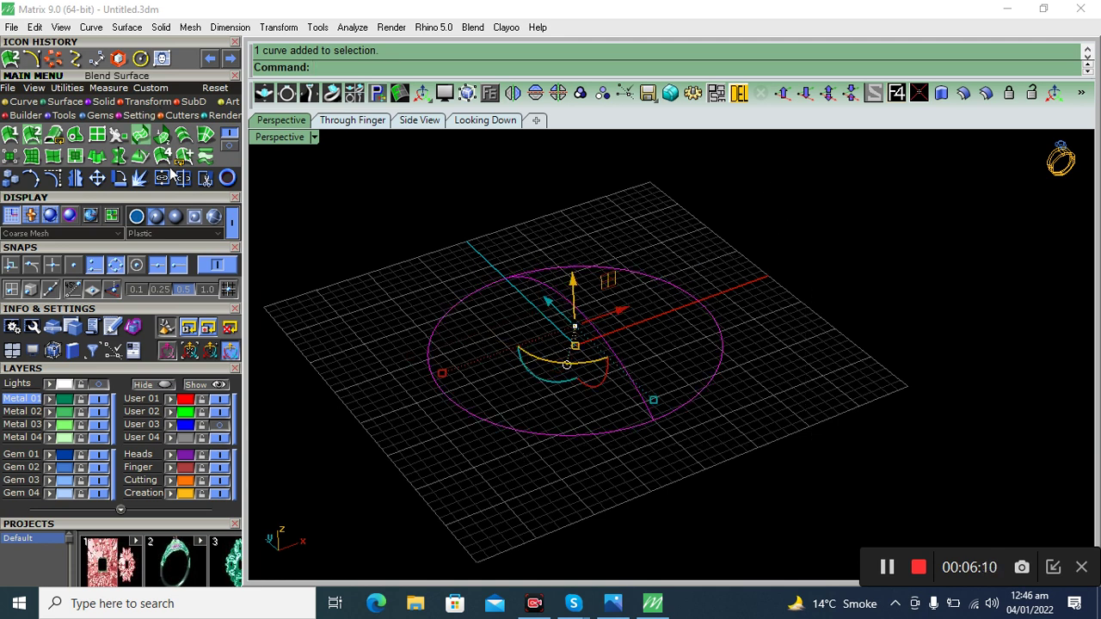
{"action": "left_click", "coordinate": [207, 134]}
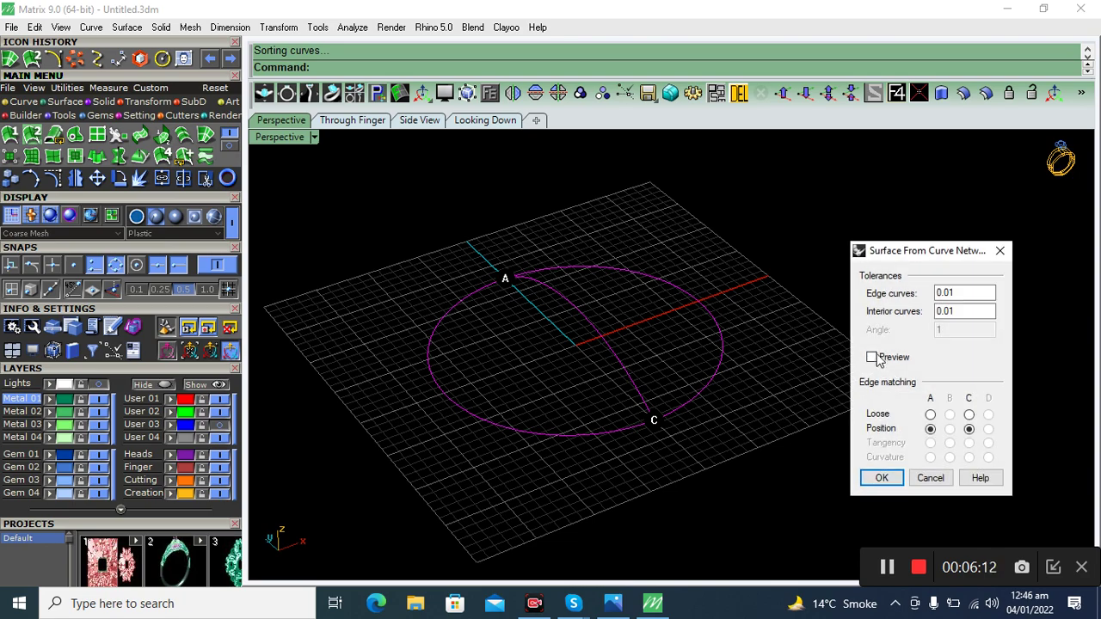
{"action": "left_click", "coordinate": [871, 357]}
{"action": "left_click", "coordinate": [881, 477]}
{"action": "mouse_move", "coordinate": [735, 393]}
{"action": "right_mouse_down"}
{"action": "mouse_move", "coordinate": [688, 381]}
{"action": "mouse_move", "coordinate": [685, 404]}
{"action": "mouse_move", "coordinate": [555, 188]}
{"action": "right_mouse_up"}
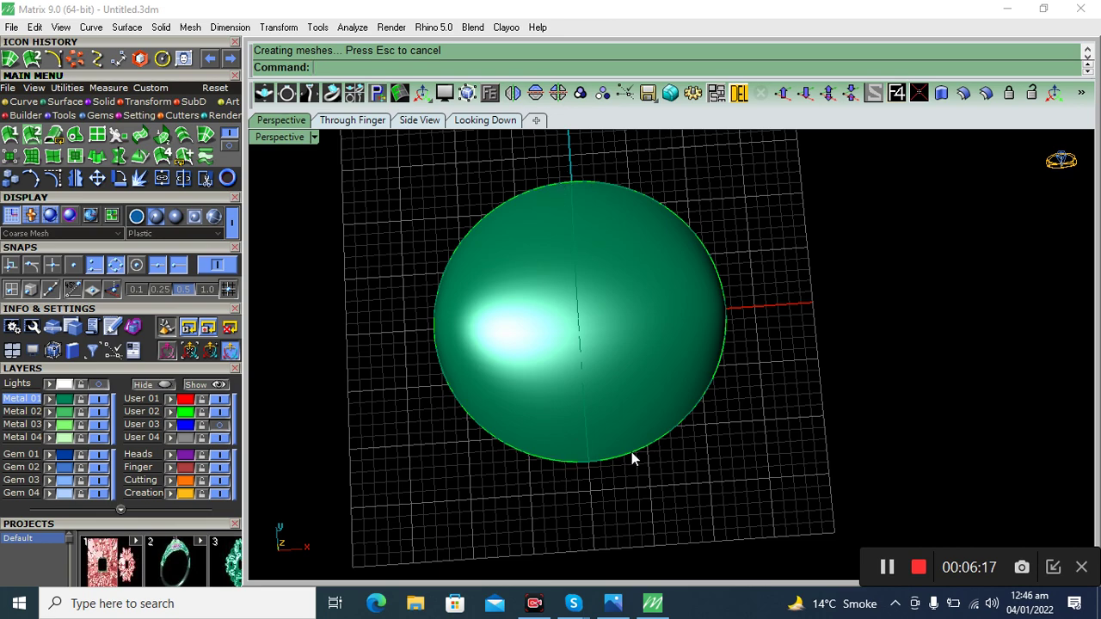
{"action": "mouse_move", "coordinate": [719, 352]}
{"action": "right_mouse_down"}
{"action": "mouse_move", "coordinate": [688, 326]}
{"action": "mouse_move", "coordinate": [761, 346]}
{"action": "mouse_move", "coordinate": [708, 327]}
{"action": "mouse_move", "coordinate": [707, 344]}
{"action": "mouse_move", "coordinate": [804, 334]}
{"action": "mouse_move", "coordinate": [713, 305]}
{"action": "mouse_move", "coordinate": [465, 293]}
{"action": "mouse_move", "coordinate": [720, 361]}
{"action": "mouse_move", "coordinate": [816, 326]}
{"action": "right_mouse_up"}
{"action": "mouse_move", "coordinate": [471, 310]}
{"action": "right_mouse_down"}
{"action": "mouse_move", "coordinate": [803, 324]}
{"action": "mouse_move", "coordinate": [648, 398]}
{"action": "mouse_move", "coordinate": [682, 342]}
{"action": "right_mouse_up"}
Delete the network dome and the leftover arched profile curve.
{"action": "left_click", "coordinate": [705, 309]}
{"action": "key", "text": "Delete"}
{"action": "right_click_drag", "start_coordinate": [787, 311], "coordinate": [700, 298]}
{"action": "left_click", "coordinate": [645, 361]}
{"action": "left_click", "coordinate": [739, 92]}
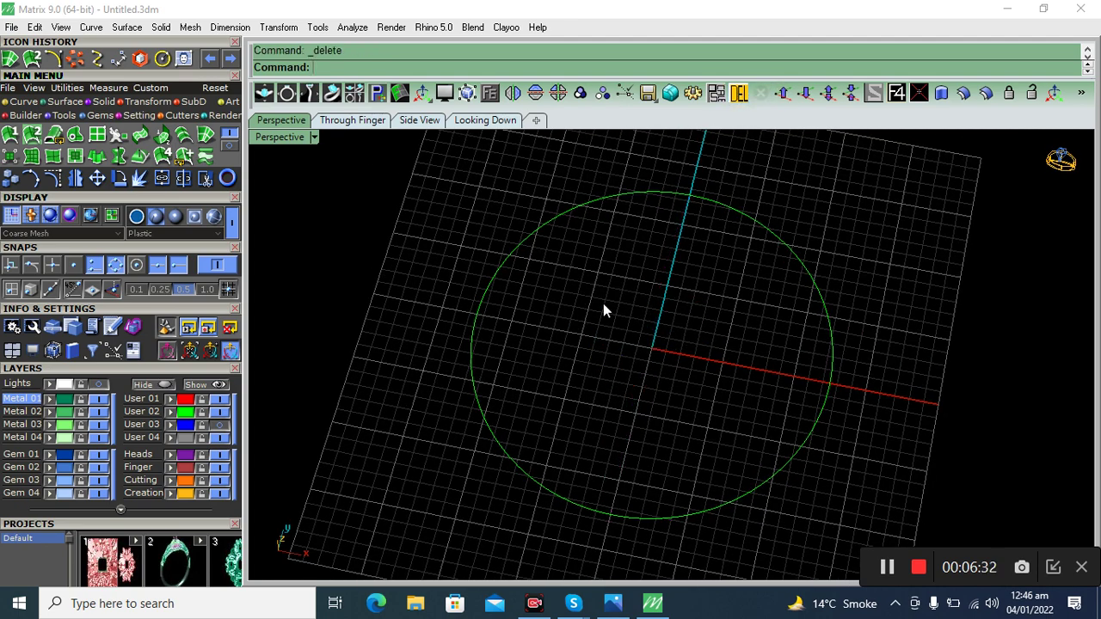
Create a diameter-25 sphere centred at the origin in Top view.
{"action": "scroll", "coordinate": [603, 309], "scroll_direction": "down", "scroll_amount": 3}
{"action": "left_click", "coordinate": [486, 119]}
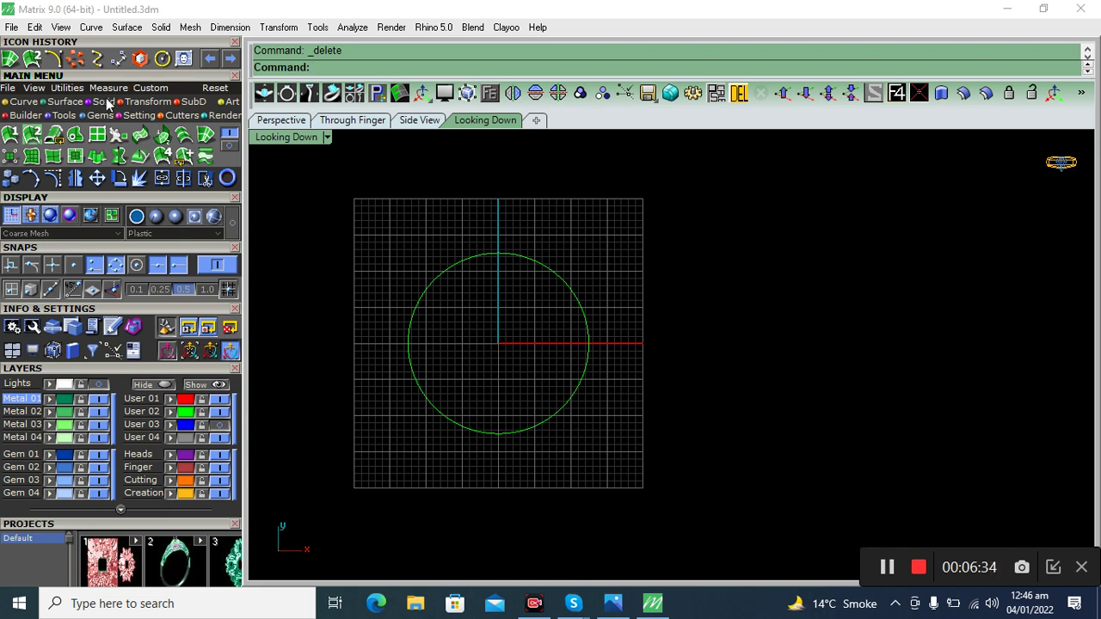
{"action": "left_click", "coordinate": [105, 102]}
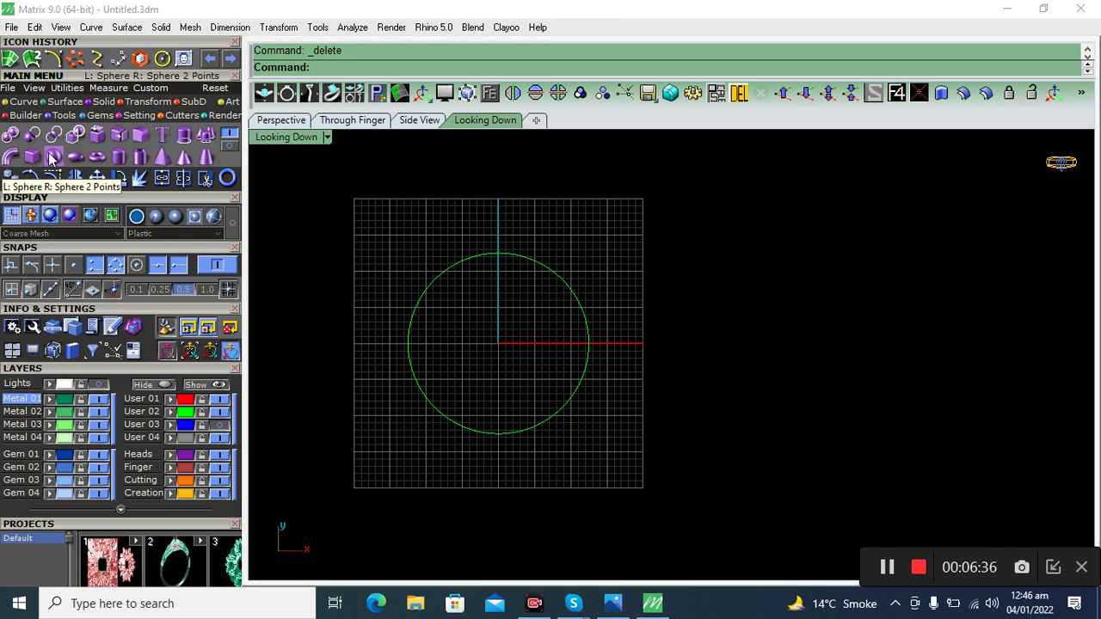
{"action": "left_click", "coordinate": [53, 156]}
{"action": "type", "text": "0"}
{"action": "key", "text": "Return"}
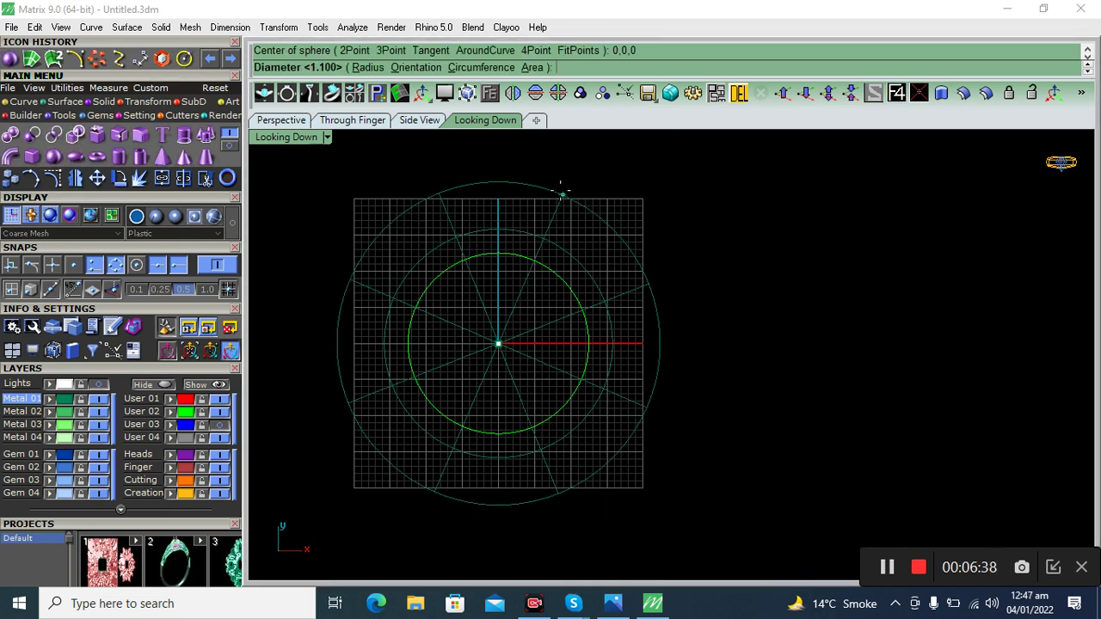
{"action": "left_click", "coordinate": [472, 255]}
Split the sphere with the axis curves in Front view and delete its lower half.
{"action": "left_click", "coordinate": [358, 123]}
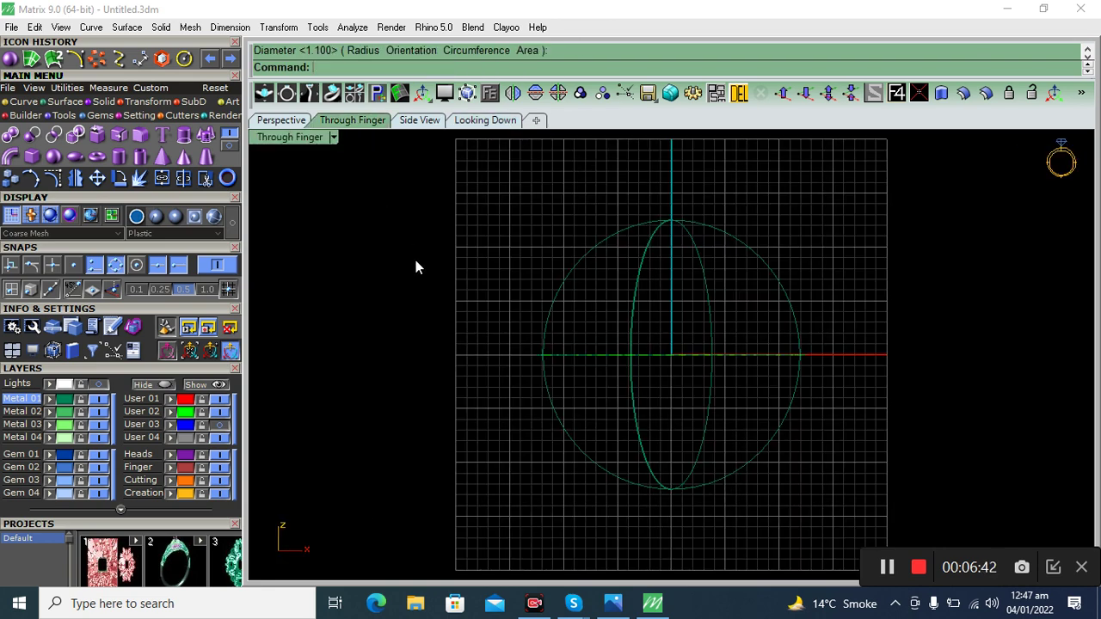
{"action": "left_click_drag", "start_coordinate": [640, 270], "coordinate": [644, 272]}
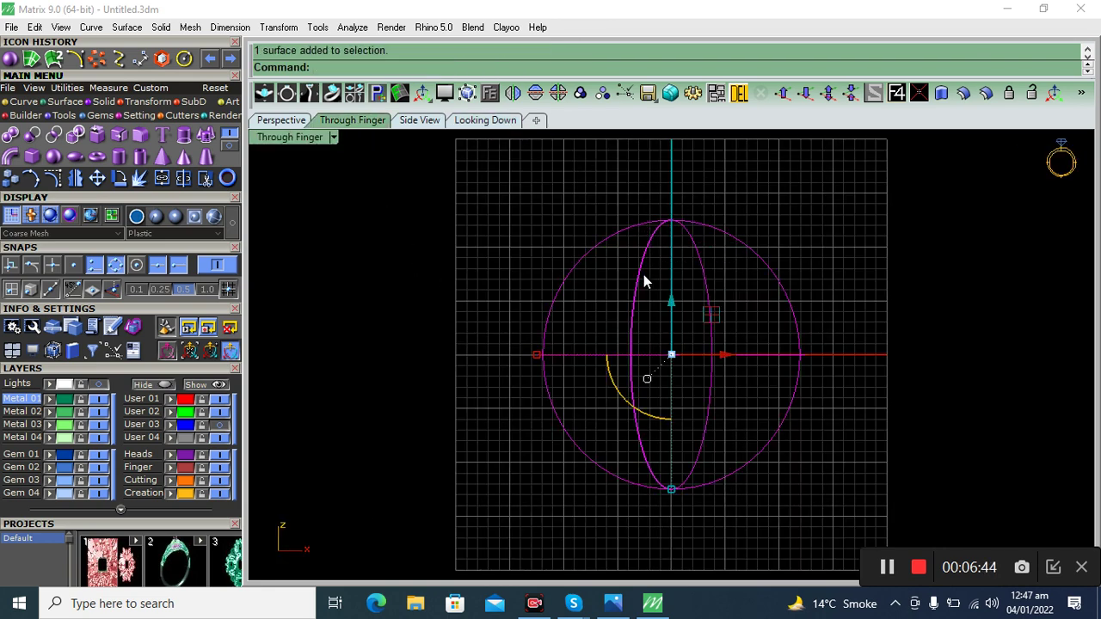
{"action": "left_click", "coordinate": [184, 182]}
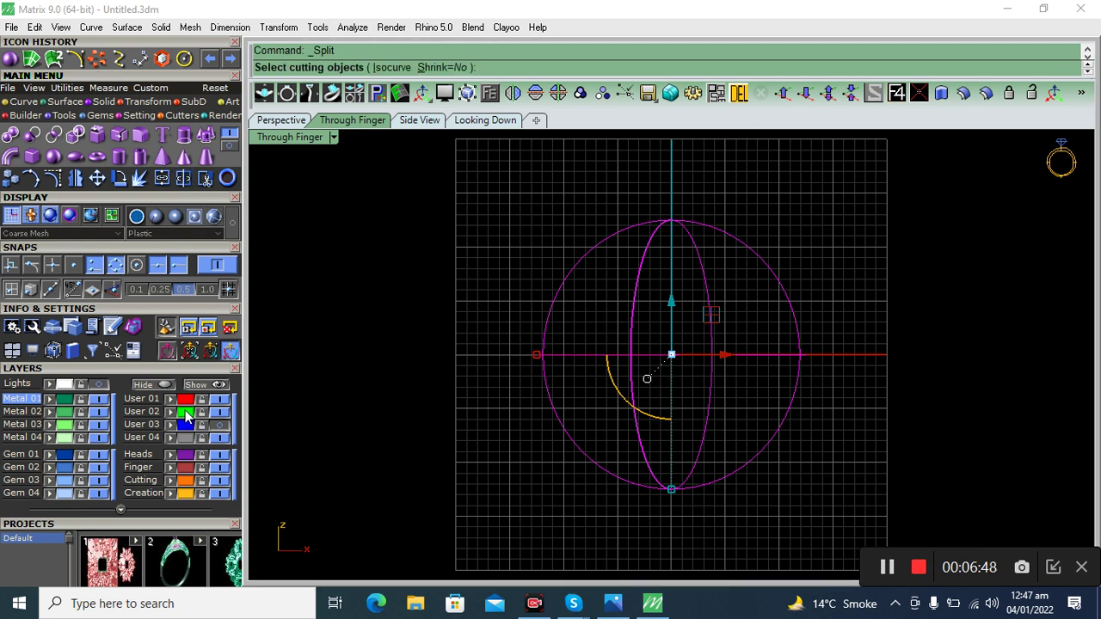
{"action": "left_click", "coordinate": [187, 417]}
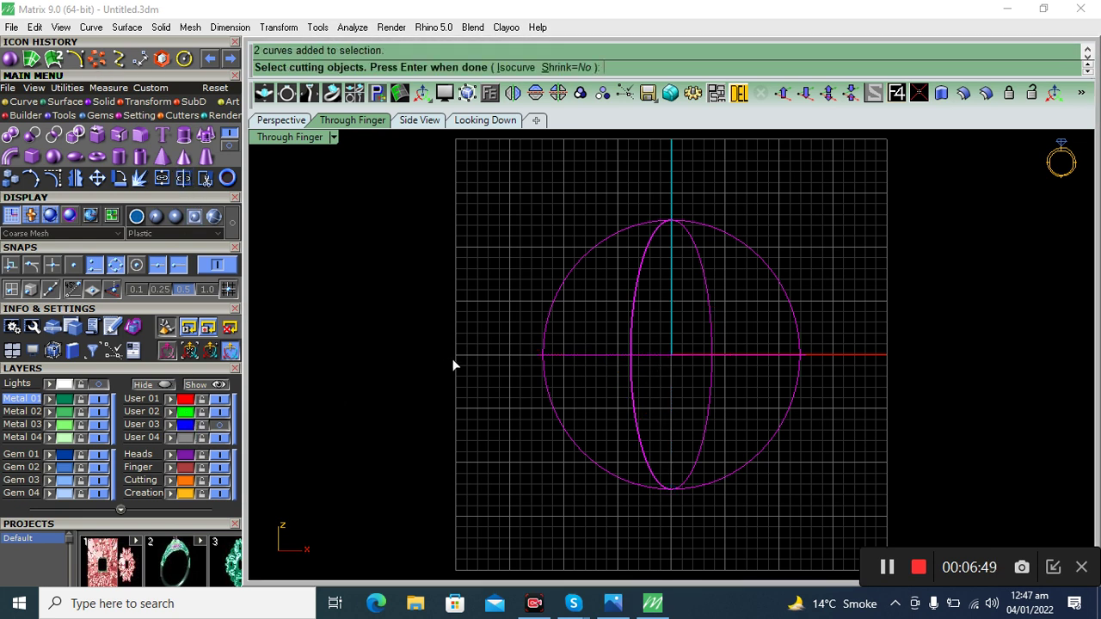
{"action": "key", "text": "Return"}
{"action": "left_click", "coordinate": [706, 408]}
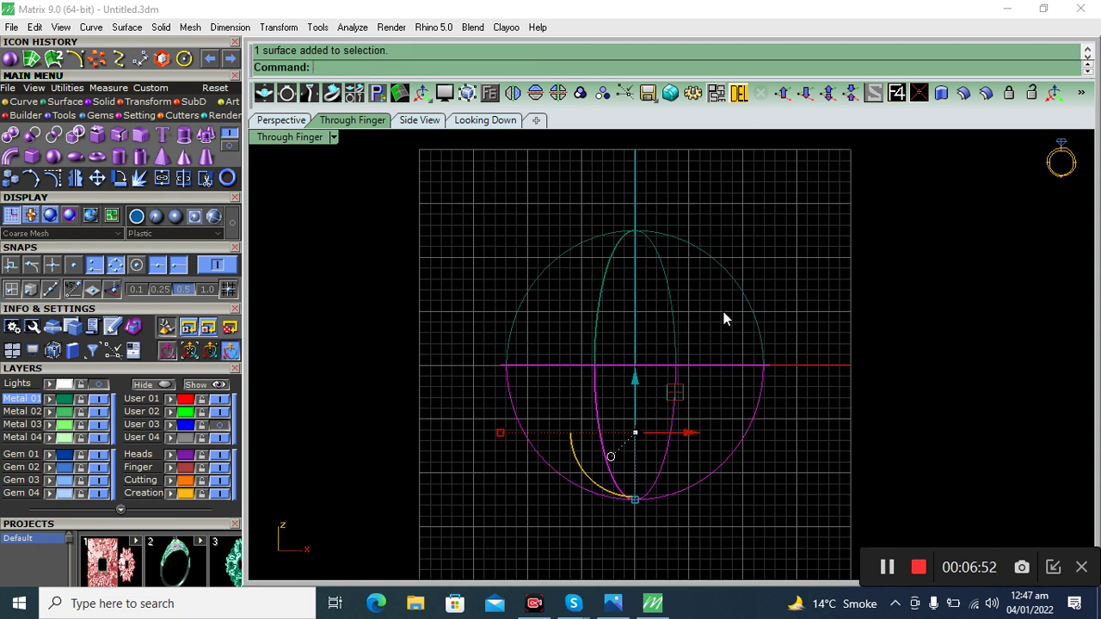
{"action": "left_click", "coordinate": [739, 95]}
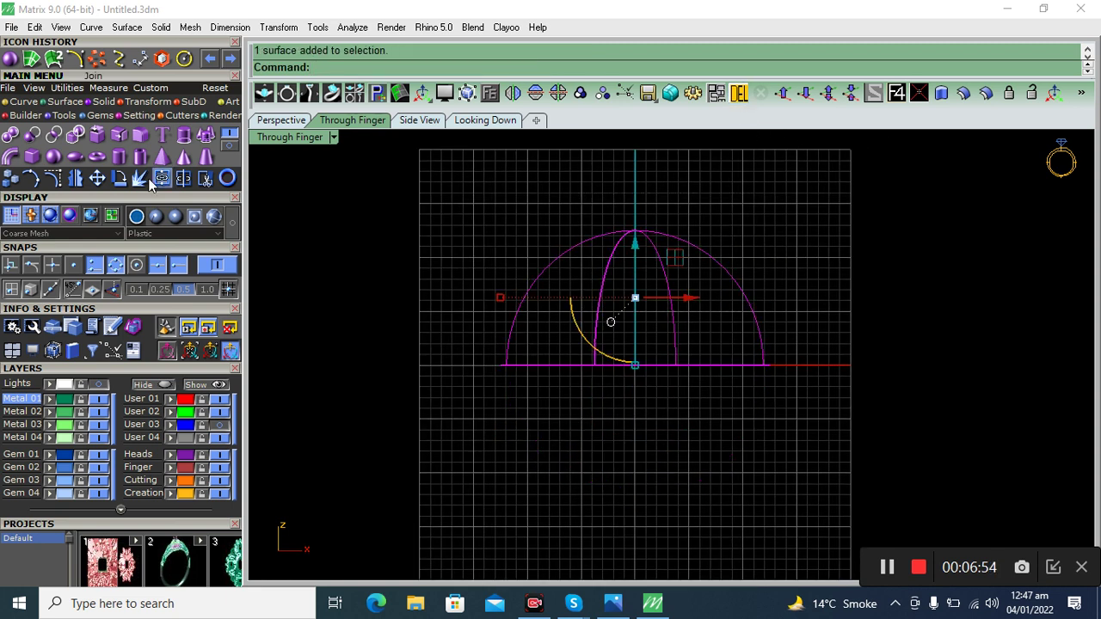
Scale1D the hemisphere vertically from origin 0,0,0 into a shallow, low-profile dome.
{"action": "left_click", "coordinate": [148, 101]}
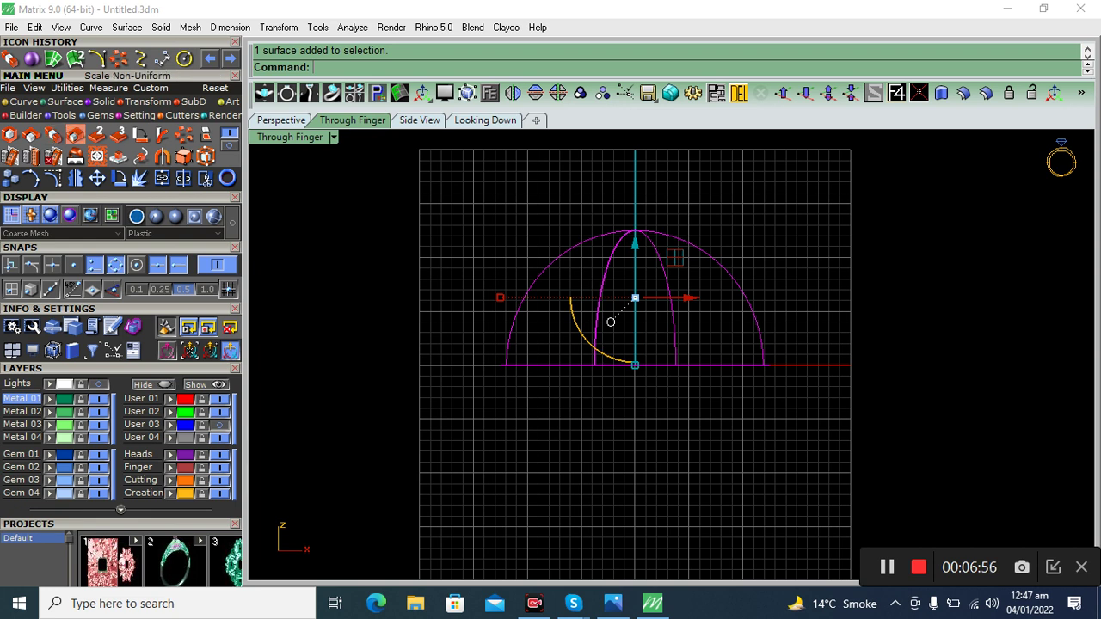
{"action": "left_click", "coordinate": [205, 178]}
{"action": "left_click", "coordinate": [896, 94]}
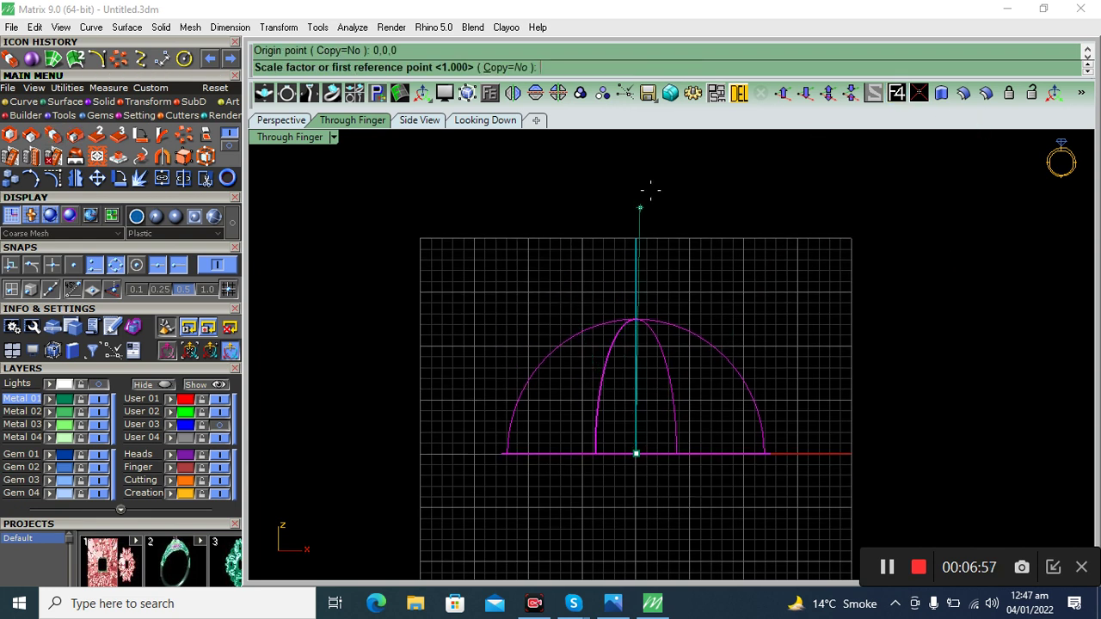
{"action": "left_click", "coordinate": [635, 180]}
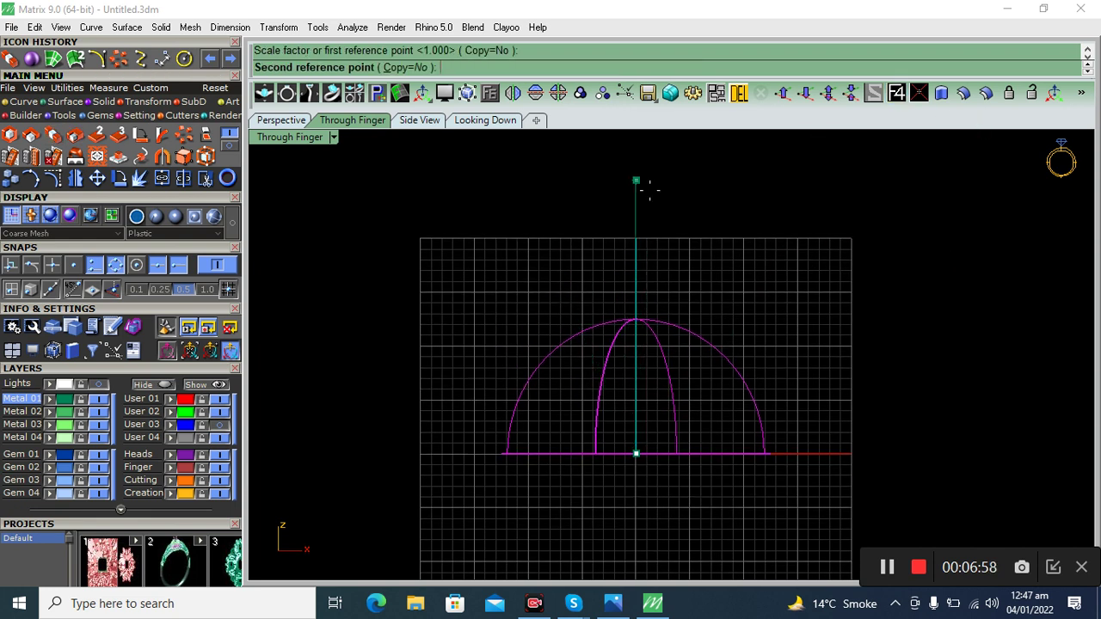
{"action": "left_click", "coordinate": [731, 365]}
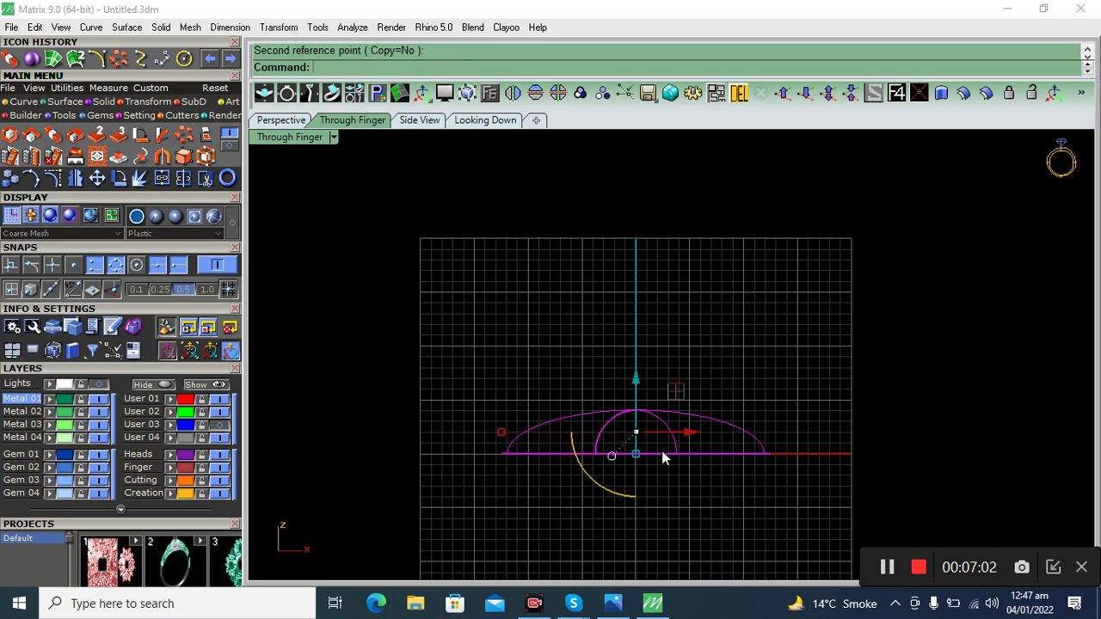
{"action": "scroll", "coordinate": [654, 456], "scroll_direction": "up", "scroll_amount": 3}
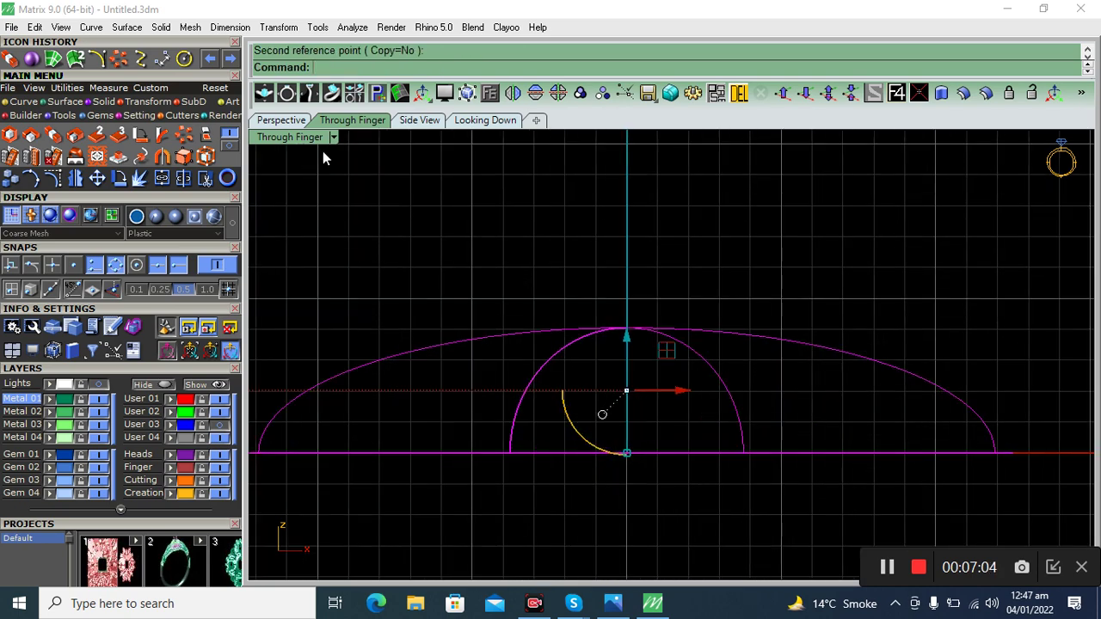
{"action": "left_click", "coordinate": [281, 120]}
{"action": "right_click_drag", "start_coordinate": [559, 352], "coordinate": [644, 312]}
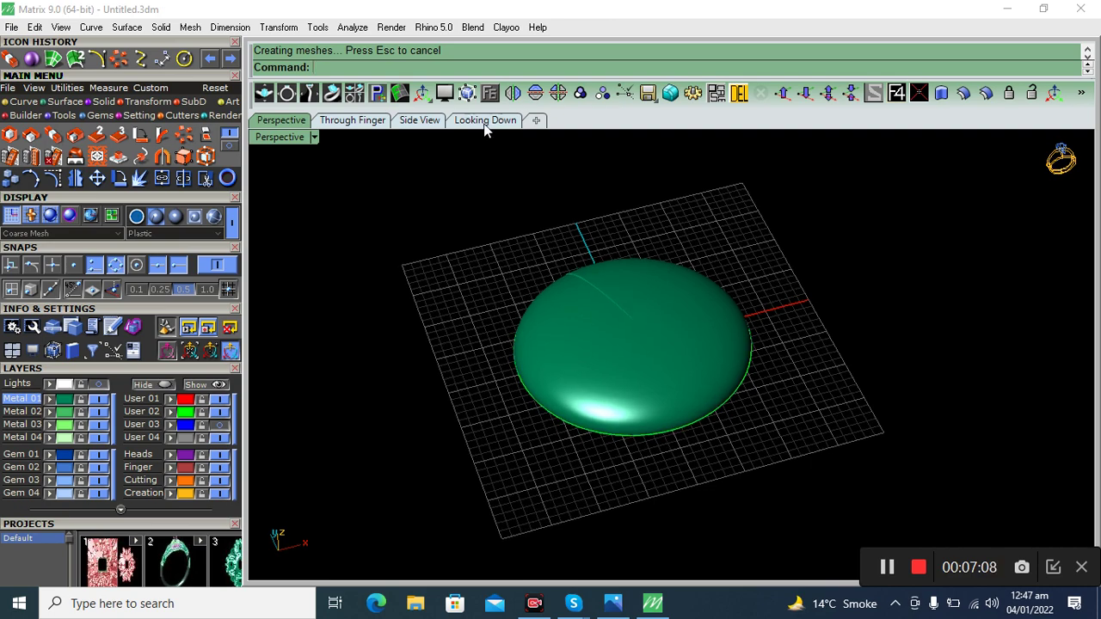
Return to the shaded Perspective view and orbit and zoom onto the squashed dome.
{"action": "left_click", "coordinate": [484, 122]}
{"action": "left_click", "coordinate": [287, 121]}
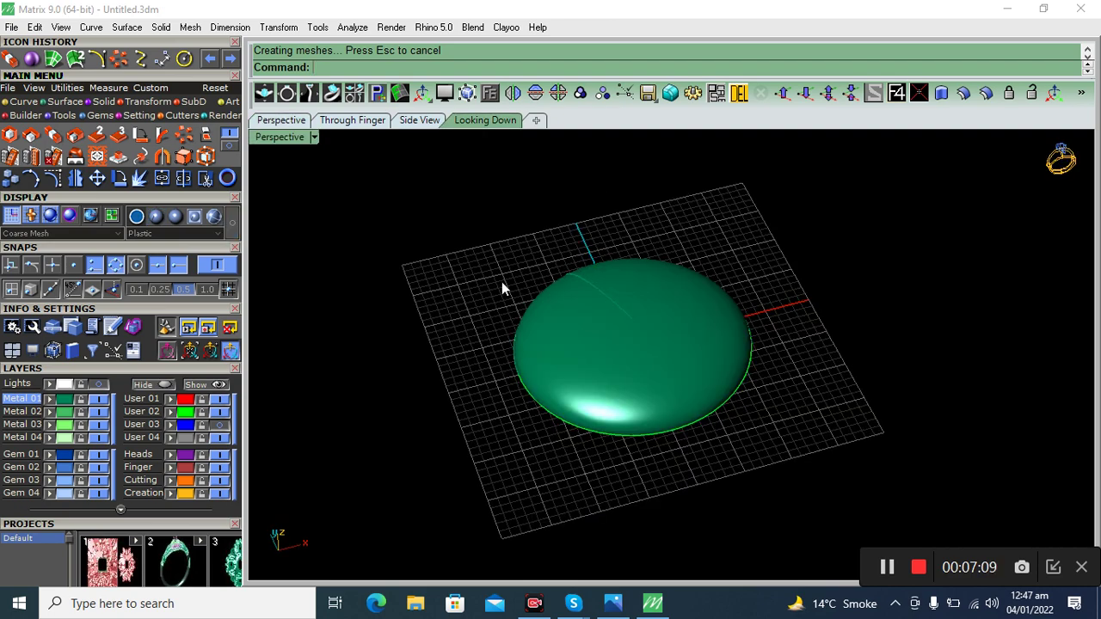
{"action": "mouse_move", "coordinate": [687, 317]}
{"action": "right_mouse_down"}
{"action": "mouse_move", "coordinate": [654, 277]}
{"action": "mouse_move", "coordinate": [634, 344]}
{"action": "right_mouse_up"}
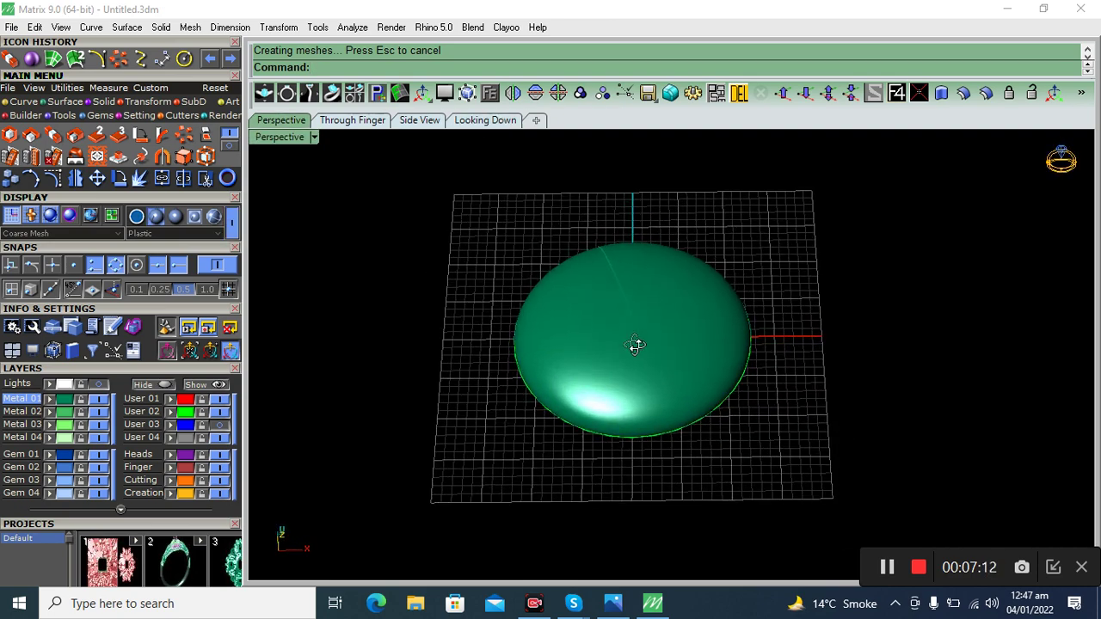
{"action": "scroll", "coordinate": [622, 347], "scroll_direction": "up", "scroll_amount": 1}
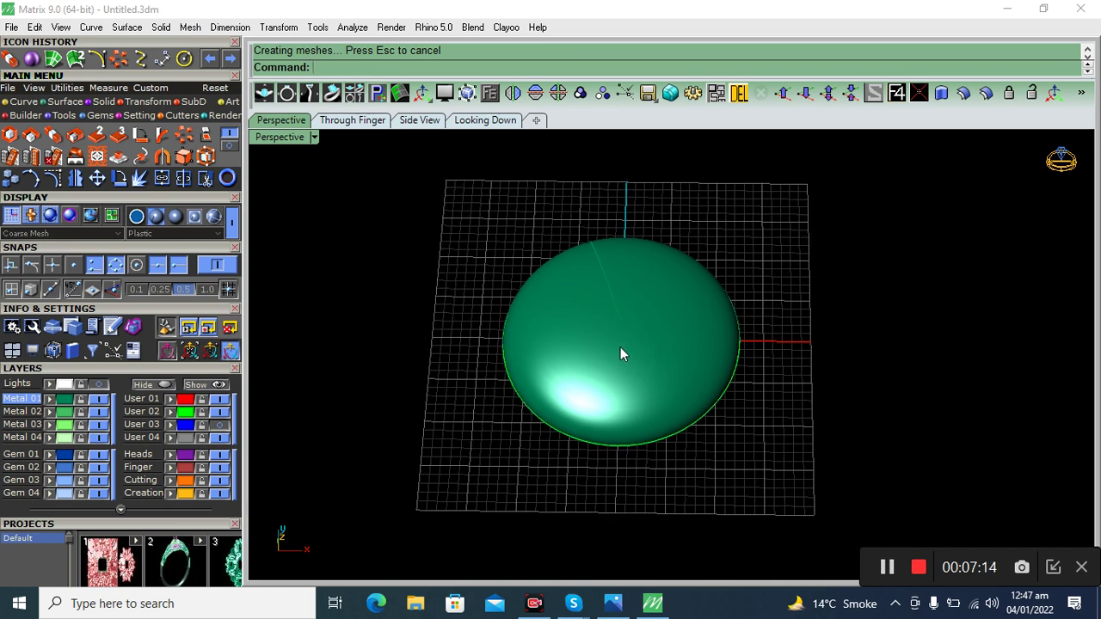
{"action": "scroll", "coordinate": [612, 284], "scroll_direction": "up", "scroll_amount": 3}
{"action": "scroll", "coordinate": [584, 237], "scroll_direction": "up", "scroll_amount": 3}
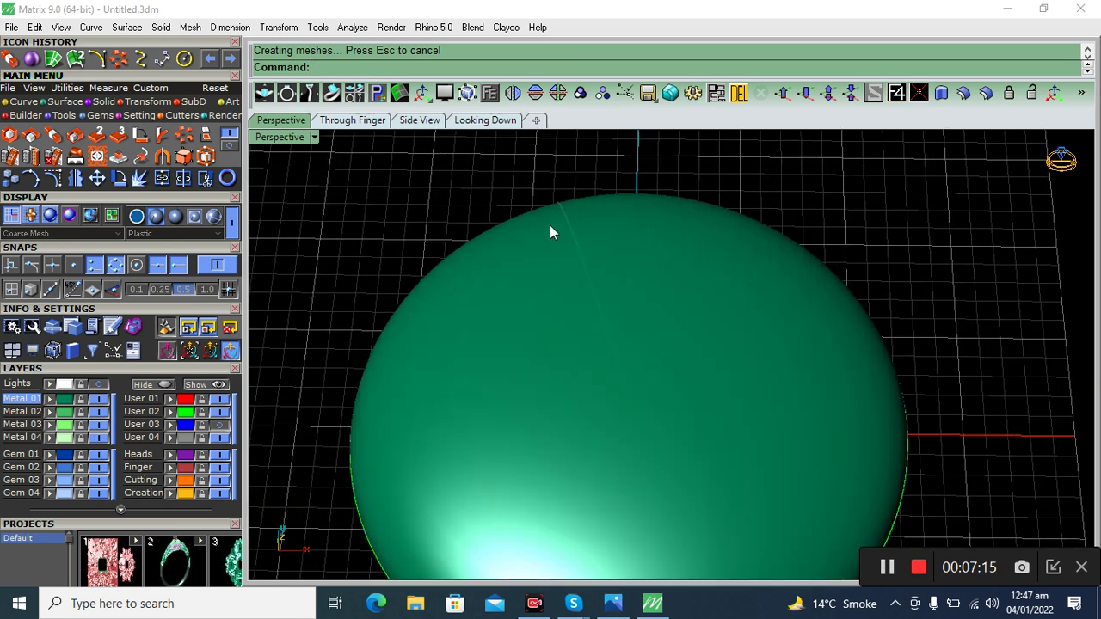
{"action": "scroll", "coordinate": [536, 303], "scroll_direction": "down", "scroll_amount": 3}
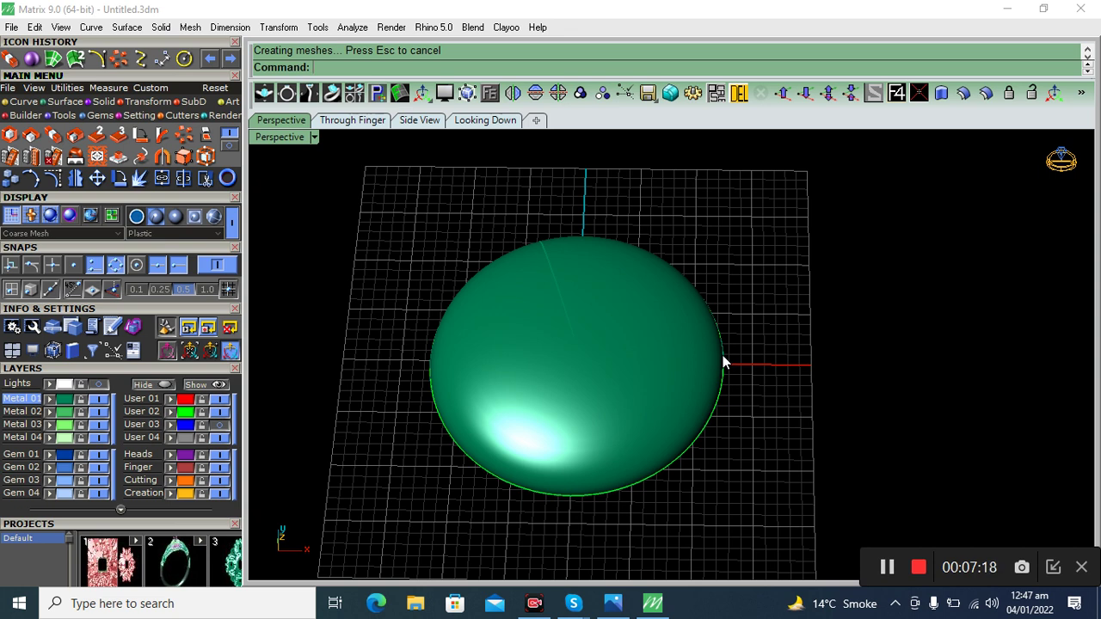
Smash the dome with Labels=Yes, inspect the flat piece, then undo it.
{"action": "left_click", "coordinate": [631, 350]}
{"action": "type", "text": "Smash"}
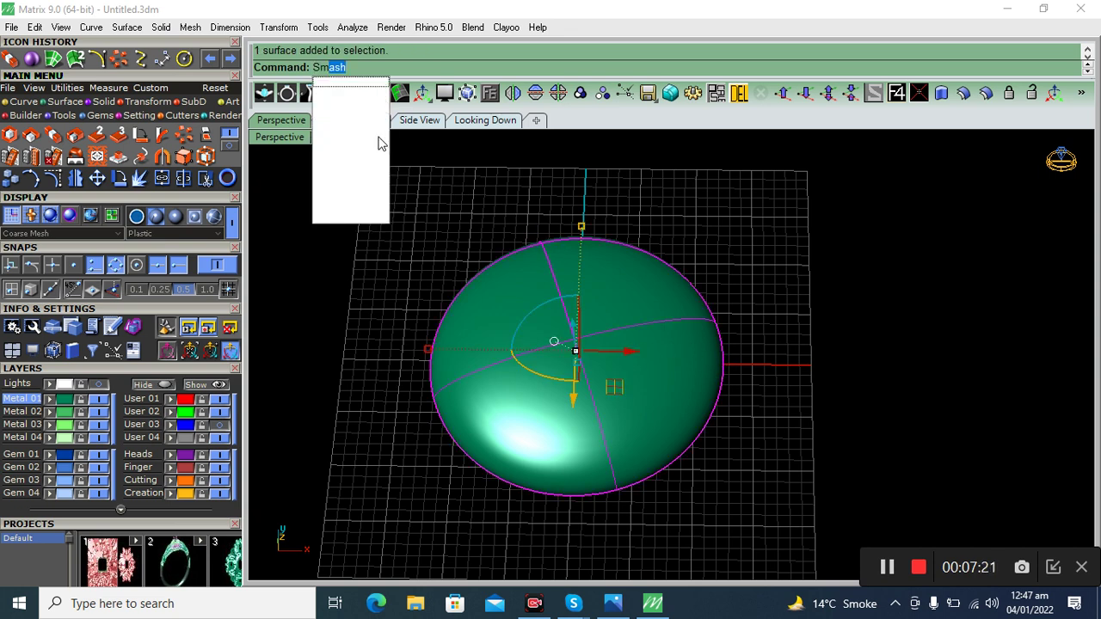
{"action": "left_click", "coordinate": [349, 94]}
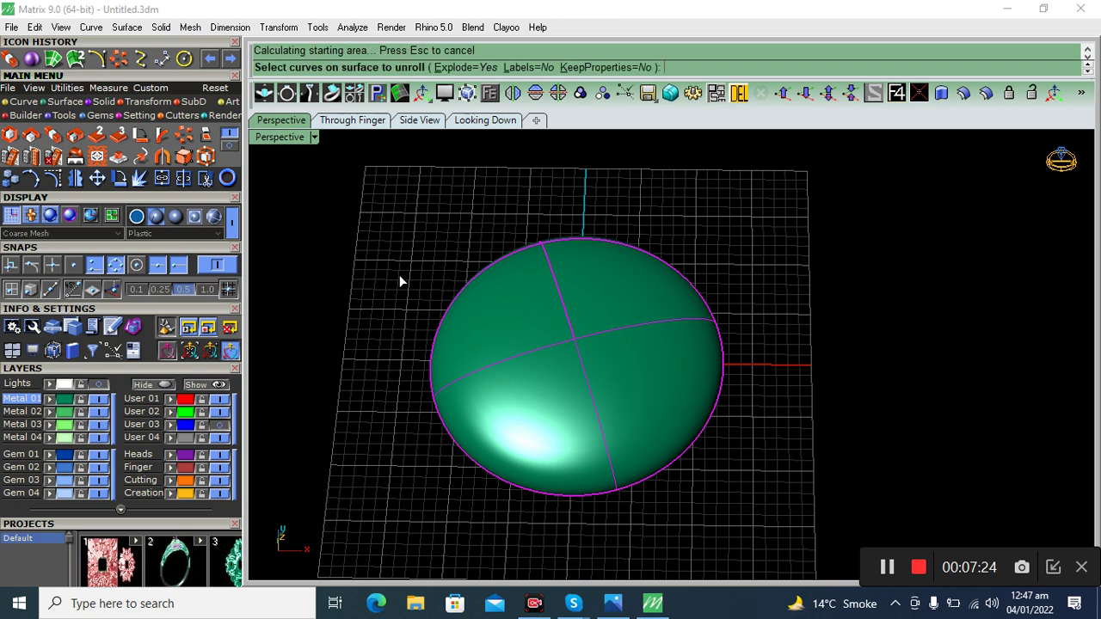
{"action": "left_click", "coordinate": [528, 67]}
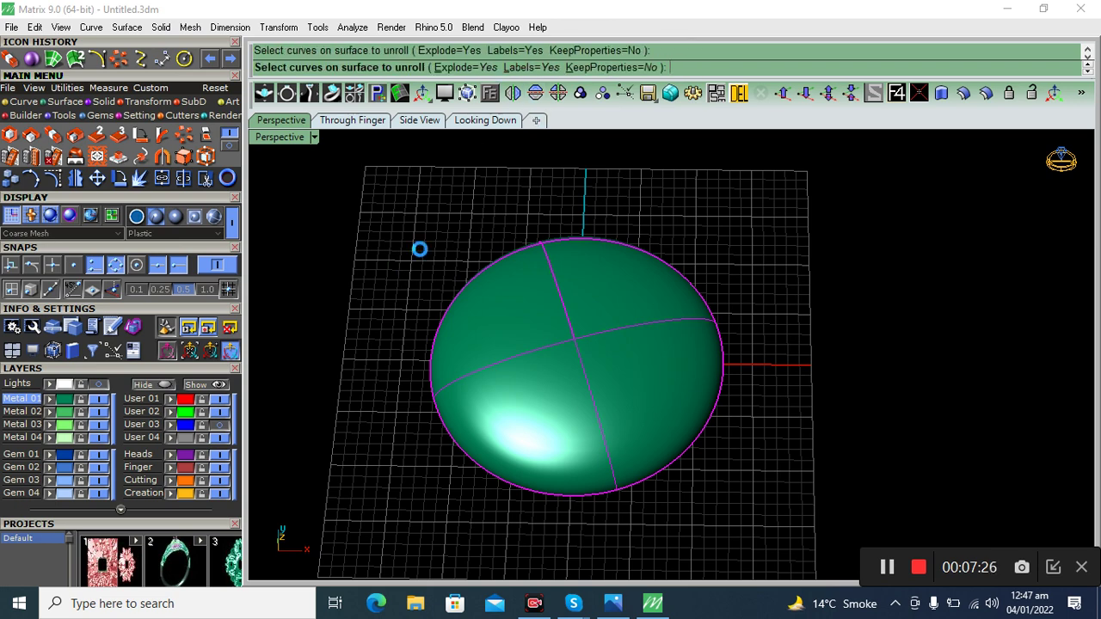
{"action": "key", "text": "Return"}
{"action": "right_click_drag", "start_coordinate": [319, 410], "coordinate": [676, 272]}
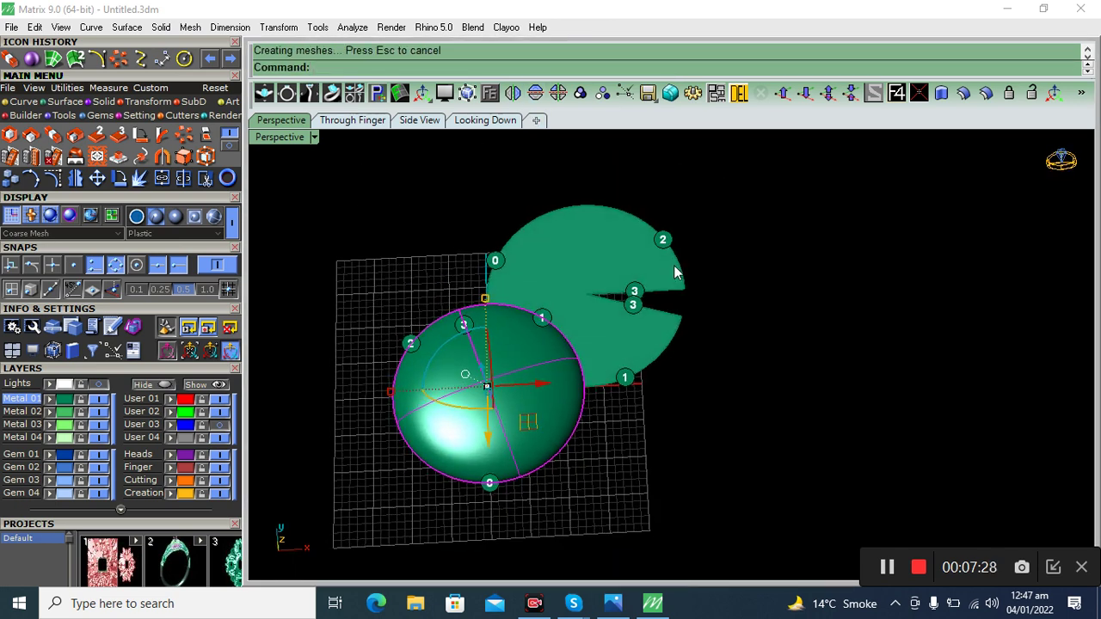
{"action": "scroll", "coordinate": [624, 310], "scroll_direction": "up", "scroll_amount": 5}
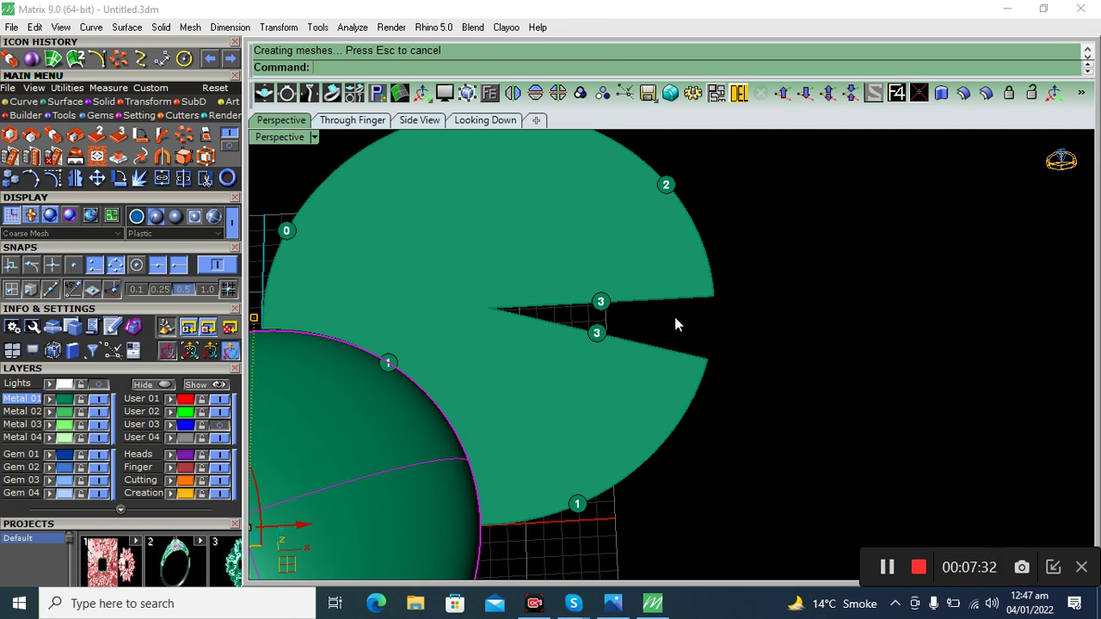
{"action": "scroll", "coordinate": [676, 325], "scroll_direction": "down", "scroll_amount": 3}
{"action": "mouse_move", "coordinate": [683, 368]}
{"action": "right_mouse_down"}
{"action": "mouse_move", "coordinate": [657, 356]}
{"action": "mouse_move", "coordinate": [707, 338]}
{"action": "right_mouse_up"}
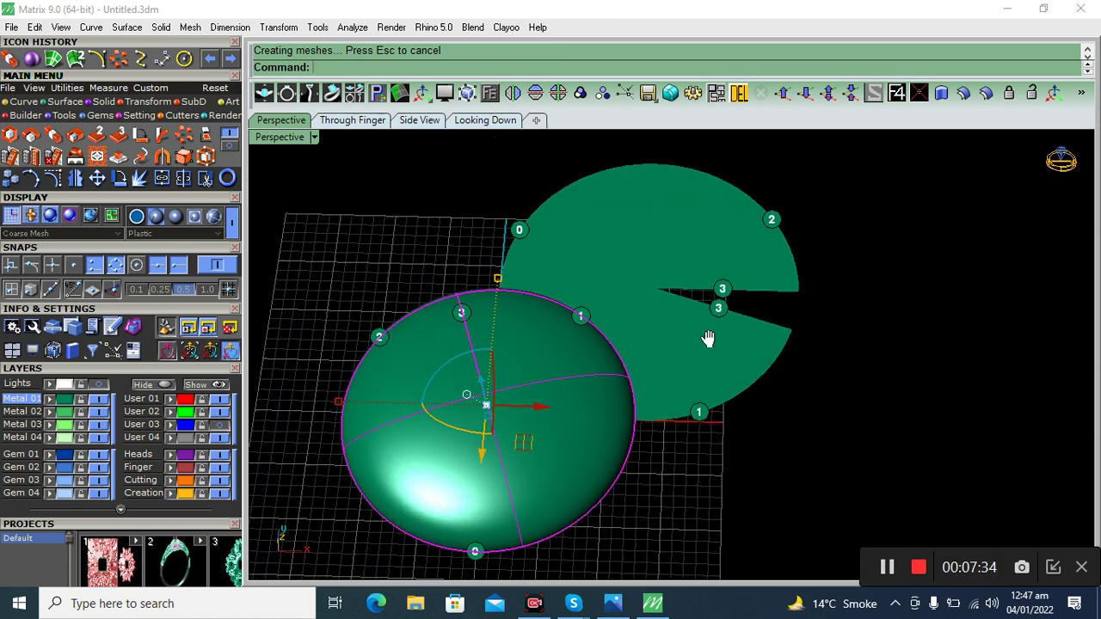
{"action": "key", "text": "ctrl+z"}
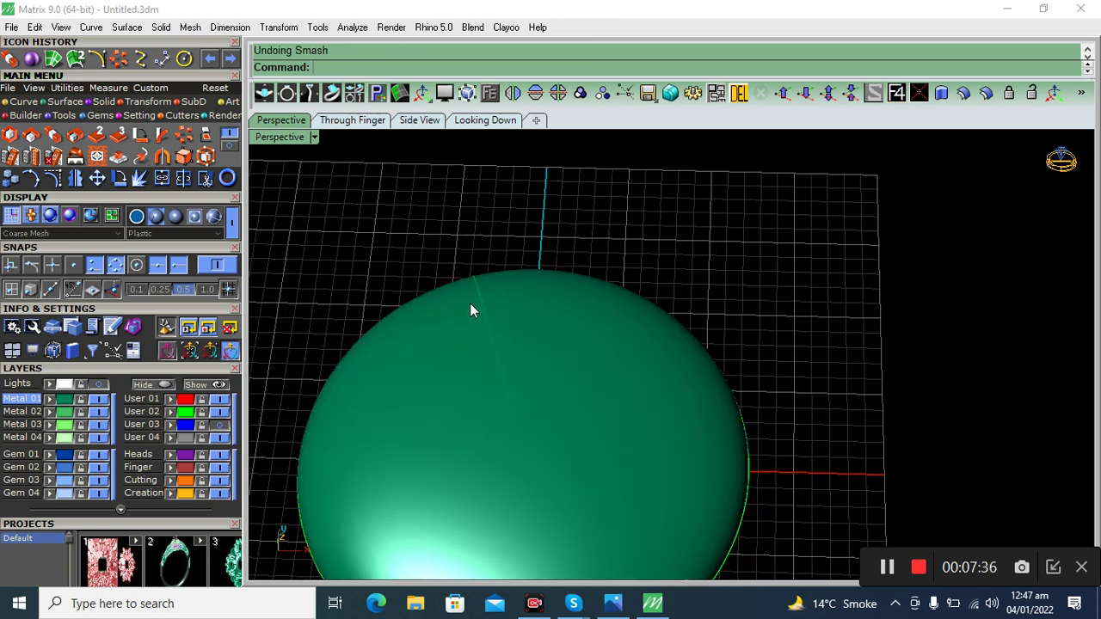
{"action": "left_click", "coordinate": [495, 354]}
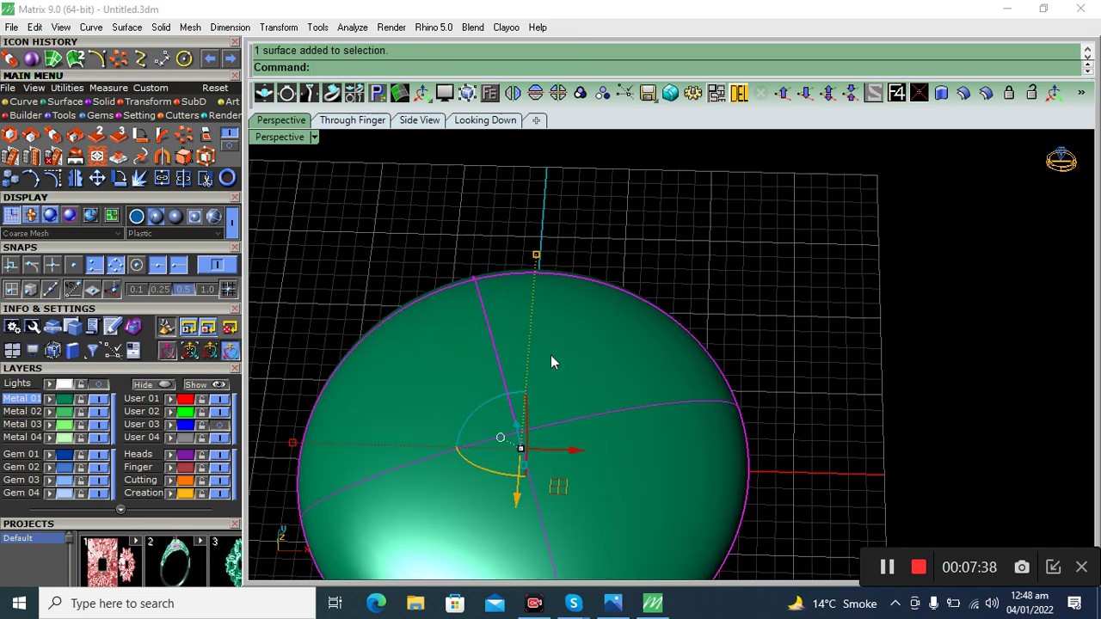
Undo the sphere steps and window-select the circle and its arc curves.
{"action": "left_click", "coordinate": [702, 253]}
{"action": "key", "text": "ctrl+z"}
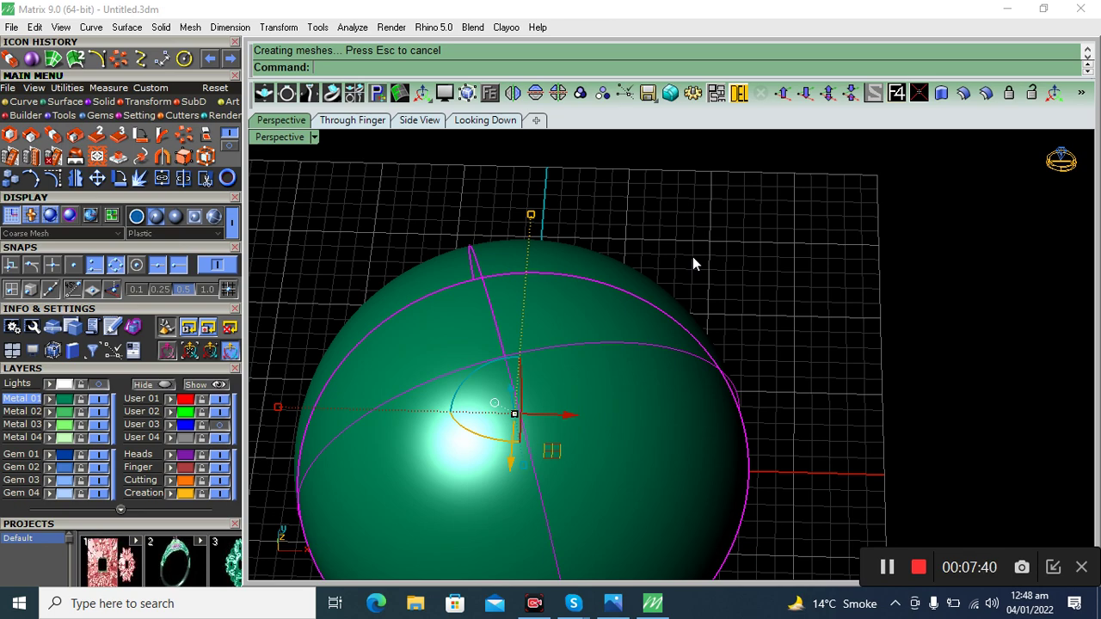
{"action": "key", "text": "ctrl+z"}
{"action": "mouse_move", "coordinate": [687, 257]}
{"action": "right_mouse_down"}
{"action": "mouse_move", "coordinate": [726, 348]}
{"action": "mouse_move", "coordinate": [816, 249]}
{"action": "right_mouse_up"}
{"action": "left_click_drag", "start_coordinate": [816, 249], "coordinate": [389, 526]}
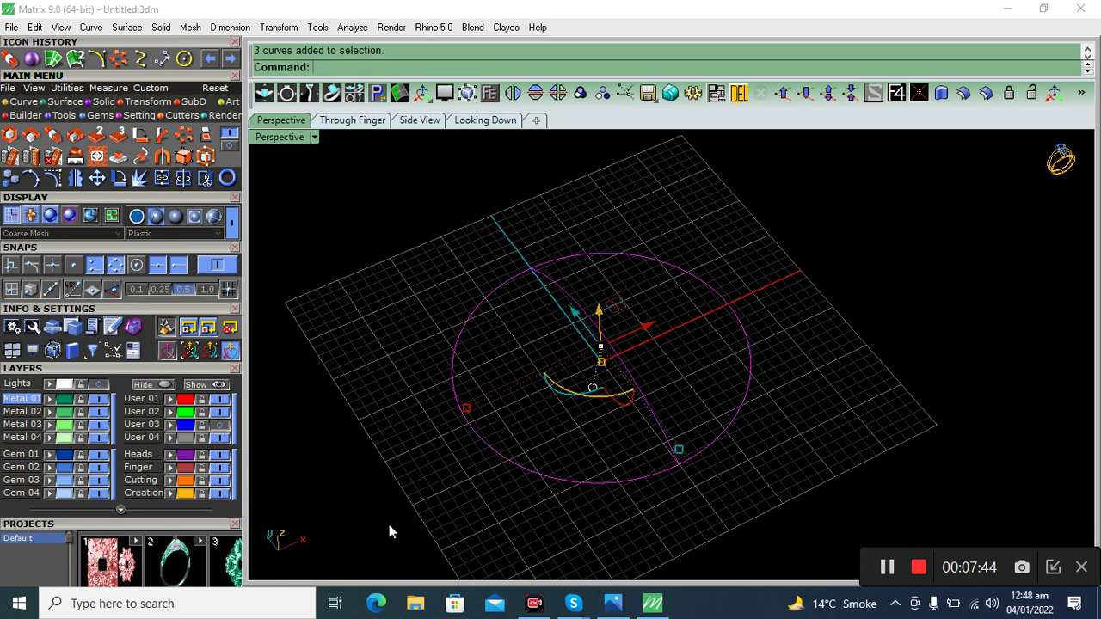
Sweep2 the curves with Simple sweep into a dome and Smash it flat.
{"action": "left_click", "coordinate": [75, 58]}
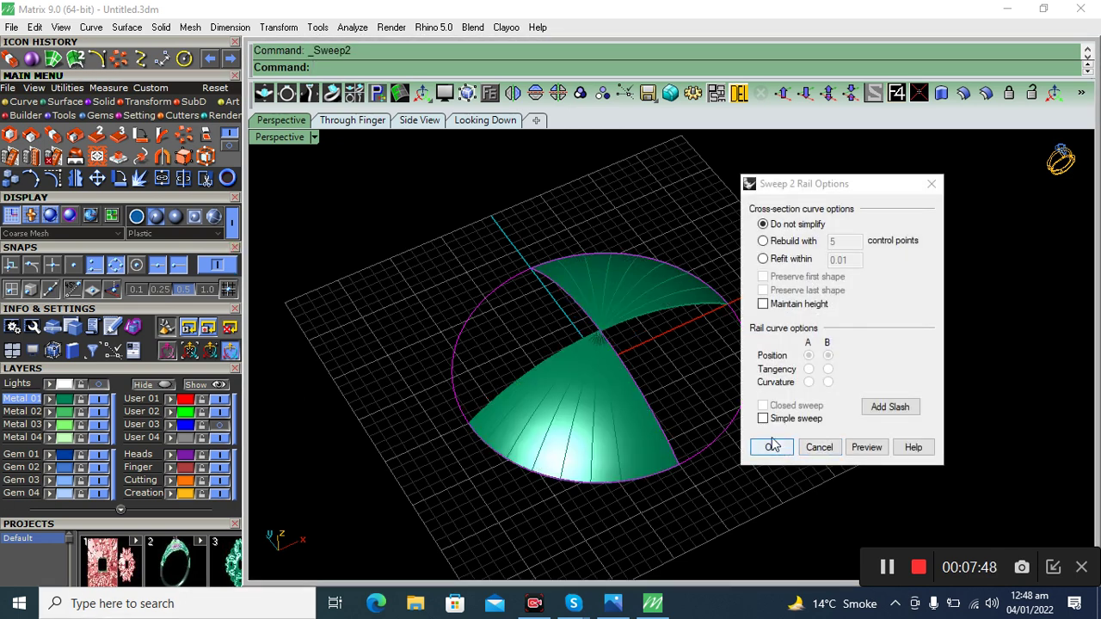
{"action": "left_click", "coordinate": [763, 419]}
{"action": "left_click", "coordinate": [771, 448]}
{"action": "left_click", "coordinate": [689, 394]}
{"action": "type", "text": "mash"}
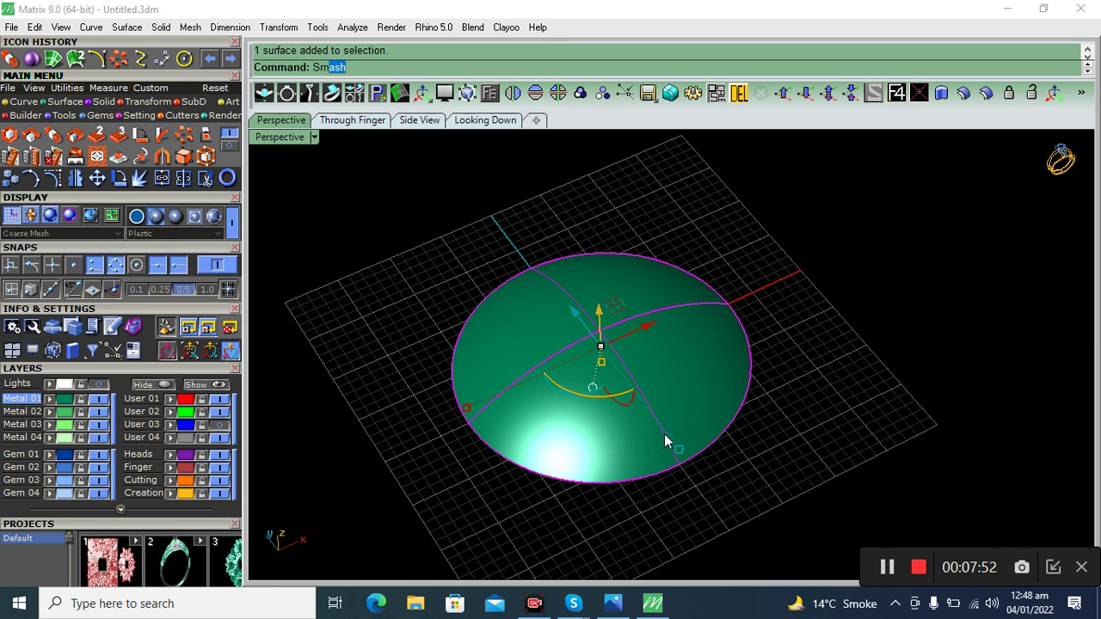
{"action": "key", "text": "Return"}
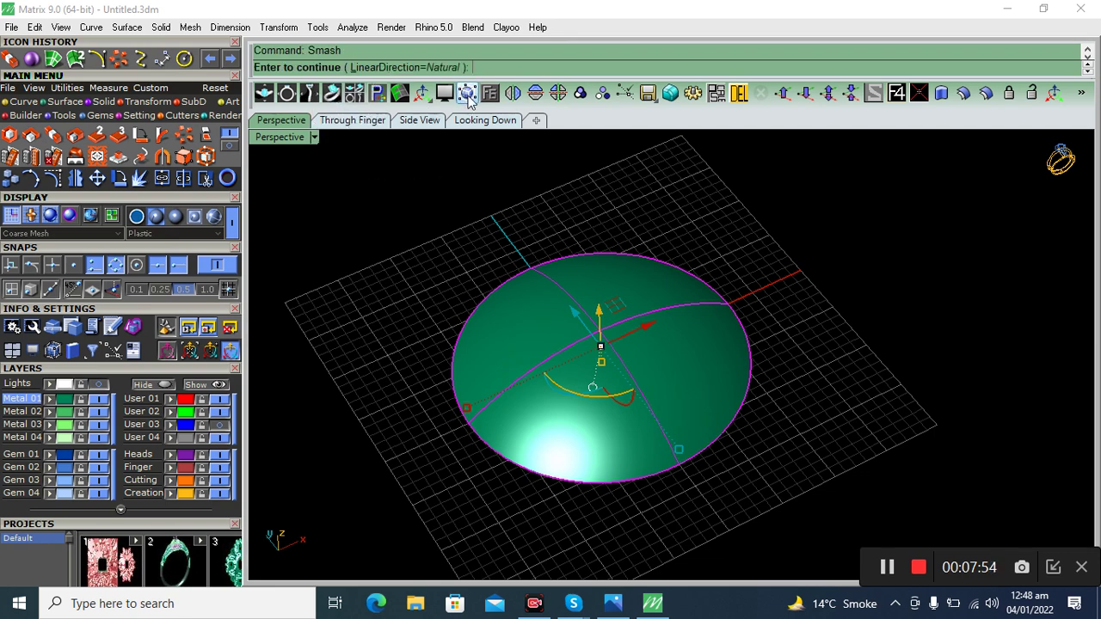
{"action": "key", "text": "Return"}
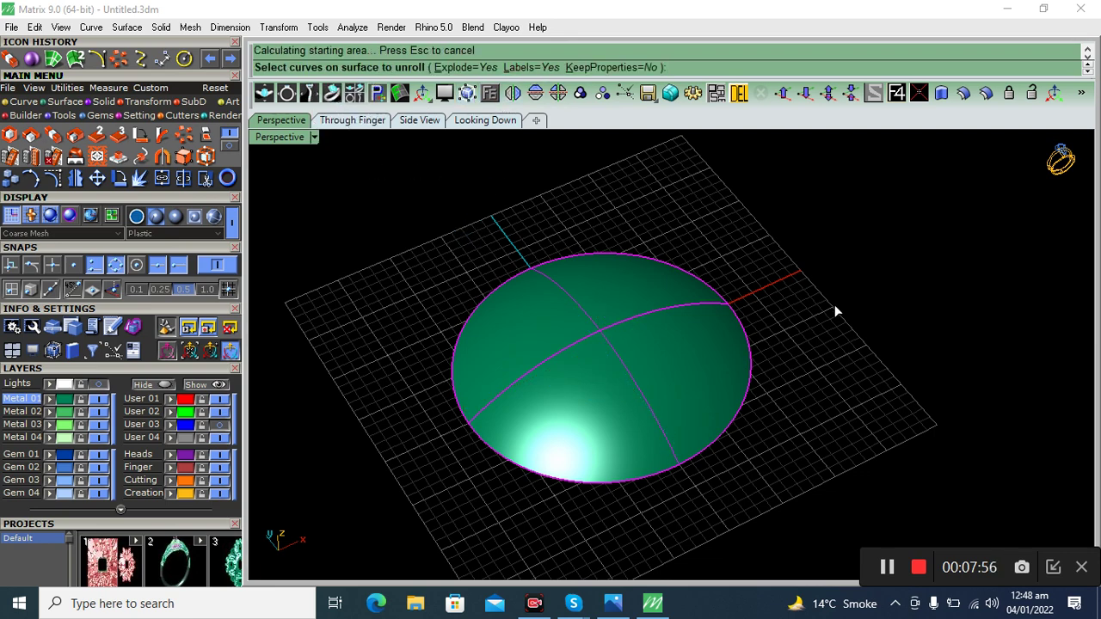
Inspect the flattened pieces, then undo back to the original curves.
{"action": "right_click_drag", "start_coordinate": [831, 306], "coordinate": [745, 356]}
{"action": "right_click_drag", "start_coordinate": [783, 293], "coordinate": [673, 314]}
{"action": "left_click", "coordinate": [674, 314]}
{"action": "right_click_drag", "start_coordinate": [828, 277], "coordinate": [757, 219]}
{"action": "key", "text": "Escape"}
{"action": "key", "text": "ctrl+z"}
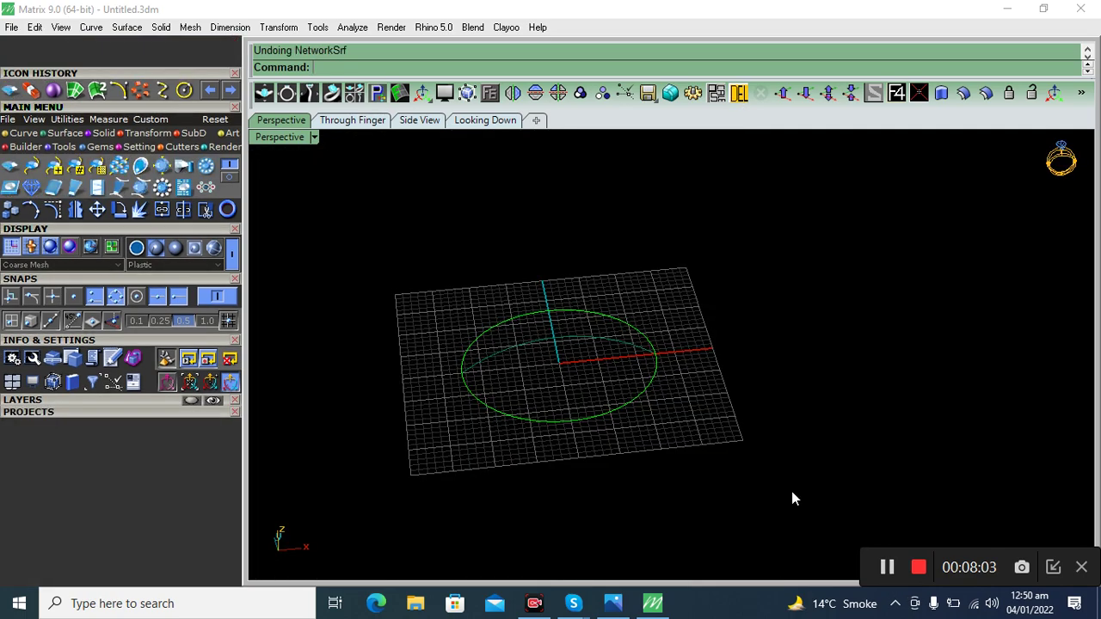
{"action": "mouse_move", "coordinate": [791, 491]}
{"action": "right_mouse_down"}
{"action": "mouse_move", "coordinate": [588, 438]}
{"action": "mouse_move", "coordinate": [609, 308]}
{"action": "mouse_move", "coordinate": [586, 366]}
{"action": "right_mouse_up"}
{"action": "scroll", "coordinate": [573, 421], "scroll_direction": "up", "scroll_amount": 3}
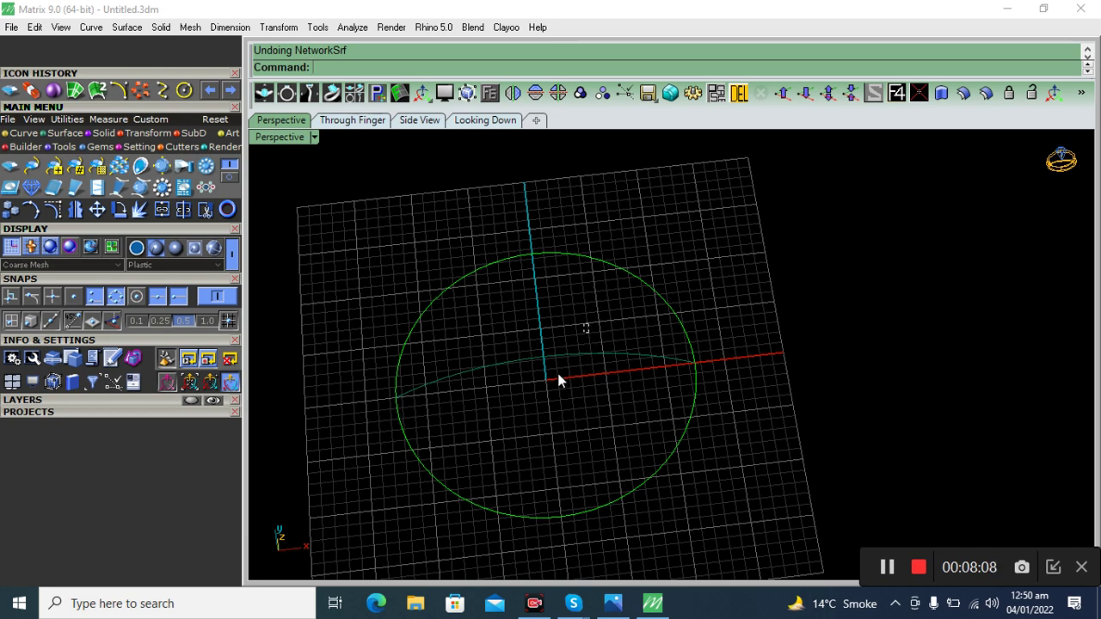
Rotate the two arcs to lie along the blue and red axes, and flip one arc.
{"action": "left_click", "coordinate": [557, 381]}
{"action": "left_click_drag", "start_coordinate": [572, 430], "coordinate": [685, 335]}
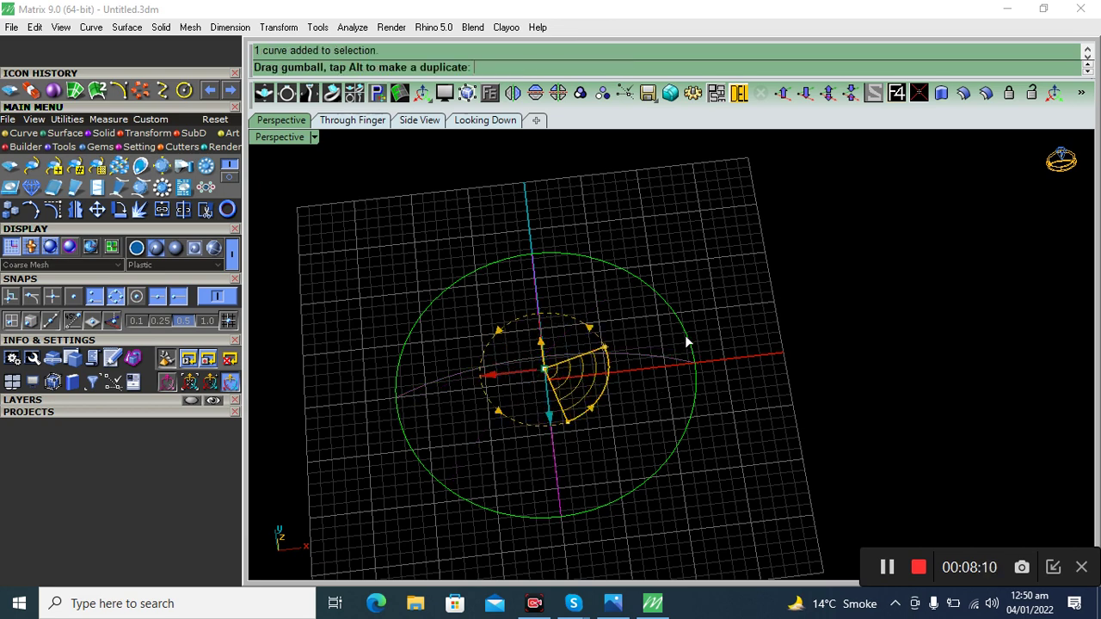
{"action": "right_click_drag", "start_coordinate": [593, 352], "coordinate": [612, 331]}
{"action": "left_click", "coordinate": [552, 389]}
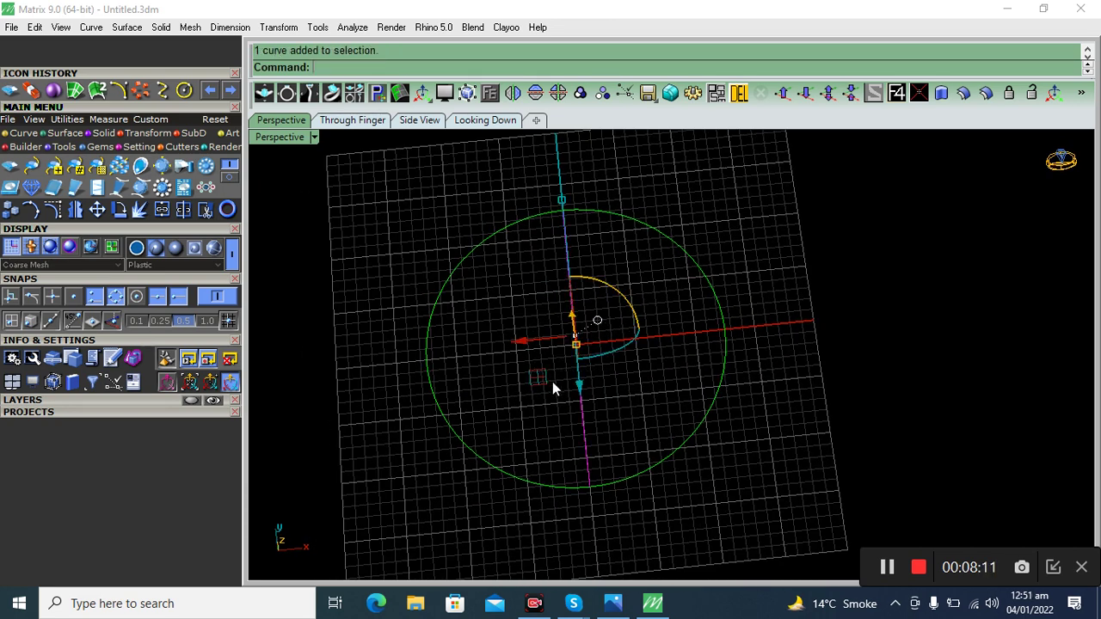
{"action": "left_click_drag", "start_coordinate": [633, 314], "coordinate": [729, 344]}
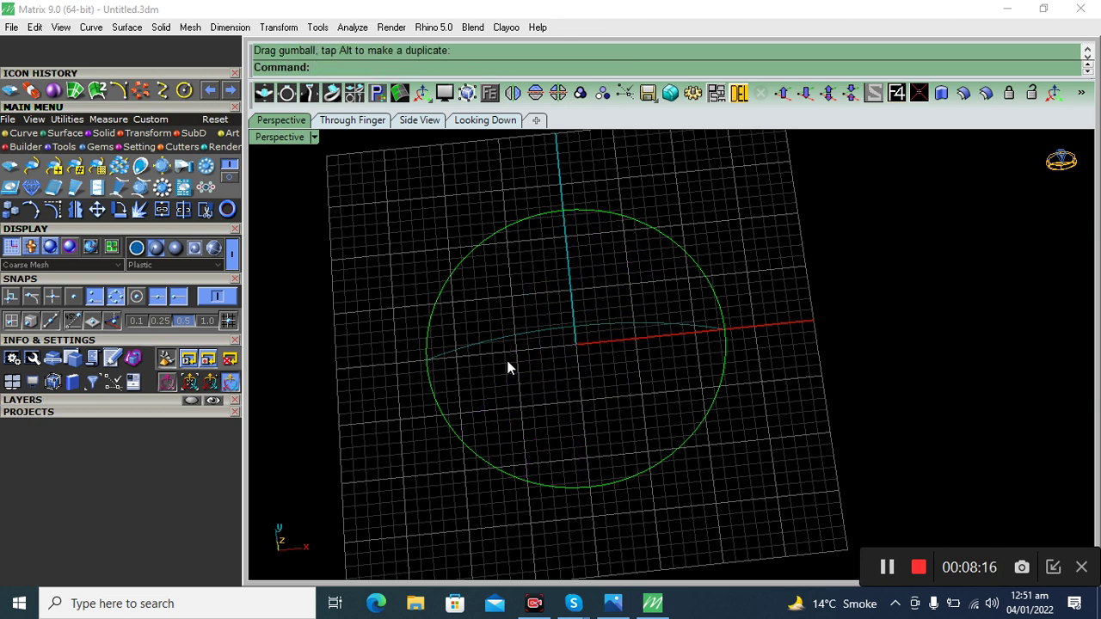
{"action": "left_click", "coordinate": [610, 478]}
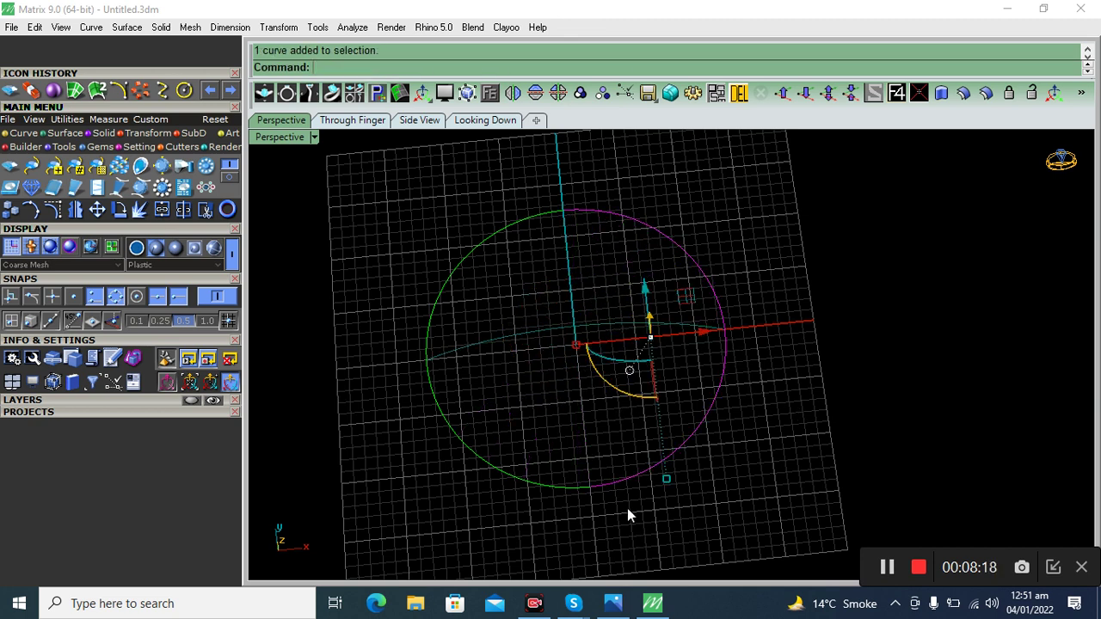
{"action": "key", "text": "ctrl+z"}
{"action": "left_click", "coordinate": [596, 487]}
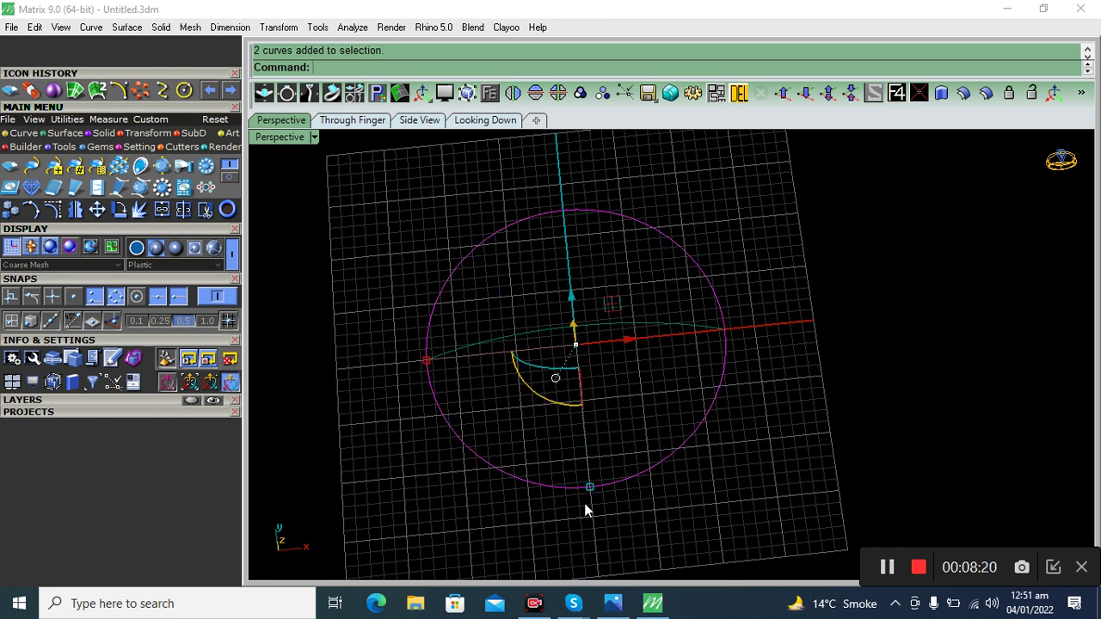
Build a previewed Network Surface dome from the circle and both arcs.
{"action": "right_click_drag", "start_coordinate": [585, 508], "coordinate": [615, 422]}
{"action": "left_click_drag", "start_coordinate": [746, 215], "coordinate": [399, 442]}
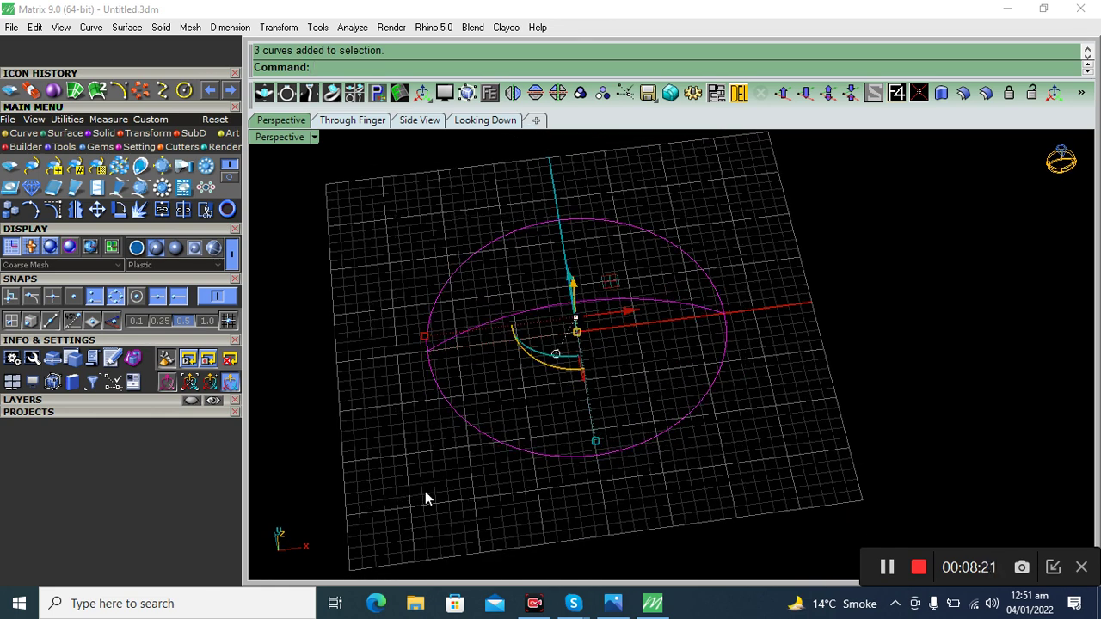
{"action": "left_click", "coordinate": [75, 91]}
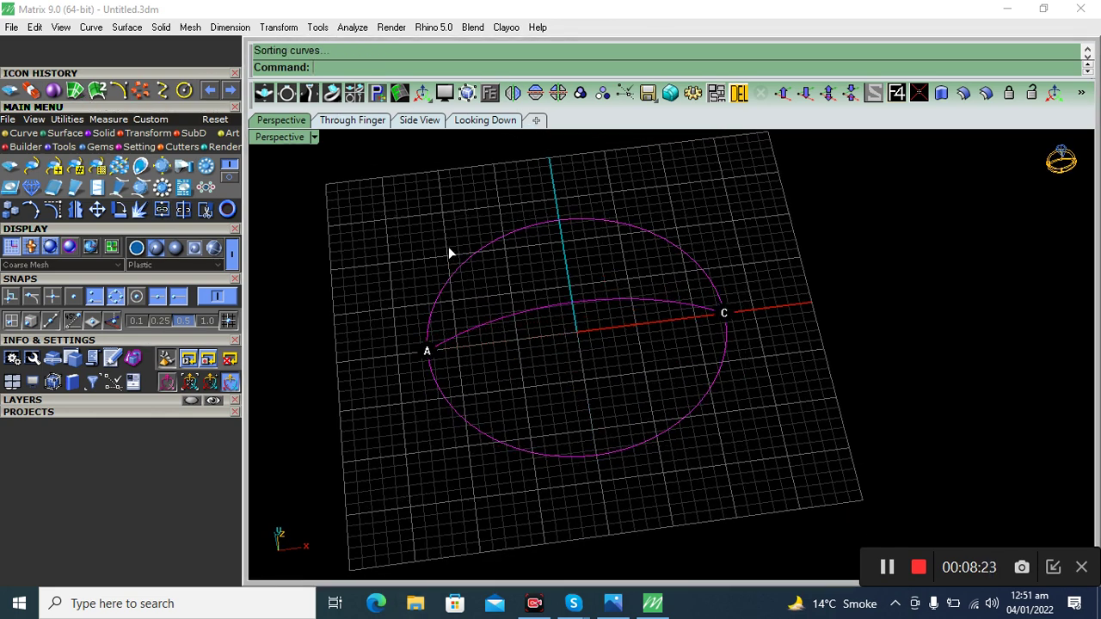
{"action": "left_click", "coordinate": [872, 357]}
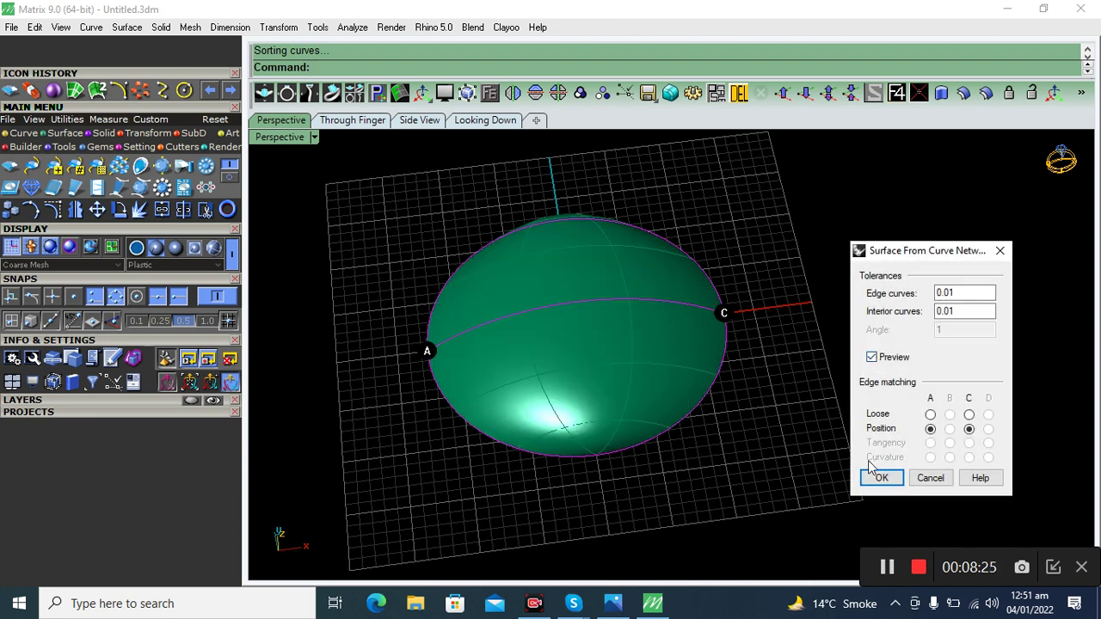
{"action": "left_click", "coordinate": [881, 478]}
{"action": "left_click", "coordinate": [651, 316]}
{"action": "left_click", "coordinate": [174, 402]}
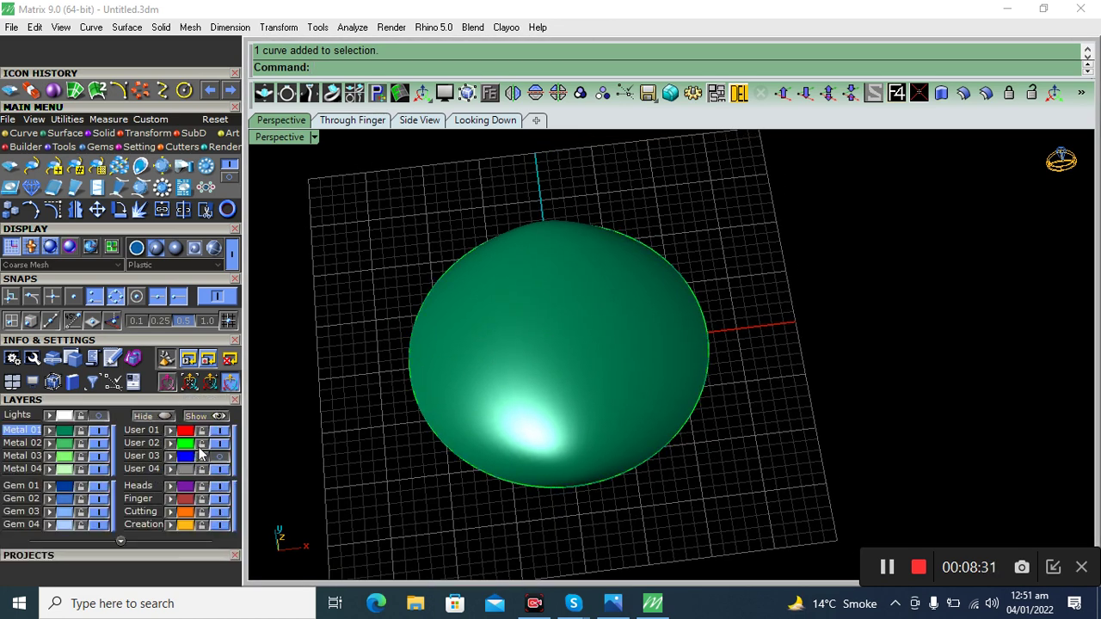
Smash the dome into a flat hatched disc and move it away from the dome.
{"action": "left_click", "coordinate": [559, 348]}
{"action": "type", "text": "Sm"}
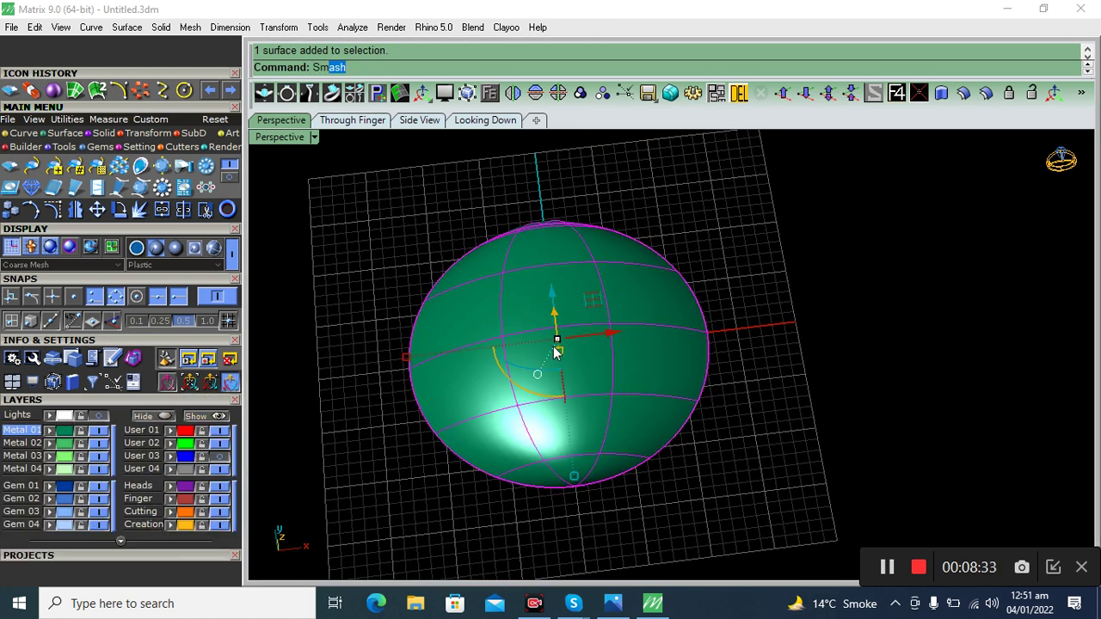
{"action": "key", "text": "Return"}
{"action": "key", "text": "Return"}
{"action": "key", "text": "Return"}
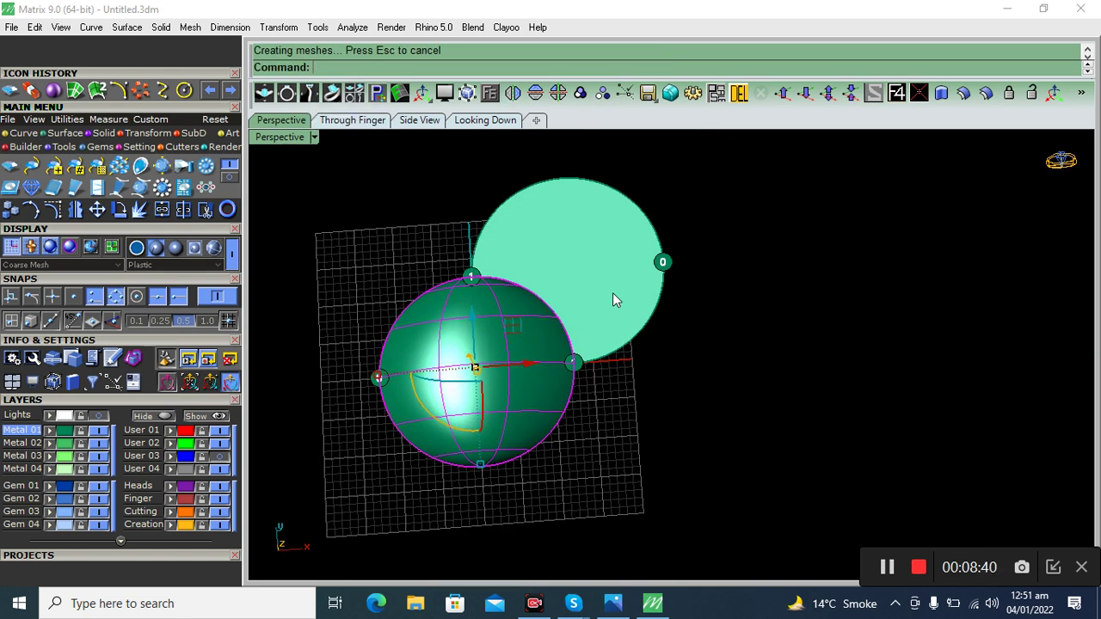
{"action": "left_click_drag", "start_coordinate": [612, 300], "coordinate": [773, 268]}
{"action": "key", "text": "ctrl+z"}
{"action": "left_click", "coordinate": [500, 141]}
Switch to Looking Down, show layer User 03's swirl flower, and move the disc further right.
{"action": "left_click", "coordinate": [485, 120]}
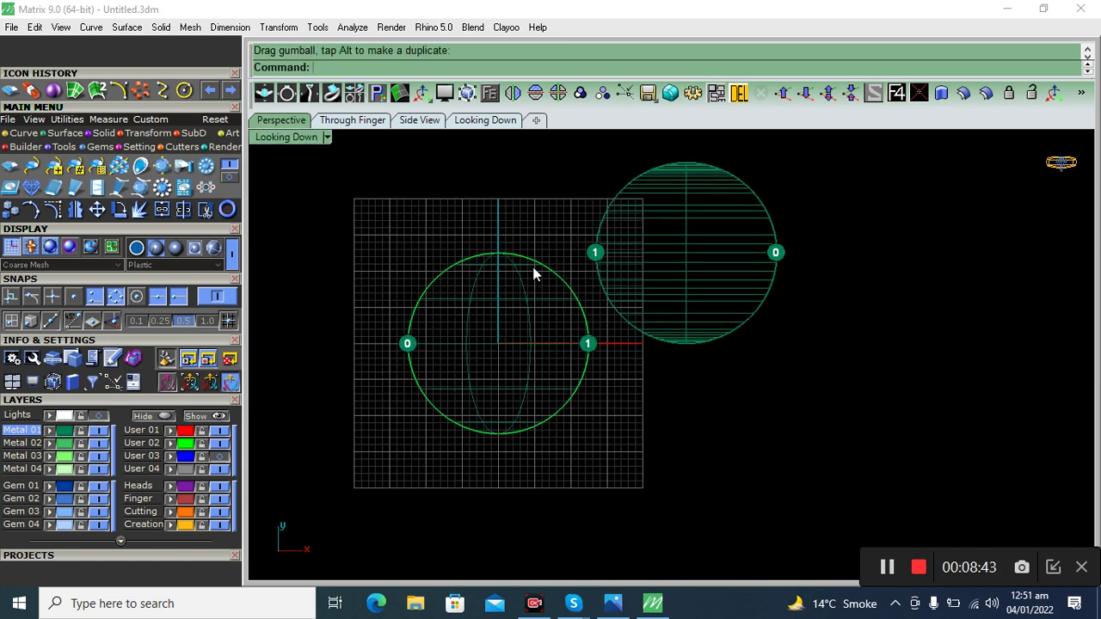
{"action": "left_click", "coordinate": [195, 457]}
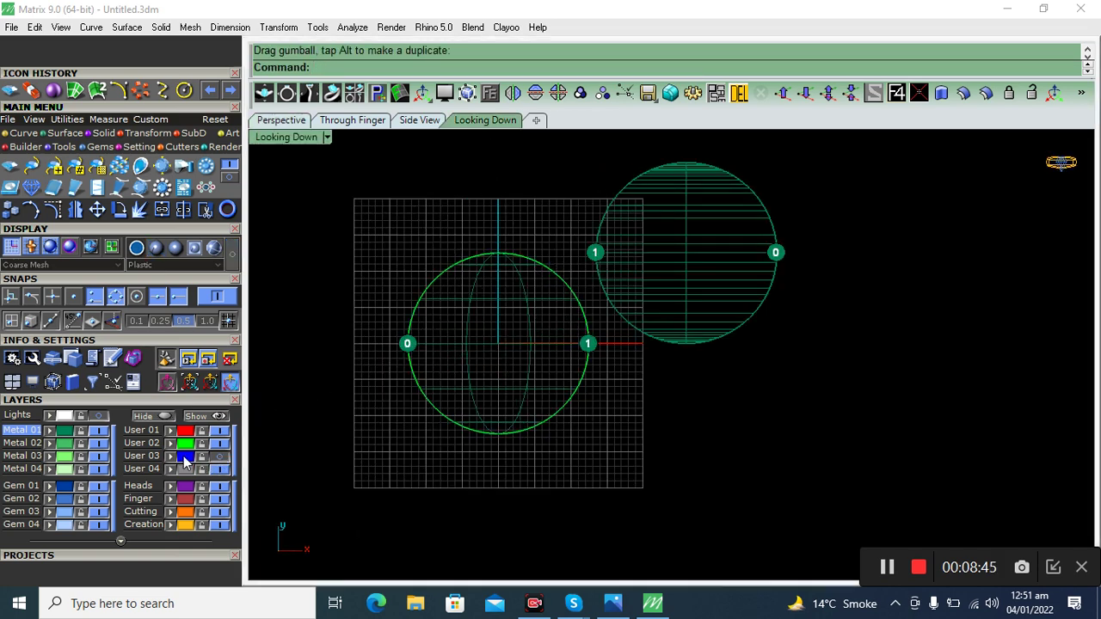
{"action": "scroll", "coordinate": [481, 348], "scroll_direction": "up", "scroll_amount": 1}
{"action": "scroll", "coordinate": [460, 351], "scroll_direction": "up", "scroll_amount": 1}
{"action": "scroll", "coordinate": [464, 350], "scroll_direction": "down", "scroll_amount": 2}
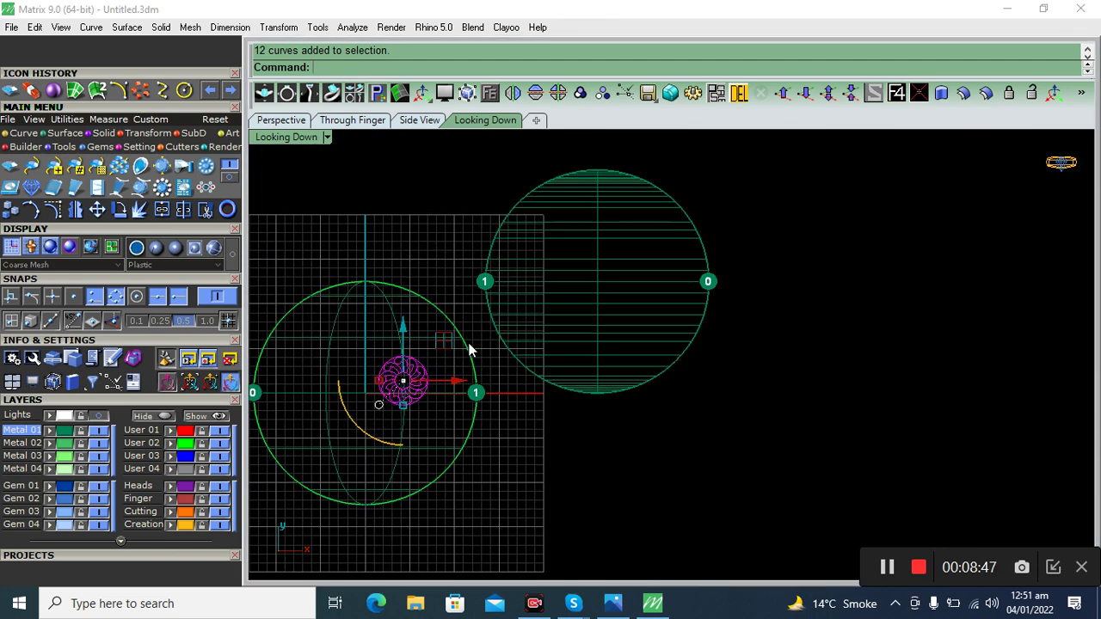
{"action": "left_click_drag", "start_coordinate": [445, 347], "coordinate": [656, 376]}
{"action": "key", "text": "ctrl+z"}
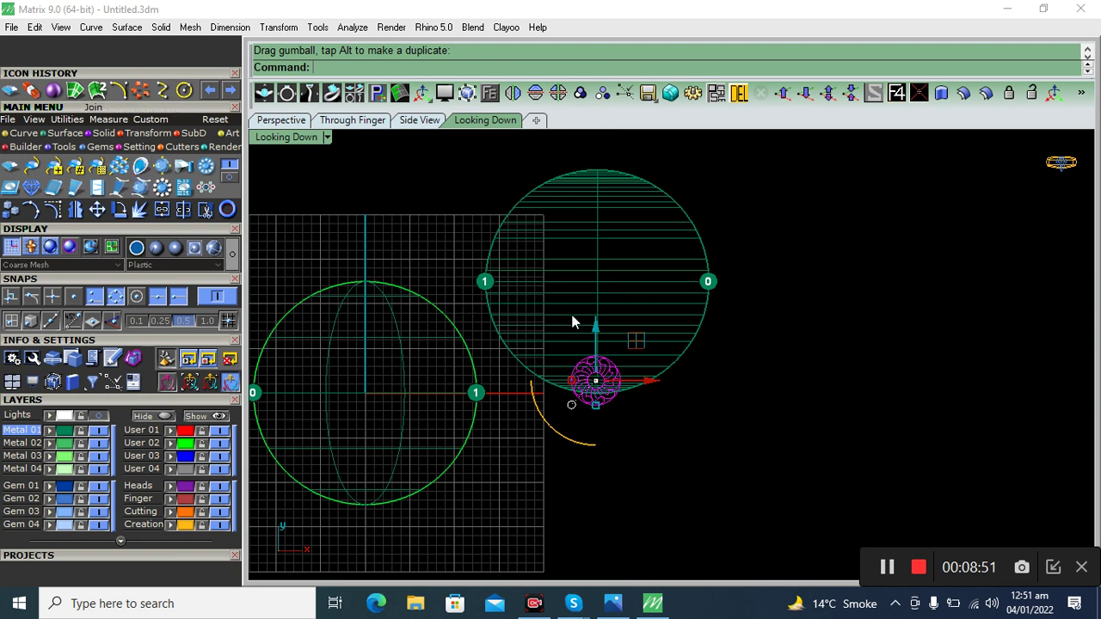
{"action": "left_click", "coordinate": [621, 301]}
{"action": "left_click_drag", "start_coordinate": [621, 301], "coordinate": [701, 301]}
Group the swirl flower with its arc and move it right onto the disc.
{"action": "left_click", "coordinate": [602, 404]}
{"action": "left_click_drag", "start_coordinate": [662, 497], "coordinate": [559, 332], "text": "ctrl"}
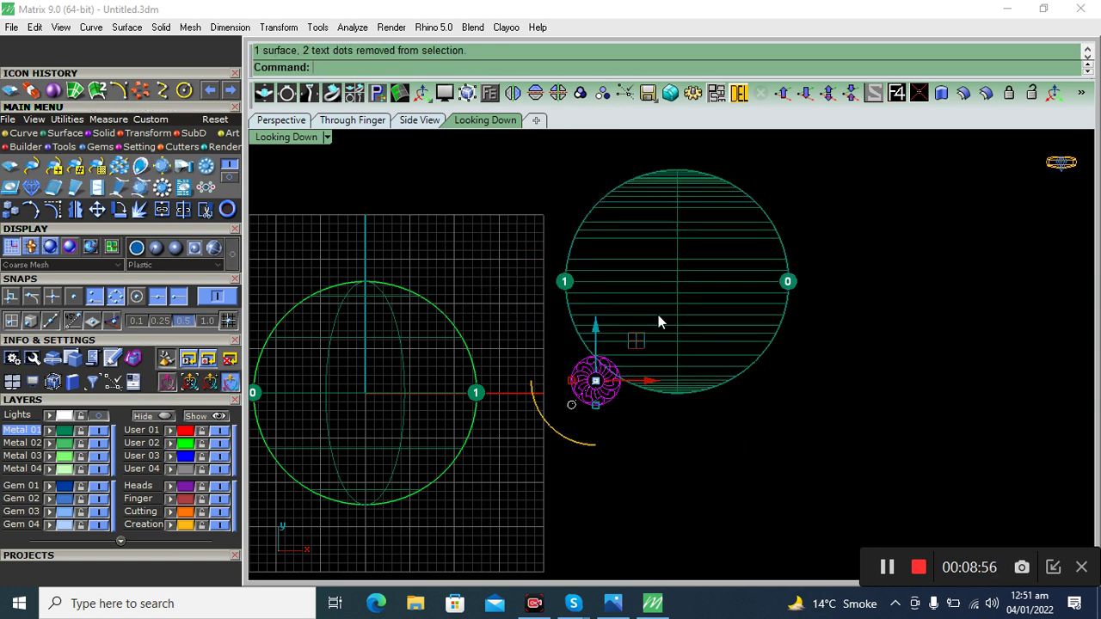
{"action": "left_click", "coordinate": [581, 94]}
{"action": "left_click_drag", "start_coordinate": [649, 380], "coordinate": [731, 381]}
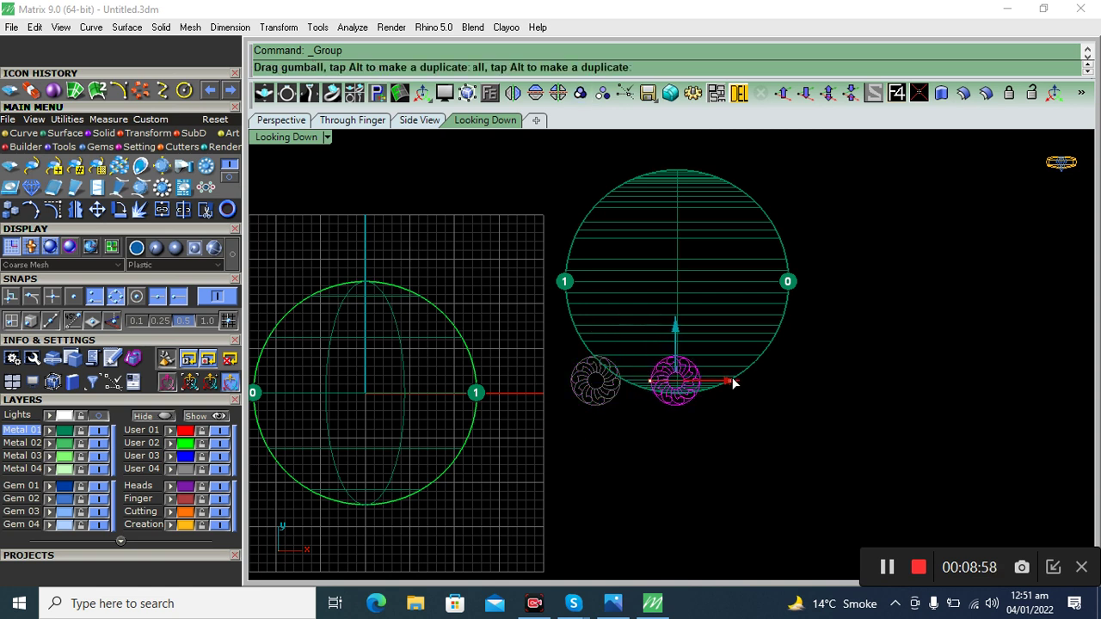
Draw a horizontal guide line across the disc from its left midpoint.
{"action": "left_click", "coordinate": [24, 135]}
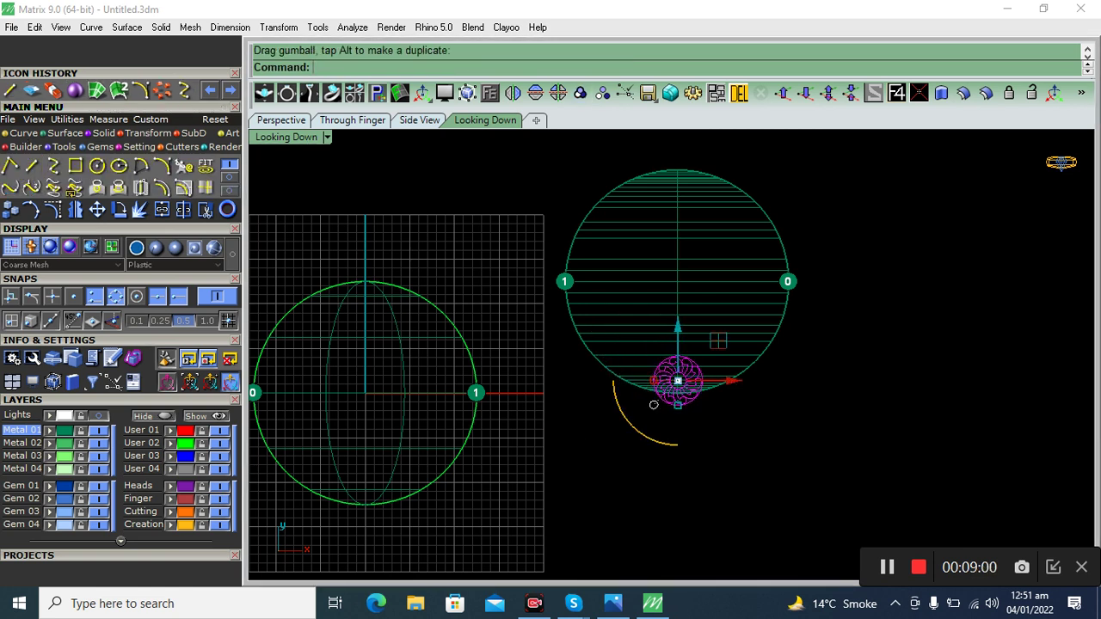
{"action": "left_click", "coordinate": [30, 166]}
{"action": "left_click", "coordinate": [565, 281]}
{"action": "left_click", "coordinate": [939, 281]}
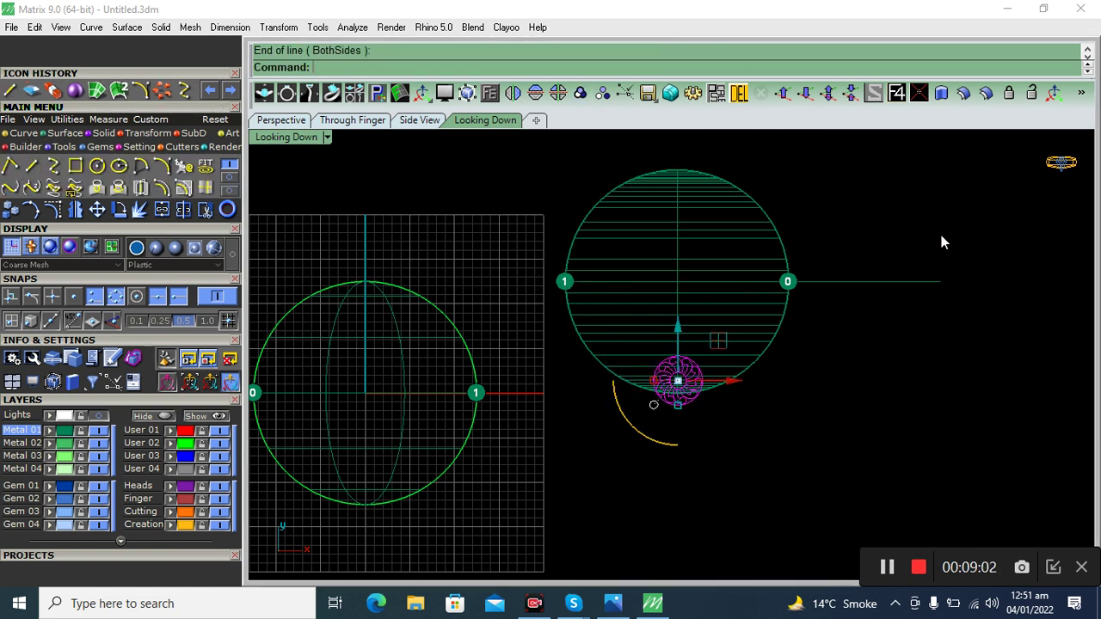
{"action": "left_click", "coordinate": [809, 282]}
{"action": "left_click_drag", "start_coordinate": [767, 289], "coordinate": [727, 291]}
Move the flower pattern up to the centre of the disc.
{"action": "left_click", "coordinate": [680, 403]}
{"action": "scroll", "coordinate": [683, 326], "scroll_direction": "up", "scroll_amount": 3}
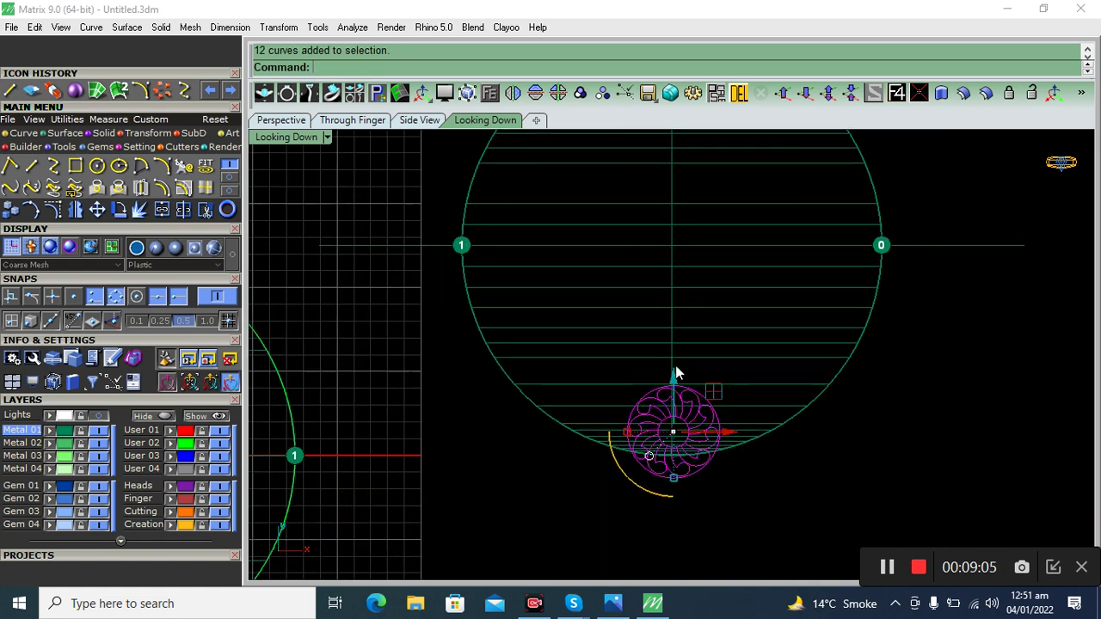
{"action": "left_click_drag", "start_coordinate": [680, 361], "coordinate": [674, 206]}
{"action": "left_click", "coordinate": [745, 281]}
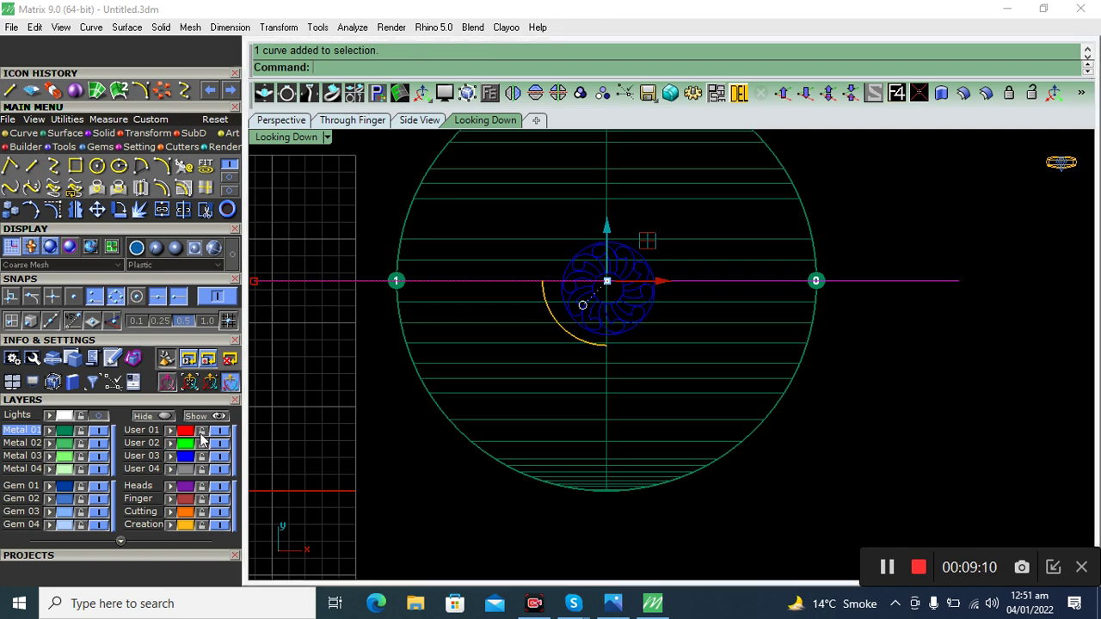
{"action": "scroll", "coordinate": [636, 332], "scroll_direction": "up", "scroll_amount": 2}
{"action": "left_click", "coordinate": [631, 311]}
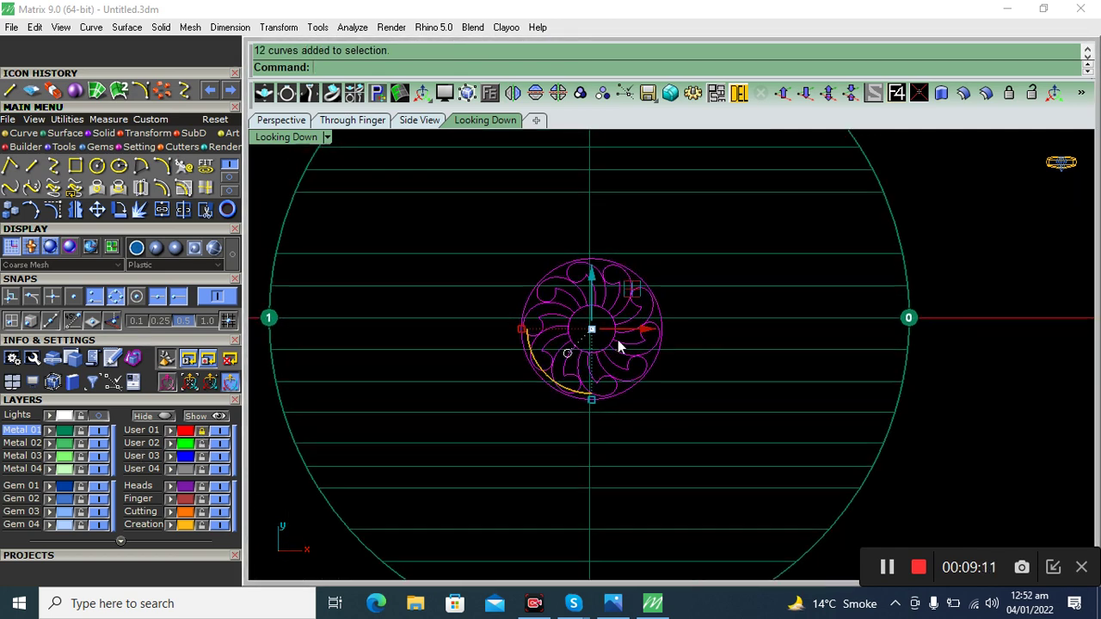
{"action": "left_click_drag", "start_coordinate": [593, 277], "coordinate": [598, 266]}
{"action": "left_click", "coordinate": [682, 232]}
{"action": "scroll", "coordinate": [604, 252], "scroll_direction": "up", "scroll_amount": 2}
{"action": "left_click", "coordinate": [603, 243]}
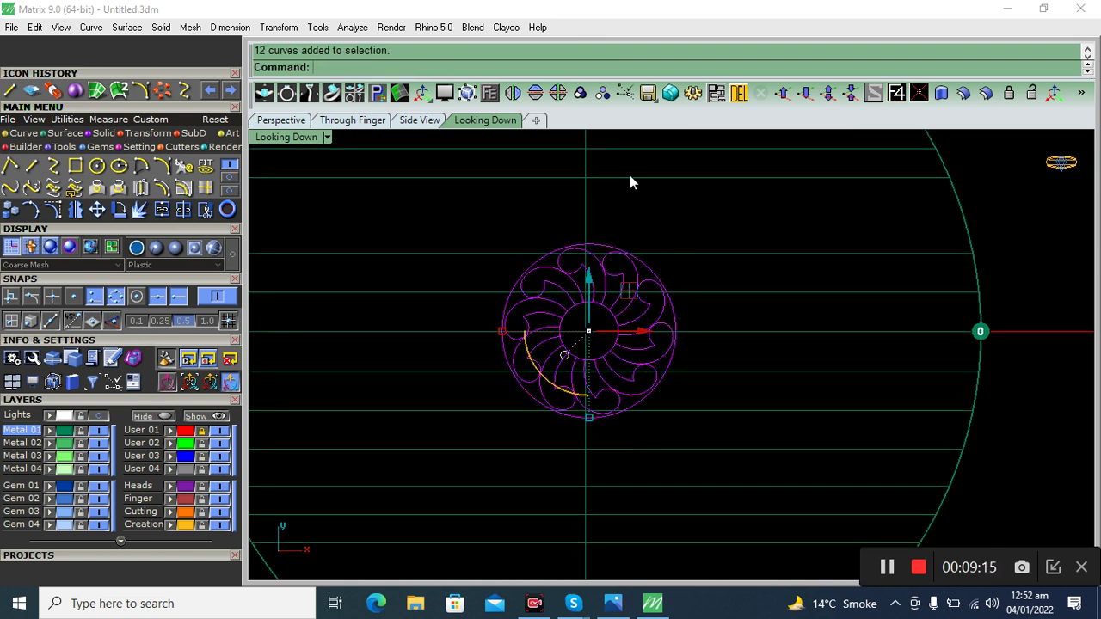
Ungroup the flower, delete its surrounding circle, and select everything.
{"action": "left_click", "coordinate": [602, 93]}
{"action": "scroll", "coordinate": [597, 232], "scroll_direction": "up", "scroll_amount": 2}
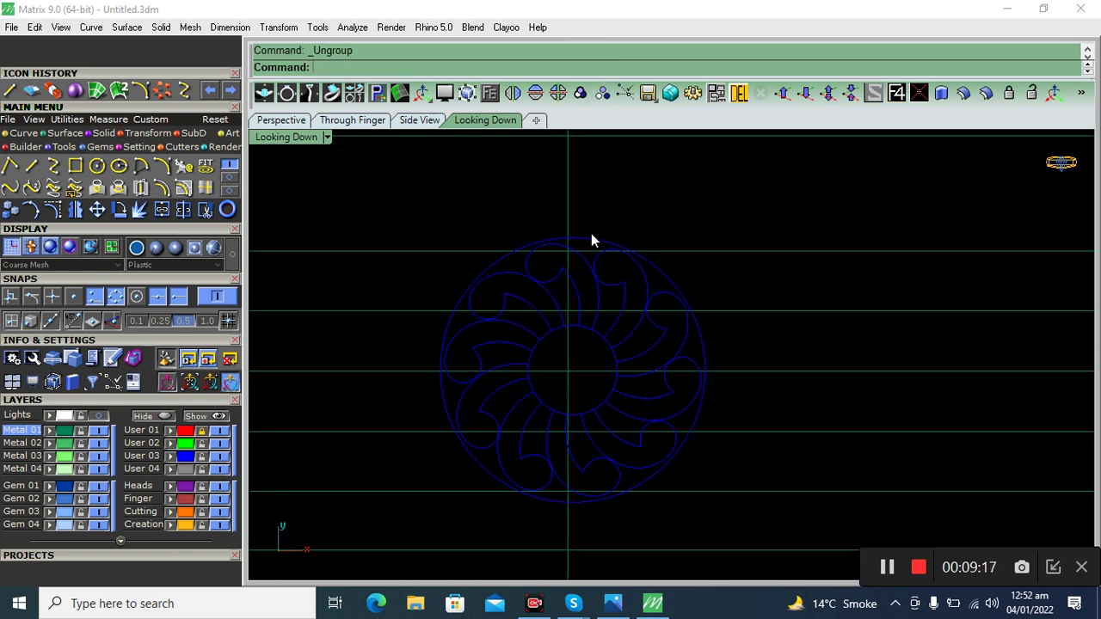
{"action": "left_click", "coordinate": [584, 239]}
{"action": "left_click", "coordinate": [740, 92]}
{"action": "scroll", "coordinate": [619, 274], "scroll_direction": "down", "scroll_amount": 3}
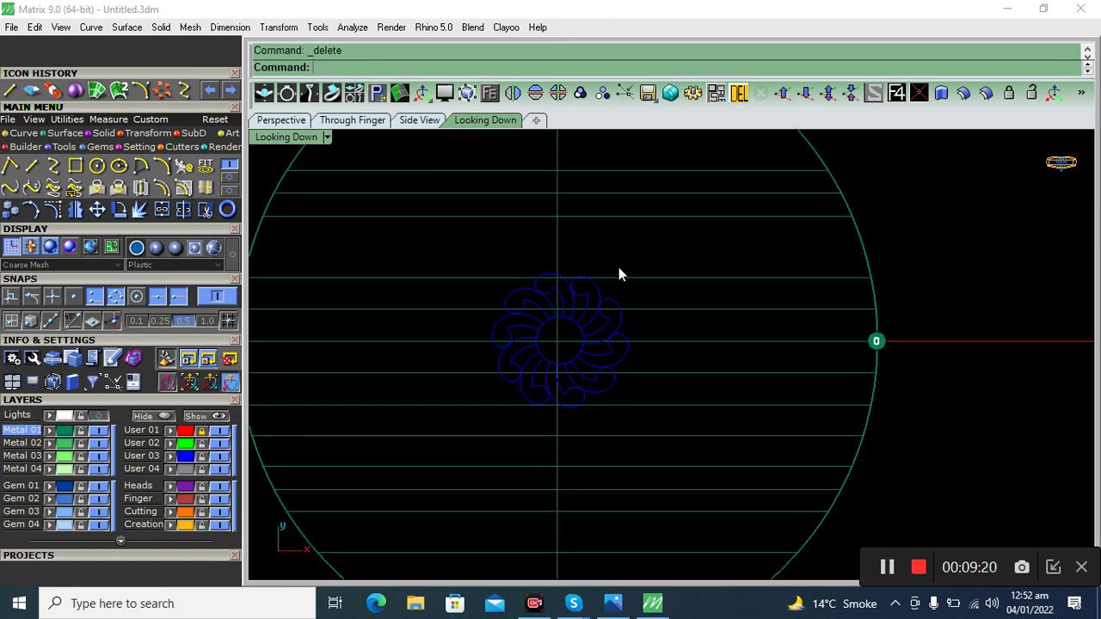
{"action": "key", "text": "ctrl+a"}
Deselect the dome outline and dots, then group the flower's curves.
{"action": "left_click_drag", "start_coordinate": [935, 219], "coordinate": [761, 454], "text": "ctrl"}
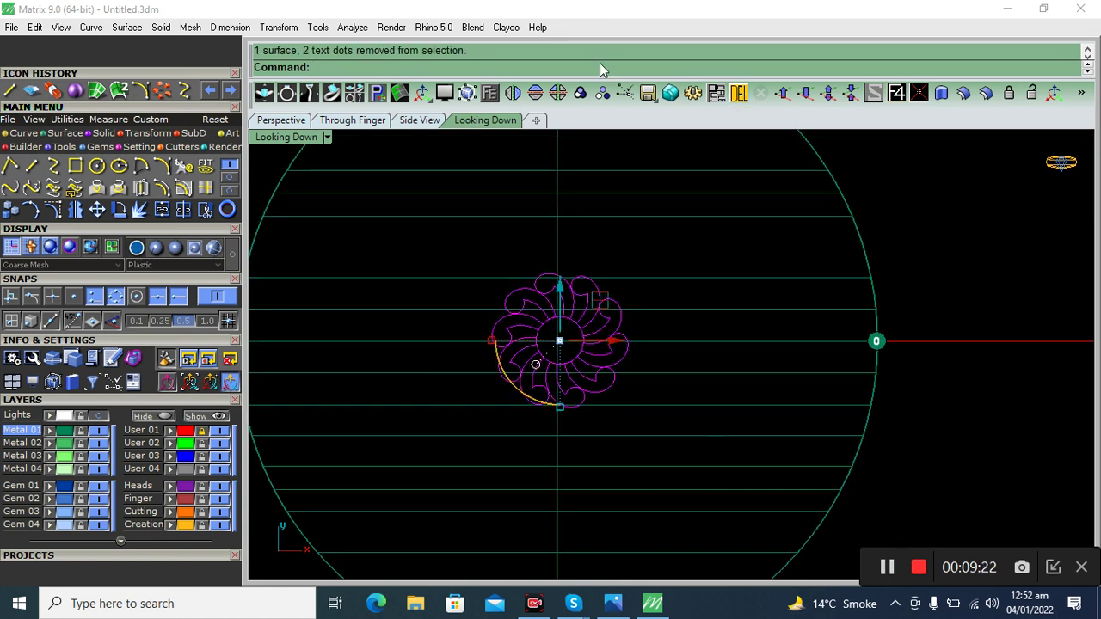
{"action": "left_click", "coordinate": [582, 93]}
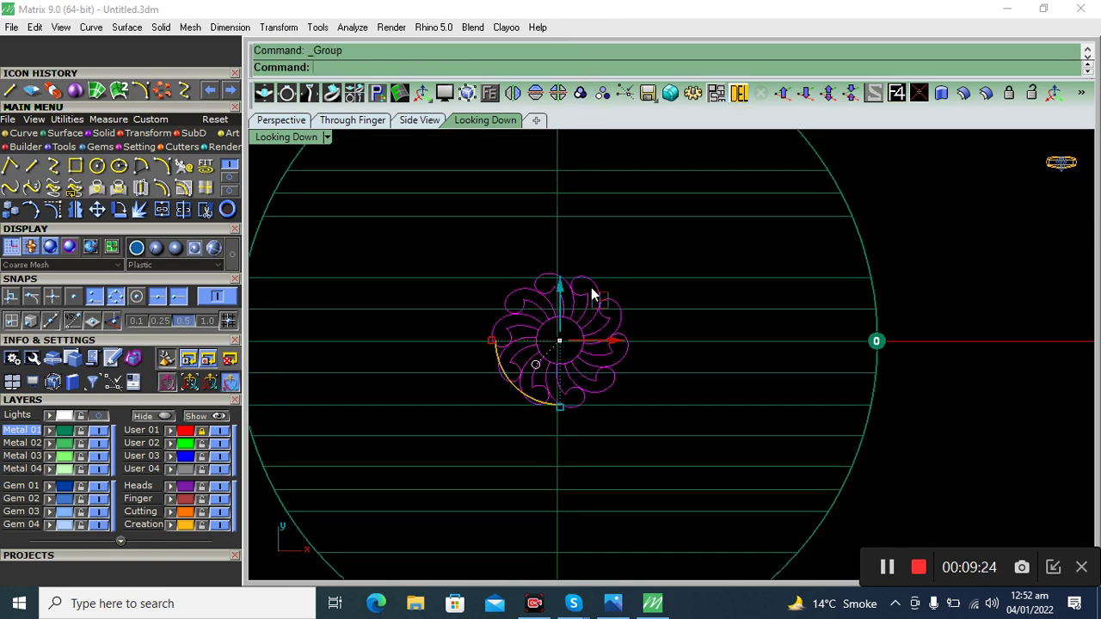
{"action": "scroll", "coordinate": [592, 294], "scroll_direction": "down", "scroll_amount": 3}
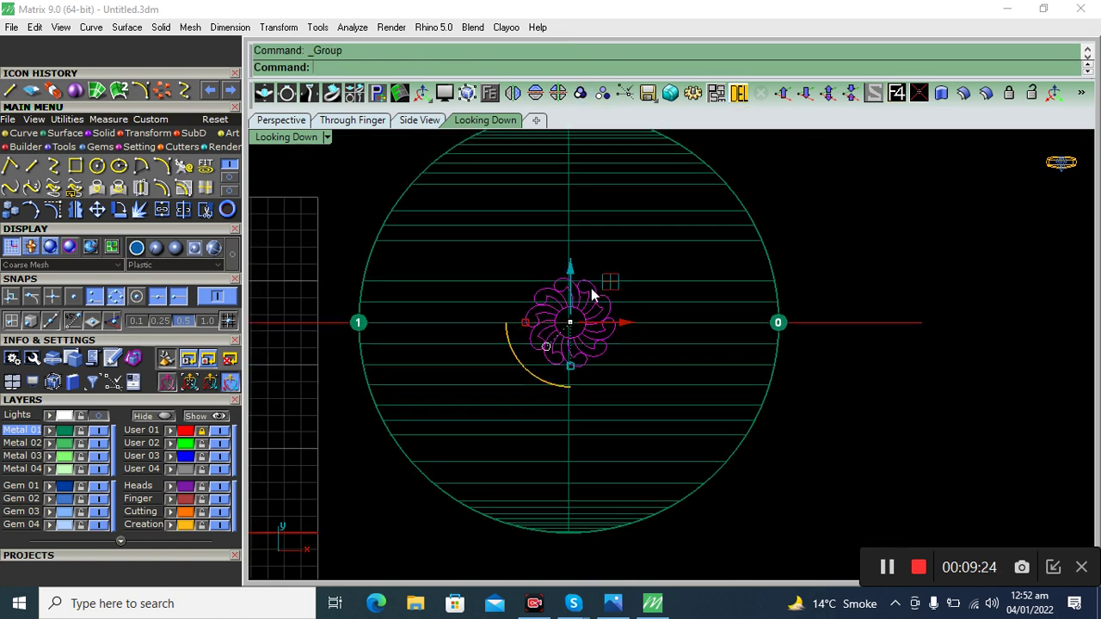
Copy the flower twice to the left along the disc's centreline.
{"action": "left_click", "coordinate": [10, 209]}
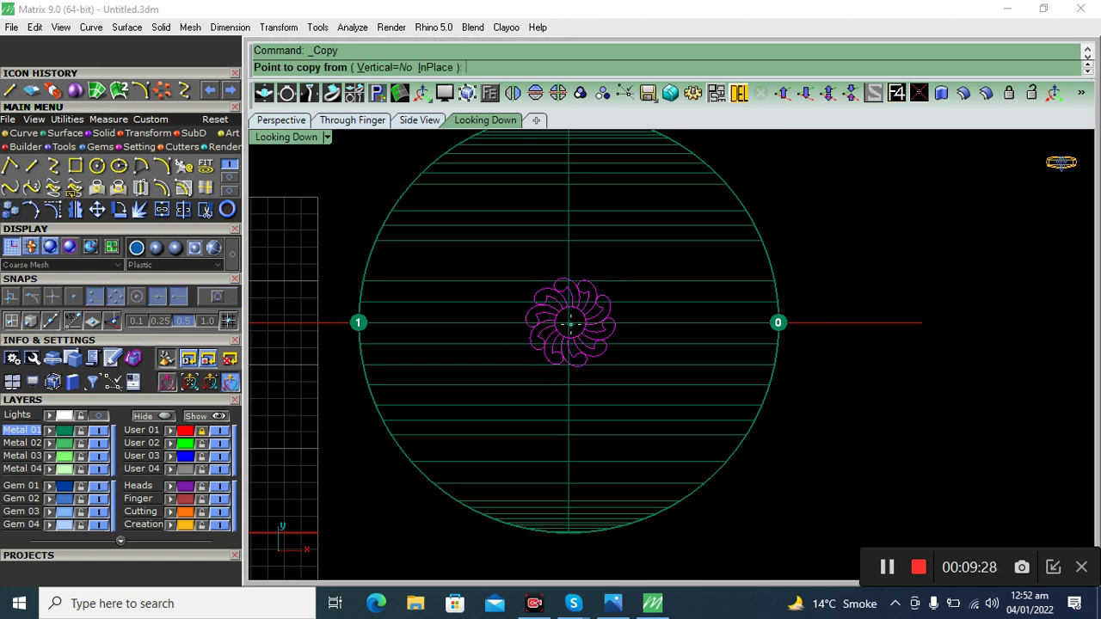
{"action": "scroll", "coordinate": [570, 323], "scroll_direction": "up", "scroll_amount": 2}
{"action": "left_click", "coordinate": [520, 337]}
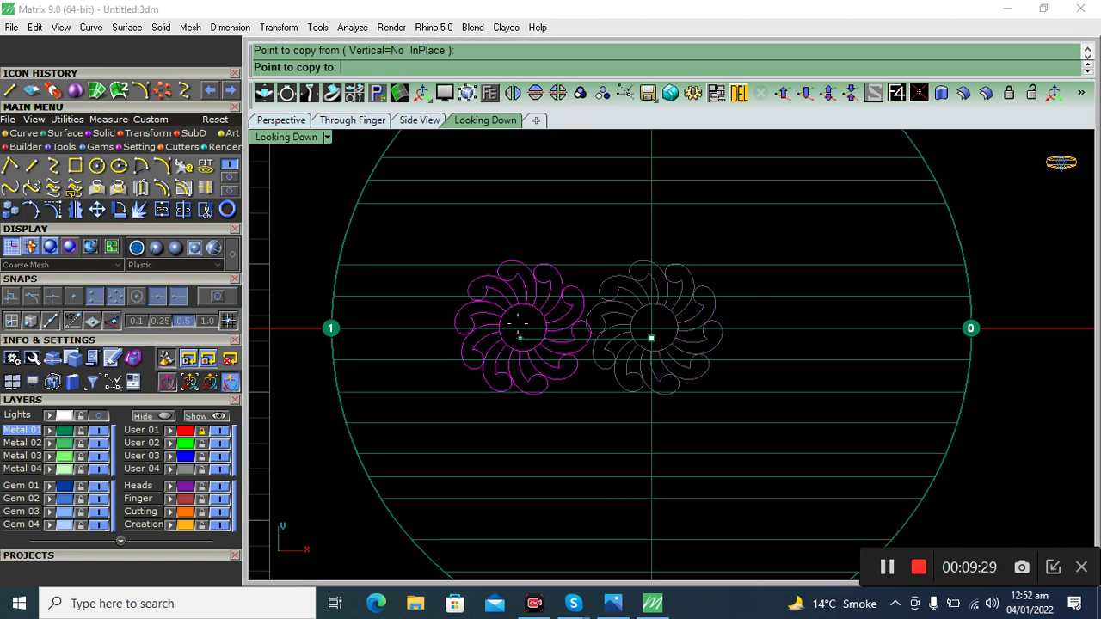
{"action": "left_click", "coordinate": [516, 337]}
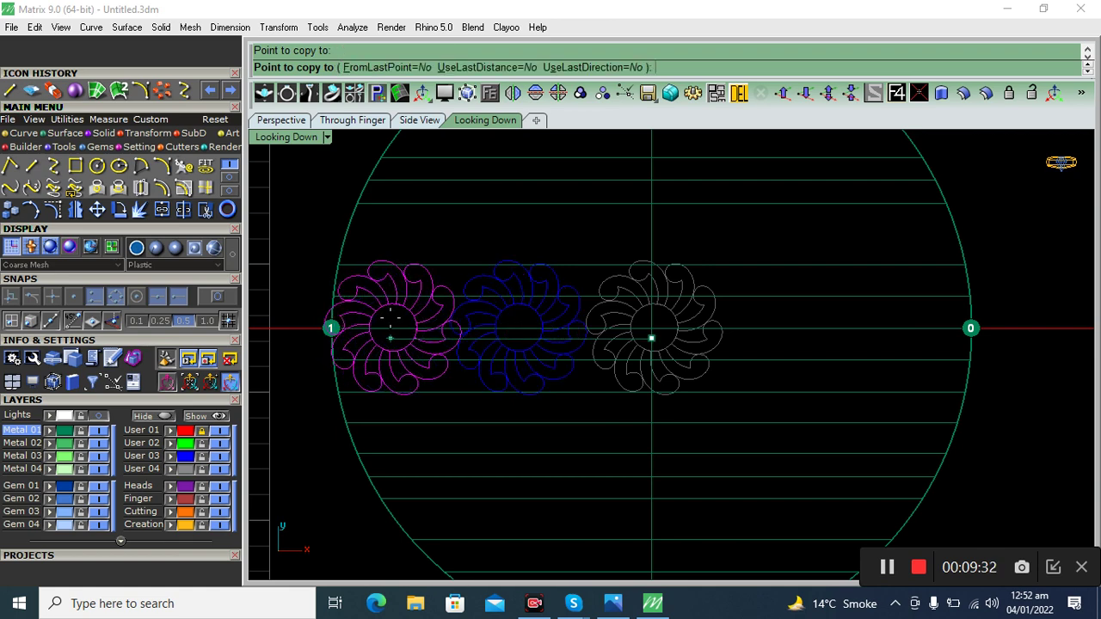
{"action": "left_click", "coordinate": [386, 337]}
{"action": "key", "text": "Return"}
Try rotating the leftmost flower copy, then undo the rotation.
{"action": "scroll", "coordinate": [391, 295], "scroll_direction": "up", "scroll_amount": 2}
{"action": "left_click", "coordinate": [393, 300]}
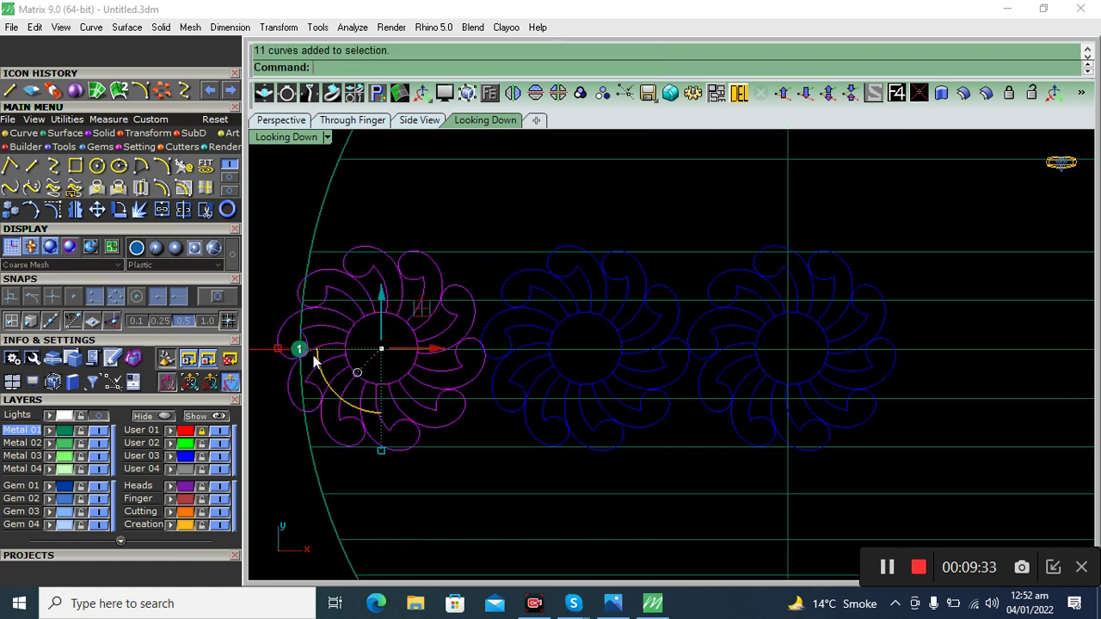
{"action": "mouse_move", "coordinate": [283, 355]}
{"action": "left_mouse_down"}
{"action": "mouse_move", "coordinate": [436, 347]}
{"action": "mouse_move", "coordinate": [393, 430]}
{"action": "left_mouse_up"}
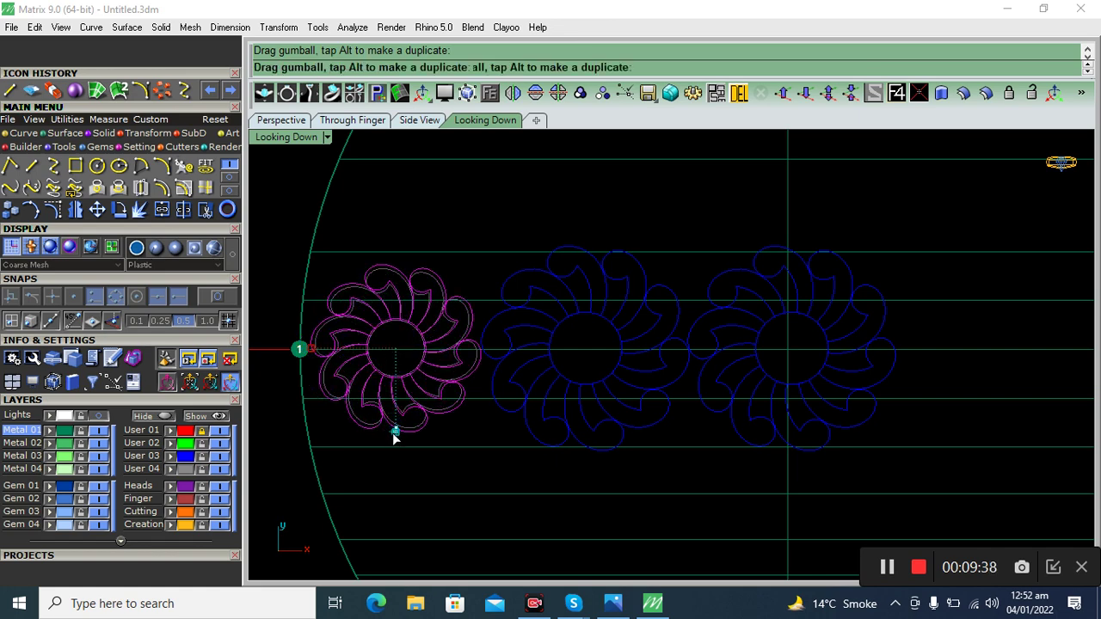
{"action": "key", "text": "ctrl+z"}
{"action": "key", "text": "ctrl+z"}
{"action": "scroll", "coordinate": [503, 361], "scroll_direction": "down", "scroll_amount": 1}
{"action": "key", "text": "Left"}
{"action": "key", "text": "Left"}
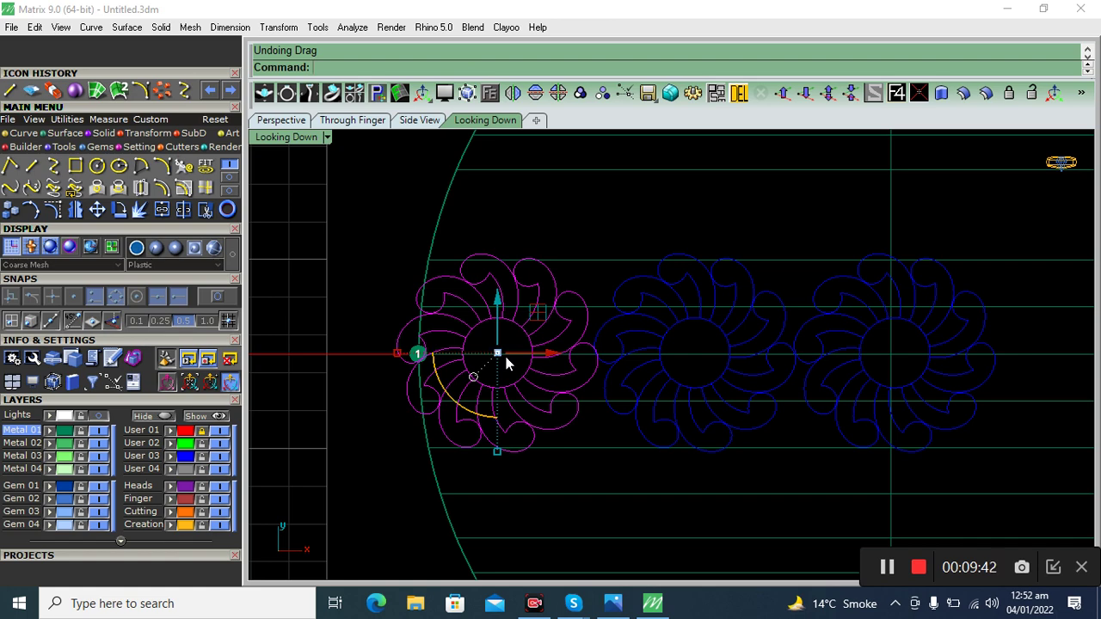
{"action": "scroll", "coordinate": [507, 363], "scroll_direction": "down", "scroll_amount": 5}
{"action": "left_click_drag", "start_coordinate": [807, 181], "coordinate": [479, 442]}
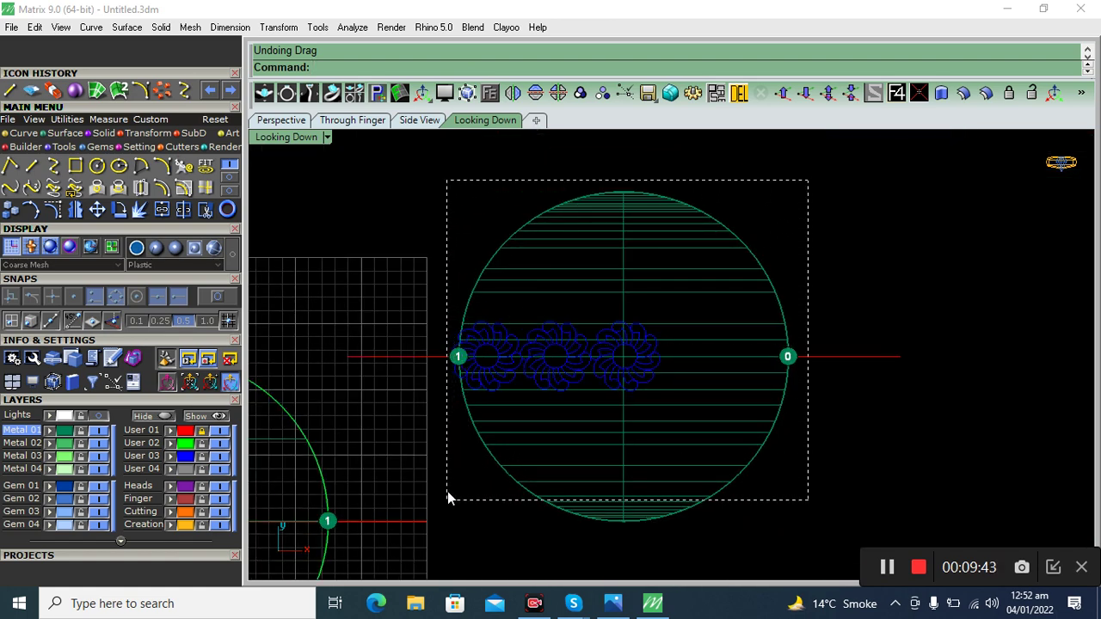
Shrink the leftmost flower about its centre with the gumball.
{"action": "left_click_drag", "start_coordinate": [447, 491], "coordinate": [447, 491]}
{"action": "scroll", "coordinate": [456, 344], "scroll_direction": "up", "scroll_amount": 2}
{"action": "scroll", "coordinate": [456, 344], "scroll_direction": "up", "scroll_amount": 3}
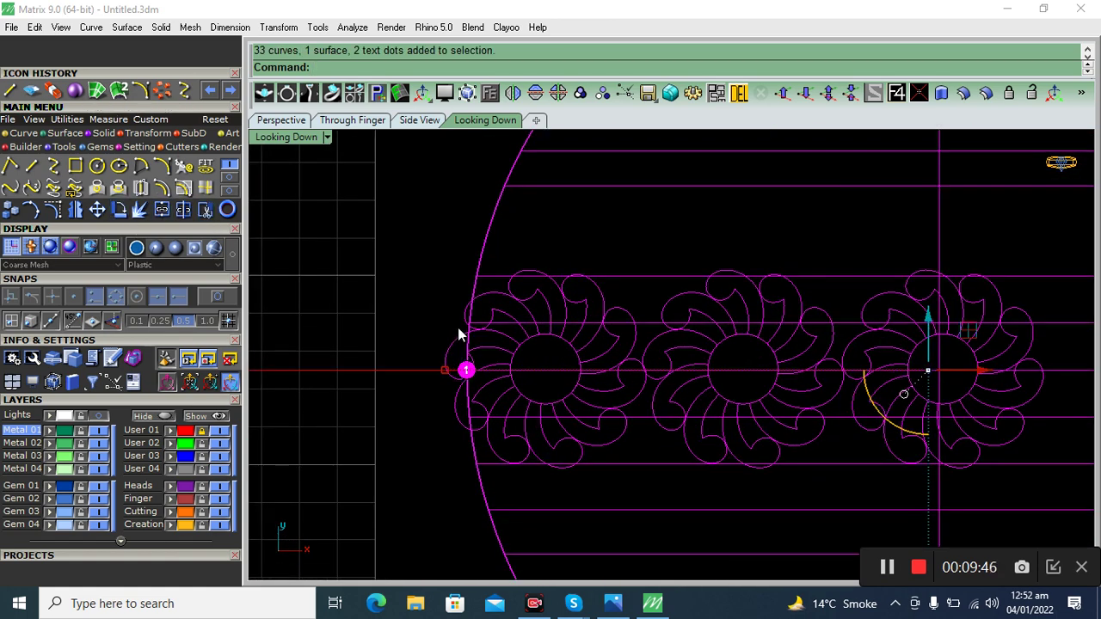
{"action": "scroll", "coordinate": [459, 335], "scroll_direction": "up", "scroll_amount": 2}
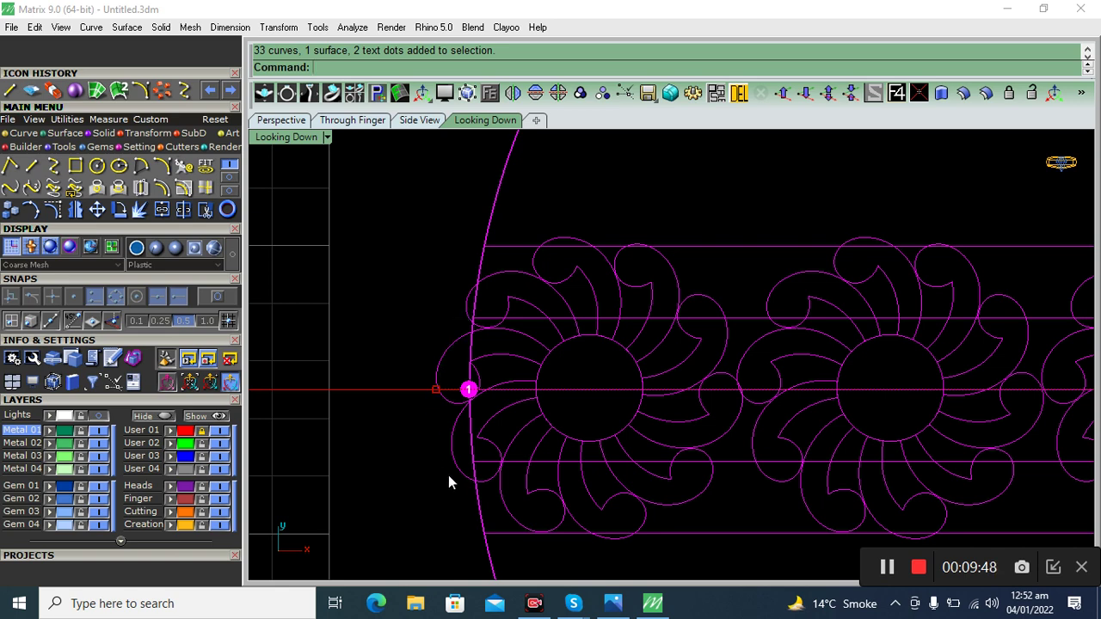
{"action": "left_click", "coordinate": [430, 487]}
{"action": "left_click", "coordinate": [533, 418]}
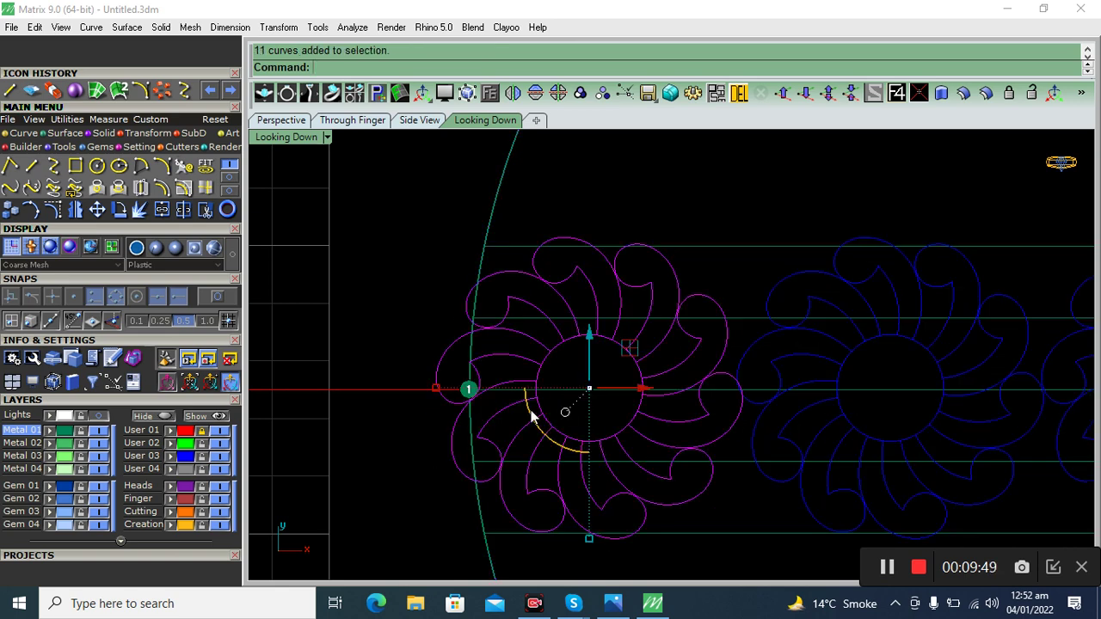
{"action": "left_click_drag", "start_coordinate": [436, 392], "coordinate": [462, 389]}
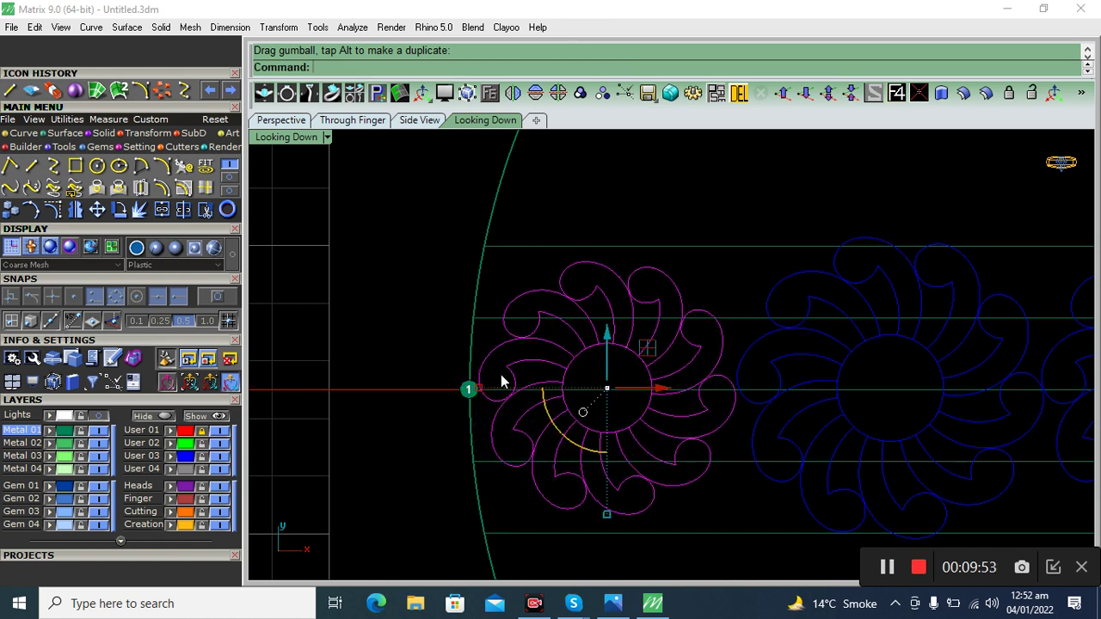
{"action": "scroll", "coordinate": [508, 378], "scroll_direction": "down", "scroll_amount": 5}
{"action": "right_click_drag", "start_coordinate": [664, 385], "coordinate": [568, 382]}
Mirror the two left flowers across the centre line using End snap.
{"action": "left_click", "coordinate": [556, 349], "text": "shift"}
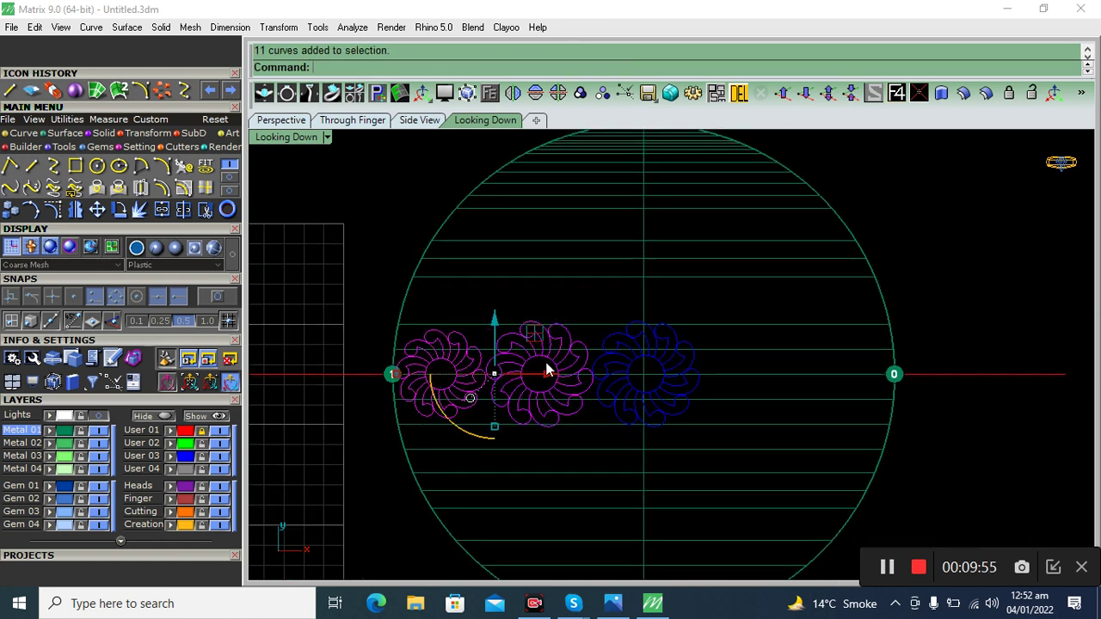
{"action": "left_click", "coordinate": [76, 209]}
{"action": "left_click", "coordinate": [213, 299]}
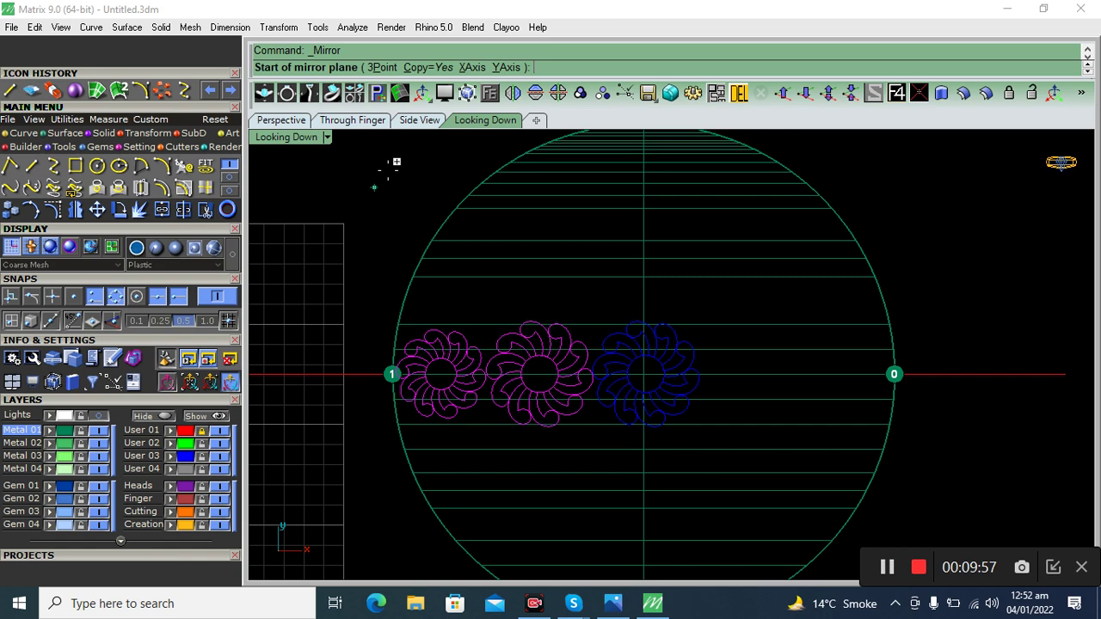
{"action": "scroll", "coordinate": [393, 172], "scroll_direction": "down", "scroll_amount": 3}
{"action": "left_click", "coordinate": [523, 412]}
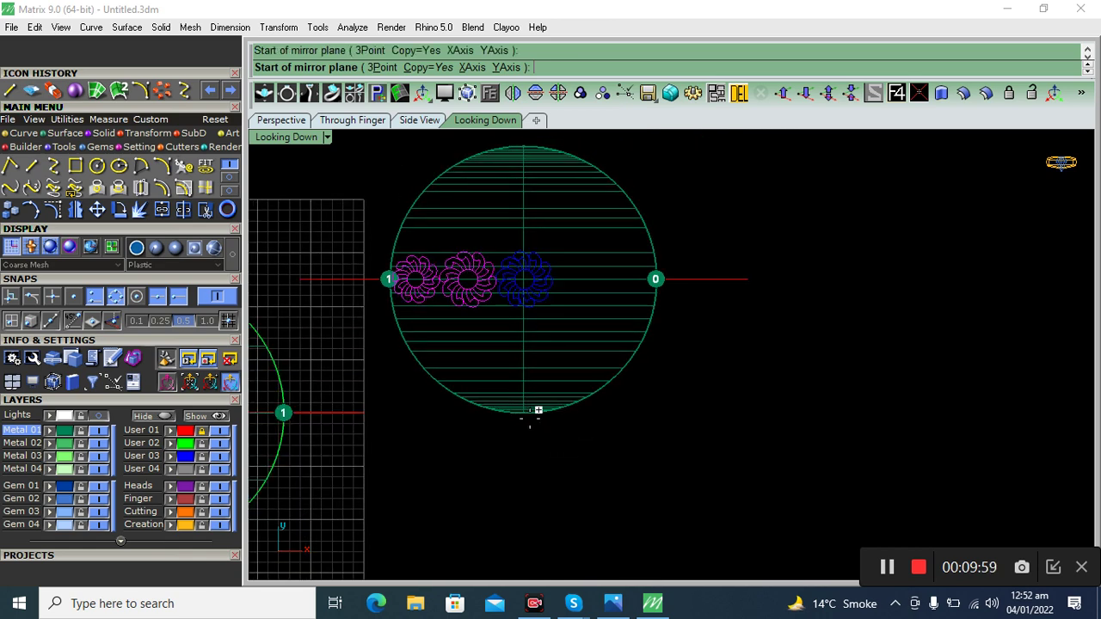
{"action": "left_click", "coordinate": [516, 469]}
{"action": "scroll", "coordinate": [522, 263], "scroll_direction": "up", "scroll_amount": 5}
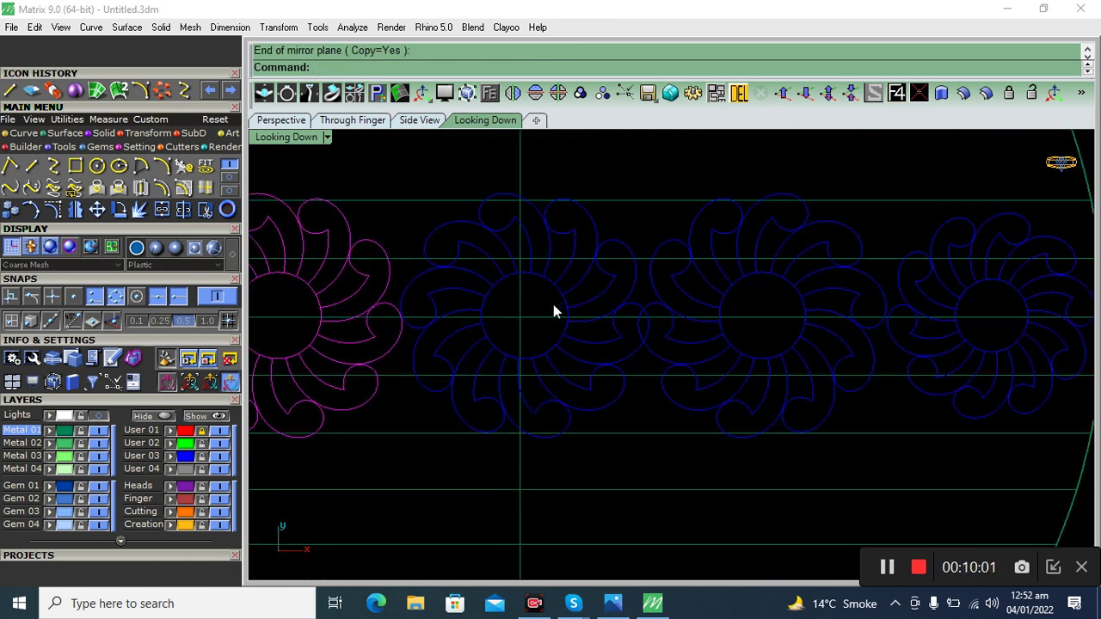
Shrink the centre flower slightly and select everything inside the dome except its outline.
{"action": "left_click", "coordinate": [563, 323]}
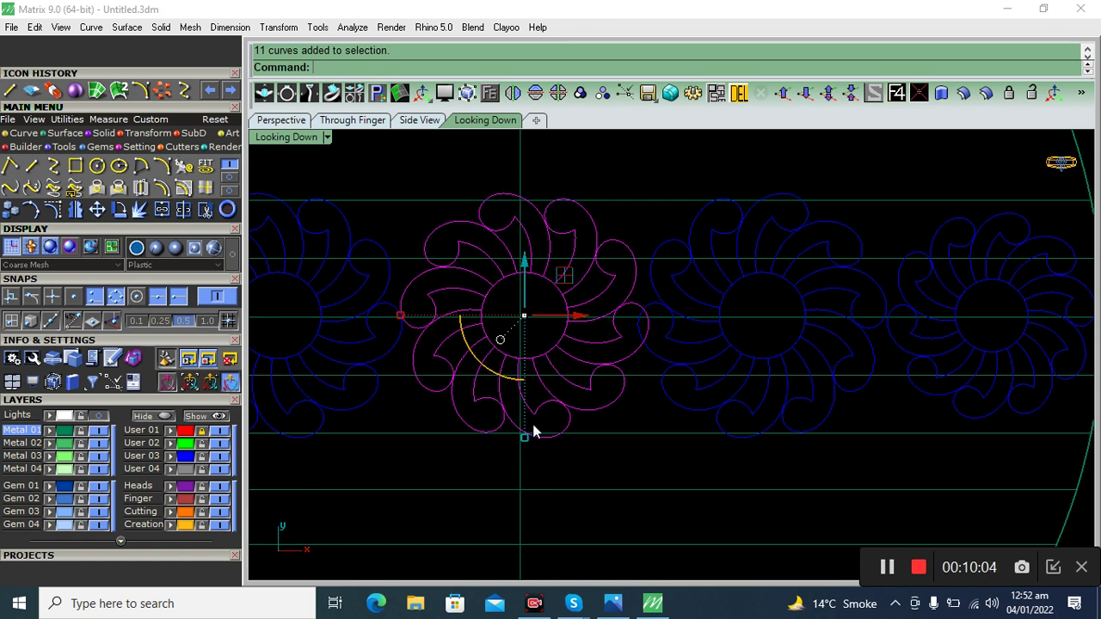
{"action": "left_click_drag", "start_coordinate": [525, 440], "coordinate": [525, 430], "text": "shift"}
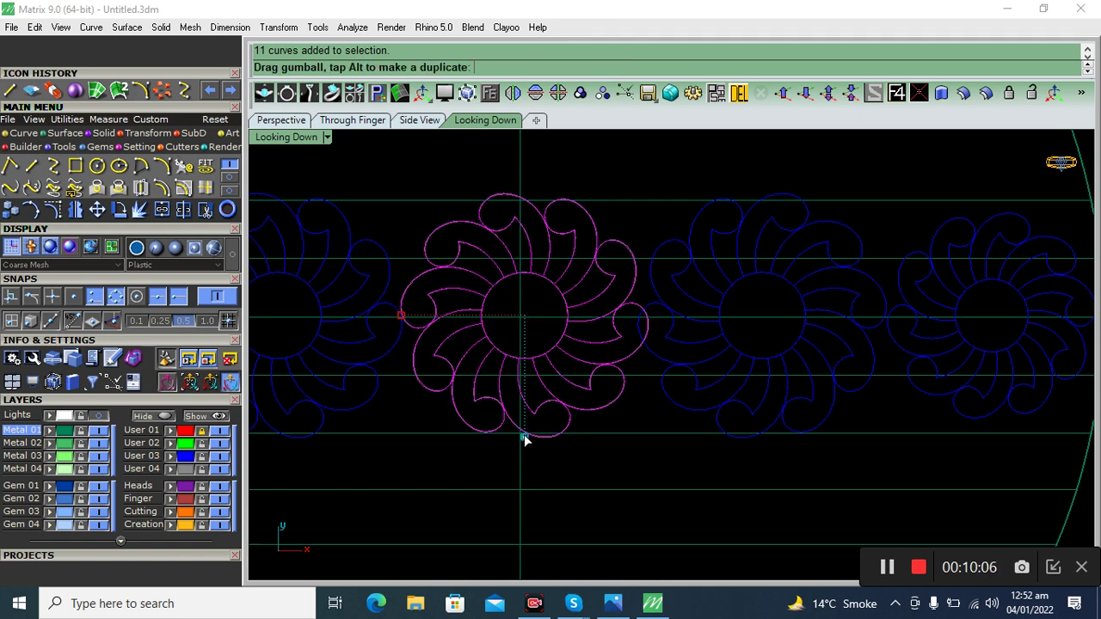
{"action": "left_click_drag", "start_coordinate": [594, 323], "coordinate": [576, 319]}
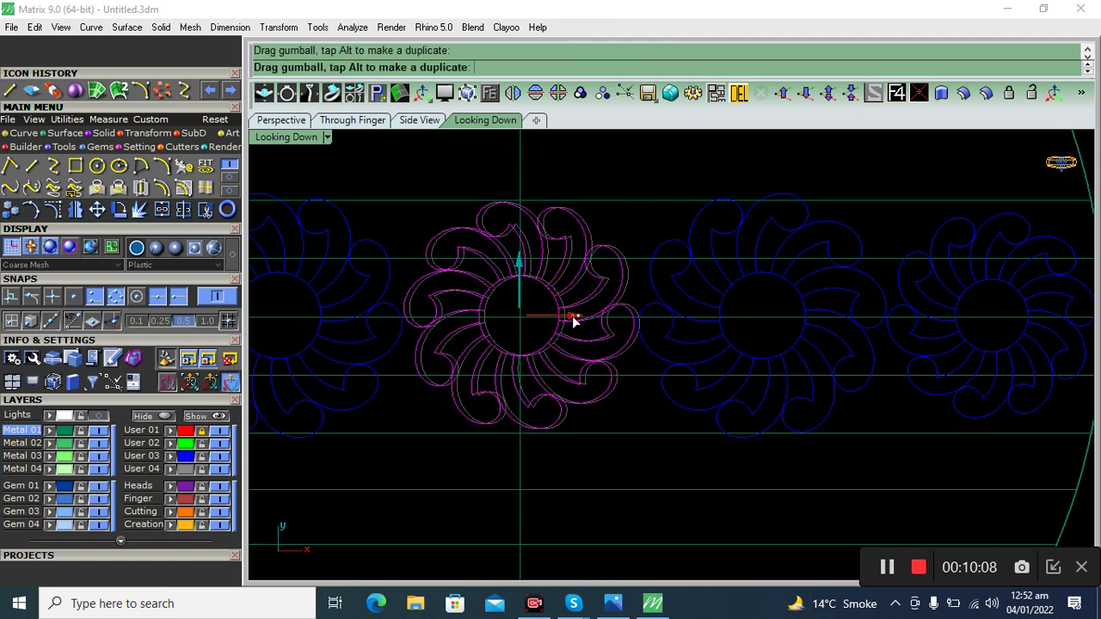
{"action": "scroll", "coordinate": [538, 372], "scroll_direction": "down", "scroll_amount": 5}
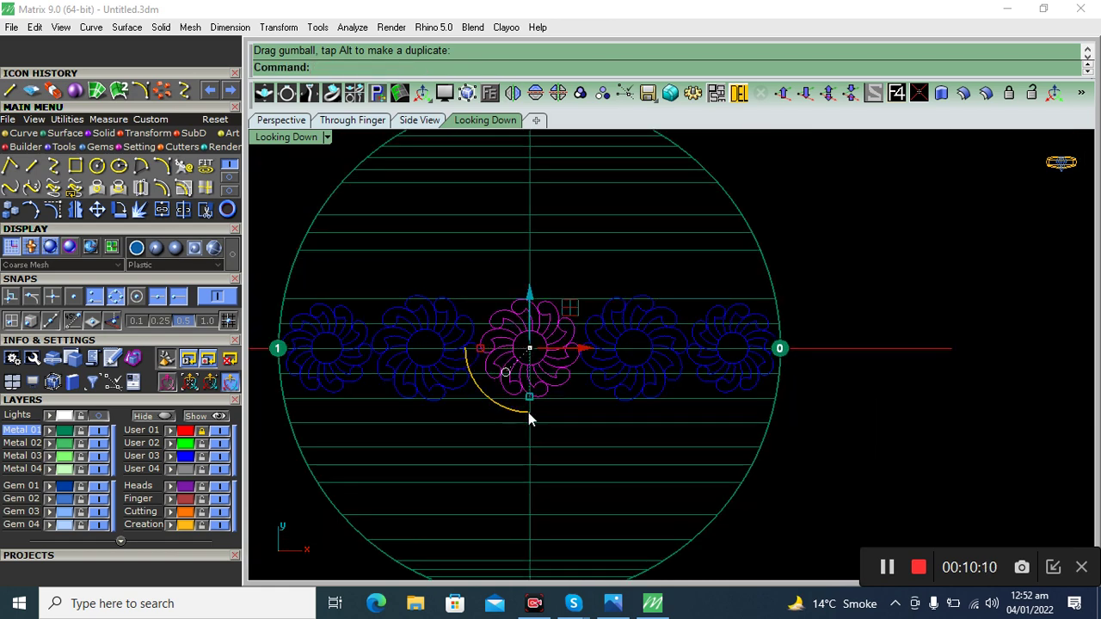
{"action": "left_click_drag", "start_coordinate": [831, 273], "coordinate": [386, 373]}
{"action": "left_click_drag", "start_coordinate": [811, 518], "coordinate": [551, 425], "text": "ctrl"}
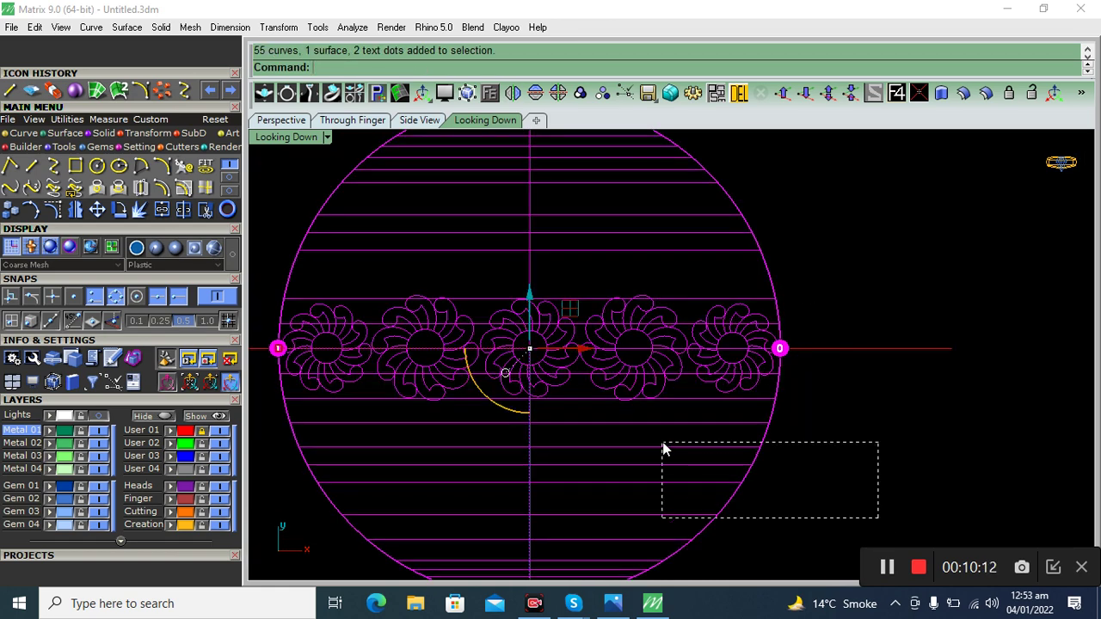
Duplicate the row of flowers in place with Copy.
{"action": "left_click", "coordinate": [11, 209]}
{"action": "right_click_drag", "start_coordinate": [611, 316], "coordinate": [653, 374]}
{"action": "left_click", "coordinate": [557, 396]}
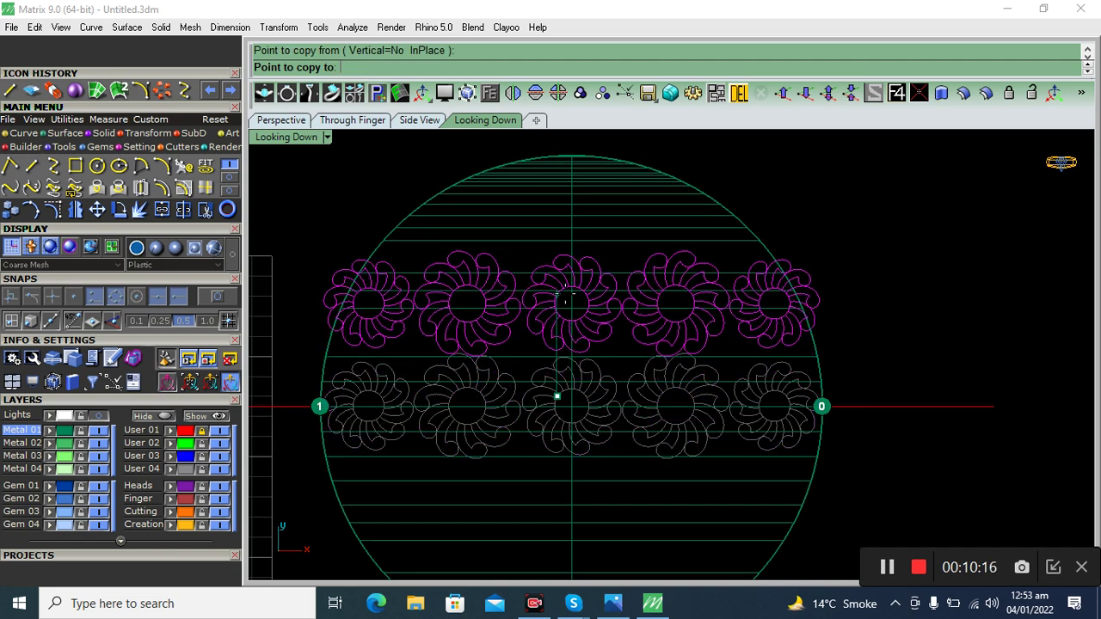
{"action": "left_click", "coordinate": [555, 395]}
{"action": "key", "text": "Return"}
Copy a single flower to two positions above the centre row.
{"action": "scroll", "coordinate": [546, 388], "scroll_direction": "up", "scroll_amount": 3}
{"action": "left_click", "coordinate": [550, 378]}
{"action": "key", "text": "Return"}
{"action": "left_click", "coordinate": [585, 414]}
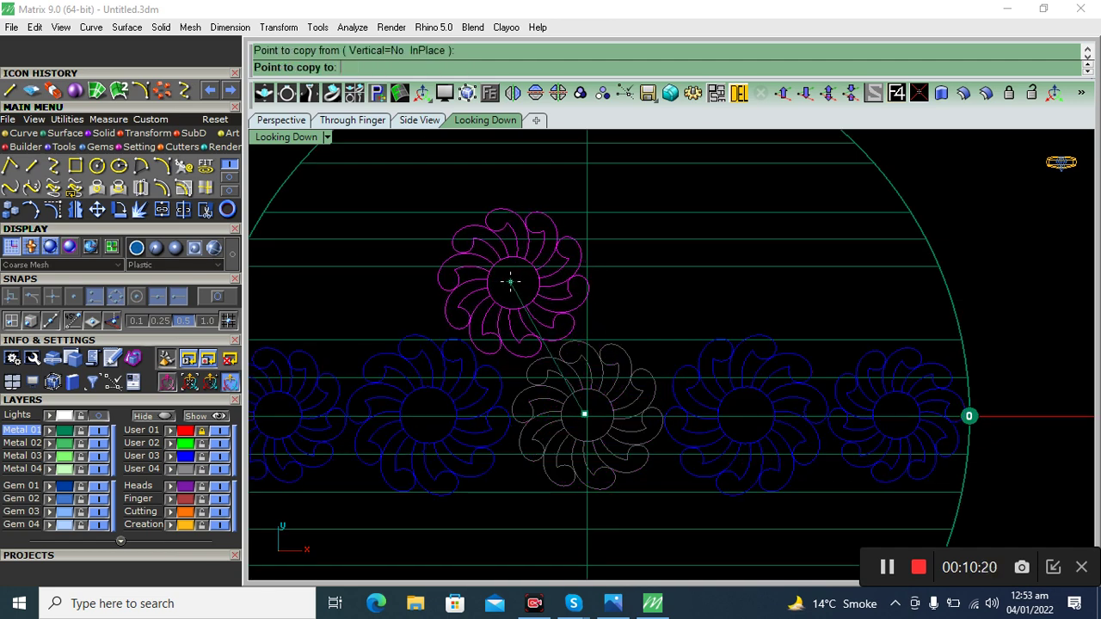
{"action": "left_click", "coordinate": [511, 281]}
{"action": "right_click_drag", "start_coordinate": [388, 295], "coordinate": [555, 315]}
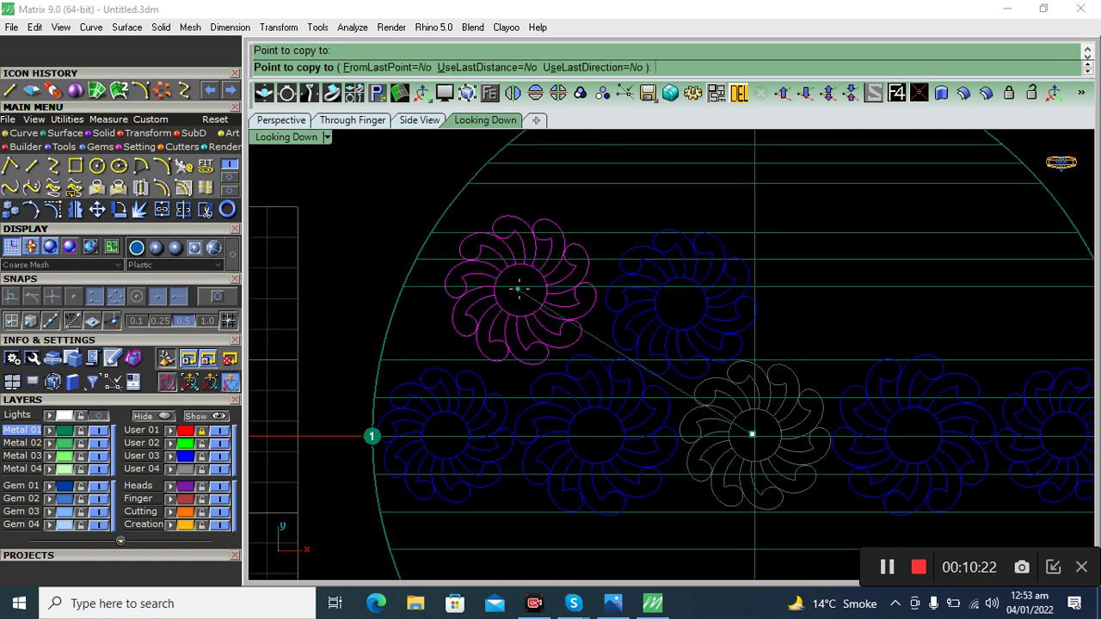
{"action": "left_click", "coordinate": [500, 296]}
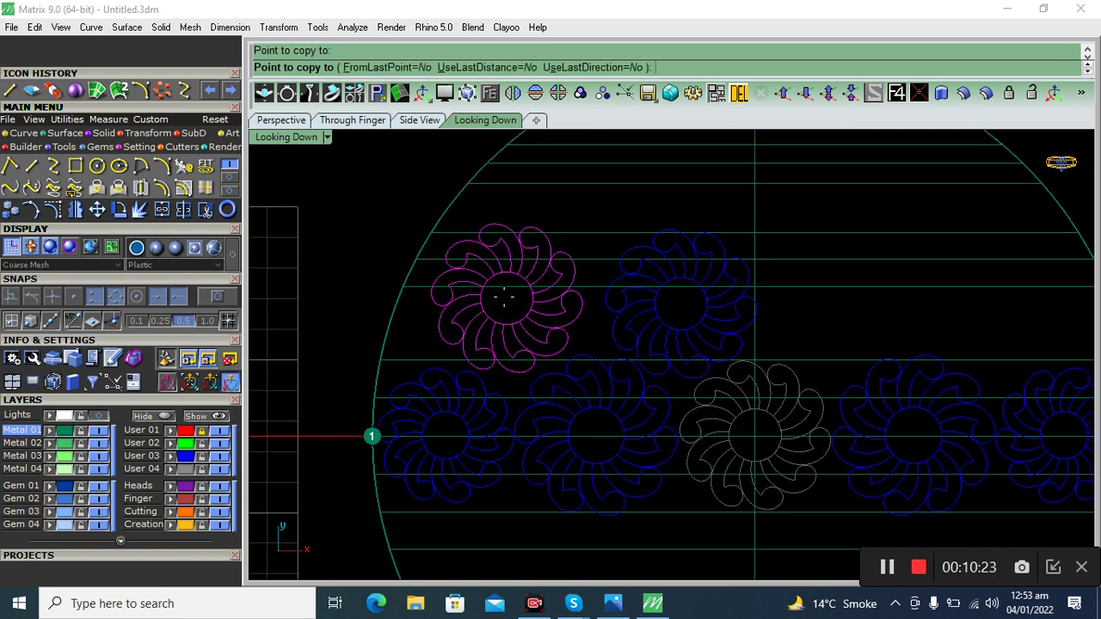
{"action": "key", "text": "Return"}
Rotate the upper-right flower, then mirror both upper flowers about the vertical axis.
{"action": "left_click", "coordinate": [658, 305]}
{"action": "left_click_drag", "start_coordinate": [705, 319], "coordinate": [676, 249]}
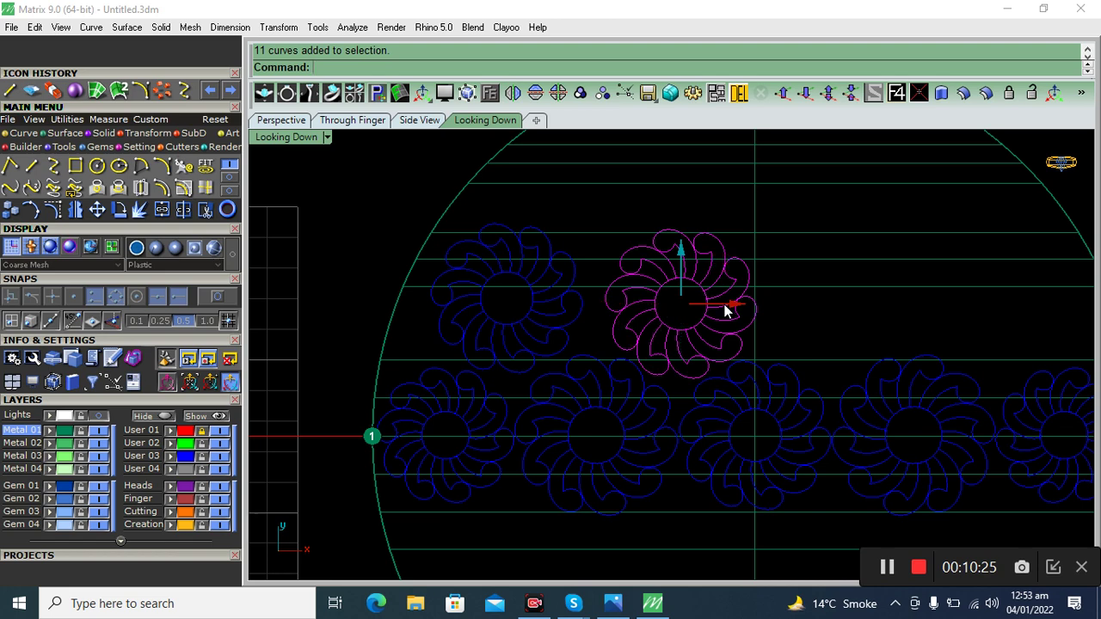
{"action": "left_click", "coordinate": [571, 325]}
{"action": "left_click", "coordinate": [651, 324], "text": "shift"}
{"action": "scroll", "coordinate": [369, 305], "scroll_direction": "down", "scroll_amount": 3}
{"action": "scroll", "coordinate": [366, 309], "scroll_direction": "down", "scroll_amount": 1}
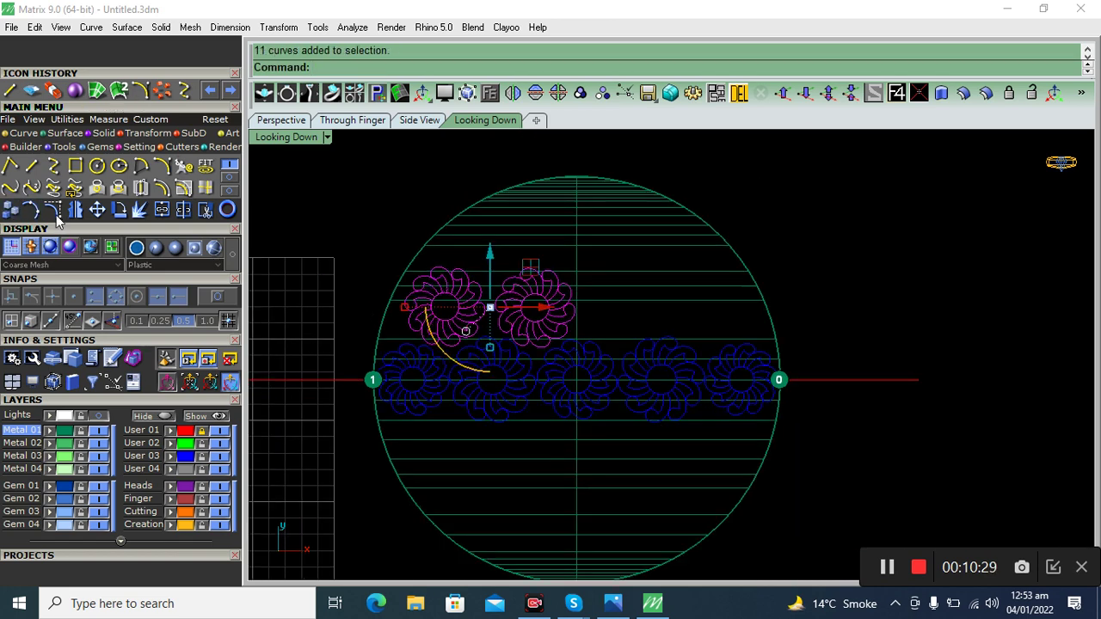
{"action": "left_click", "coordinate": [75, 208]}
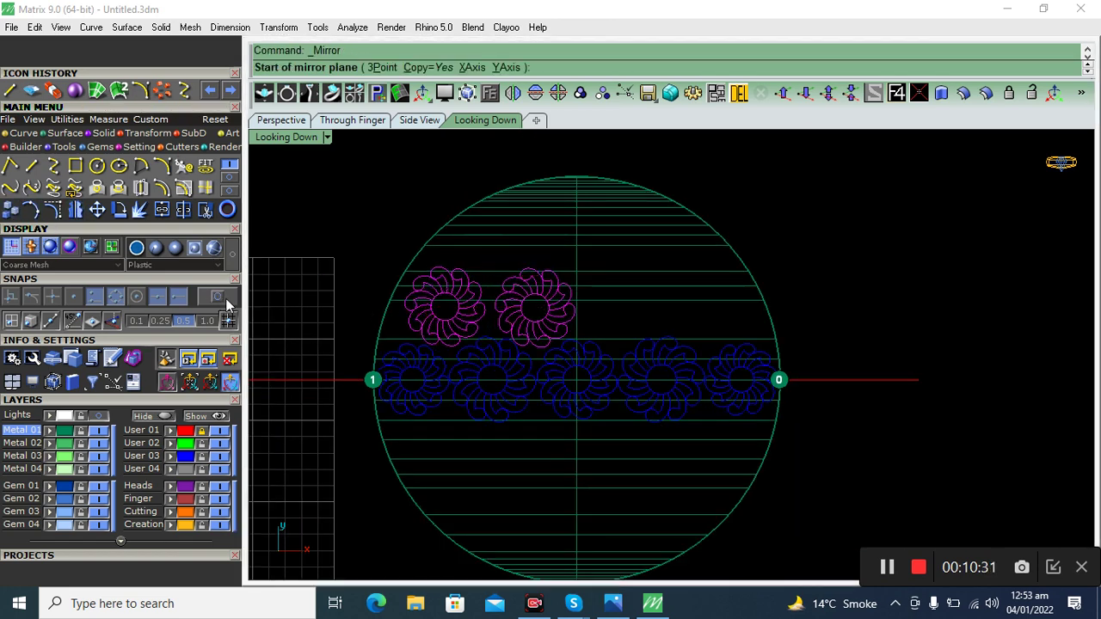
{"action": "left_click", "coordinate": [578, 164]}
{"action": "left_click", "coordinate": [577, 149]}
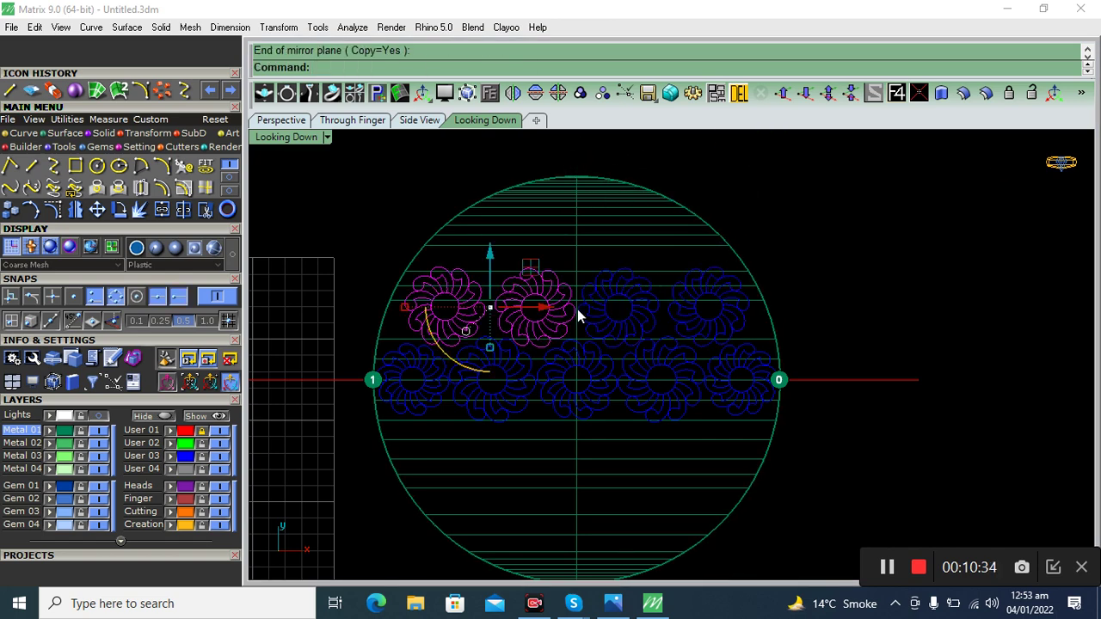
Copy the centre flower to the top centre and upper-left positions.
{"action": "left_click", "coordinate": [621, 375]}
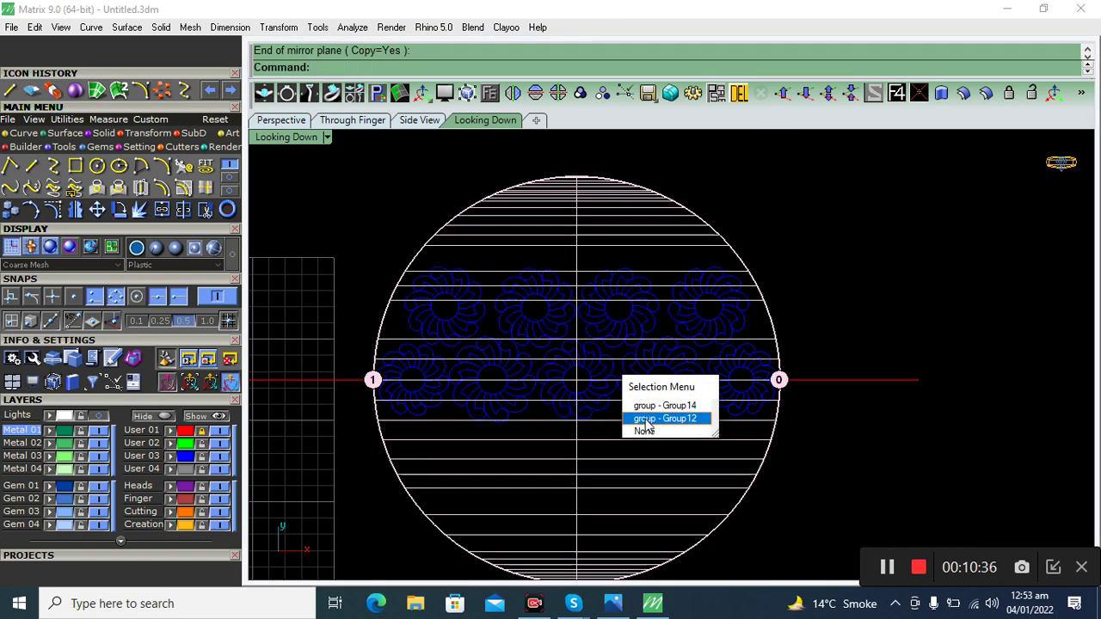
{"action": "left_click", "coordinate": [647, 407]}
{"action": "left_click", "coordinate": [10, 209]}
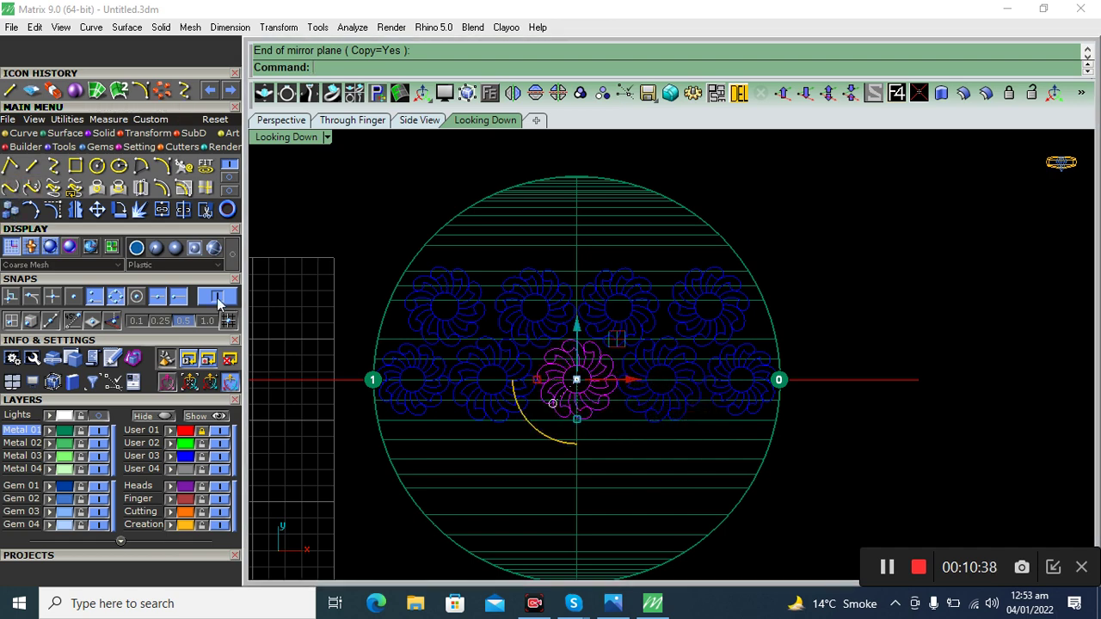
{"action": "left_click", "coordinate": [573, 400]}
{"action": "scroll", "coordinate": [596, 230], "scroll_direction": "up", "scroll_amount": 2}
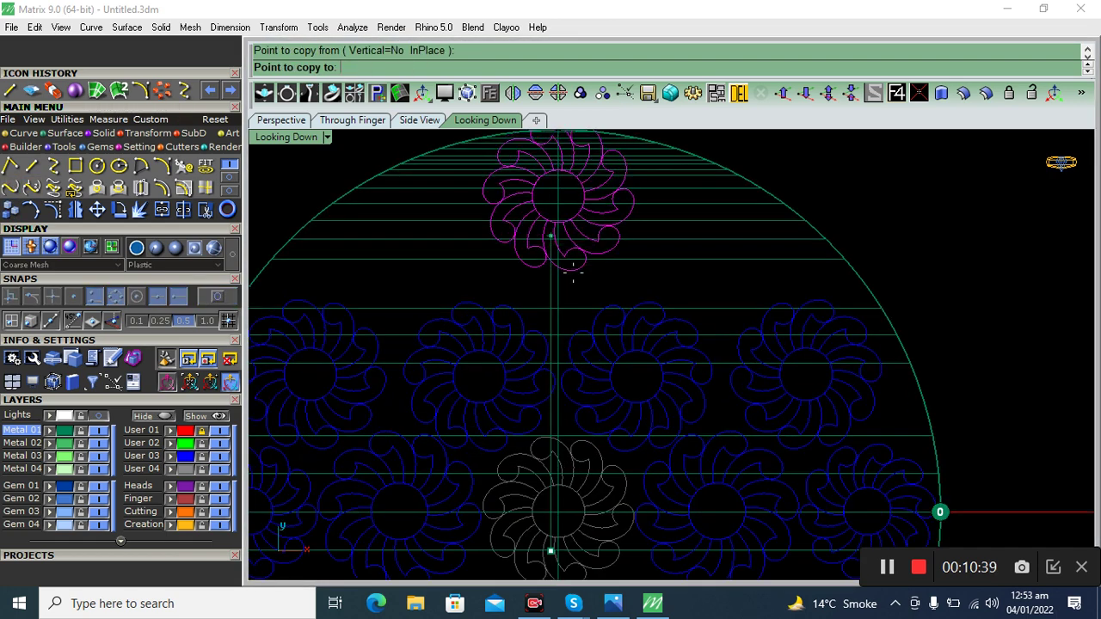
{"action": "left_click", "coordinate": [551, 288]}
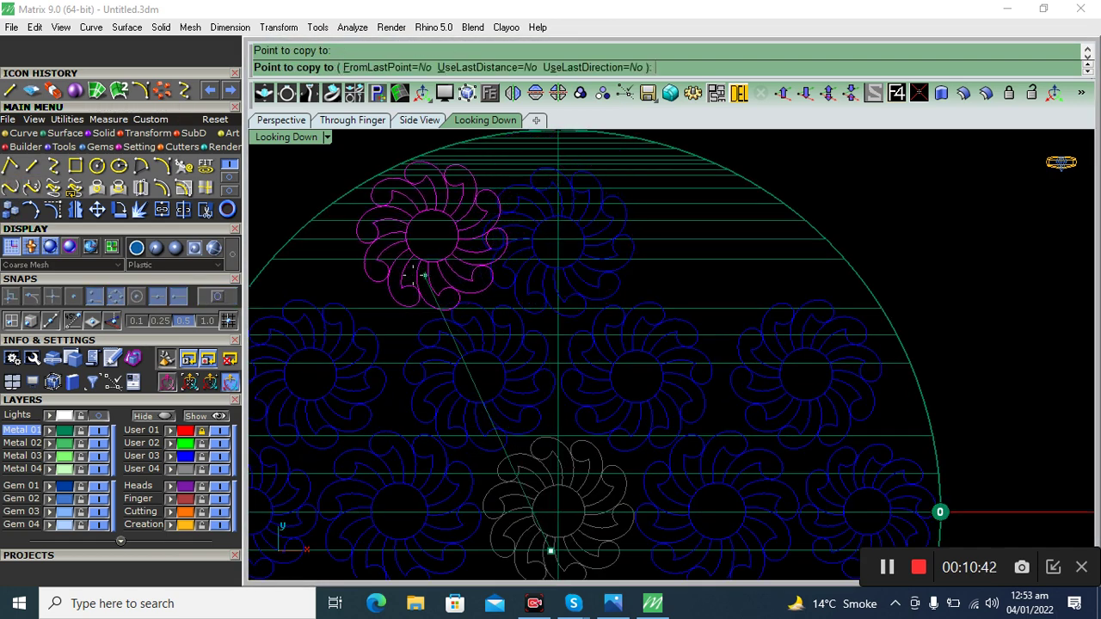
{"action": "left_click", "coordinate": [397, 275]}
{"action": "key", "text": "Return"}
Mirror the upper-left flower copy across the vertical axis with snapping on.
{"action": "left_click", "coordinate": [435, 257]}
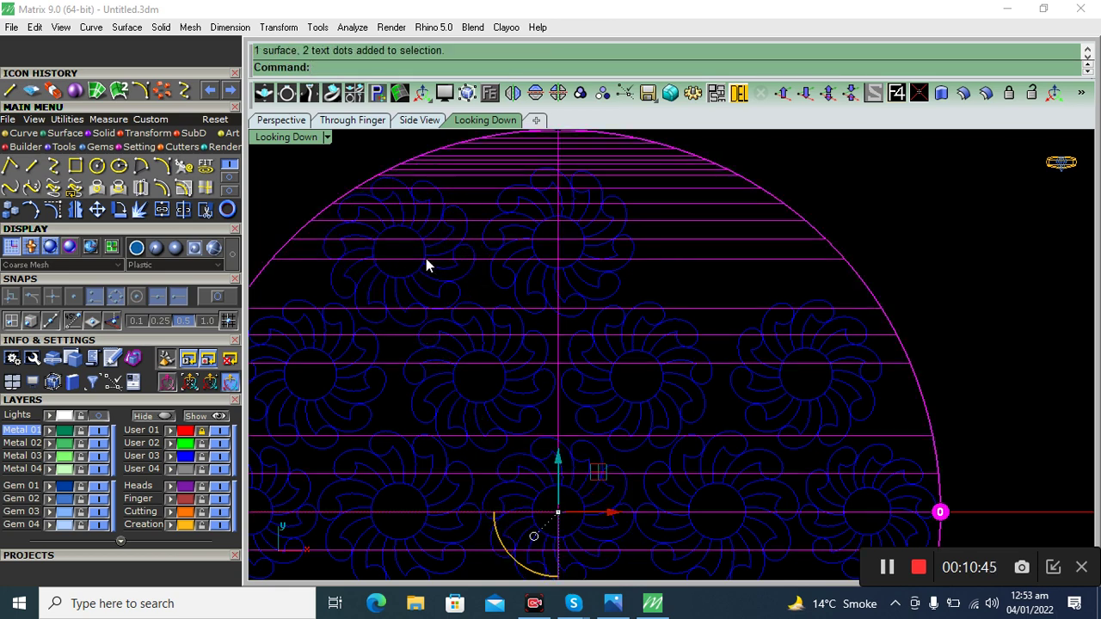
{"action": "left_click", "coordinate": [435, 249]}
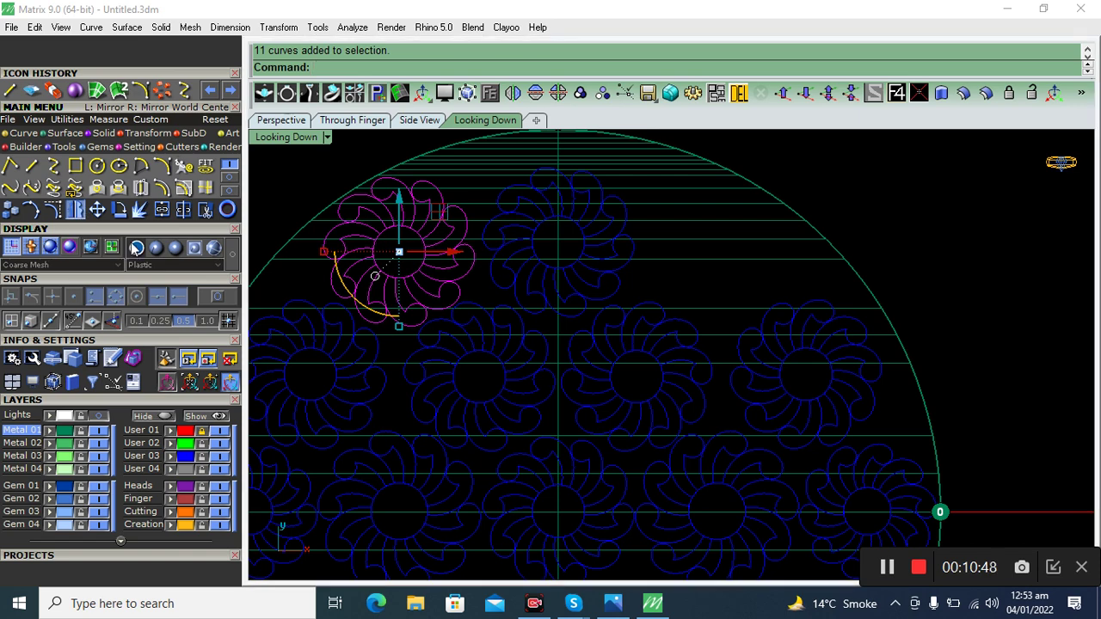
{"action": "left_click", "coordinate": [75, 210]}
{"action": "left_click", "coordinate": [219, 297]}
{"action": "right_click_drag", "start_coordinate": [659, 315], "coordinate": [613, 411]}
{"action": "left_click", "coordinate": [513, 225]}
{"action": "left_click", "coordinate": [513, 186]}
{"action": "scroll", "coordinate": [511, 195], "scroll_direction": "down", "scroll_amount": 2}
Select the upper flower rows, excluding the disc and labels.
{"action": "left_click", "coordinate": [591, 284]}
{"action": "left_click", "coordinate": [658, 323]}
{"action": "scroll", "coordinate": [542, 303], "scroll_direction": "up", "scroll_amount": 2}
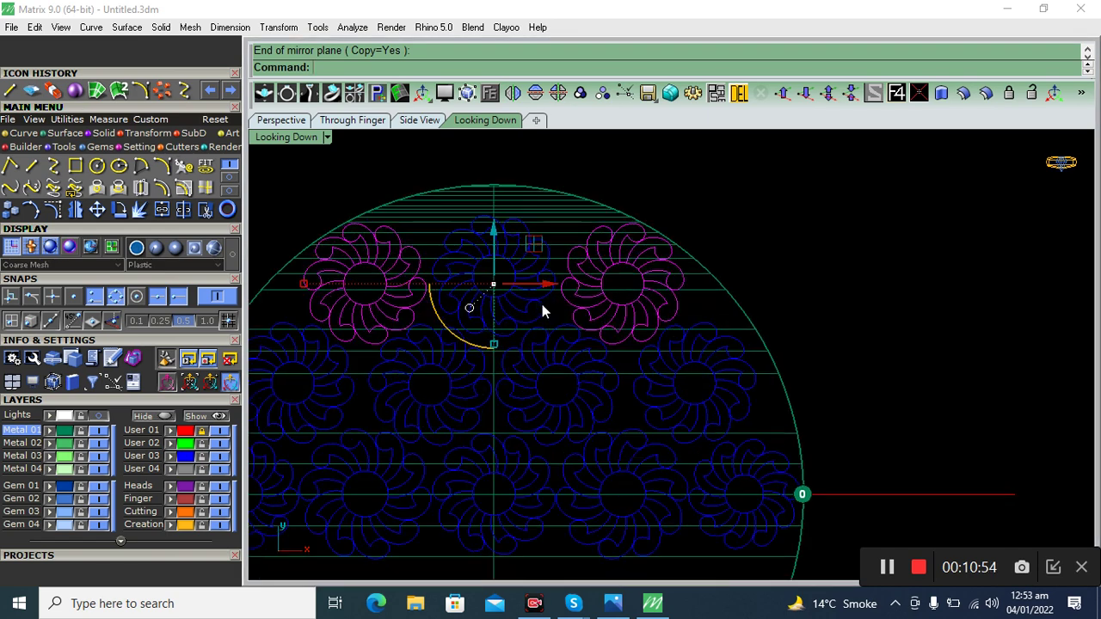
{"action": "scroll", "coordinate": [533, 303], "scroll_direction": "down", "scroll_amount": 4}
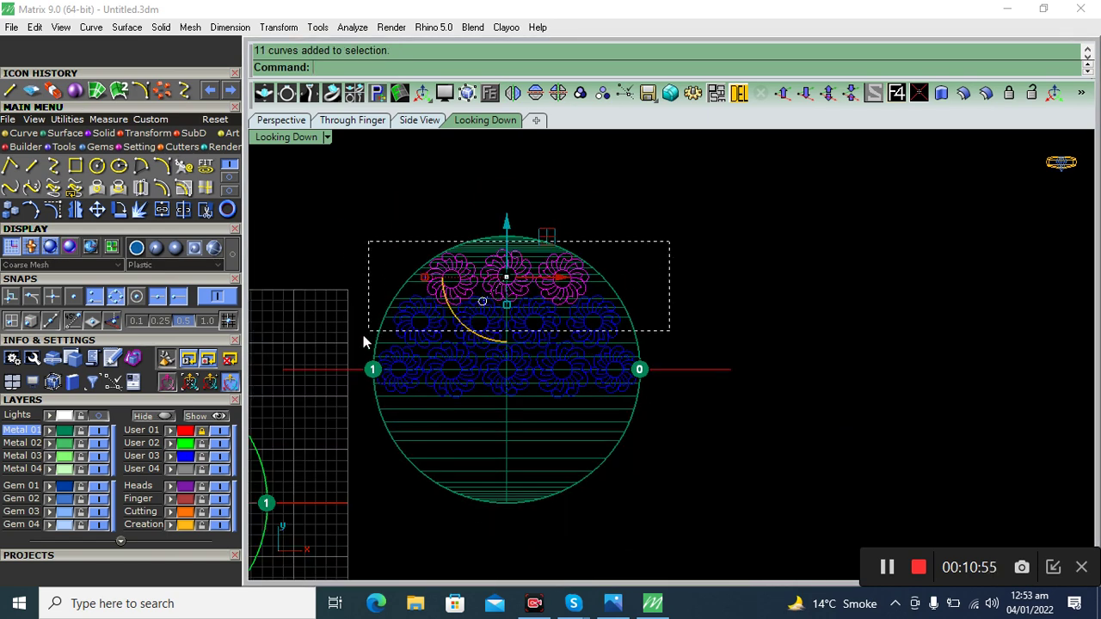
{"action": "left_click_drag", "start_coordinate": [370, 338], "coordinate": [371, 361]}
{"action": "left_click_drag", "start_coordinate": [421, 422], "coordinate": [450, 433], "text": "ctrl"}
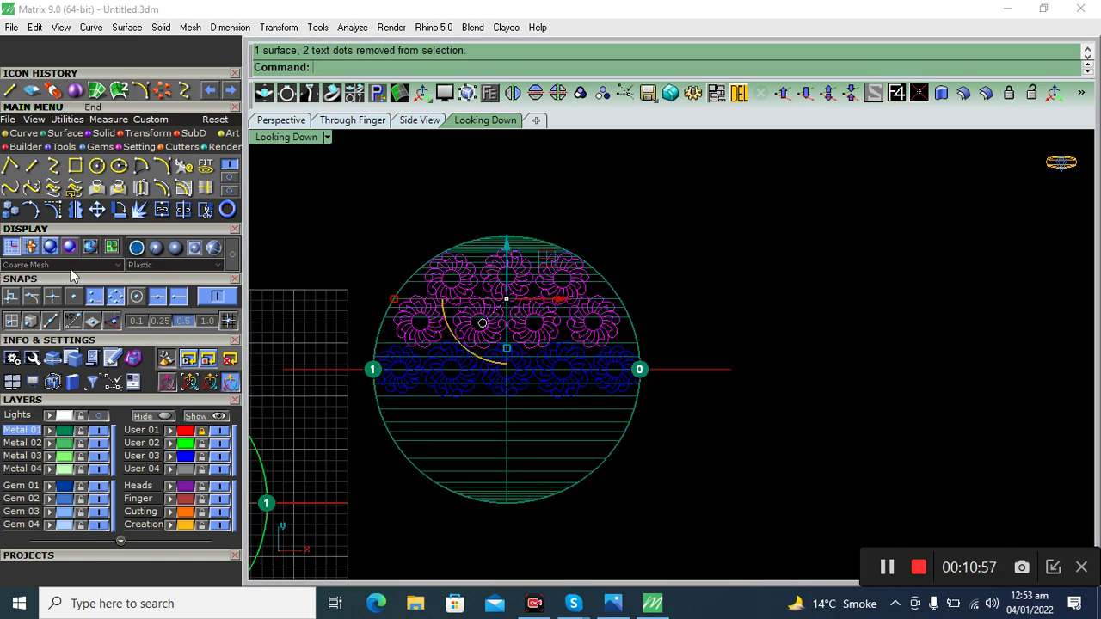
Mirror the selected upper flower rows across the red horizontal axis to fill the lower disc.
{"action": "key", "text": "Return"}
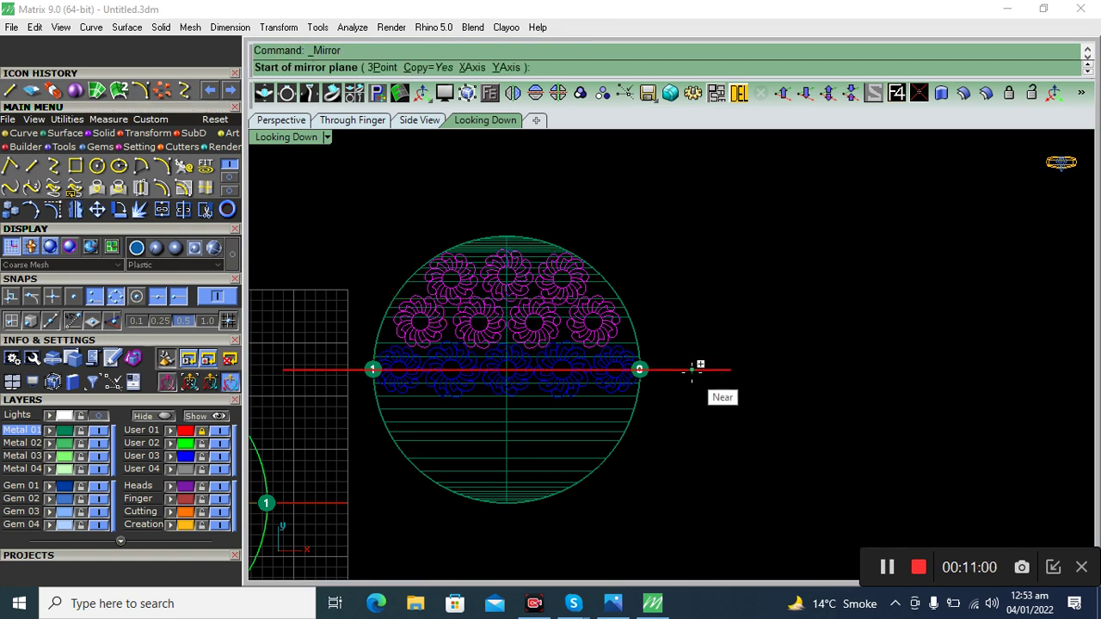
{"action": "left_click", "coordinate": [691, 370]}
{"action": "left_click", "coordinate": [818, 369]}
{"action": "right_click_drag", "start_coordinate": [623, 401], "coordinate": [656, 402]}
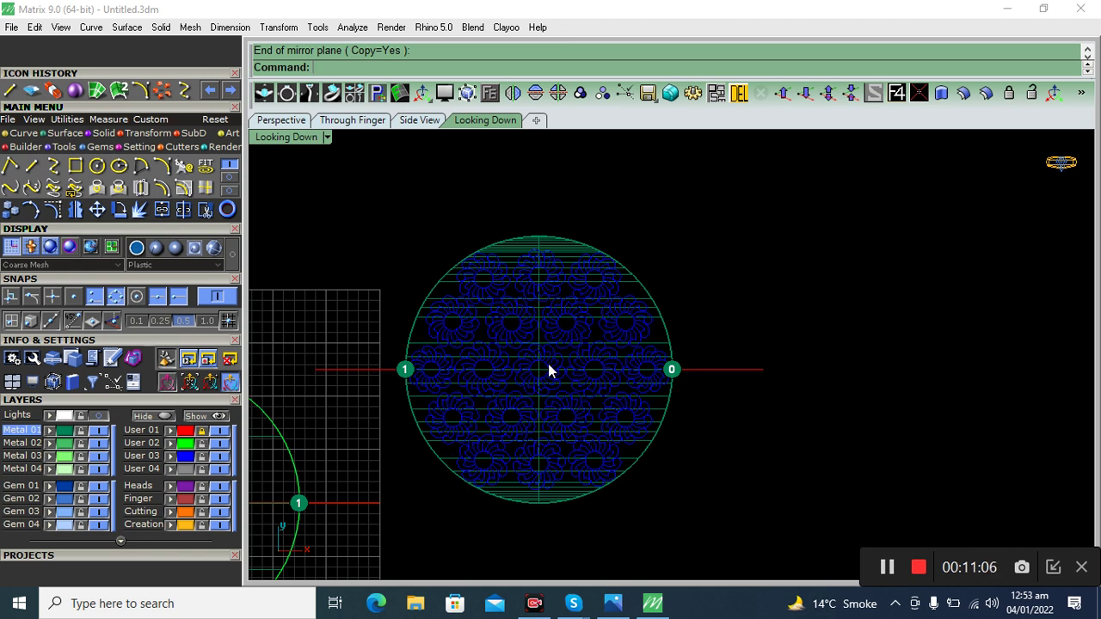
{"action": "right_click_drag", "start_coordinate": [562, 384], "coordinate": [633, 388]}
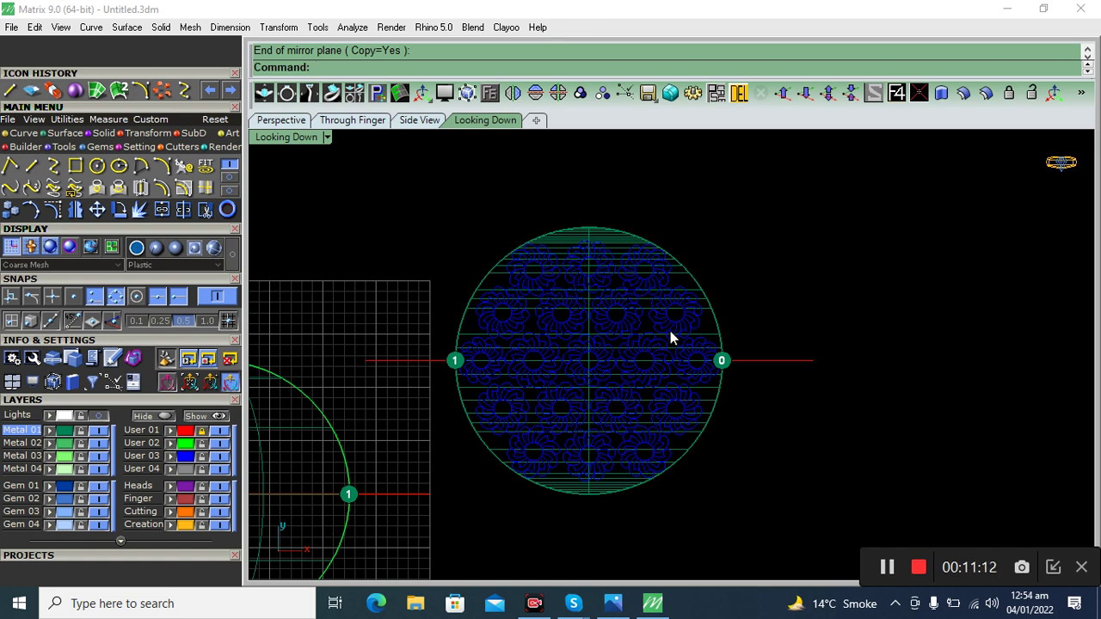
{"action": "right_click_drag", "start_coordinate": [611, 340], "coordinate": [632, 342]}
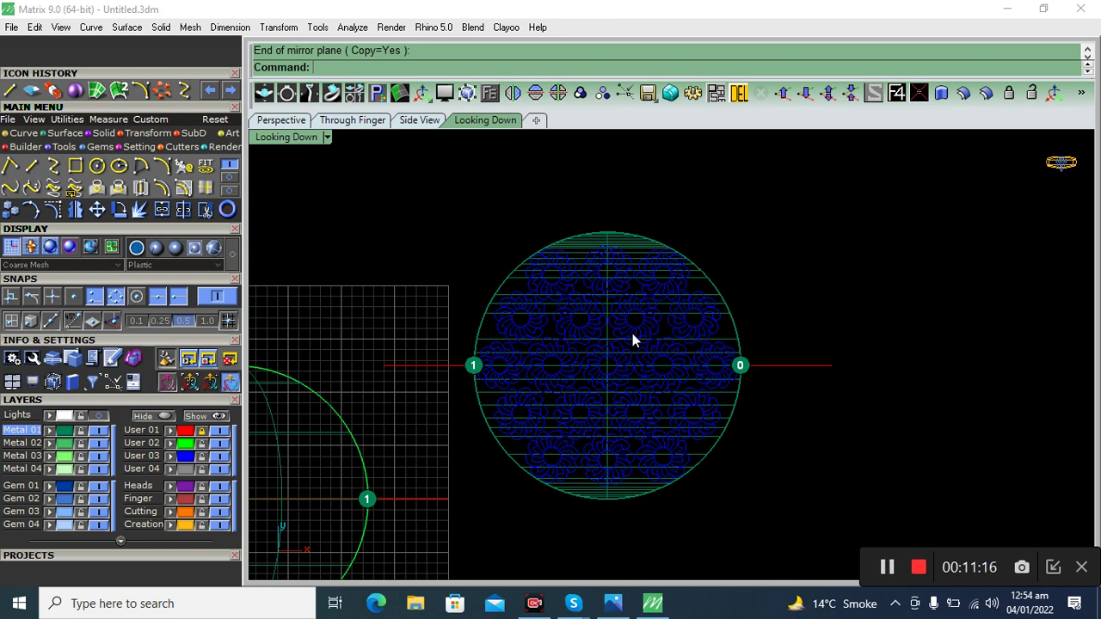
{"action": "scroll", "coordinate": [593, 306], "scroll_direction": "up", "scroll_amount": 3}
{"action": "scroll", "coordinate": [593, 304], "scroll_direction": "down", "scroll_amount": 2}
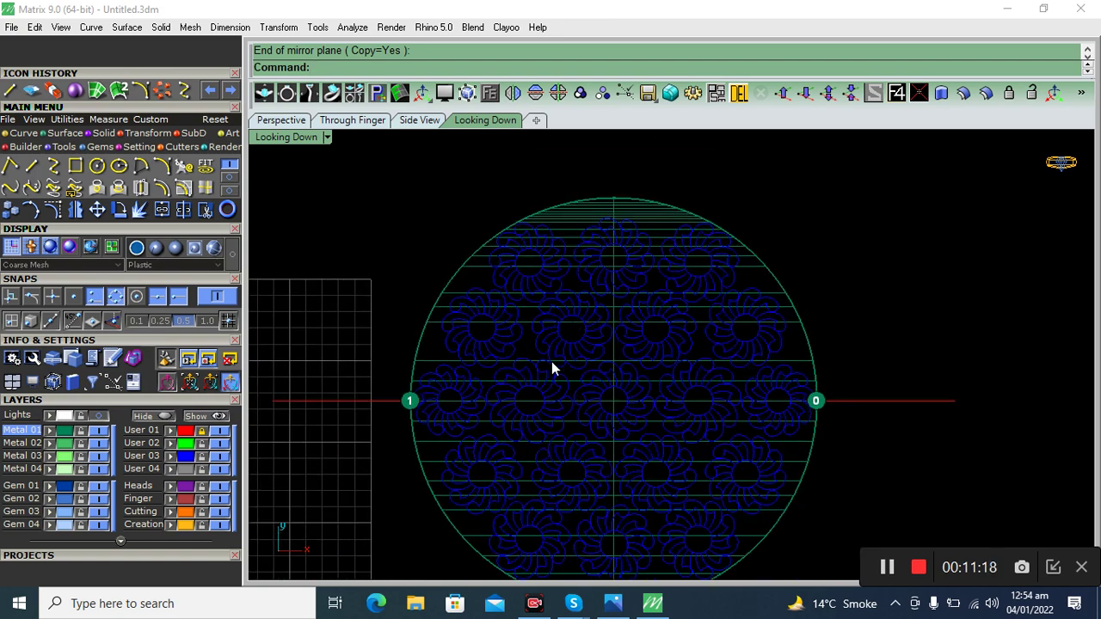
{"action": "scroll", "coordinate": [667, 306], "scroll_direction": "down", "scroll_amount": 2}
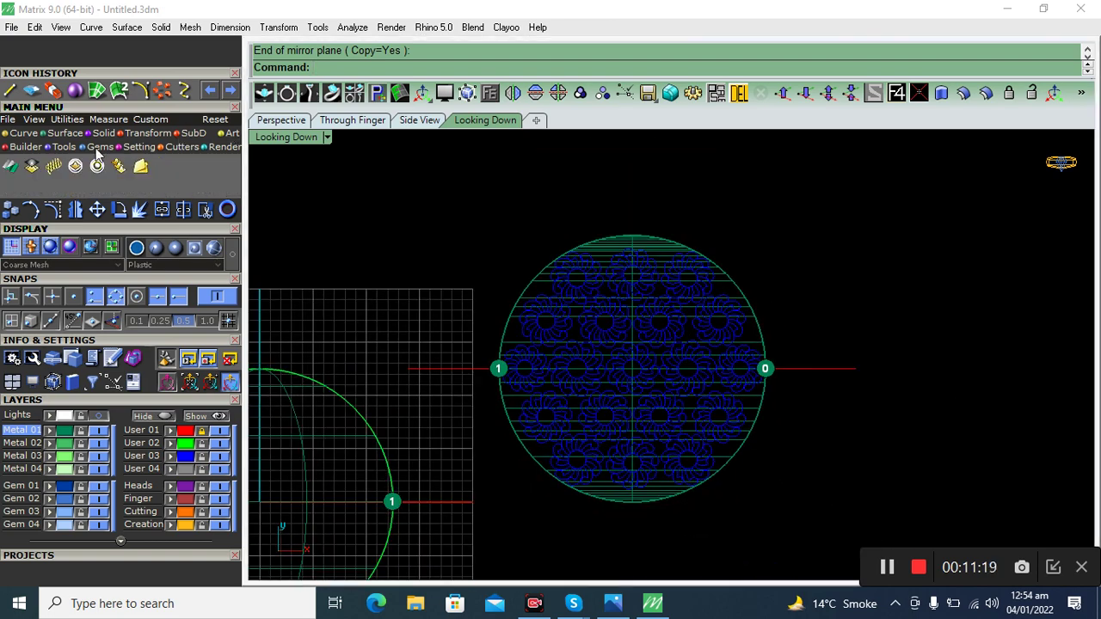
{"action": "left_click", "coordinate": [10, 166]}
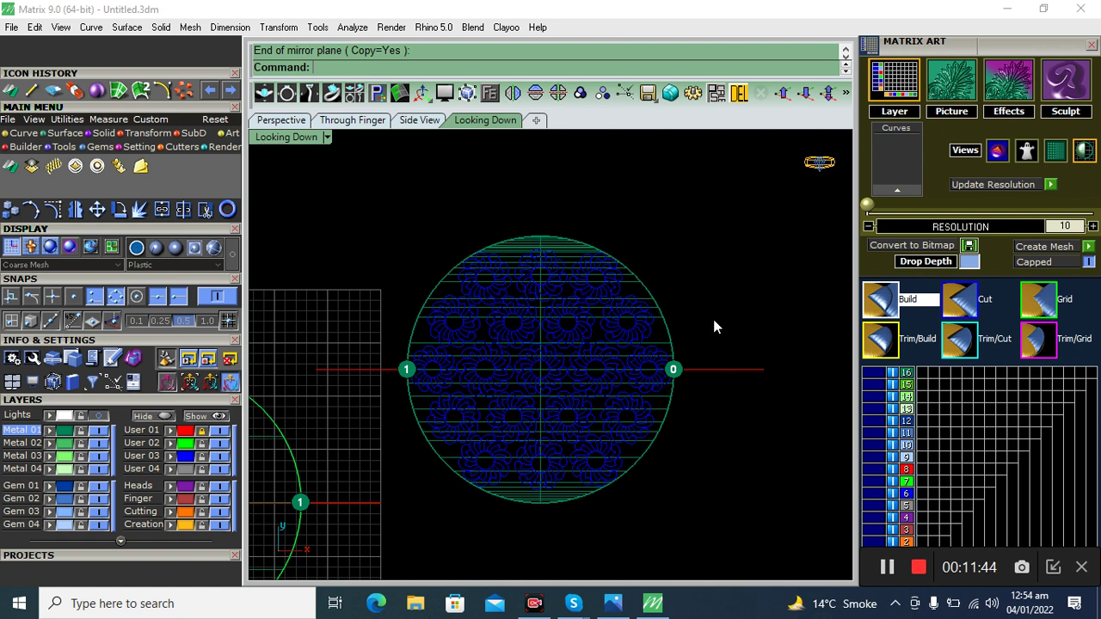
{"action": "left_click", "coordinate": [1090, 45]}
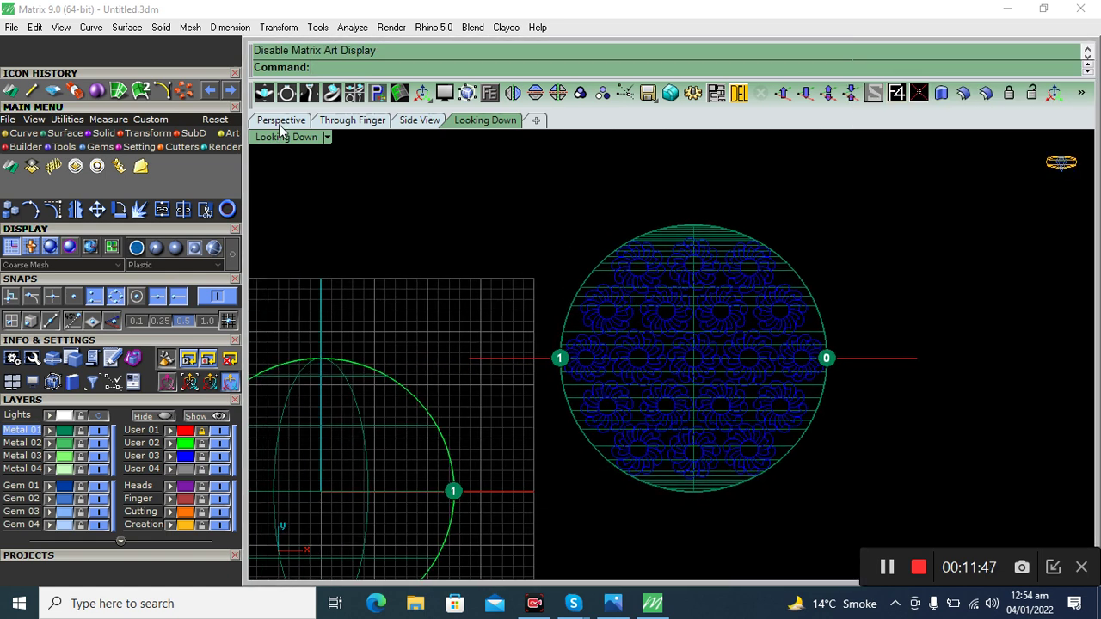
{"action": "left_click", "coordinate": [281, 122]}
Select all 209 flower curves and extrude them straight by 0.5 into thin solids.
{"action": "right_click_drag", "start_coordinate": [614, 437], "coordinate": [573, 332]}
{"action": "right_click_drag", "start_coordinate": [790, 279], "coordinate": [848, 288]}
{"action": "scroll", "coordinate": [772, 304], "scroll_direction": "up", "scroll_amount": 3}
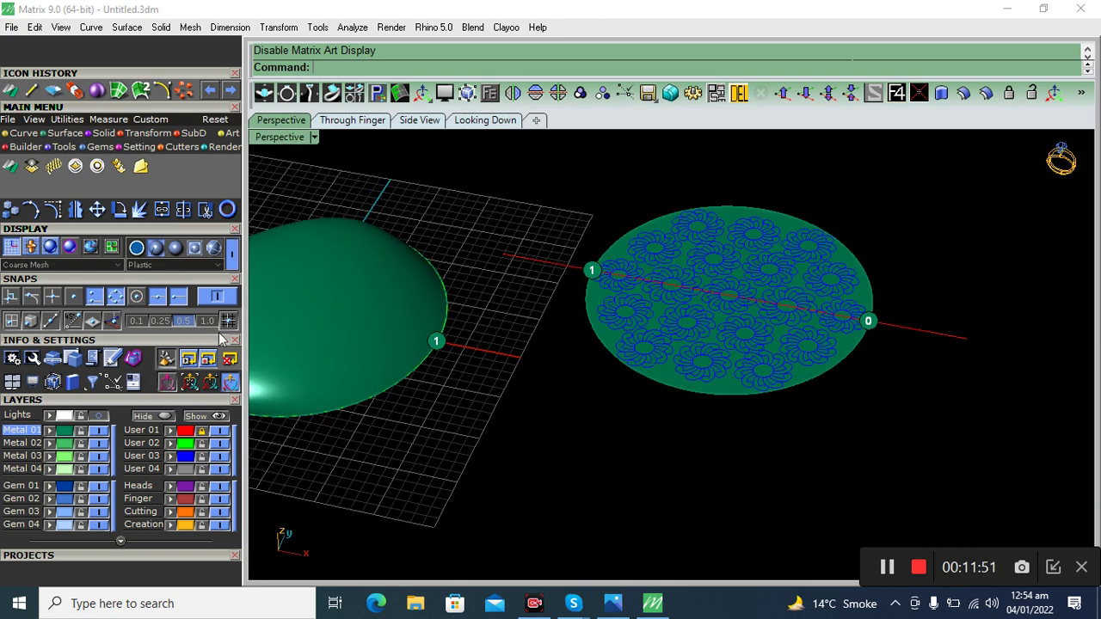
{"action": "left_click", "coordinate": [182, 459]}
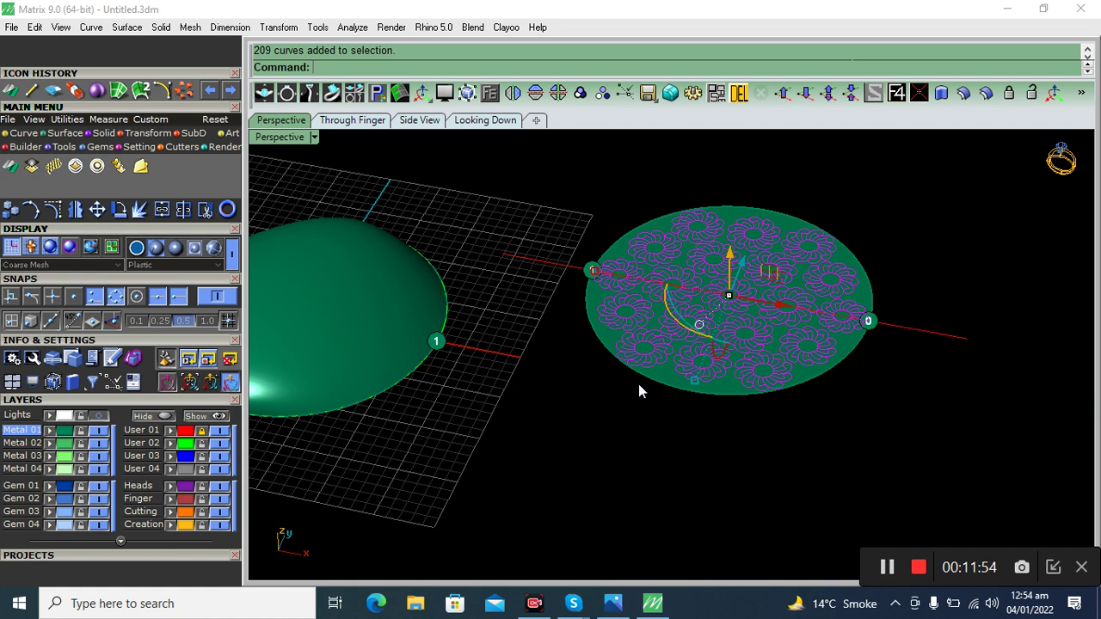
{"action": "left_click", "coordinate": [103, 134]}
{"action": "left_click", "coordinate": [203, 169]}
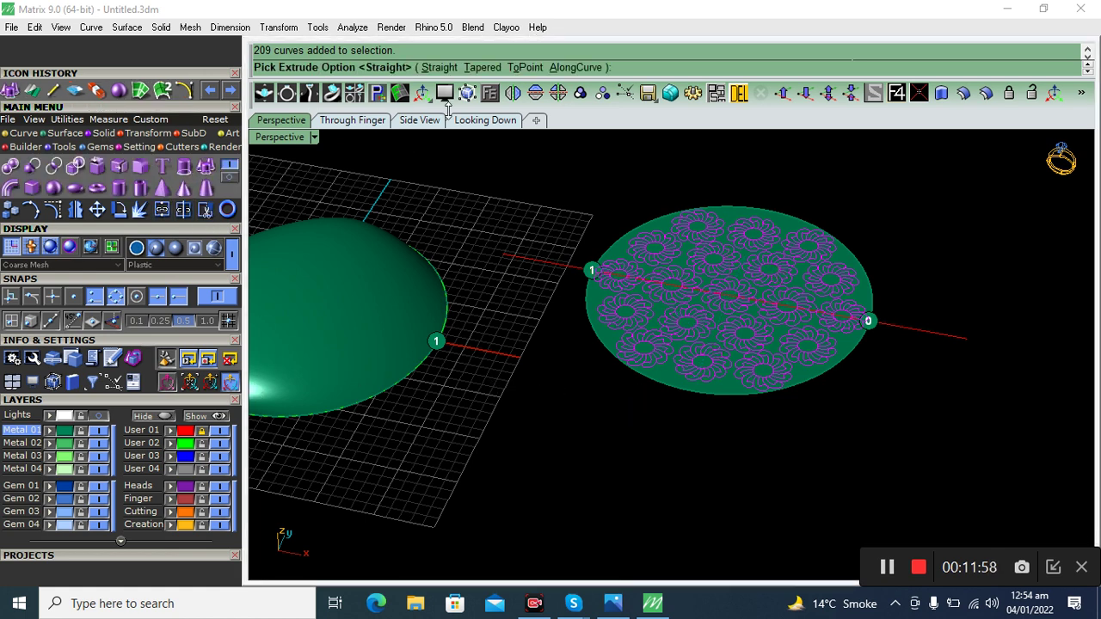
{"action": "left_click", "coordinate": [443, 69]}
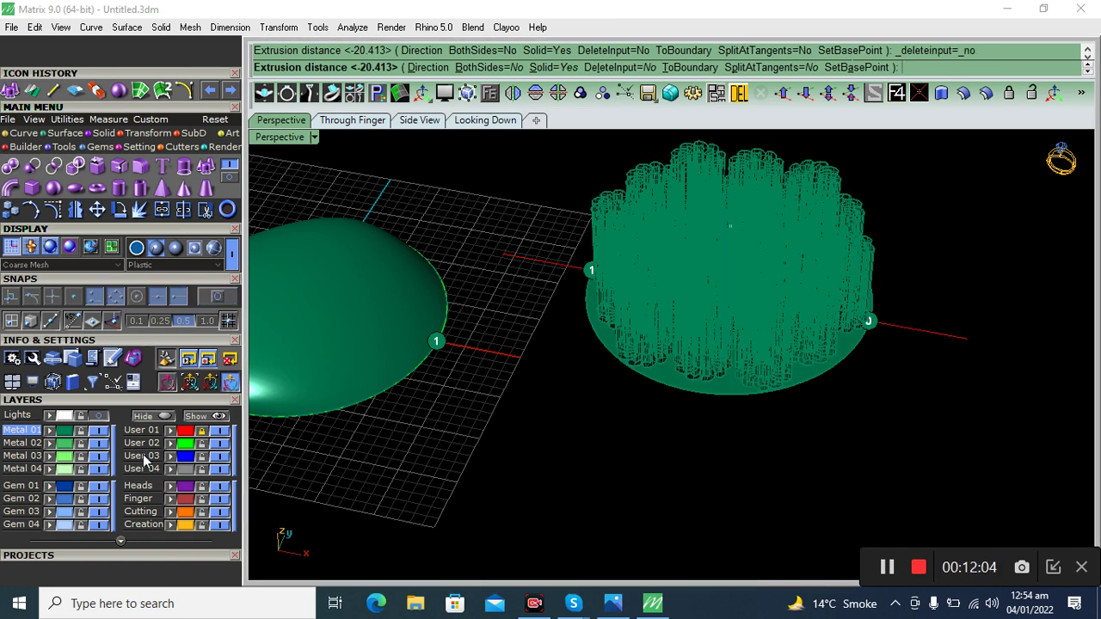
{"action": "mouse_move", "coordinate": [619, 387]}
{"action": "right_mouse_down"}
{"action": "mouse_move", "coordinate": [617, 359]}
{"action": "mouse_move", "coordinate": [725, 267]}
{"action": "right_mouse_up"}
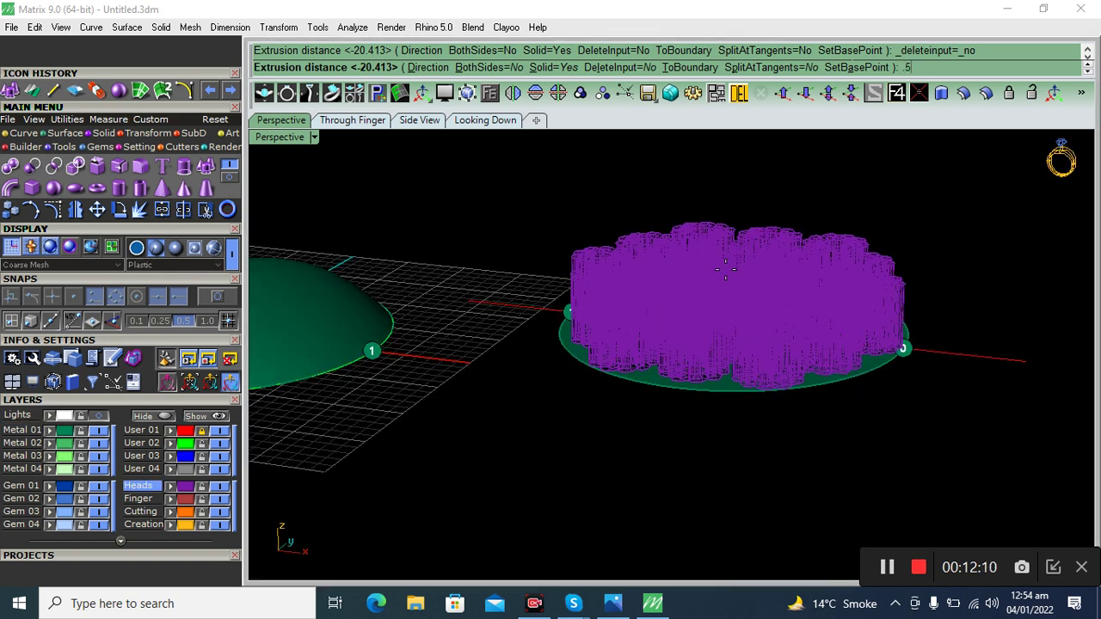
{"action": "key", "text": "Return"}
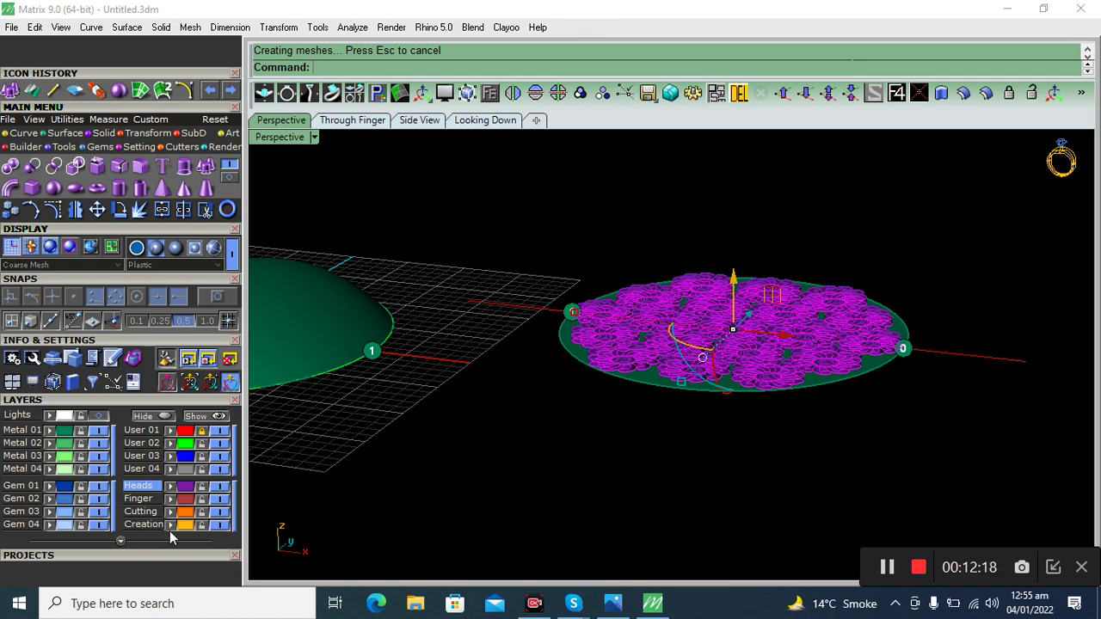
Deselect the extruded flowers and switch to the top-down view of the disc.
{"action": "left_click", "coordinate": [481, 475]}
{"action": "mouse_move", "coordinate": [481, 475]}
{"action": "right_mouse_down"}
{"action": "mouse_move", "coordinate": [598, 425]}
{"action": "mouse_move", "coordinate": [597, 465]}
{"action": "right_mouse_up"}
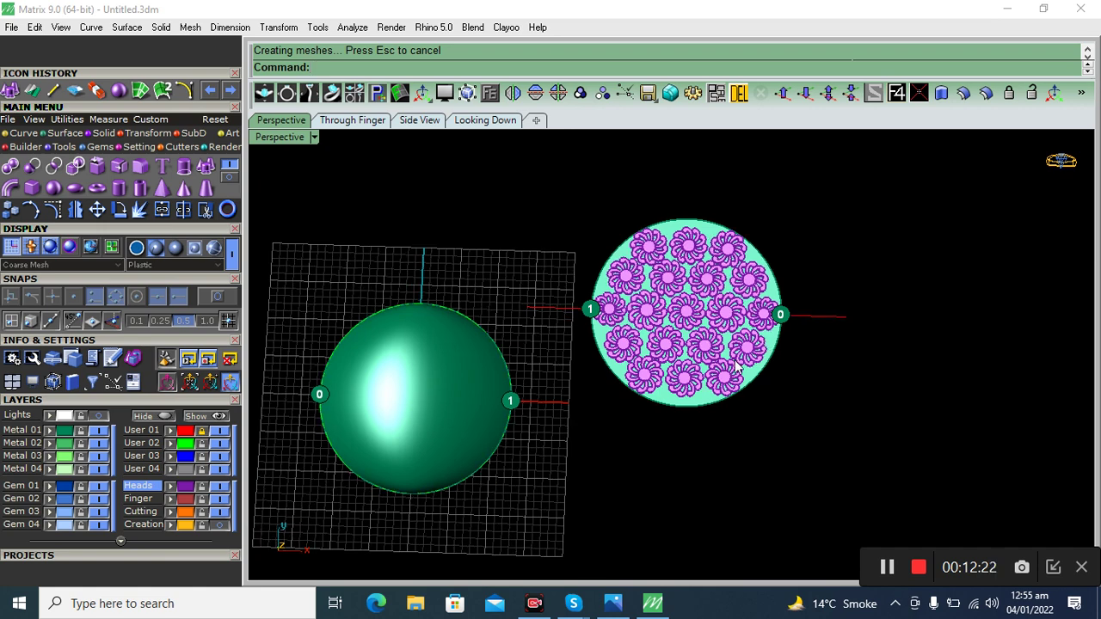
{"action": "left_click", "coordinate": [484, 120]}
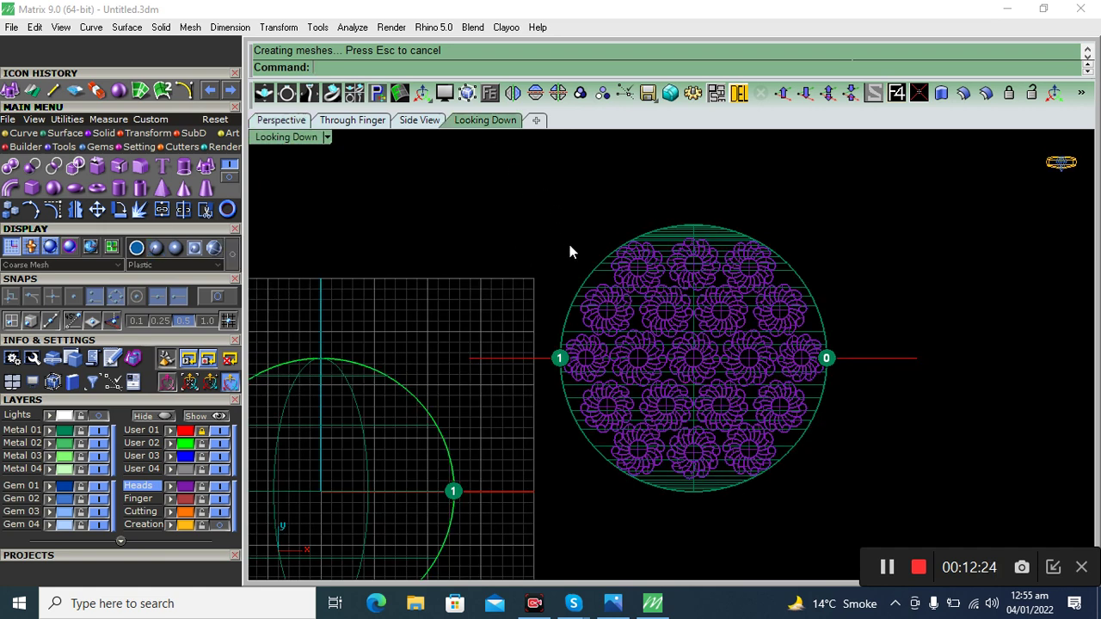
{"action": "right_click_drag", "start_coordinate": [532, 328], "coordinate": [597, 318]}
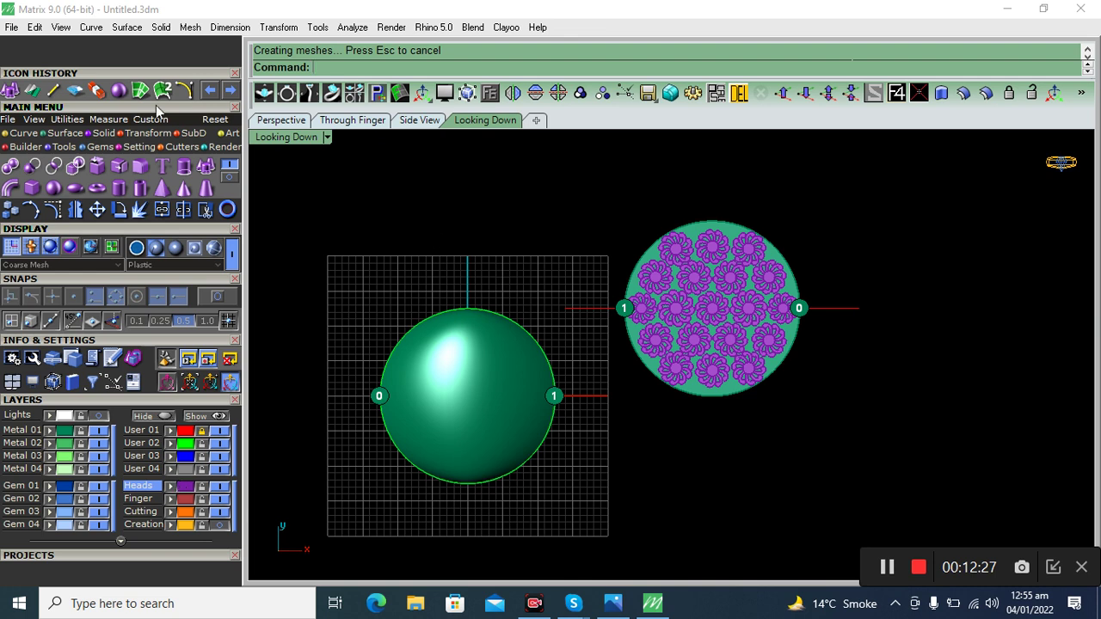
Start Flow Along Surface and window-select all 209 flower pieces on the disc.
{"action": "left_click", "coordinate": [153, 133]}
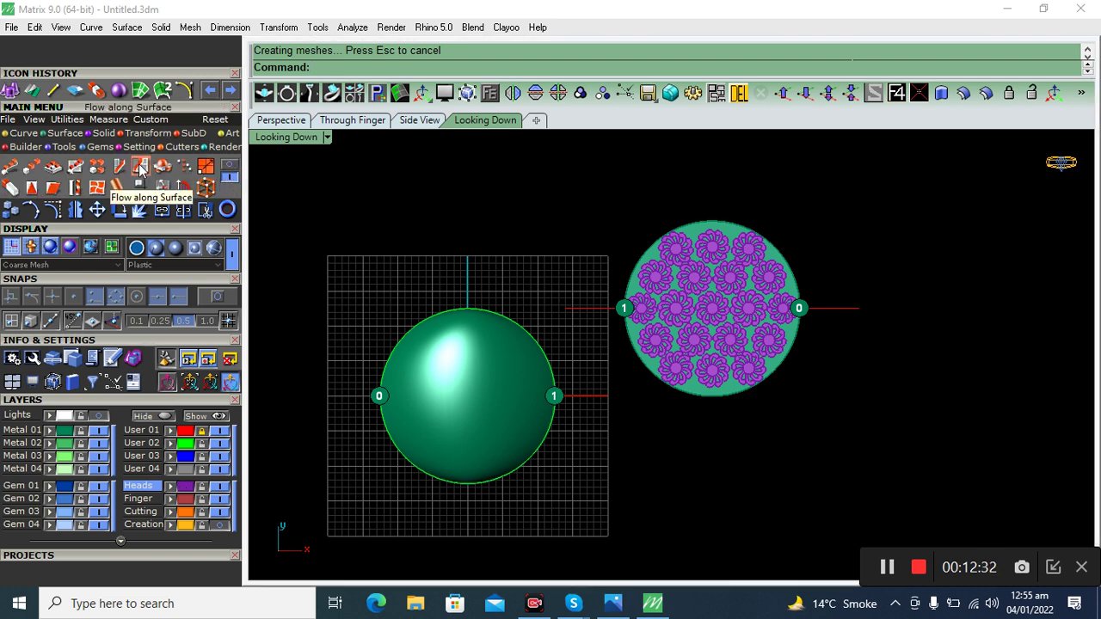
{"action": "left_click", "coordinate": [141, 169]}
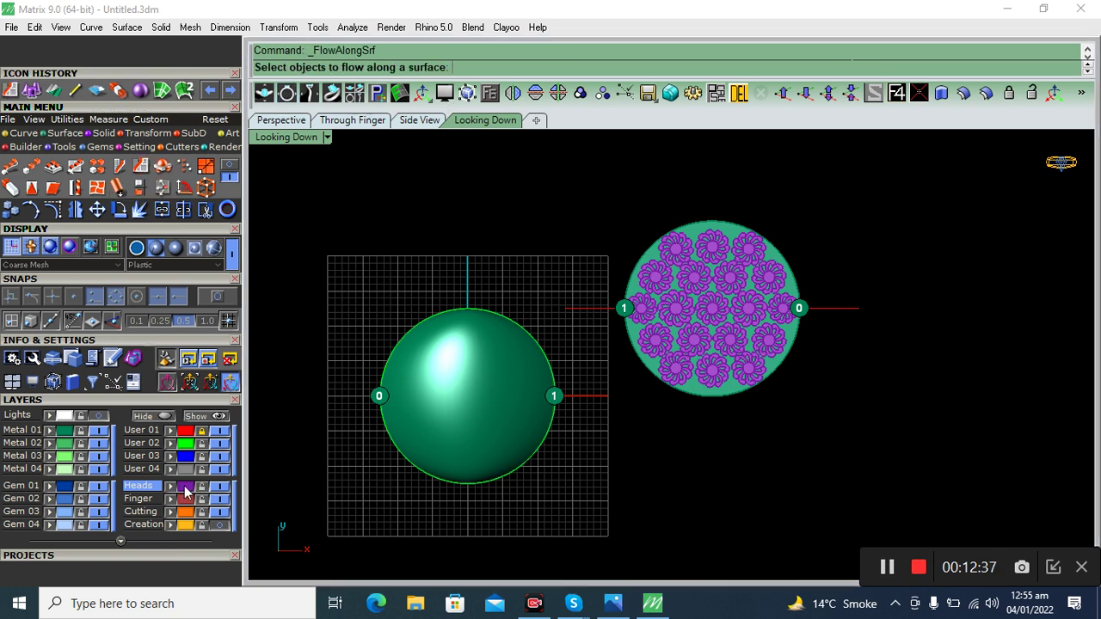
{"action": "scroll", "coordinate": [728, 299], "scroll_direction": "up", "scroll_amount": 1}
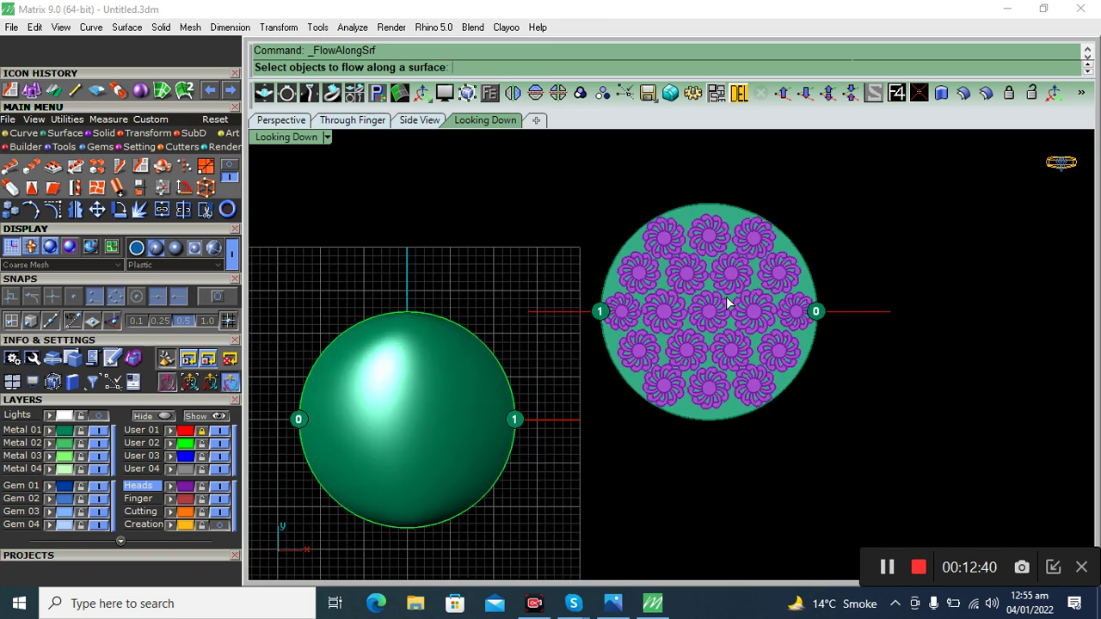
{"action": "right_click_drag", "start_coordinate": [598, 347], "coordinate": [646, 322]}
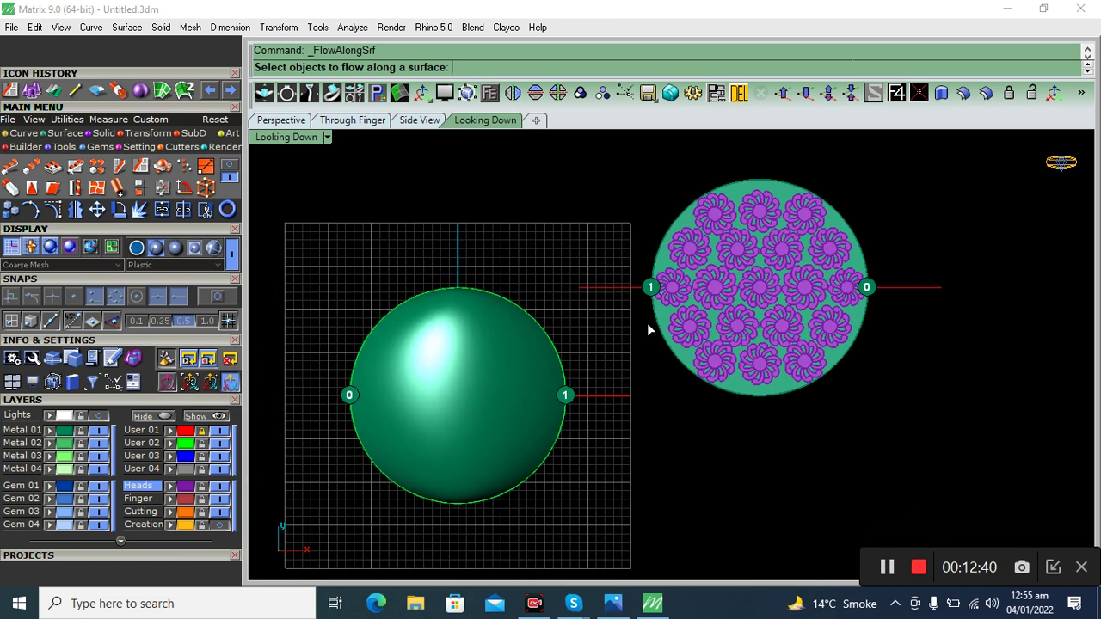
{"action": "left_click", "coordinate": [185, 488]}
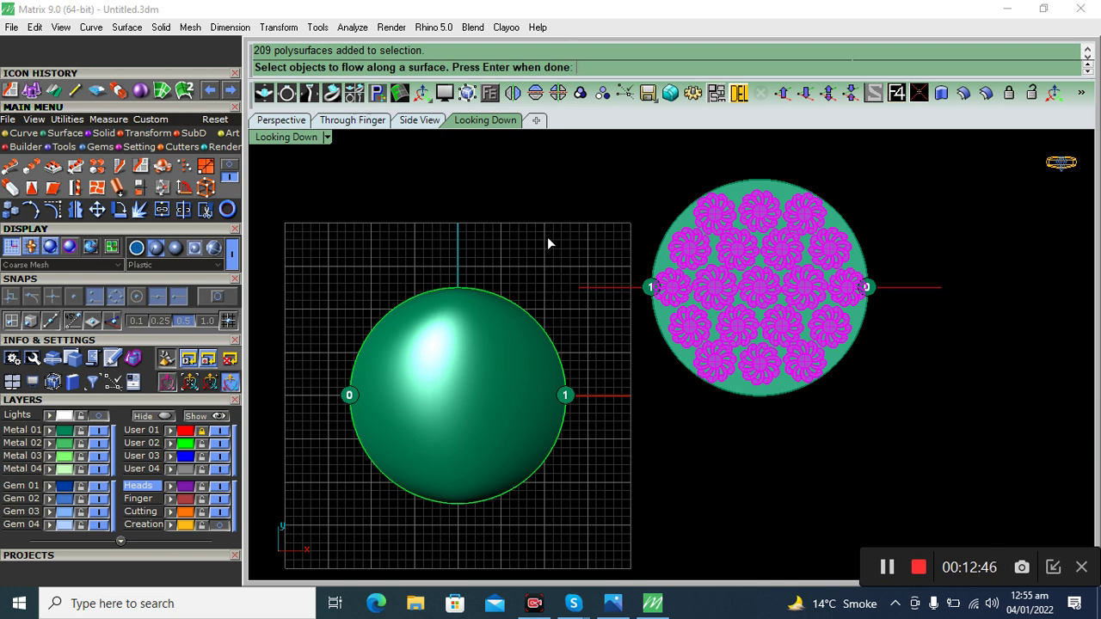
Confirm the 209 flowers as objects and pick the disc's corner as the base surface.
{"action": "key", "text": "Return"}
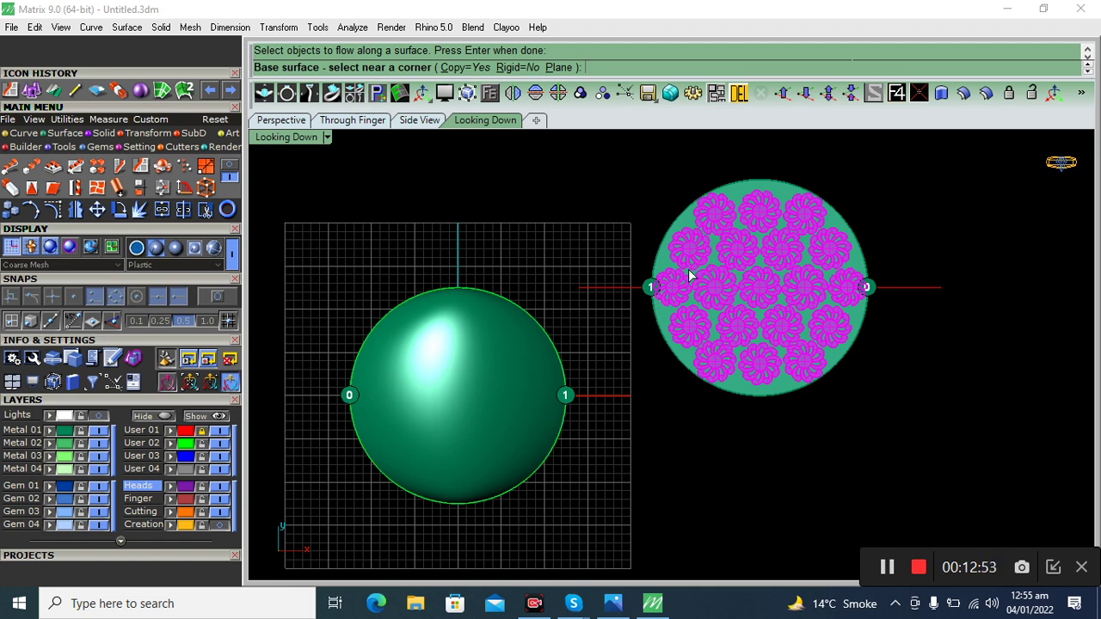
{"action": "scroll", "coordinate": [679, 318], "scroll_direction": "up", "scroll_amount": 3}
{"action": "mouse_move", "coordinate": [589, 400]}
{"action": "right_mouse_down"}
{"action": "mouse_move", "coordinate": [608, 402]}
{"action": "mouse_move", "coordinate": [553, 344]}
{"action": "right_mouse_up"}
{"action": "scroll", "coordinate": [518, 373], "scroll_direction": "down", "scroll_amount": 1}
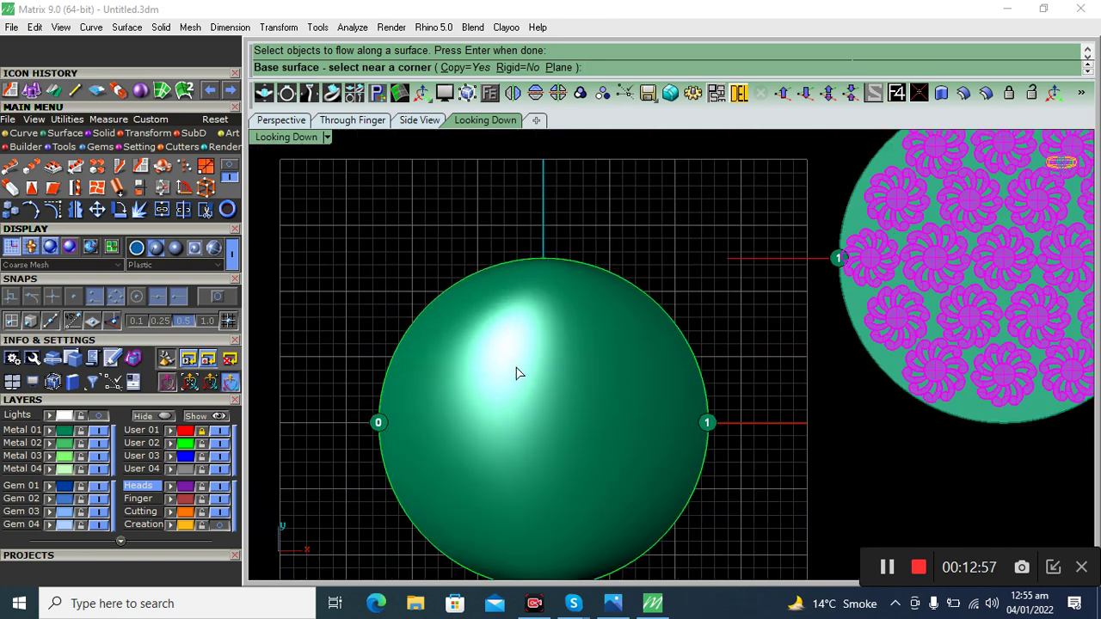
{"action": "scroll", "coordinate": [516, 375], "scroll_direction": "down", "scroll_amount": 1}
{"action": "right_click_drag", "start_coordinate": [651, 405], "coordinate": [616, 409]}
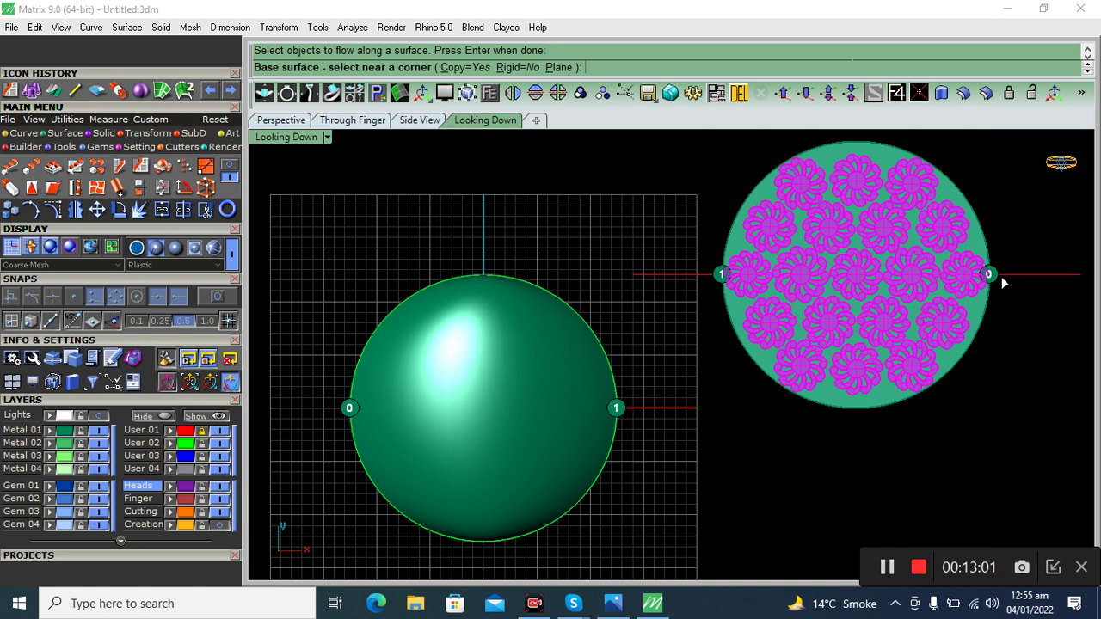
{"action": "scroll", "coordinate": [989, 277], "scroll_direction": "up", "scroll_amount": 1}
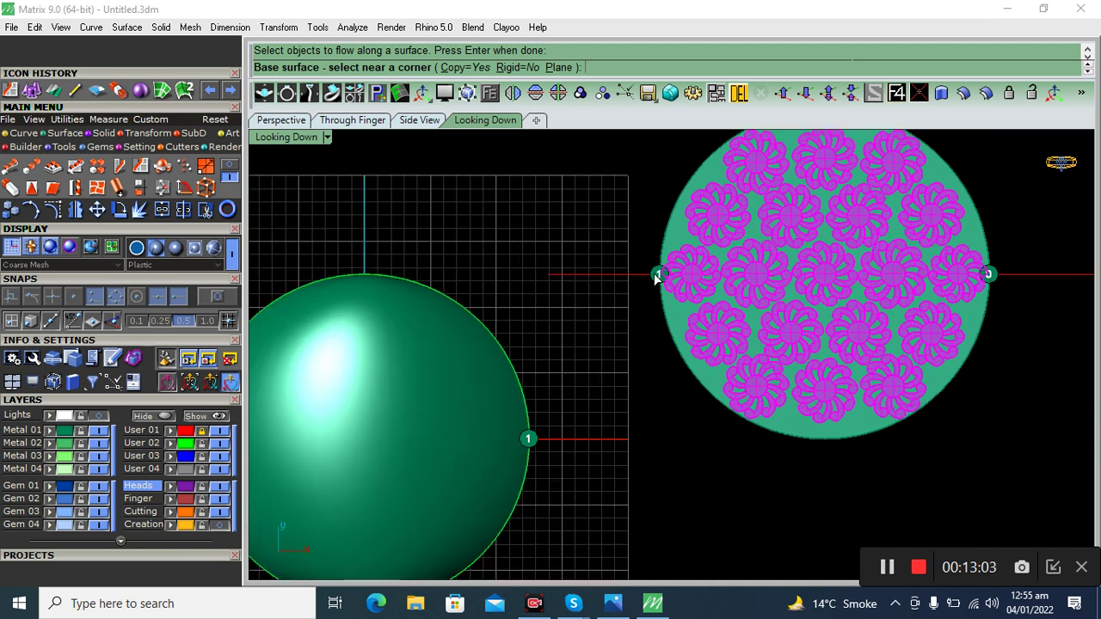
{"action": "right_click_drag", "start_coordinate": [654, 338], "coordinate": [876, 293]}
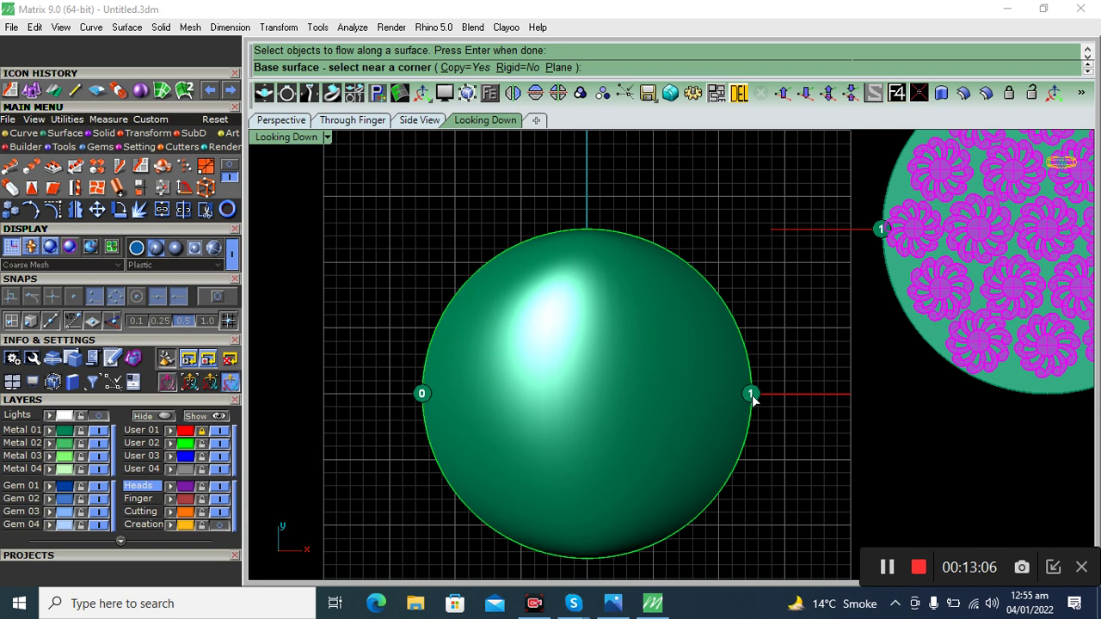
{"action": "scroll", "coordinate": [425, 395], "scroll_direction": "down", "scroll_amount": 2}
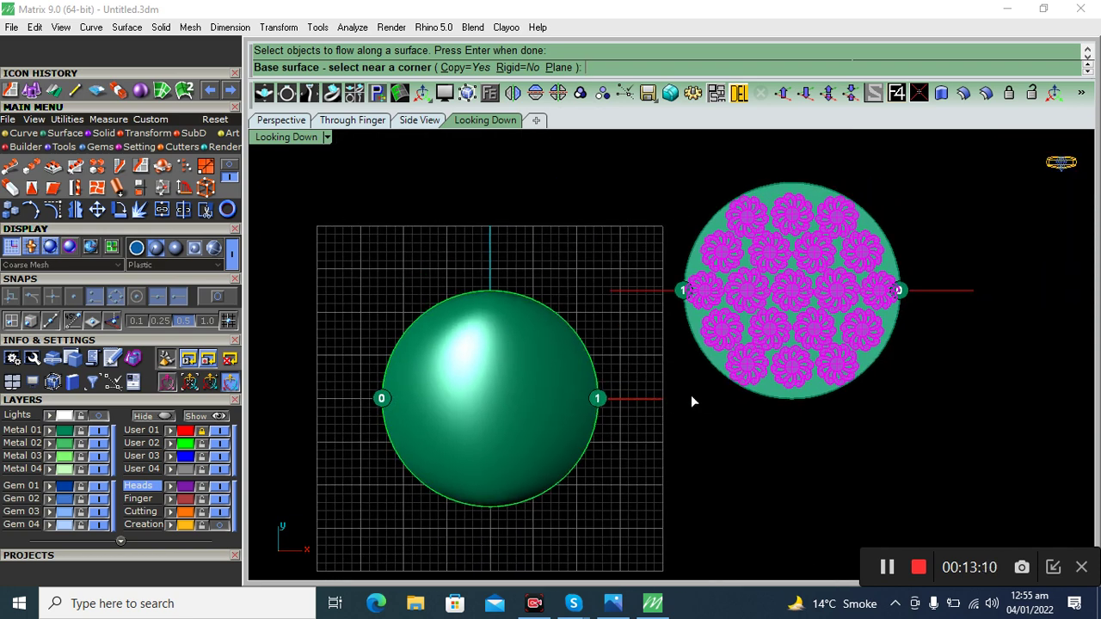
{"action": "scroll", "coordinate": [682, 293], "scroll_direction": "up", "scroll_amount": 2}
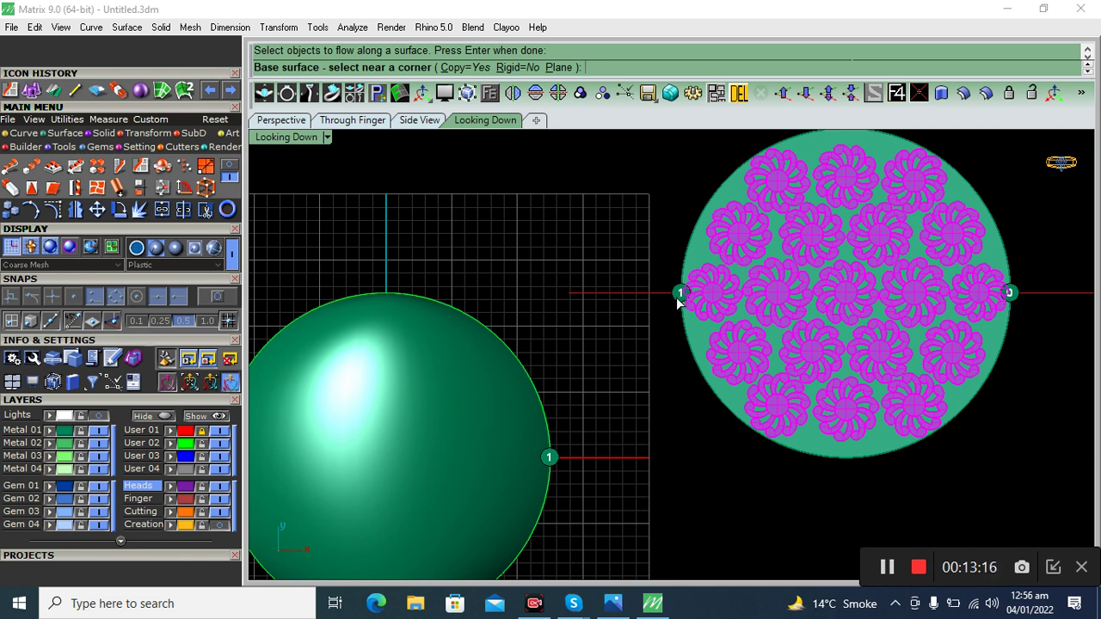
{"action": "scroll", "coordinate": [1006, 302], "scroll_direction": "up", "scroll_amount": 2}
{"action": "scroll", "coordinate": [972, 301], "scroll_direction": "up", "scroll_amount": 3}
{"action": "left_click", "coordinate": [968, 286]}
Pick the matching corner on the sphere so the flowers flow onto the green dome.
{"action": "scroll", "coordinate": [968, 271], "scroll_direction": "down", "scroll_amount": 3}
{"action": "scroll", "coordinate": [967, 270], "scroll_direction": "down", "scroll_amount": 1}
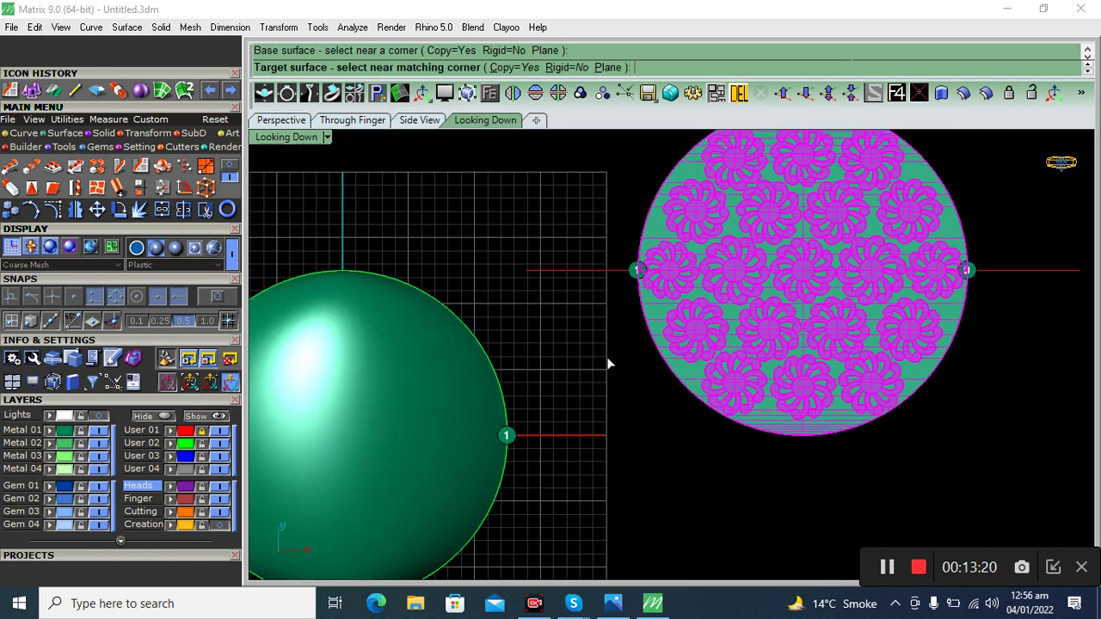
{"action": "right_click_drag", "start_coordinate": [608, 364], "coordinate": [774, 348]}
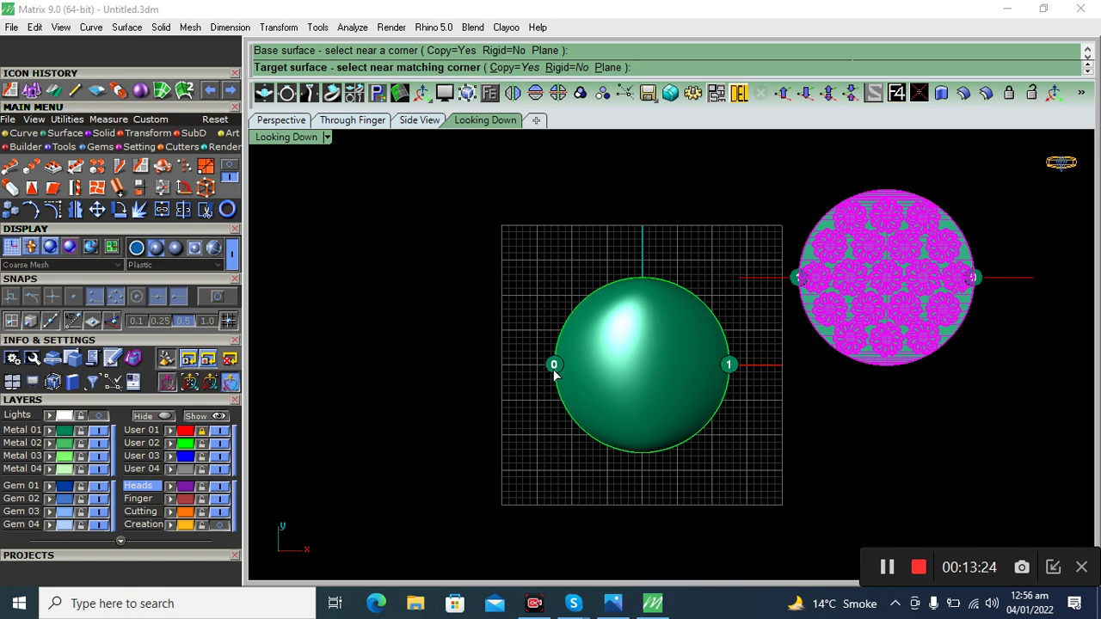
{"action": "scroll", "coordinate": [554, 366], "scroll_direction": "up", "scroll_amount": 2}
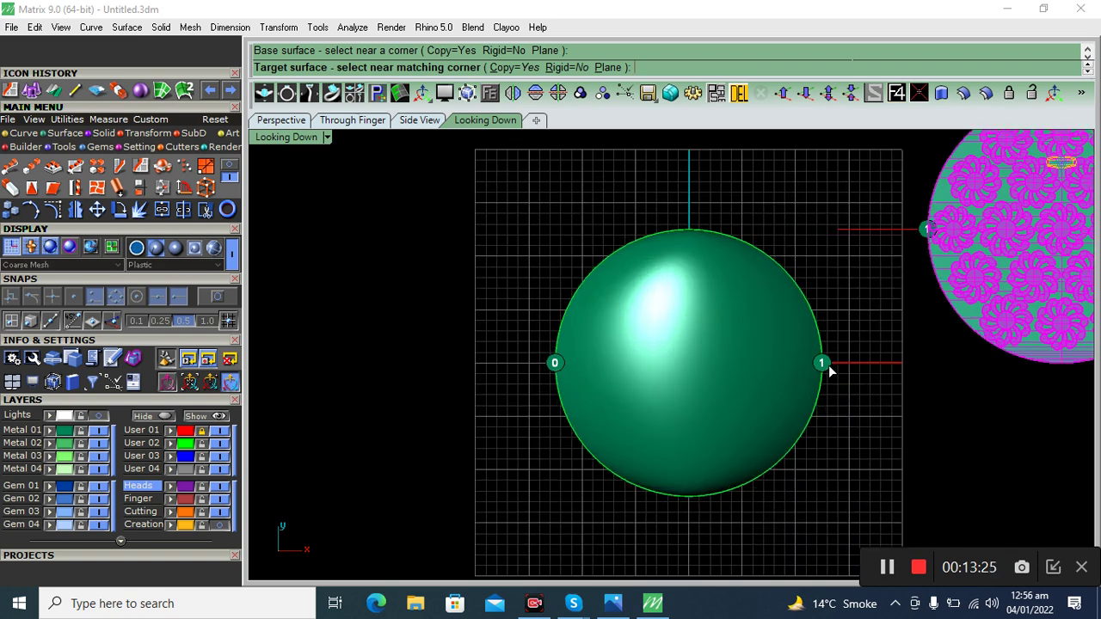
{"action": "right_click_drag", "start_coordinate": [760, 393], "coordinate": [633, 424]}
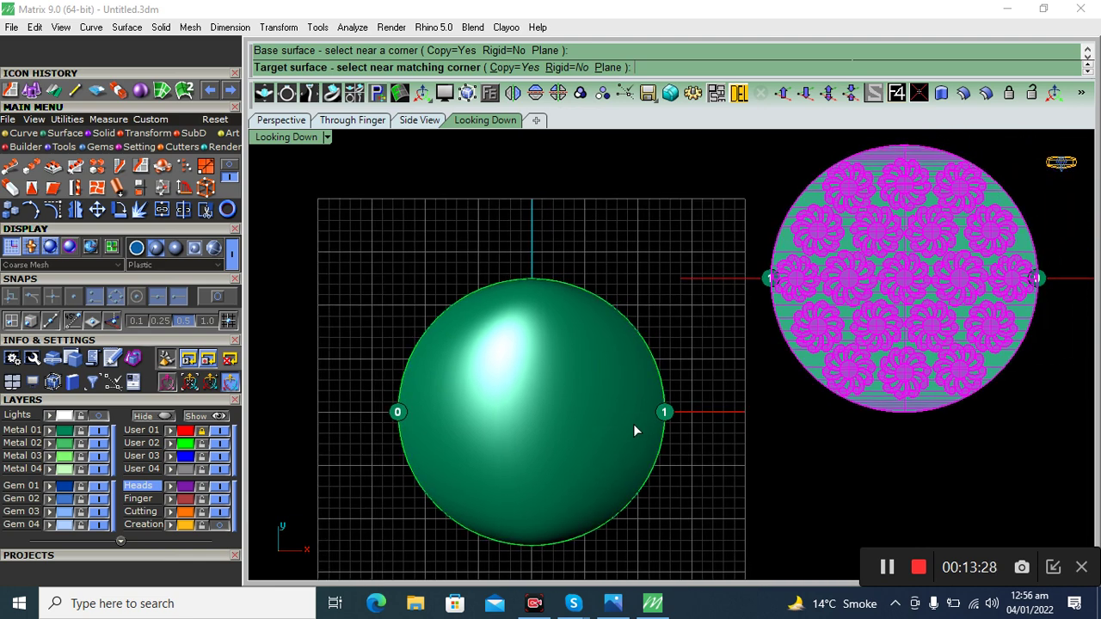
{"action": "left_click", "coordinate": [397, 414]}
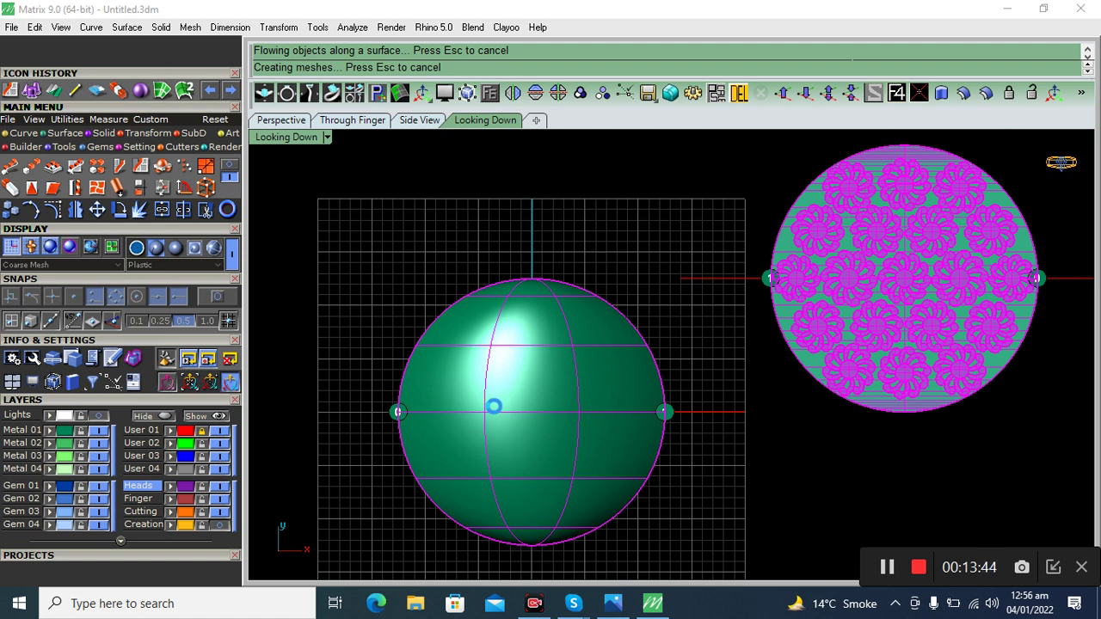
{"action": "left_click", "coordinate": [497, 413]}
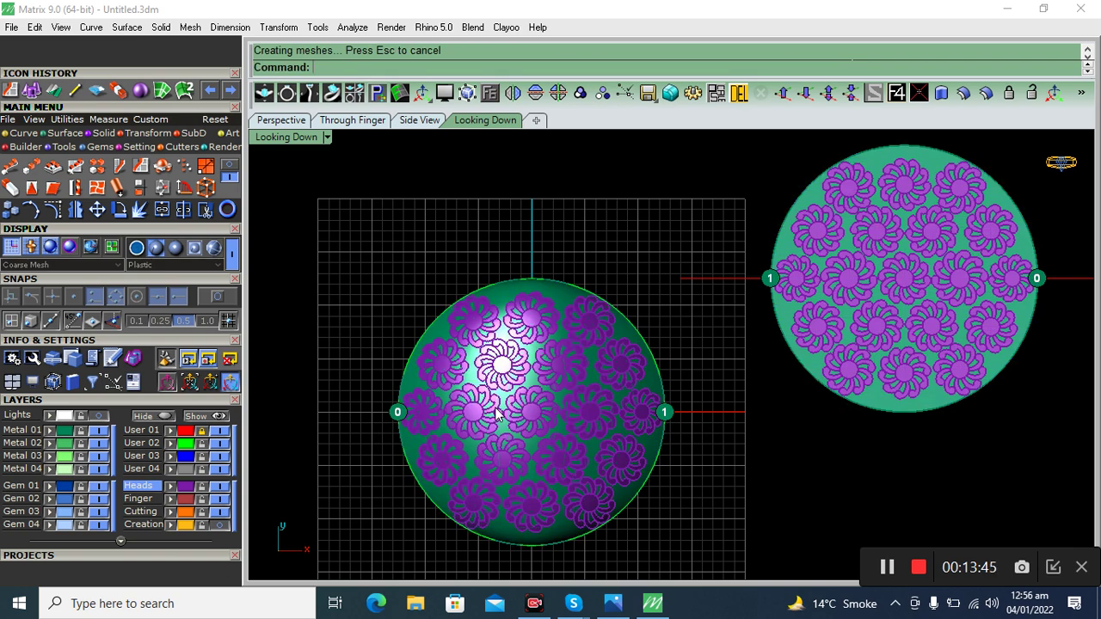
{"action": "right_click_drag", "start_coordinate": [486, 366], "coordinate": [459, 352]}
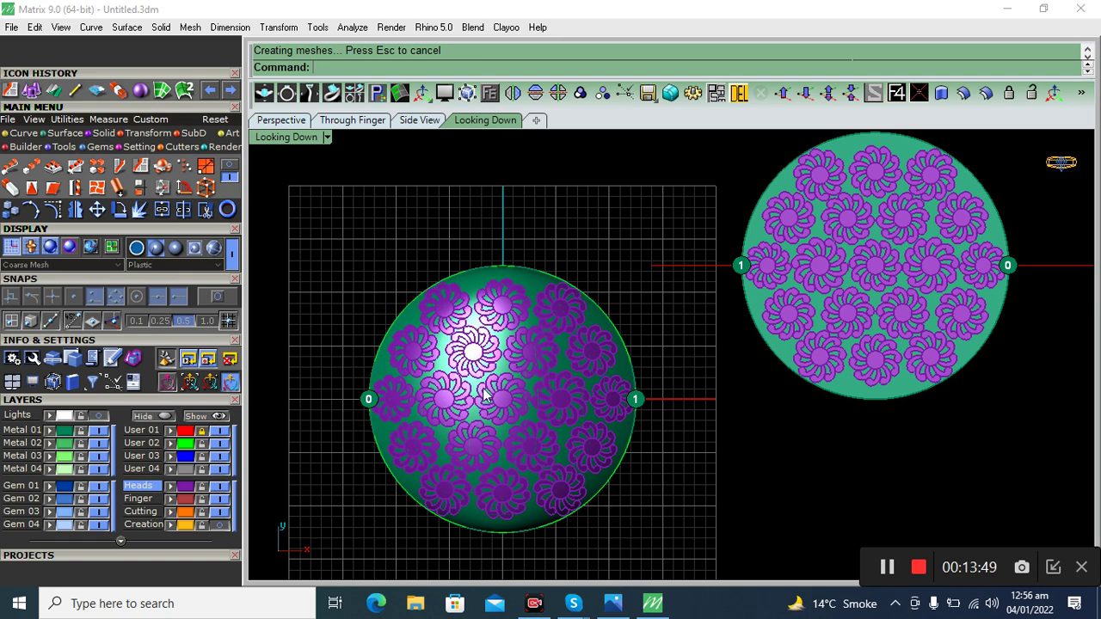
{"action": "scroll", "coordinate": [504, 397], "scroll_direction": "up", "scroll_amount": 1}
{"action": "scroll", "coordinate": [516, 379], "scroll_direction": "down", "scroll_amount": 1}
{"action": "scroll", "coordinate": [560, 356], "scroll_direction": "down", "scroll_amount": 1}
{"action": "right_click_drag", "start_coordinate": [560, 357], "coordinate": [560, 355]}
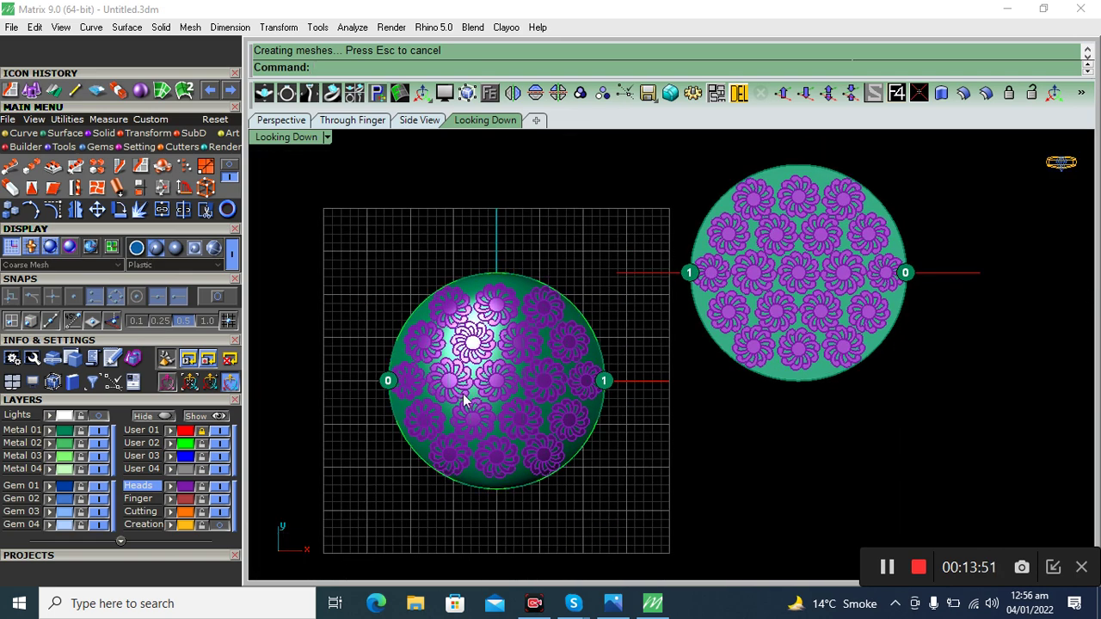
Inspect the flowered dome in Perspective, undo the flow, and restart Flow Along Surface.
{"action": "left_click", "coordinate": [282, 121]}
{"action": "mouse_move", "coordinate": [541, 409]}
{"action": "right_mouse_down"}
{"action": "mouse_move", "coordinate": [571, 215]}
{"action": "mouse_move", "coordinate": [491, 323]}
{"action": "mouse_move", "coordinate": [599, 339]}
{"action": "right_mouse_up"}
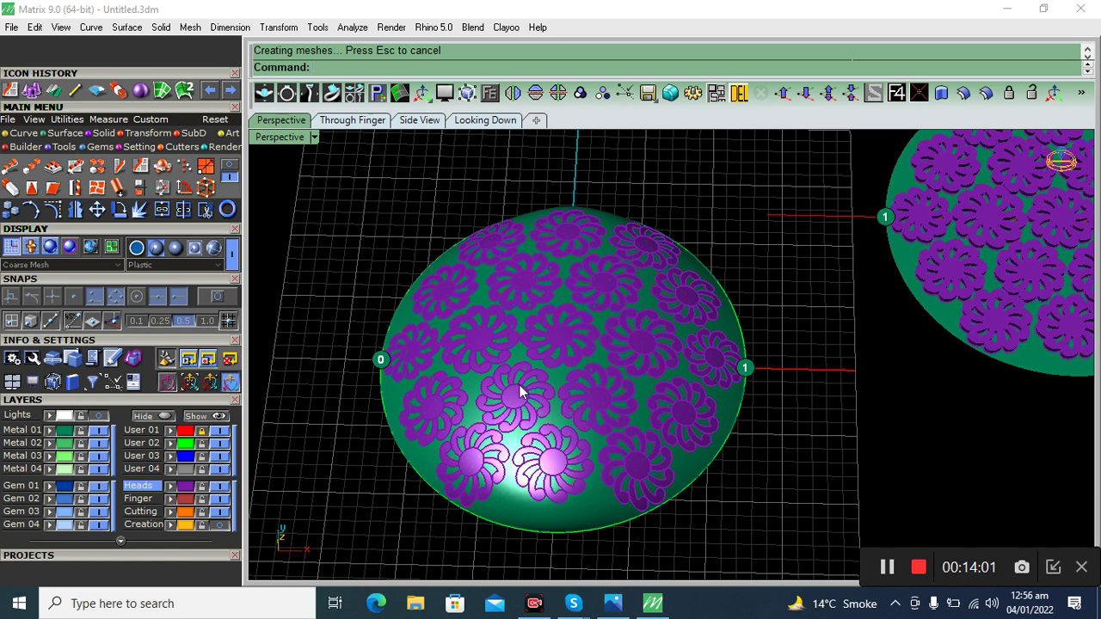
{"action": "mouse_move", "coordinate": [519, 384]}
{"action": "right_mouse_down"}
{"action": "mouse_move", "coordinate": [425, 388]}
{"action": "mouse_move", "coordinate": [353, 315]}
{"action": "right_mouse_up"}
{"action": "key", "text": "ctrl+z"}
{"action": "left_click", "coordinate": [28, 93]}
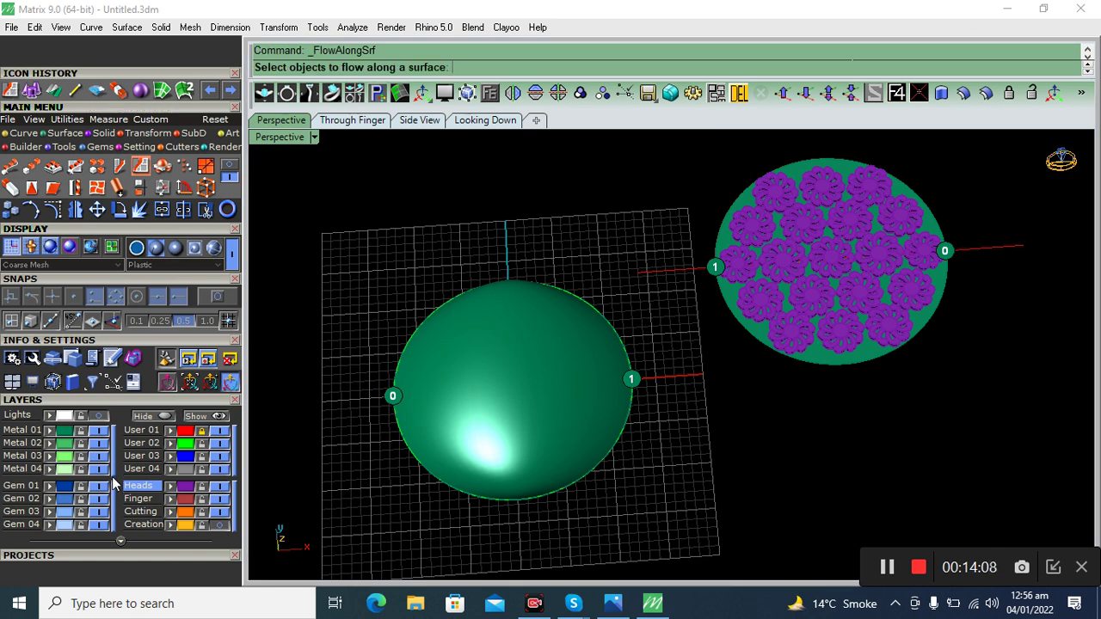
Reselect all 209 flower pieces as the objects to flow.
{"action": "left_click", "coordinate": [184, 490]}
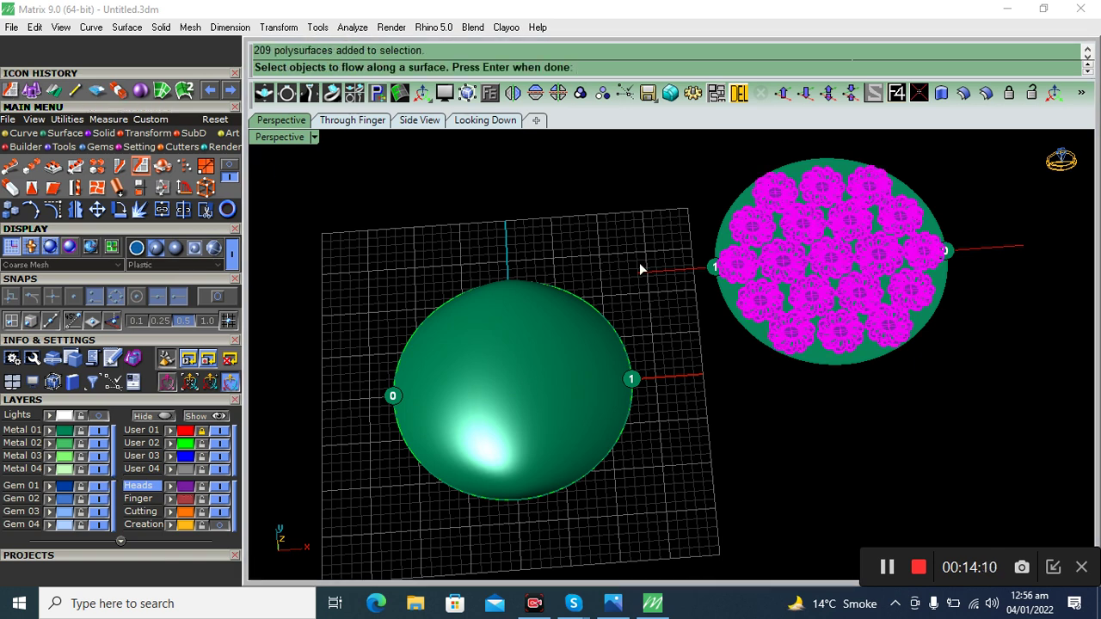
{"action": "key", "text": "Return"}
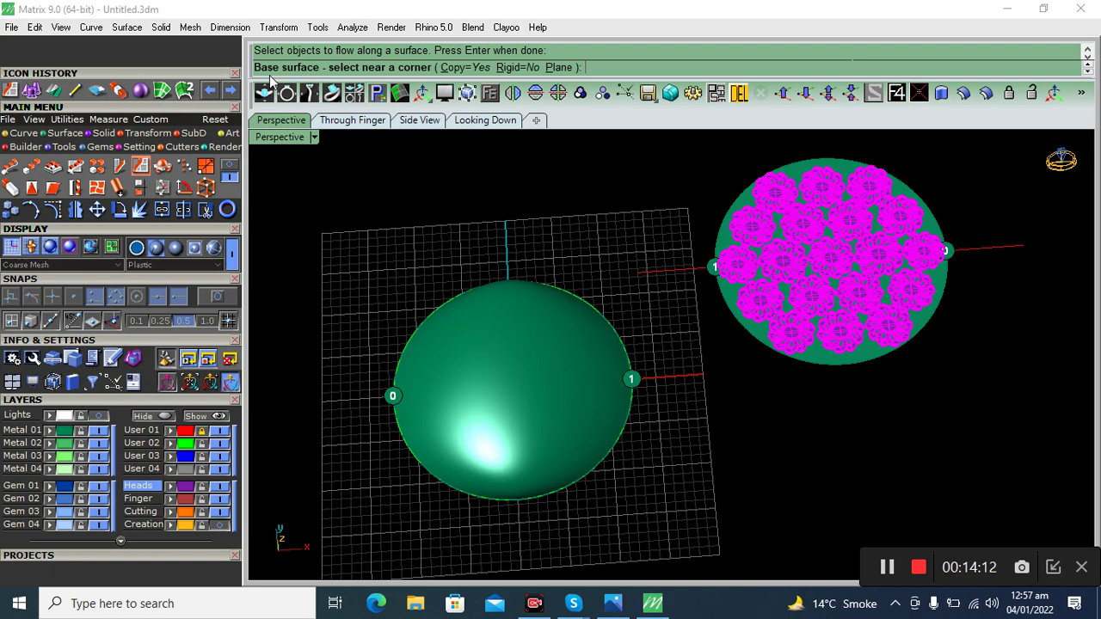
{"action": "scroll", "coordinate": [710, 379], "scroll_direction": "down", "scroll_amount": 2}
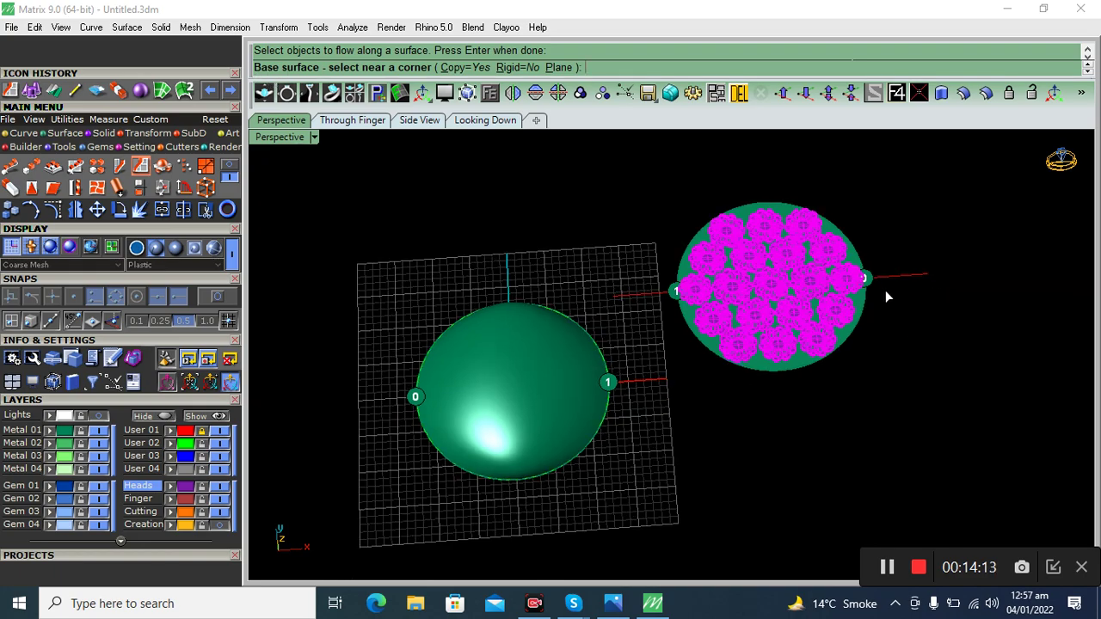
{"action": "scroll", "coordinate": [895, 292], "scroll_direction": "up", "scroll_amount": 3}
{"action": "scroll", "coordinate": [876, 273], "scroll_direction": "down", "scroll_amount": 3}
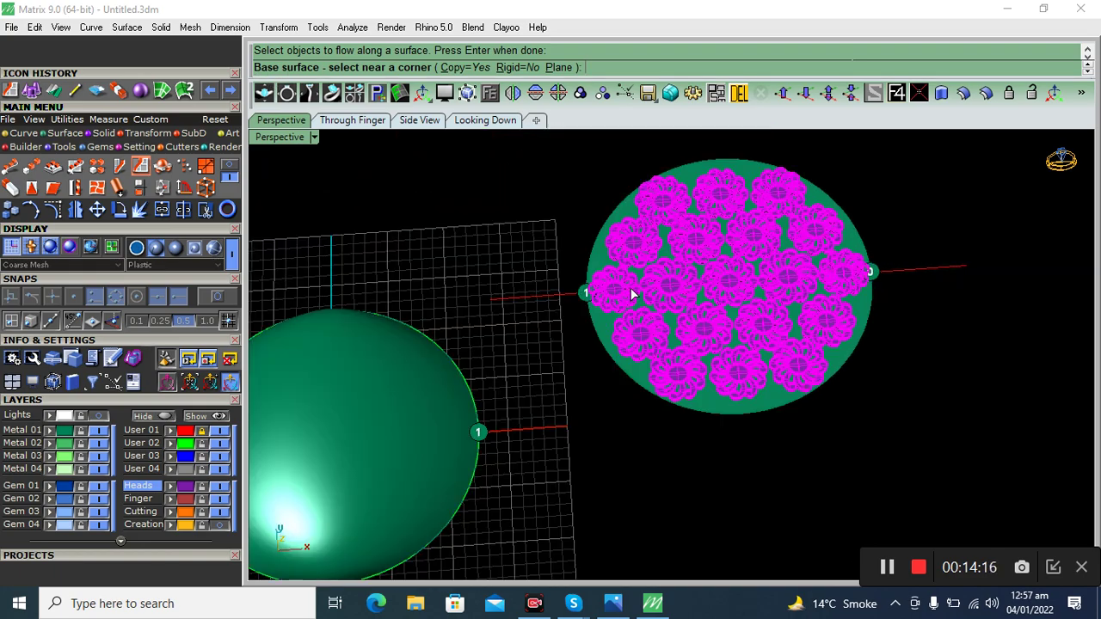
{"action": "scroll", "coordinate": [584, 289], "scroll_direction": "up", "scroll_amount": 1}
{"action": "scroll", "coordinate": [582, 287], "scroll_direction": "up", "scroll_amount": 3}
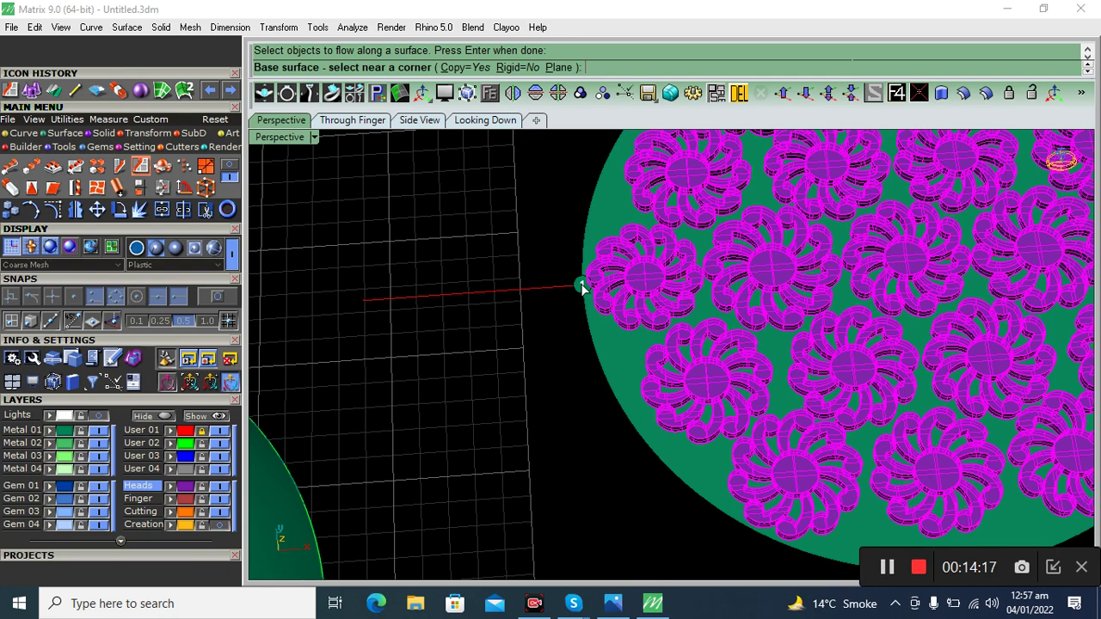
Pick the disc's base corner, then the sphere's matching corner to flow the flowers onto the dome.
{"action": "left_click", "coordinate": [581, 287]}
{"action": "scroll", "coordinate": [581, 287], "scroll_direction": "down", "scroll_amount": 2}
{"action": "scroll", "coordinate": [690, 324], "scroll_direction": "down", "scroll_amount": 2}
{"action": "scroll", "coordinate": [678, 353], "scroll_direction": "down", "scroll_amount": 1}
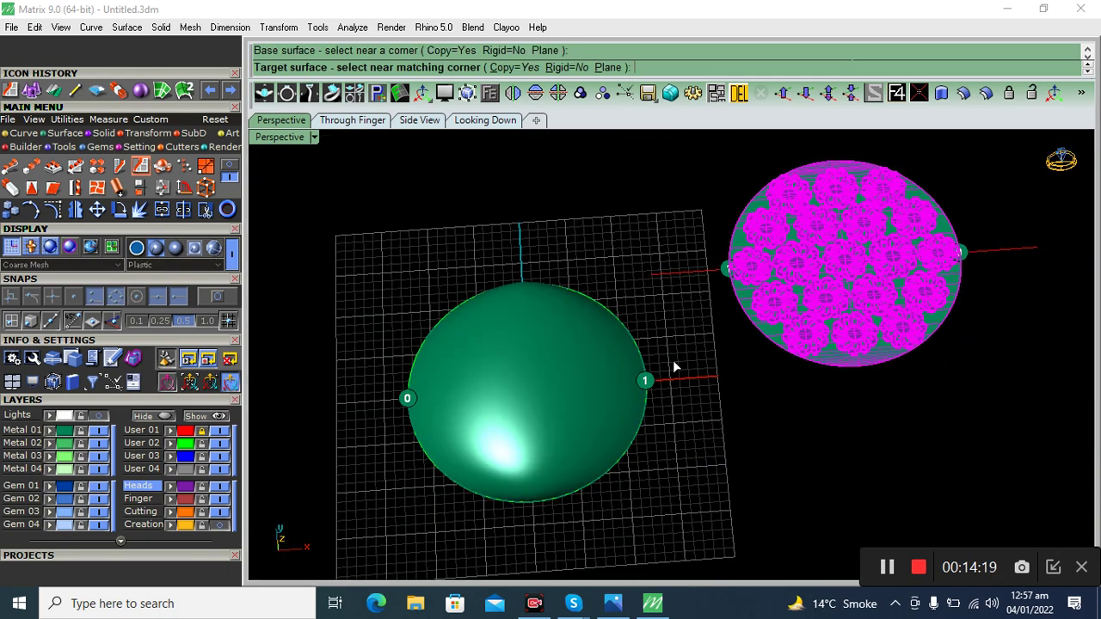
{"action": "scroll", "coordinate": [658, 370], "scroll_direction": "up", "scroll_amount": 2}
{"action": "left_click", "coordinate": [654, 366]}
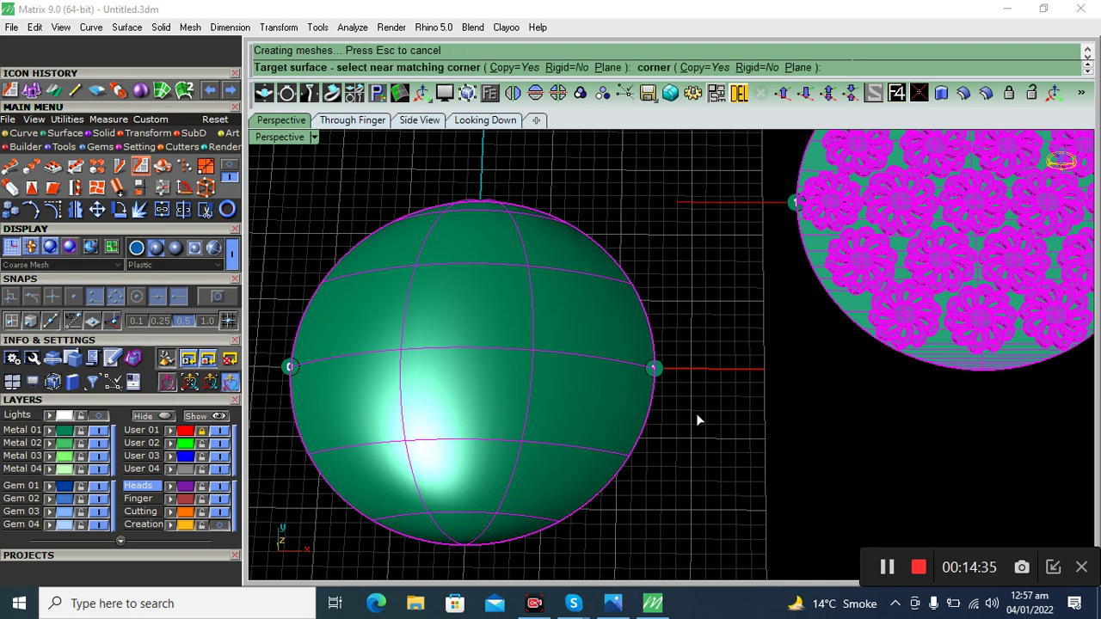
{"action": "mouse_move", "coordinate": [685, 426]}
{"action": "right_mouse_down"}
{"action": "mouse_move", "coordinate": [636, 445]}
{"action": "mouse_move", "coordinate": [649, 393]}
{"action": "mouse_move", "coordinate": [614, 342]}
{"action": "right_mouse_up"}
Orbit and zoom around the flower-covered dome, then view both models from Looking Down.
{"action": "mouse_move", "coordinate": [610, 425]}
{"action": "right_mouse_down"}
{"action": "mouse_move", "coordinate": [651, 381]}
{"action": "mouse_move", "coordinate": [659, 389]}
{"action": "mouse_move", "coordinate": [652, 379]}
{"action": "mouse_move", "coordinate": [645, 398]}
{"action": "right_mouse_up"}
{"action": "scroll", "coordinate": [519, 346], "scroll_direction": "up", "scroll_amount": 2}
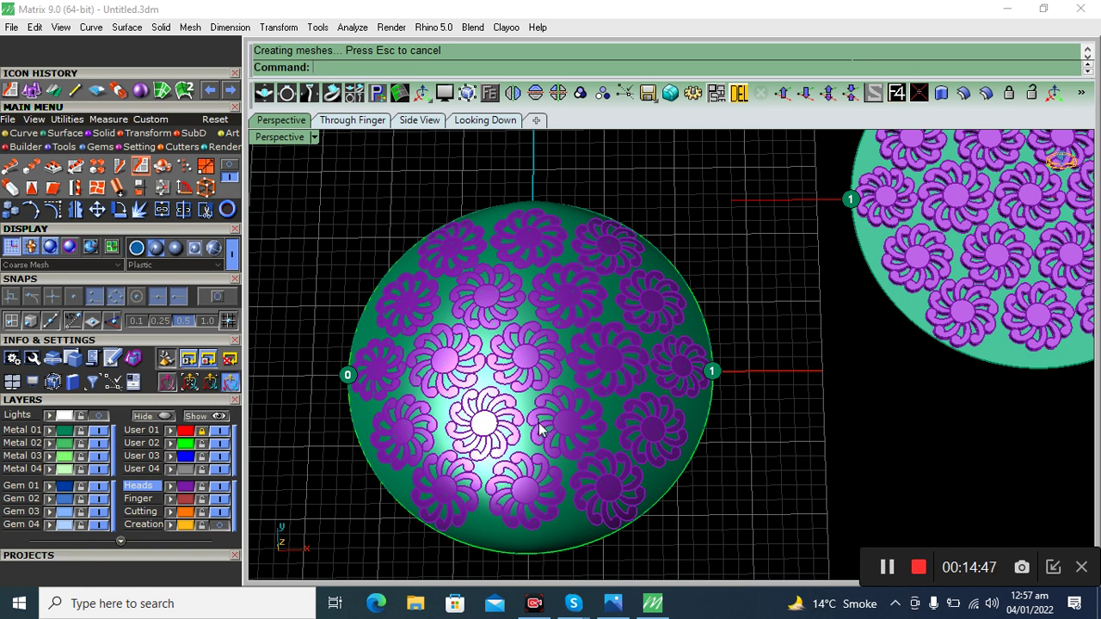
{"action": "scroll", "coordinate": [542, 404], "scroll_direction": "down", "scroll_amount": 2}
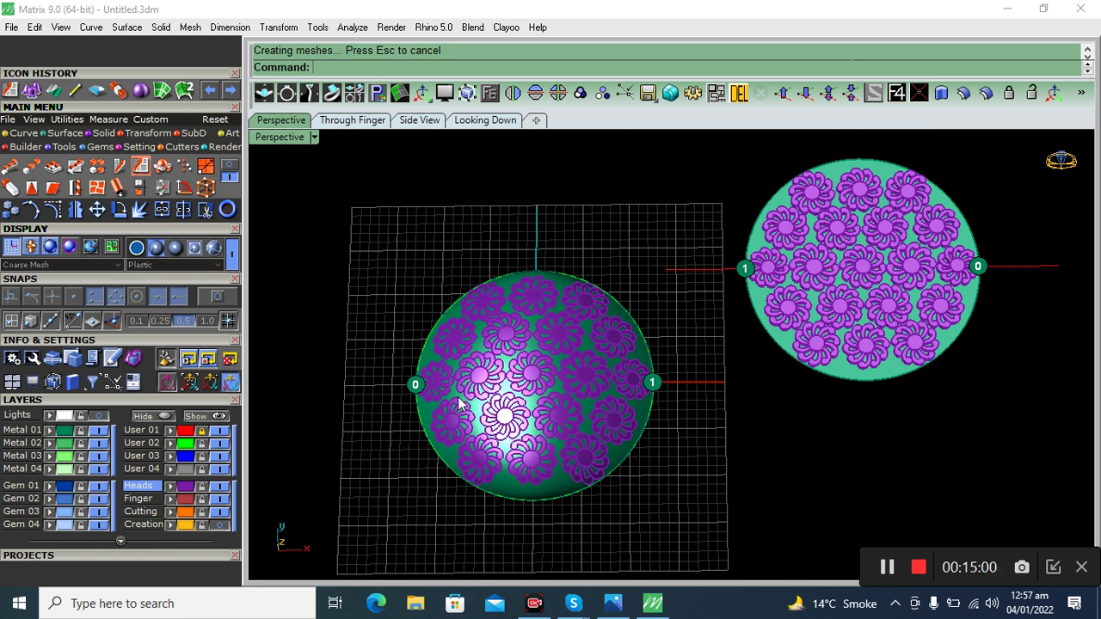
{"action": "scroll", "coordinate": [430, 400], "scroll_direction": "up", "scroll_amount": 1}
{"action": "scroll", "coordinate": [418, 387], "scroll_direction": "up", "scroll_amount": 2}
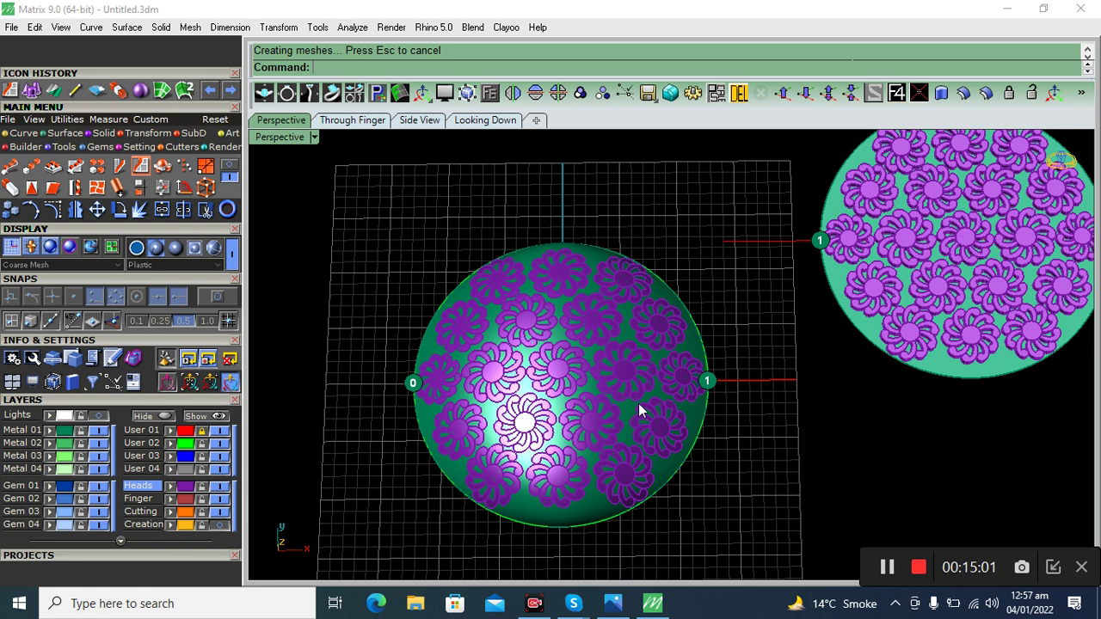
{"action": "scroll", "coordinate": [542, 418], "scroll_direction": "down", "scroll_amount": 3}
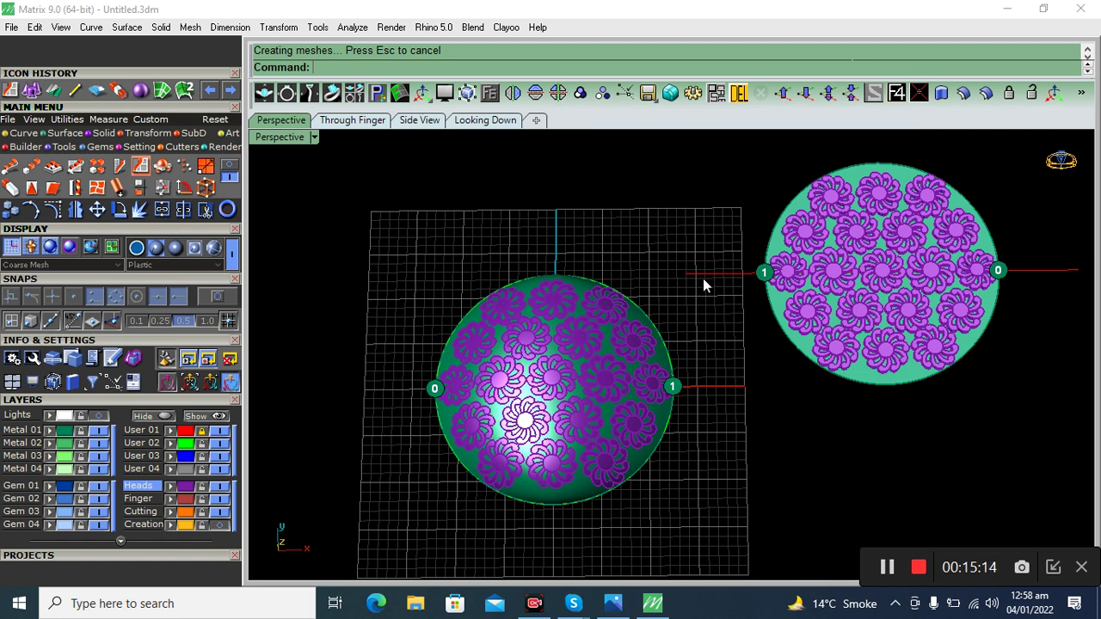
{"action": "left_click", "coordinate": [485, 120]}
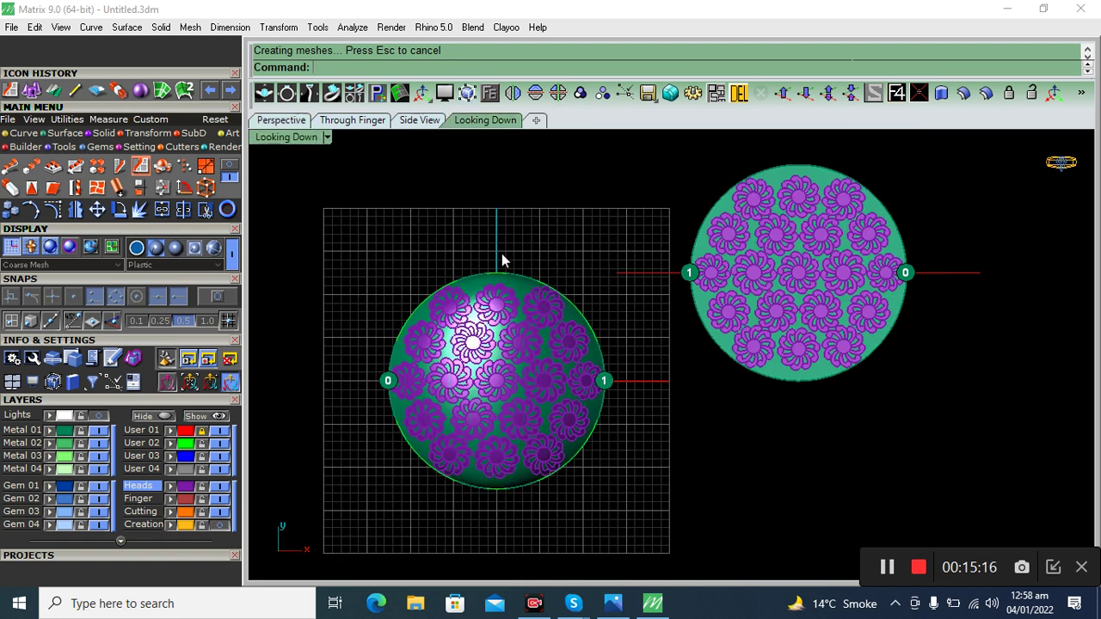
Move the flat flower disc down, undo the move, and reselect the disc in the top view.
{"action": "right_click_drag", "start_coordinate": [448, 372], "coordinate": [473, 365]}
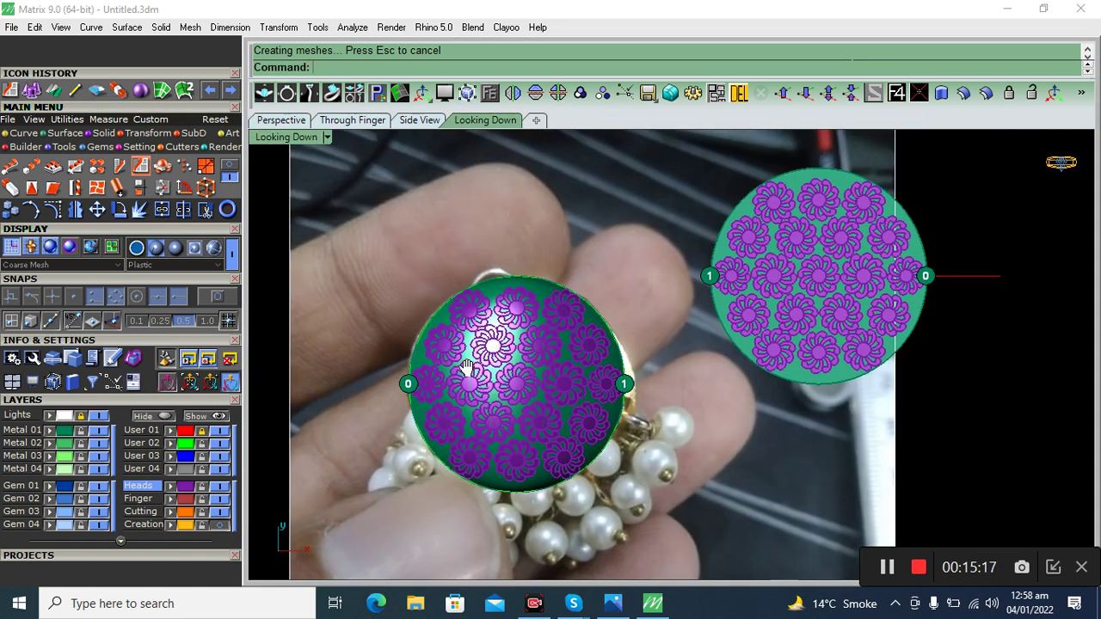
{"action": "left_click_drag", "start_coordinate": [997, 204], "coordinate": [725, 361]}
{"action": "left_click_drag", "start_coordinate": [823, 219], "coordinate": [823, 281]}
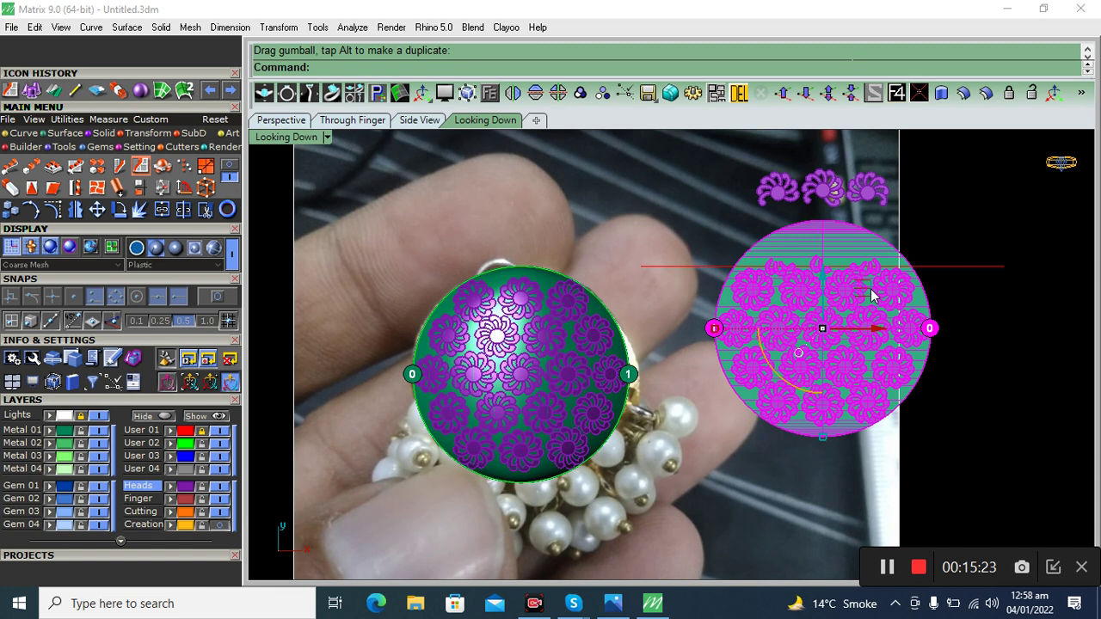
{"action": "key", "text": "ctrl+z"}
{"action": "left_click_drag", "start_coordinate": [936, 162], "coordinate": [715, 413]}
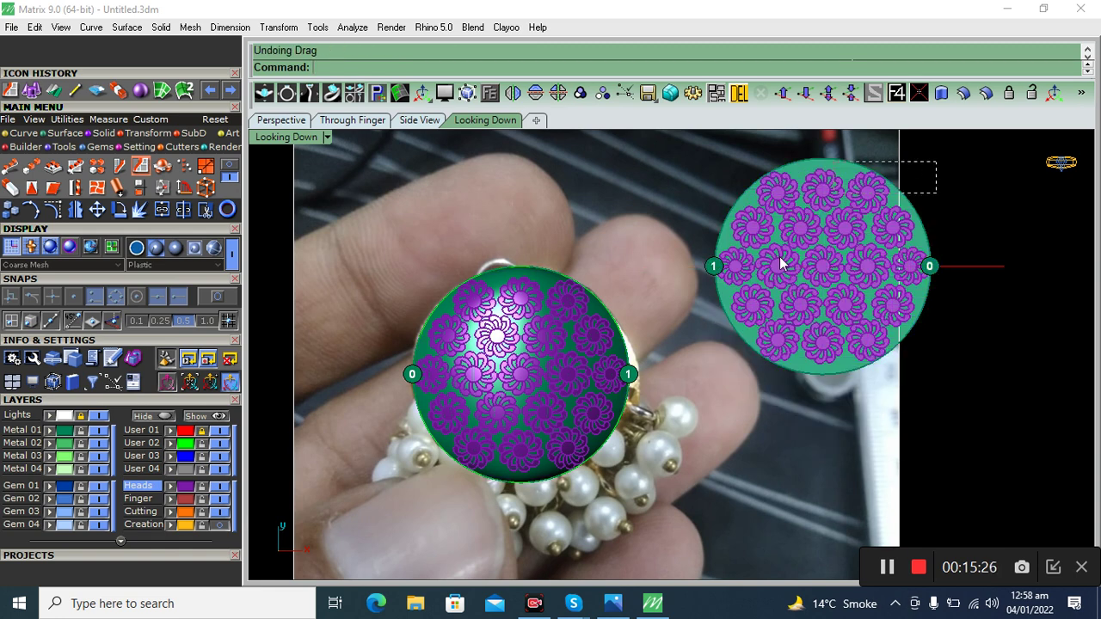
{"action": "right_click_drag", "start_coordinate": [691, 430], "coordinate": [704, 411]}
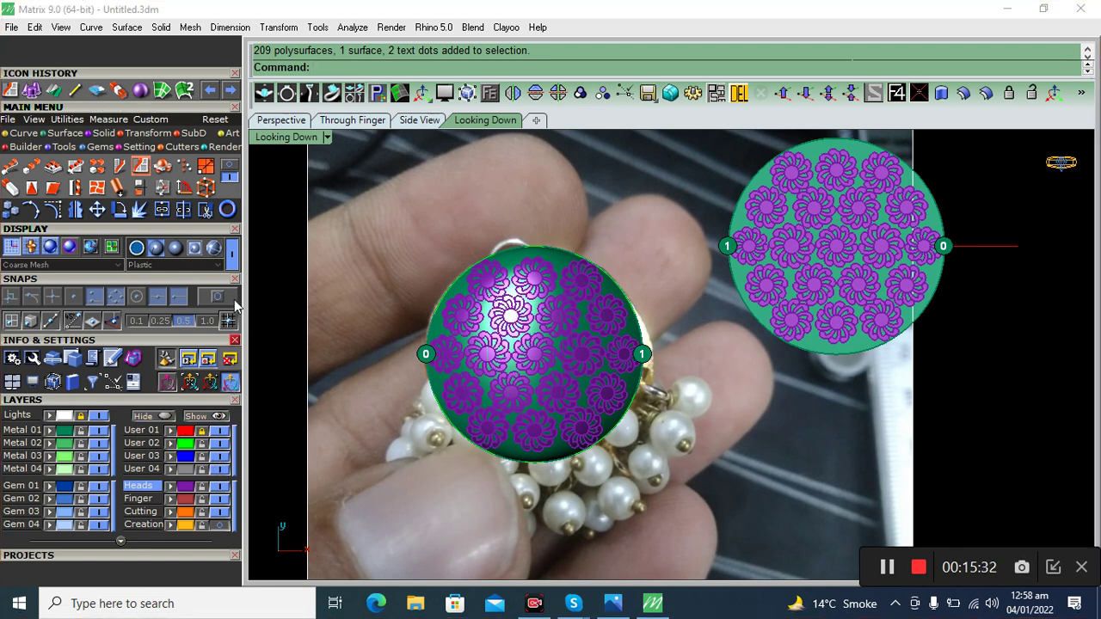
{"action": "left_click", "coordinate": [232, 257]}
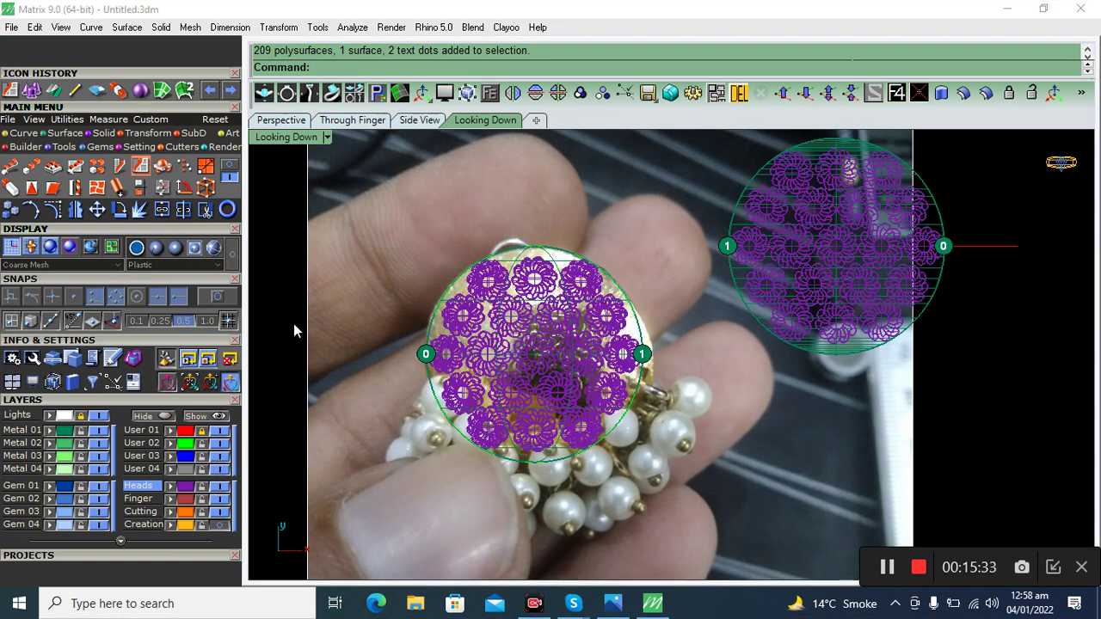
{"action": "left_click", "coordinate": [232, 256]}
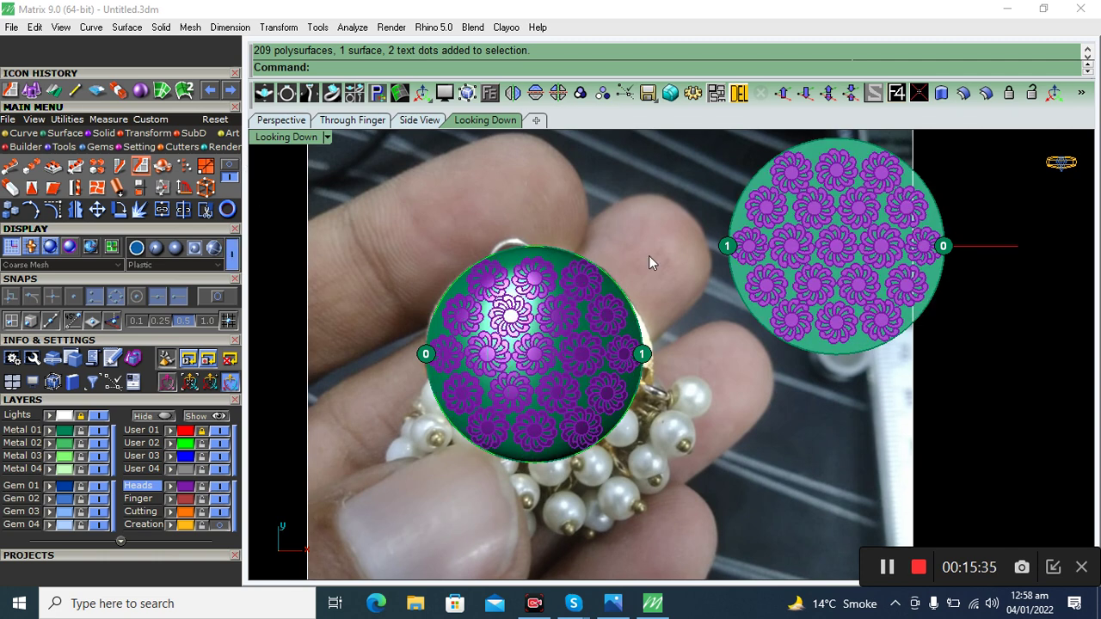
{"action": "right_click_drag", "start_coordinate": [650, 311], "coordinate": [712, 342]}
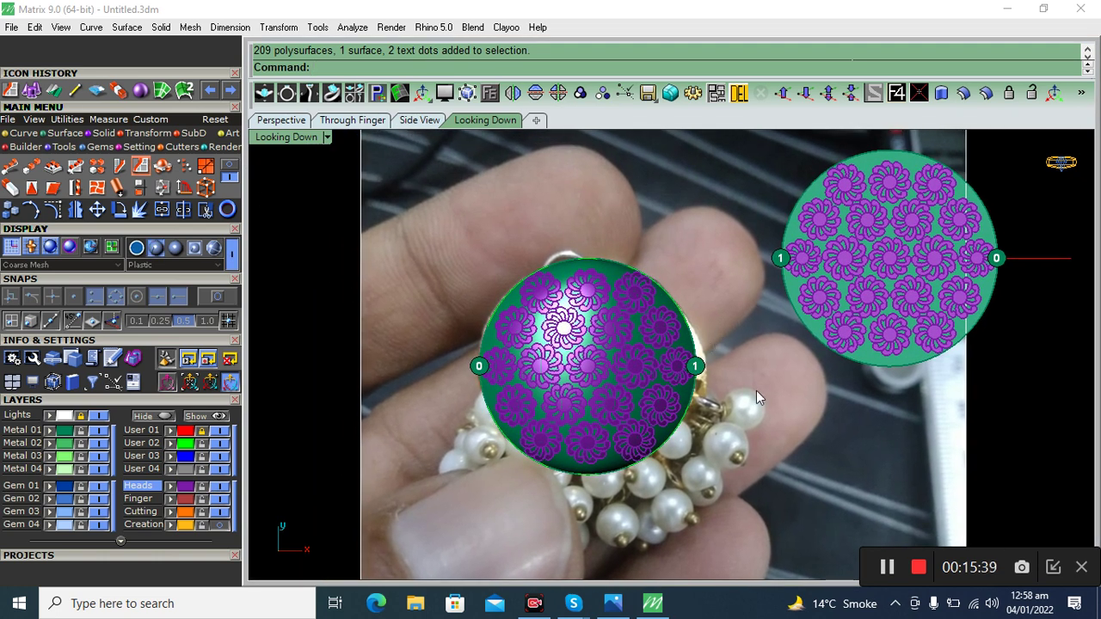
{"action": "right_click_drag", "start_coordinate": [756, 391], "coordinate": [725, 406]}
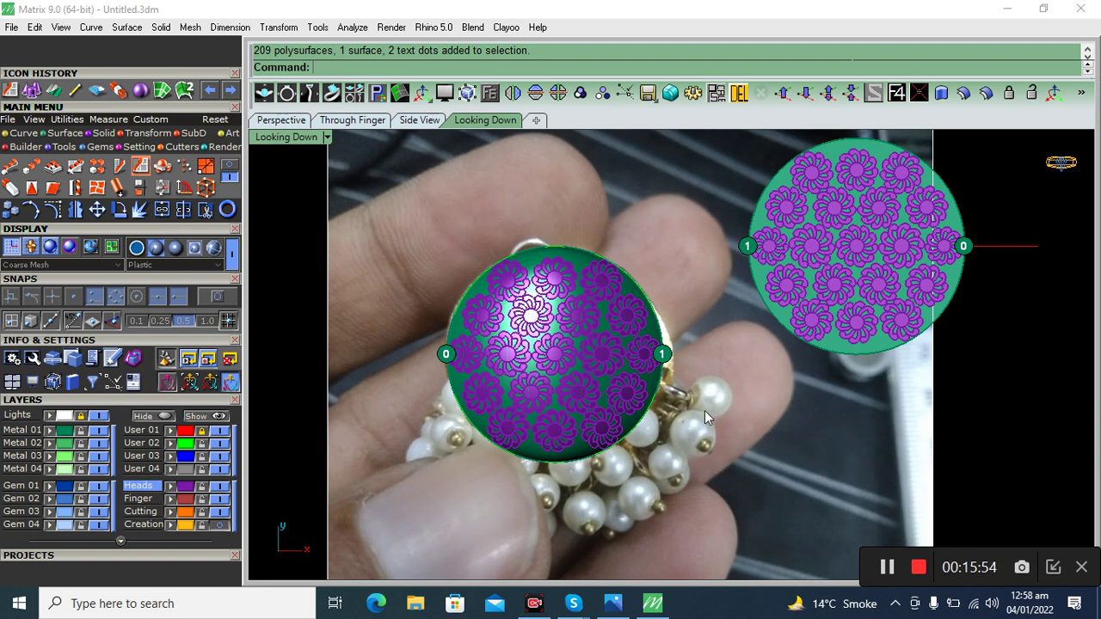
{"action": "right_click_drag", "start_coordinate": [712, 408], "coordinate": [725, 412]}
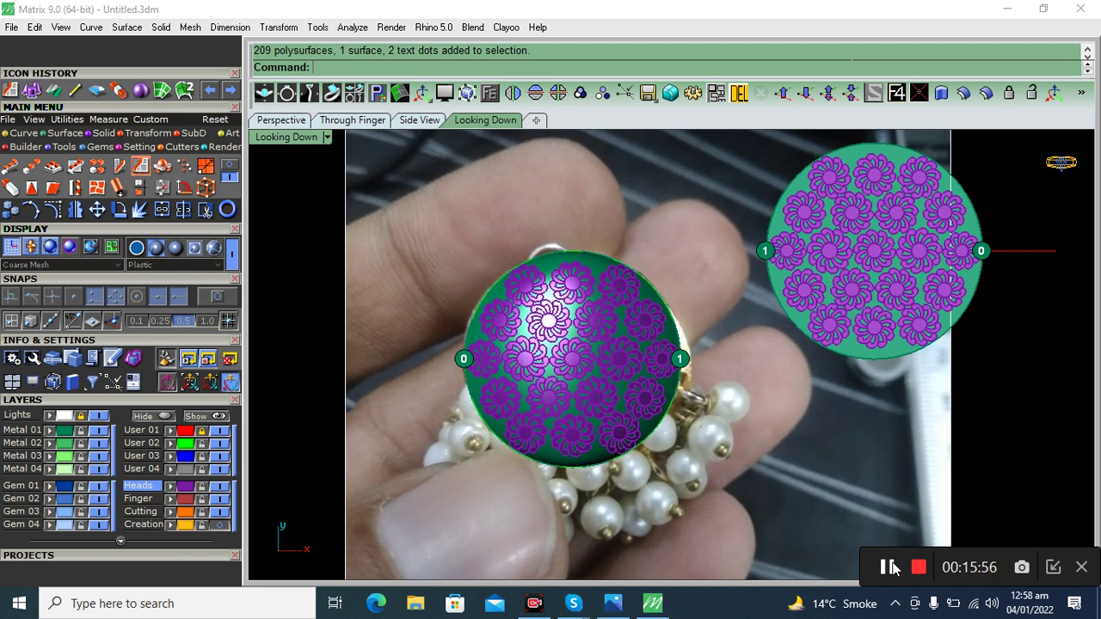
{"action": "mouse_move", "coordinate": [789, 447]}
{"action": "right_mouse_down"}
{"action": "mouse_move", "coordinate": [766, 438]}
{"action": "mouse_move", "coordinate": [753, 451]}
{"action": "right_mouse_up"}
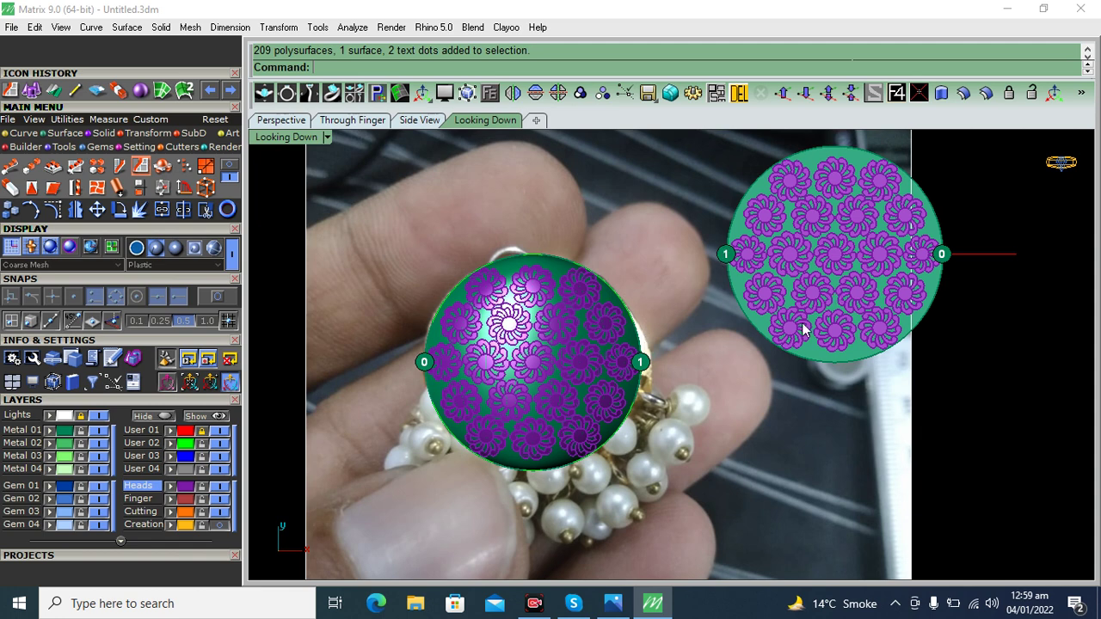
{"action": "right_click_drag", "start_coordinate": [770, 384], "coordinate": [760, 397]}
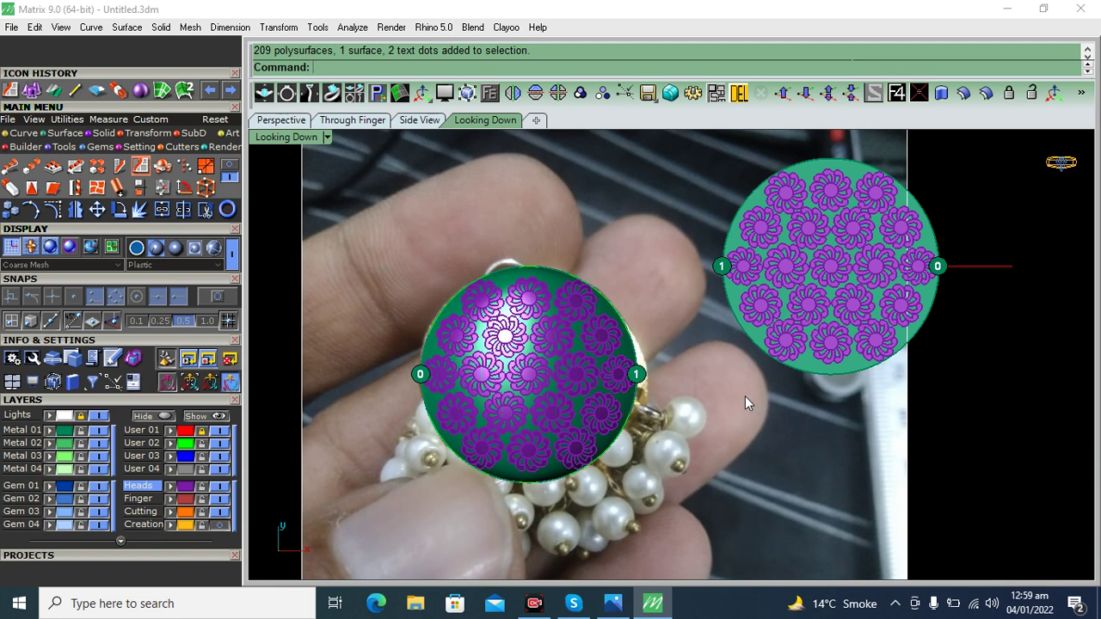
{"action": "right_click_drag", "start_coordinate": [744, 396], "coordinate": [735, 382]}
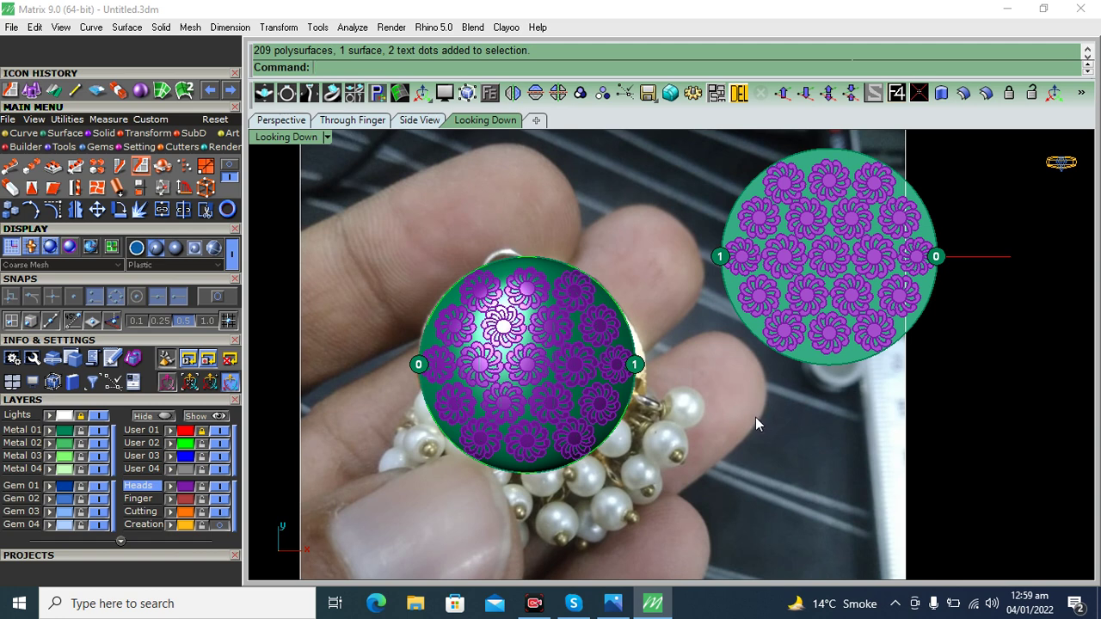
{"action": "right_click_drag", "start_coordinate": [743, 407], "coordinate": [750, 424]}
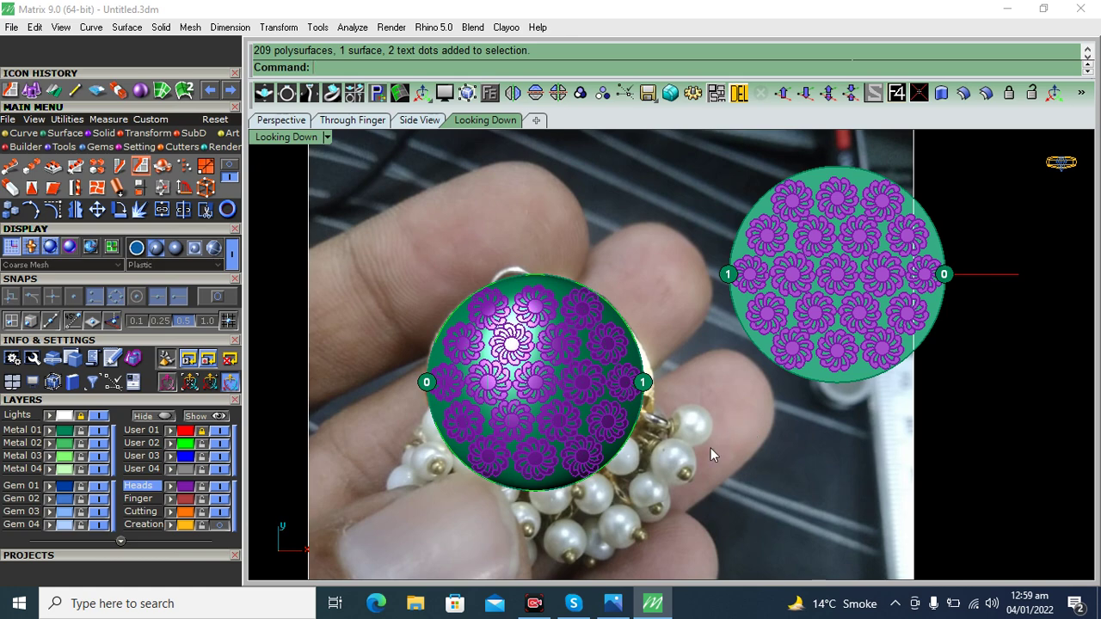
View the gold earring photo zoomed out twice, then open Capture.PNG from the desktop.
{"action": "left_click", "coordinate": [626, 595]}
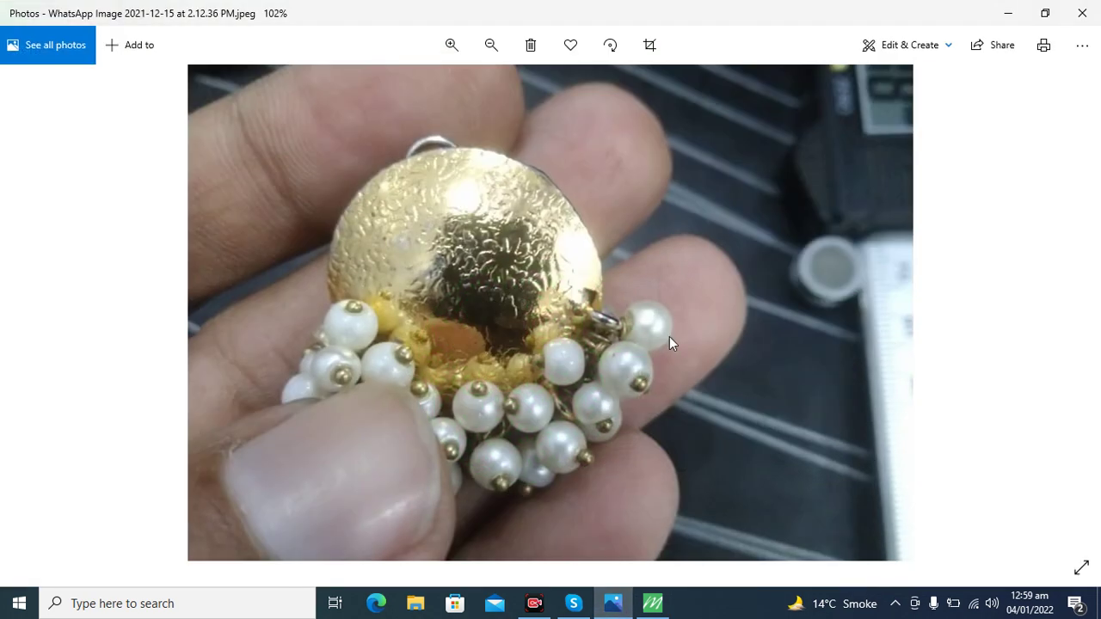
{"action": "left_click", "coordinate": [491, 45]}
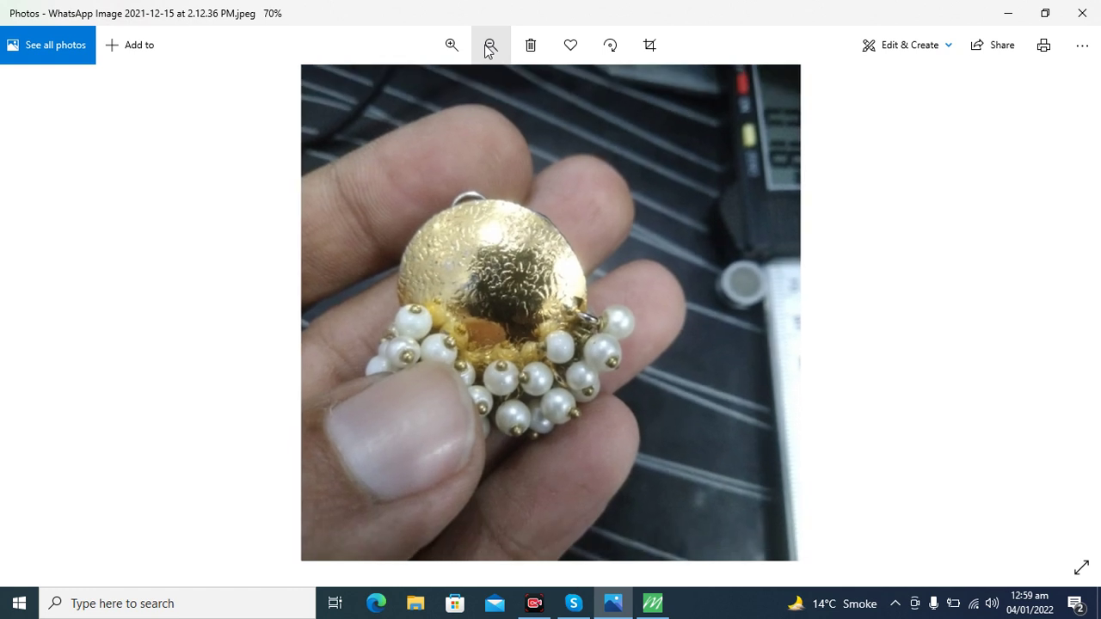
{"action": "left_click", "coordinate": [487, 50]}
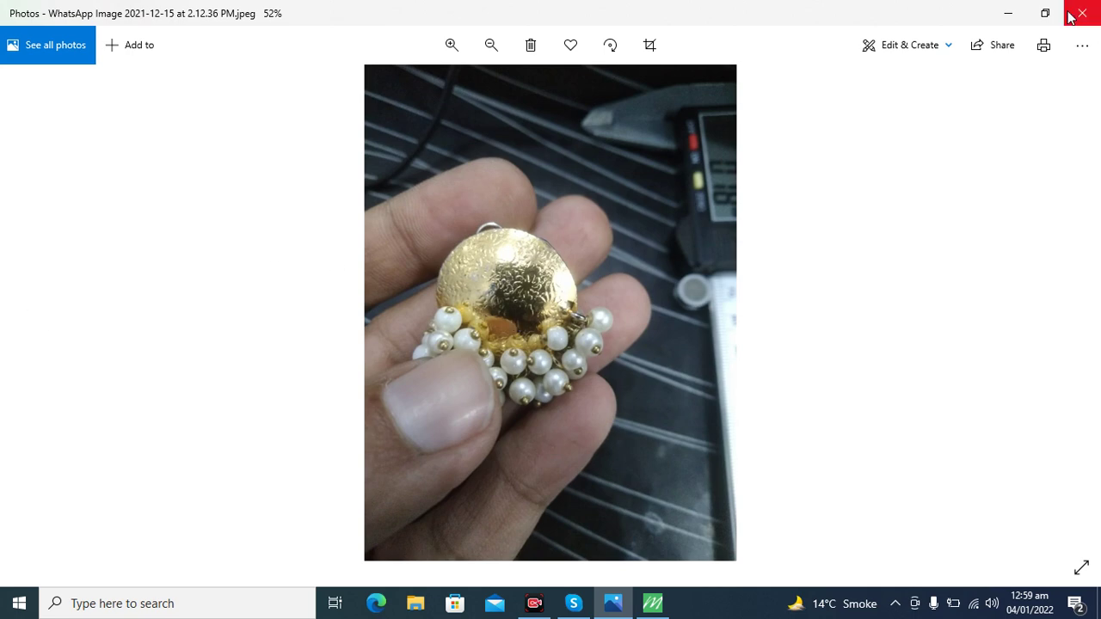
{"action": "left_click", "coordinate": [1015, 20]}
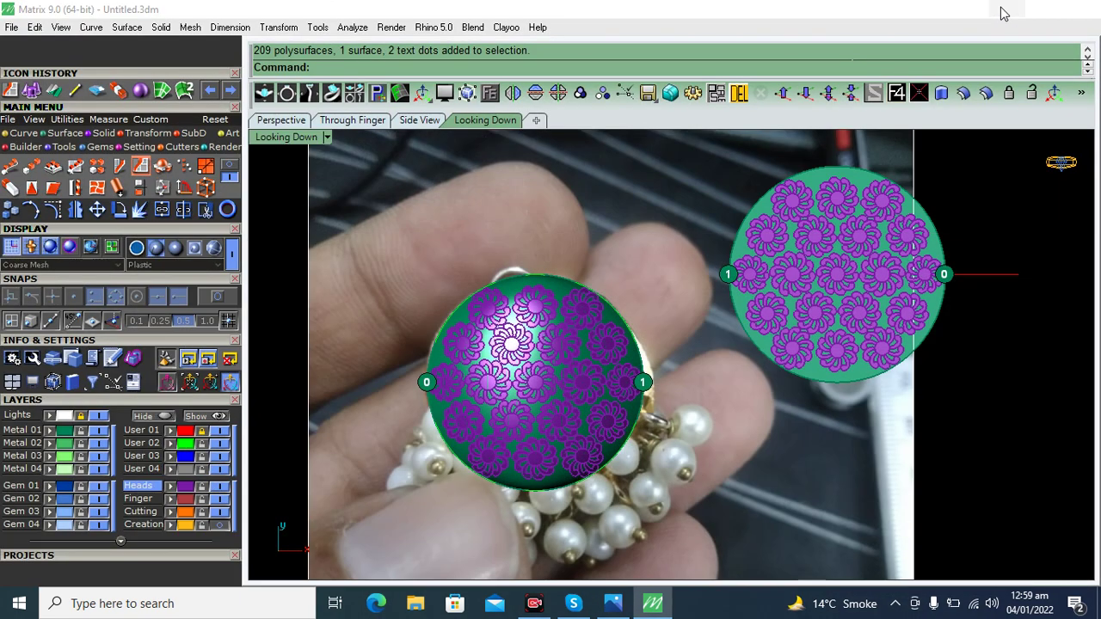
{"action": "left_click", "coordinate": [1004, 9]}
{"action": "double_click", "coordinate": [154, 34]}
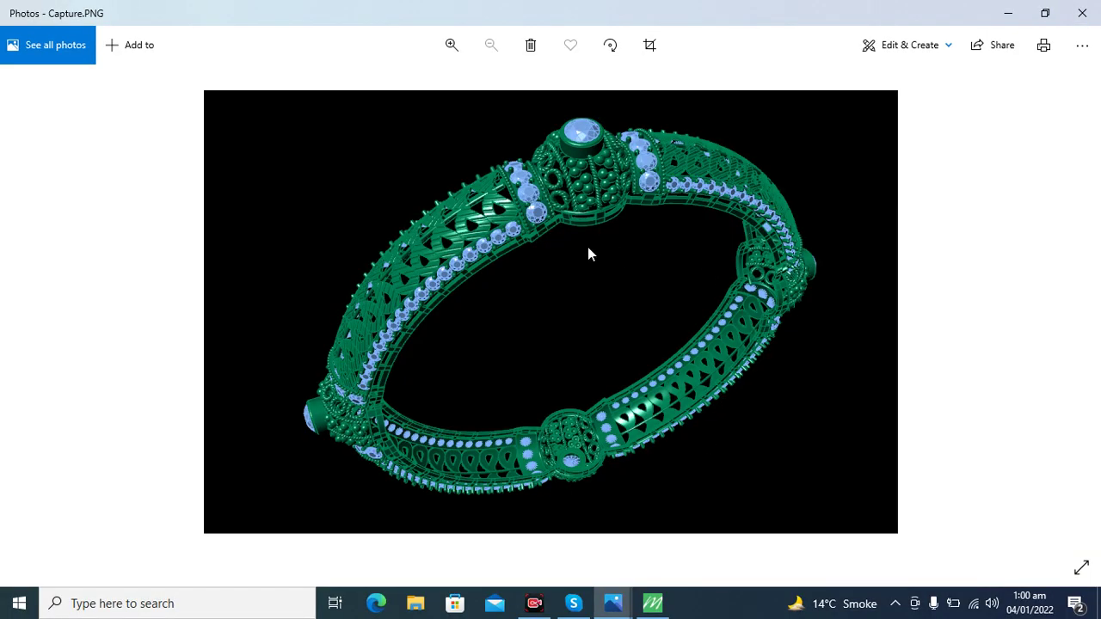
Close Capture.PNG, view uy.PNG from the ustad g folder, then close Photos and the folder.
{"action": "left_click", "coordinate": [1082, 13]}
{"action": "double_click", "coordinate": [222, 39]}
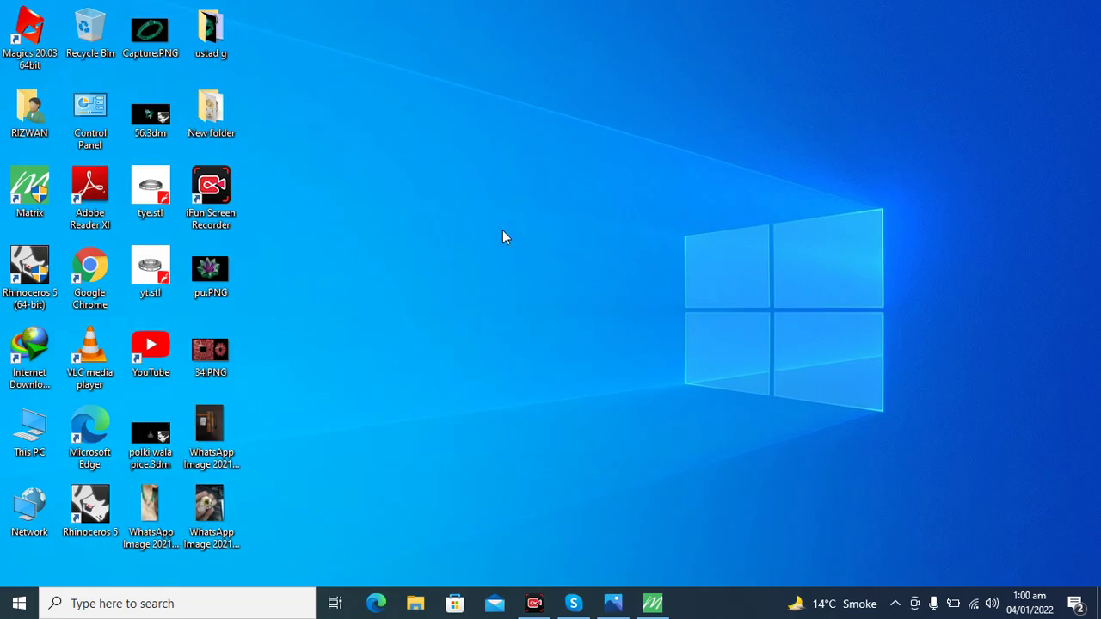
{"action": "double_click", "coordinate": [277, 148]}
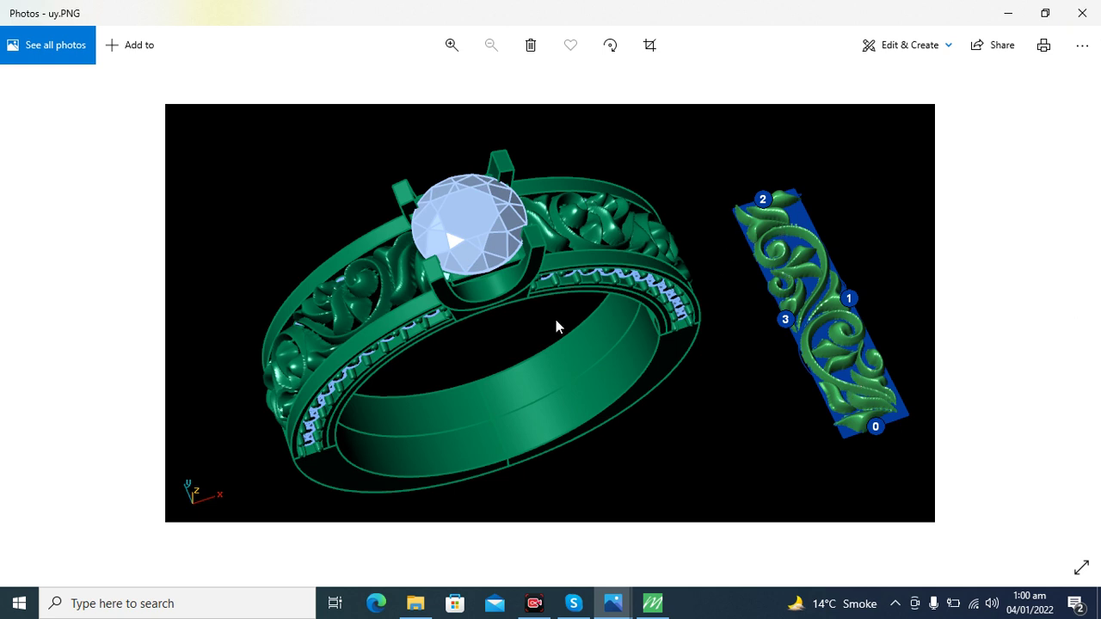
{"action": "left_click", "coordinate": [1091, 8]}
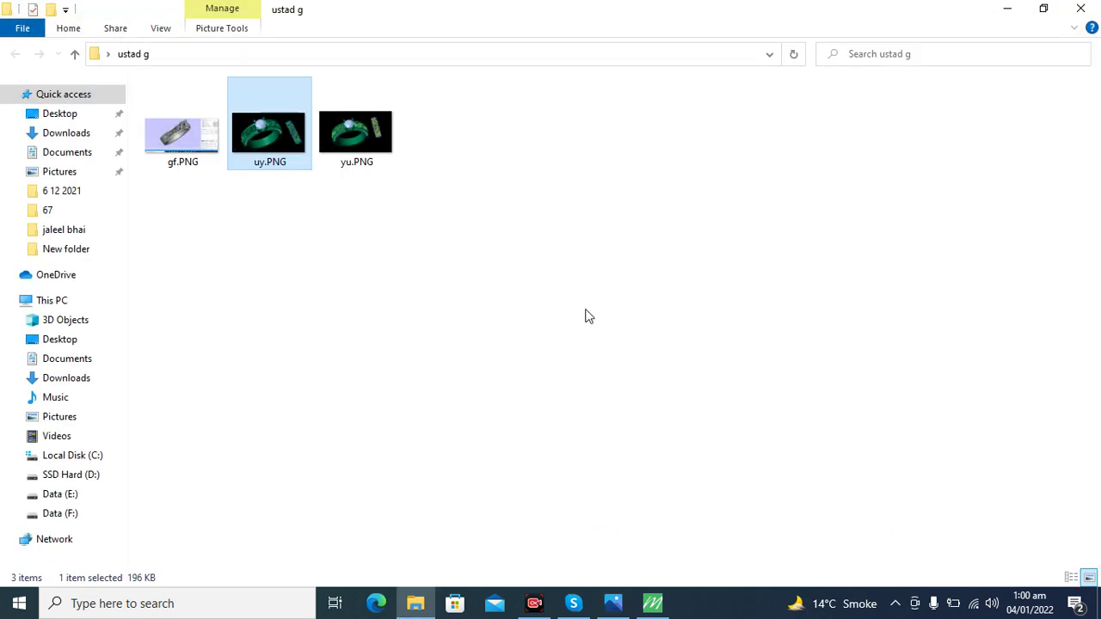
{"action": "left_click", "coordinate": [1096, 7]}
Restore the Matrix window showing the purple swirl-flower dome over the earring photo.
{"action": "left_click", "coordinate": [653, 605]}
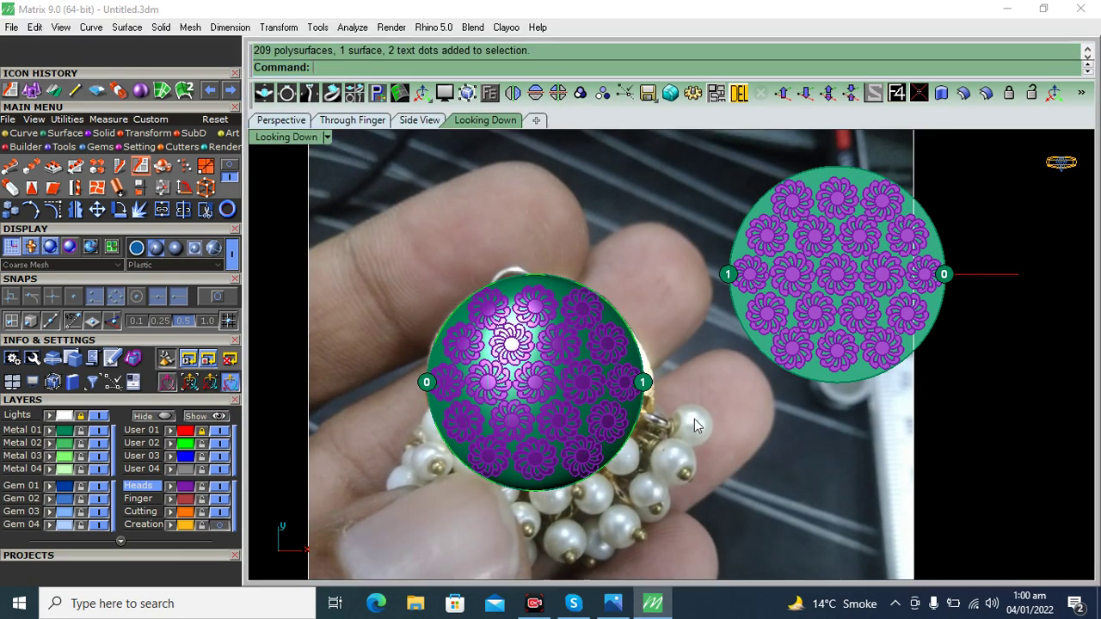